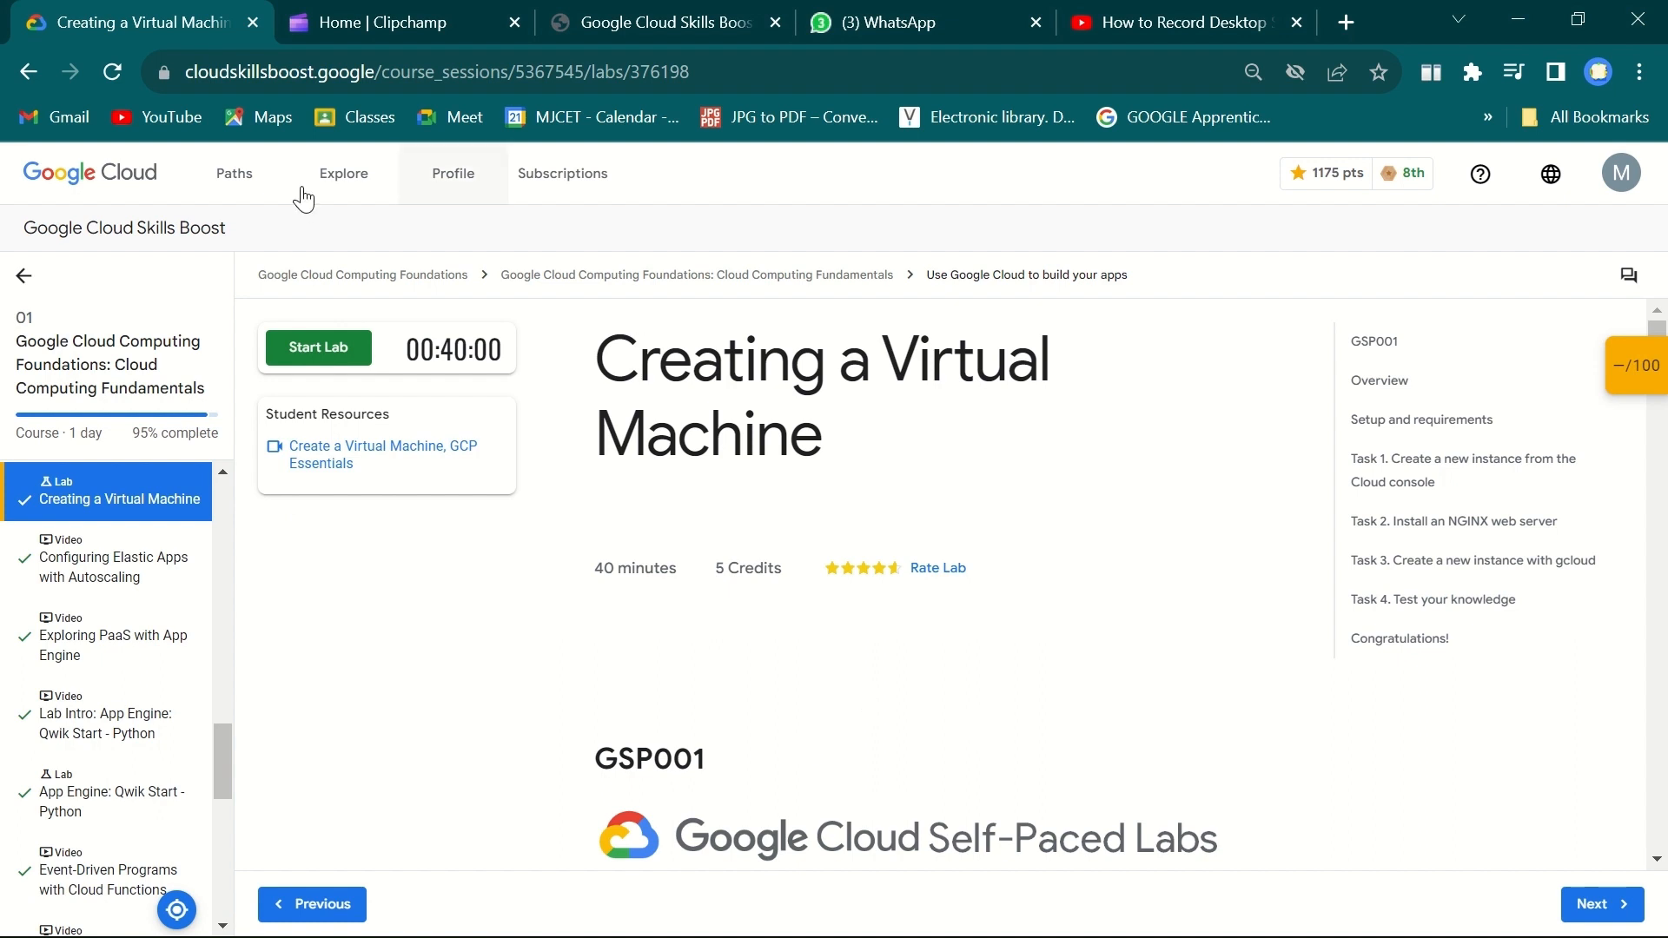
# Start the Creating a Virtual Machine lab and begin the human verification check
pyautogui.click(324, 351)
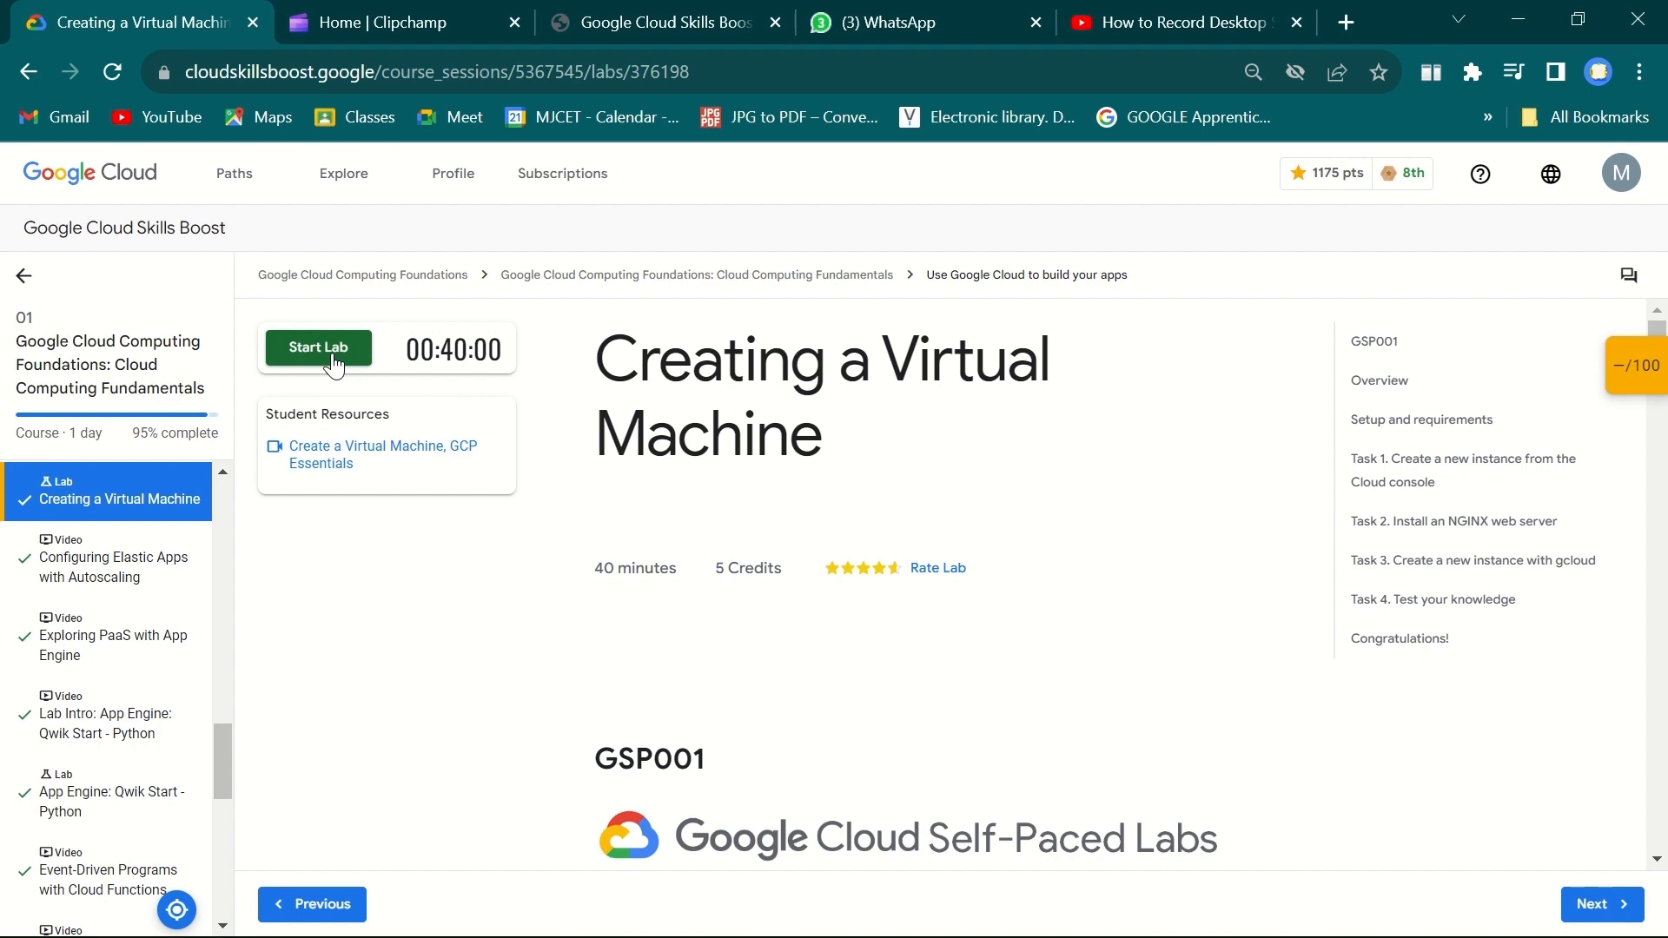
pyautogui.click(314, 364)
pyautogui.click(289, 404)
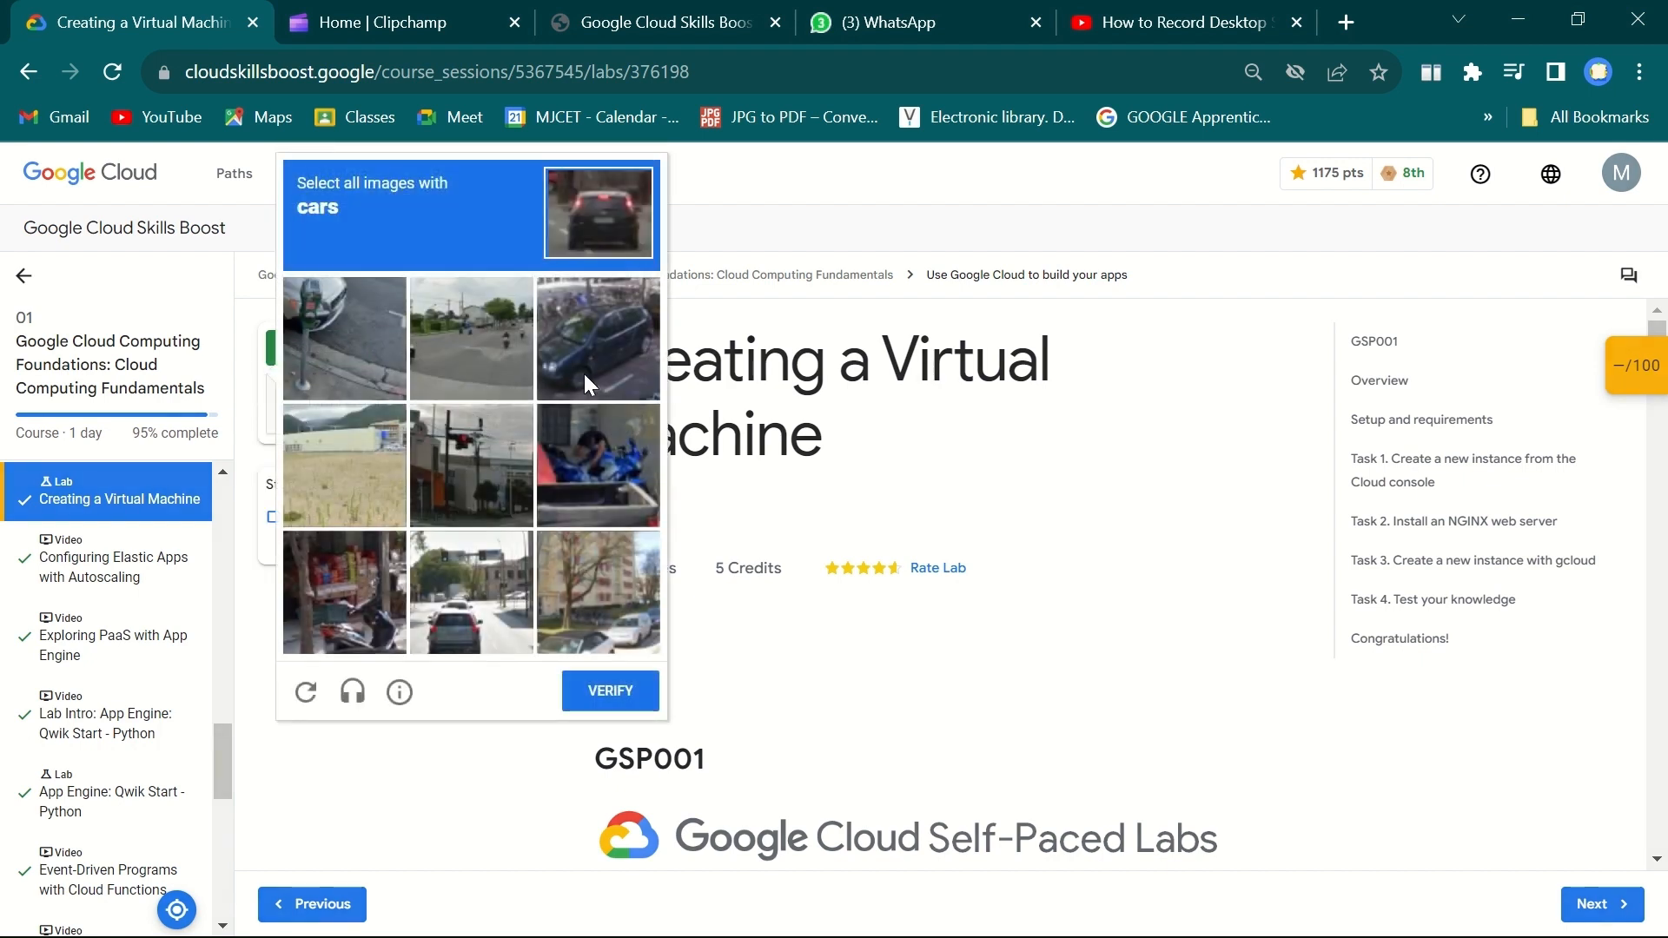
# Select all the images containing cars in the verification challenge and submit it
pyautogui.click(601, 334)
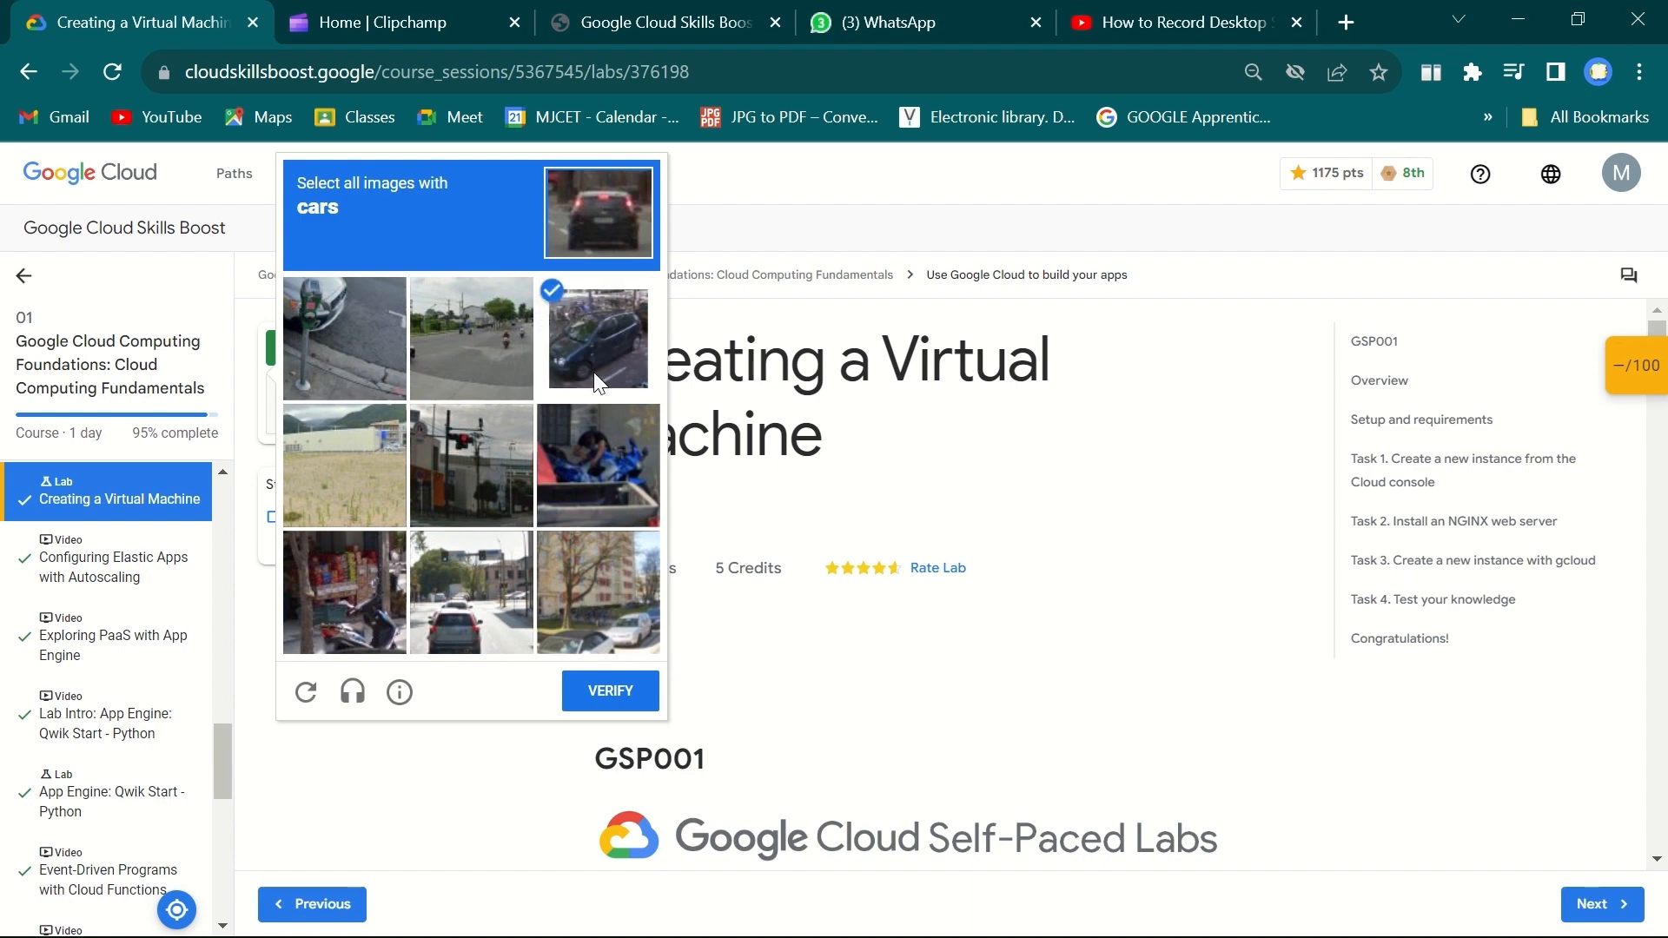
pyautogui.click(509, 575)
pyautogui.click(584, 602)
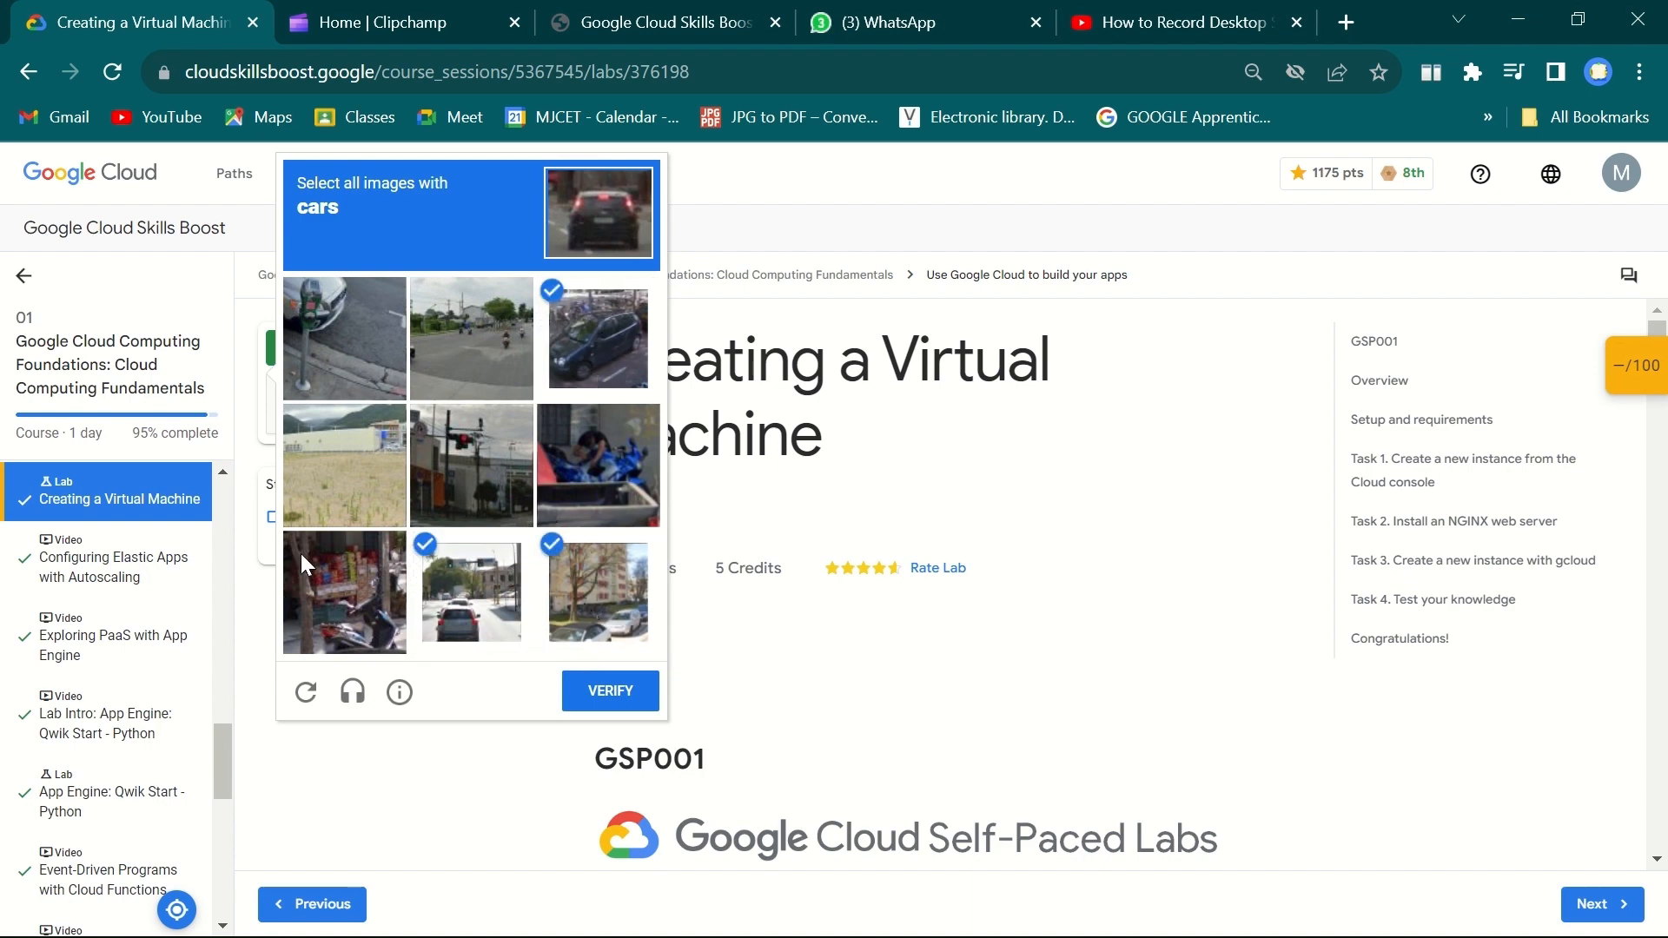
pyautogui.click(315, 329)
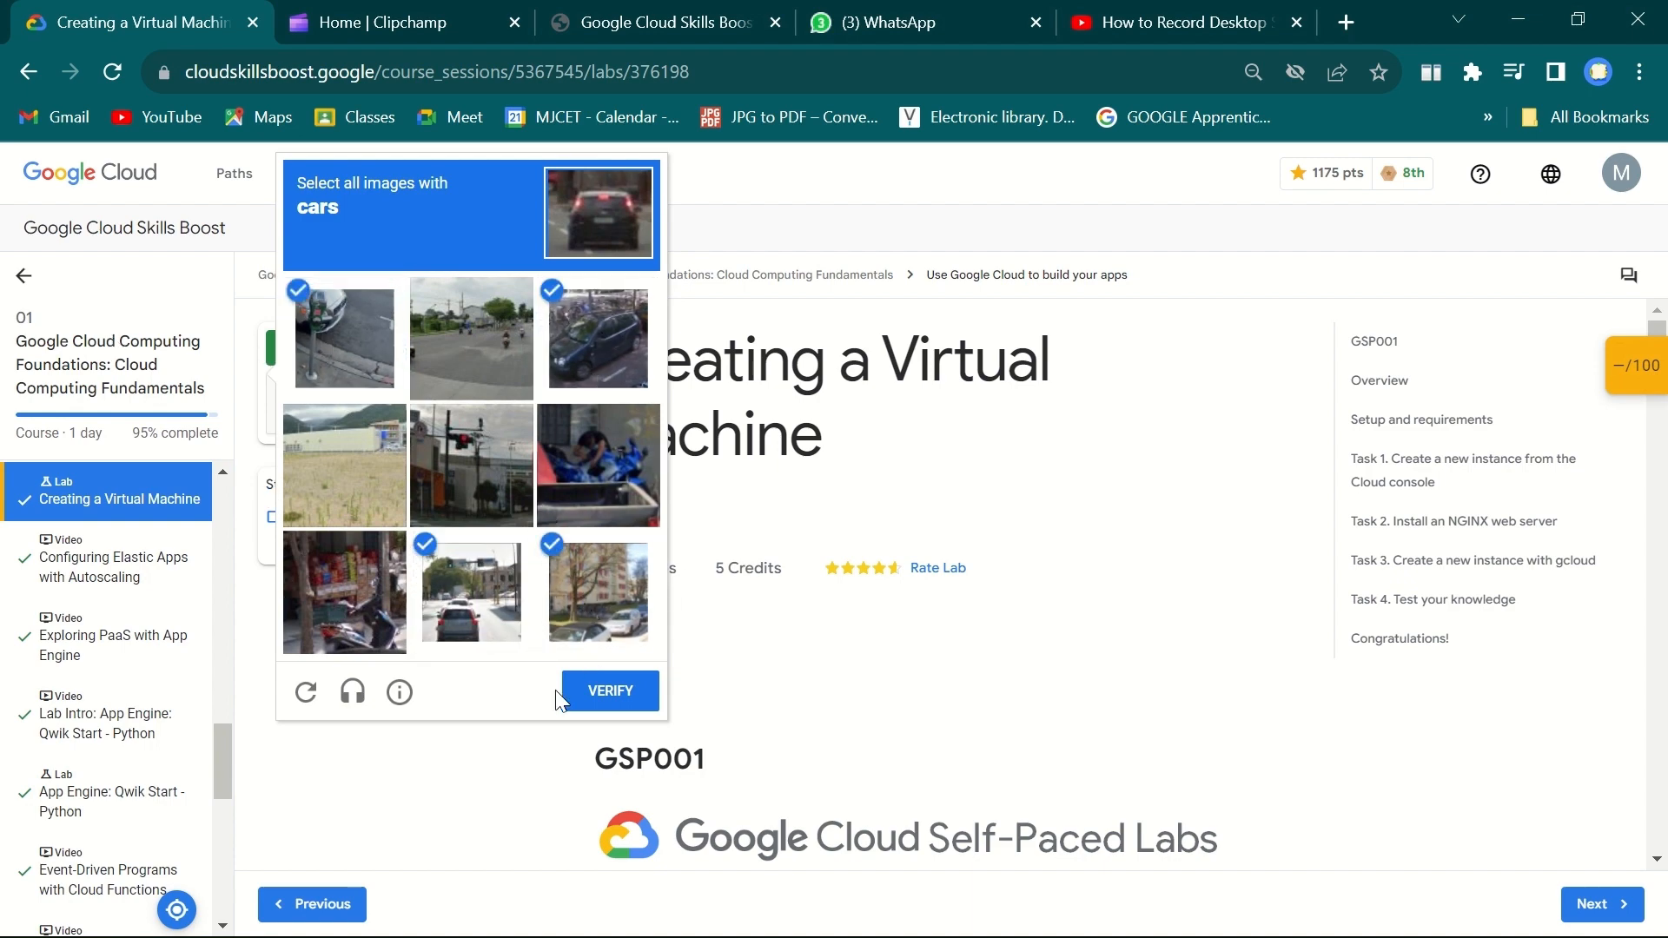
pyautogui.click(608, 693)
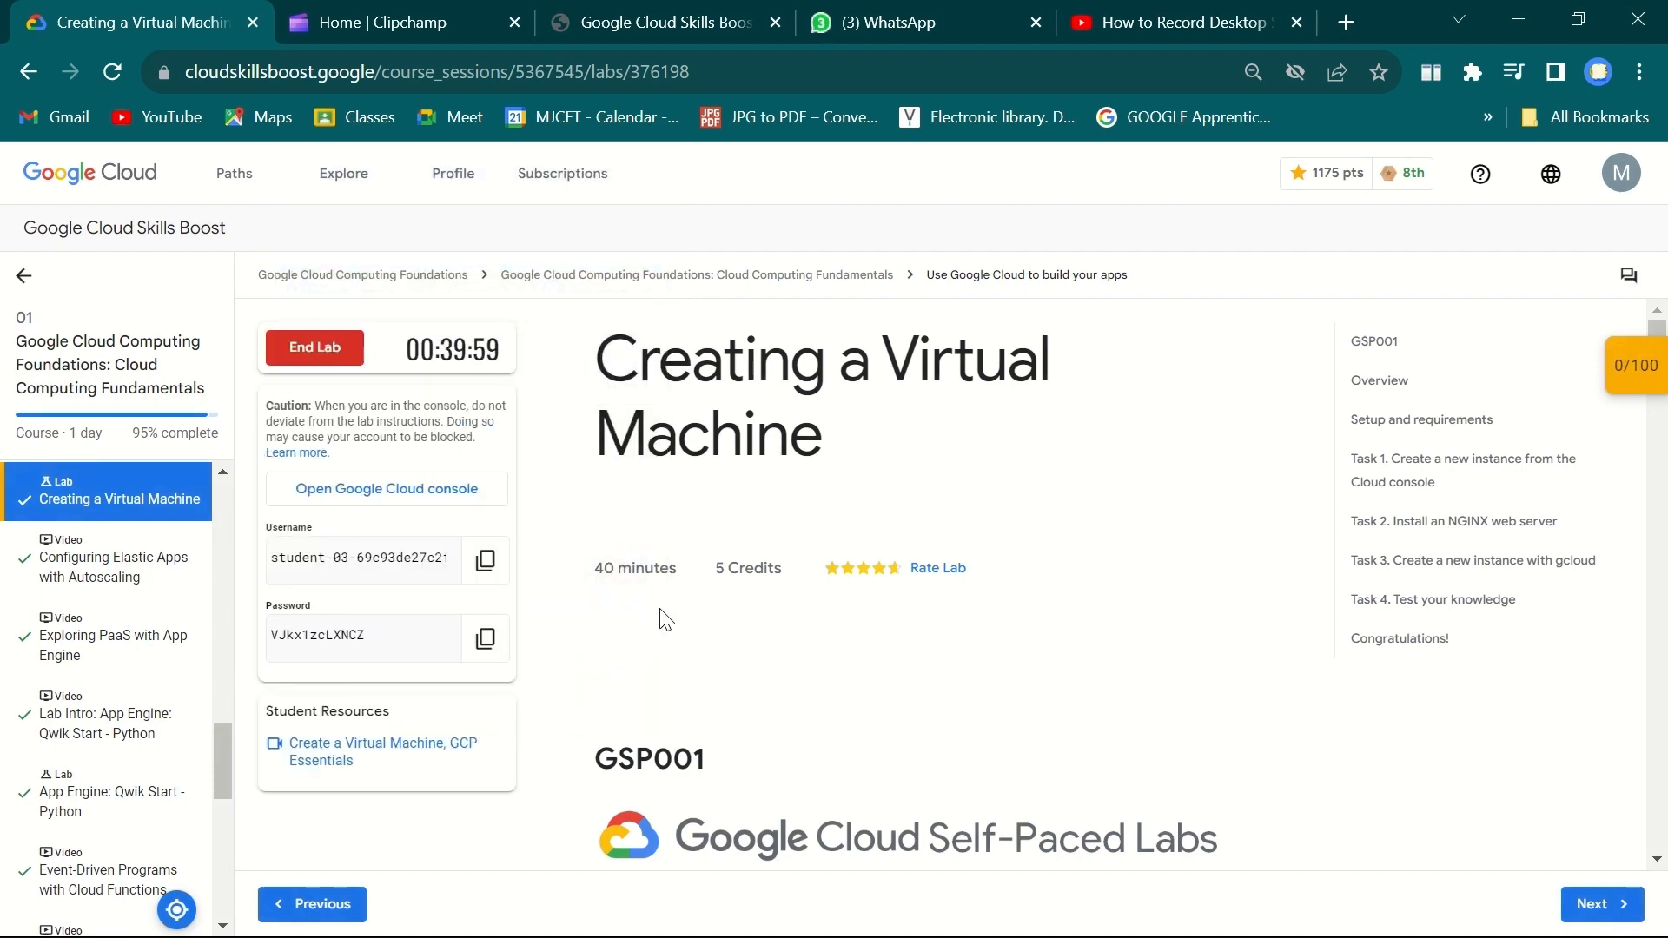
# Open the Google Cloud console in an incognito window and submit the lab's student username for sign-in
pyautogui.rightClick(451, 488)
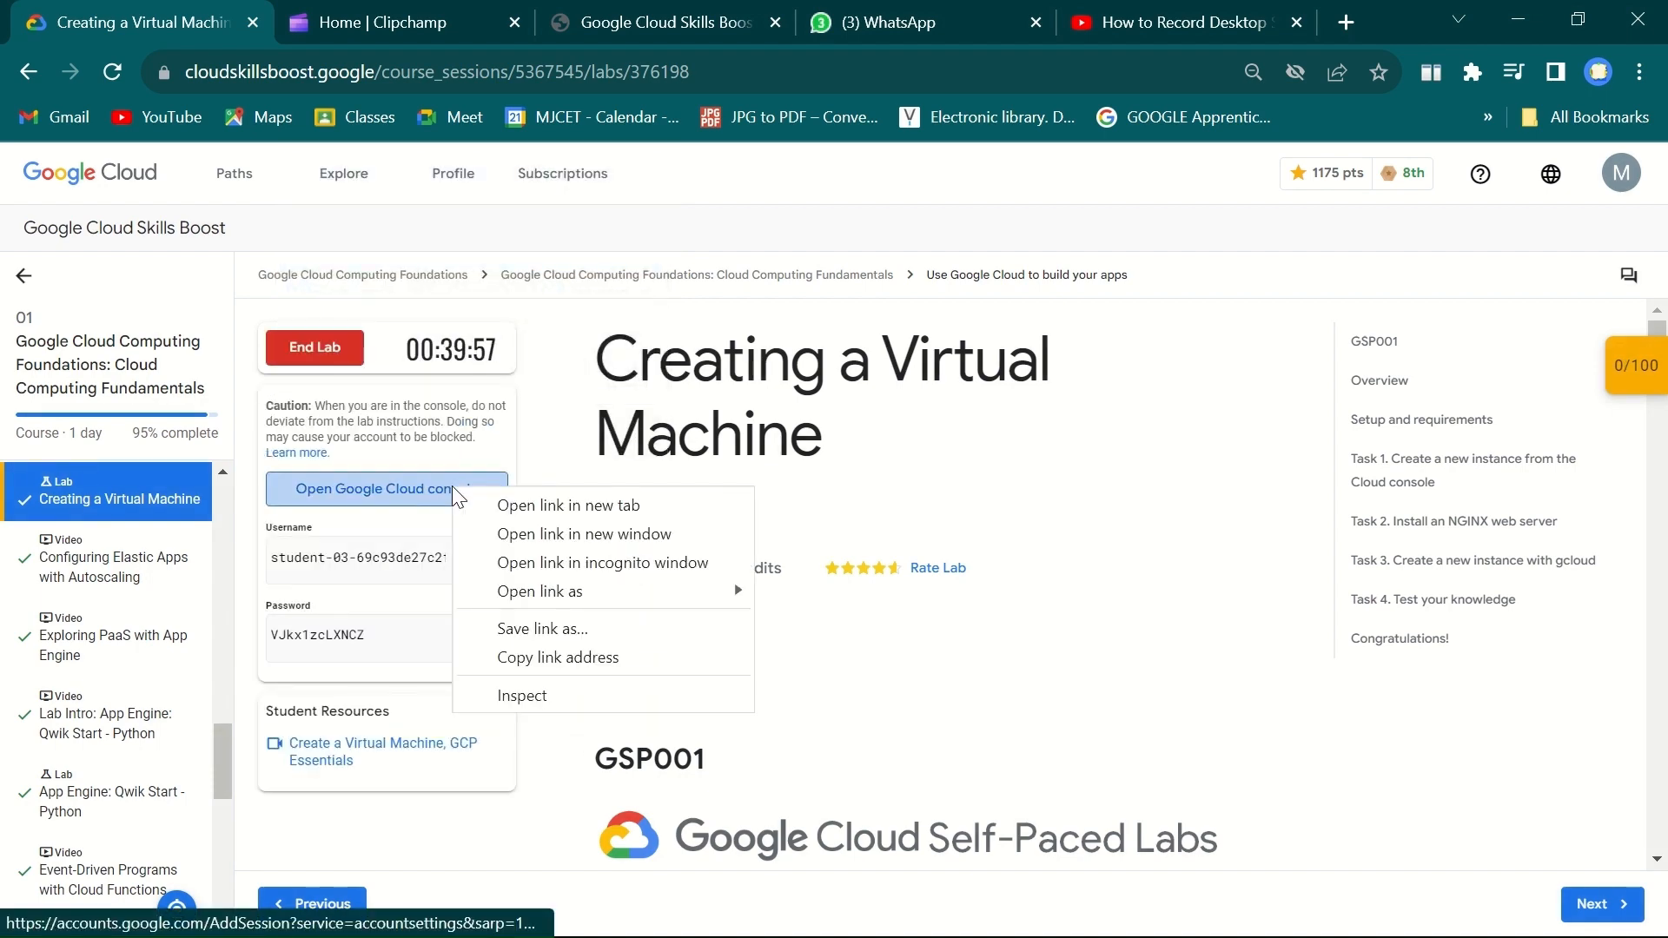
pyautogui.click(576, 563)
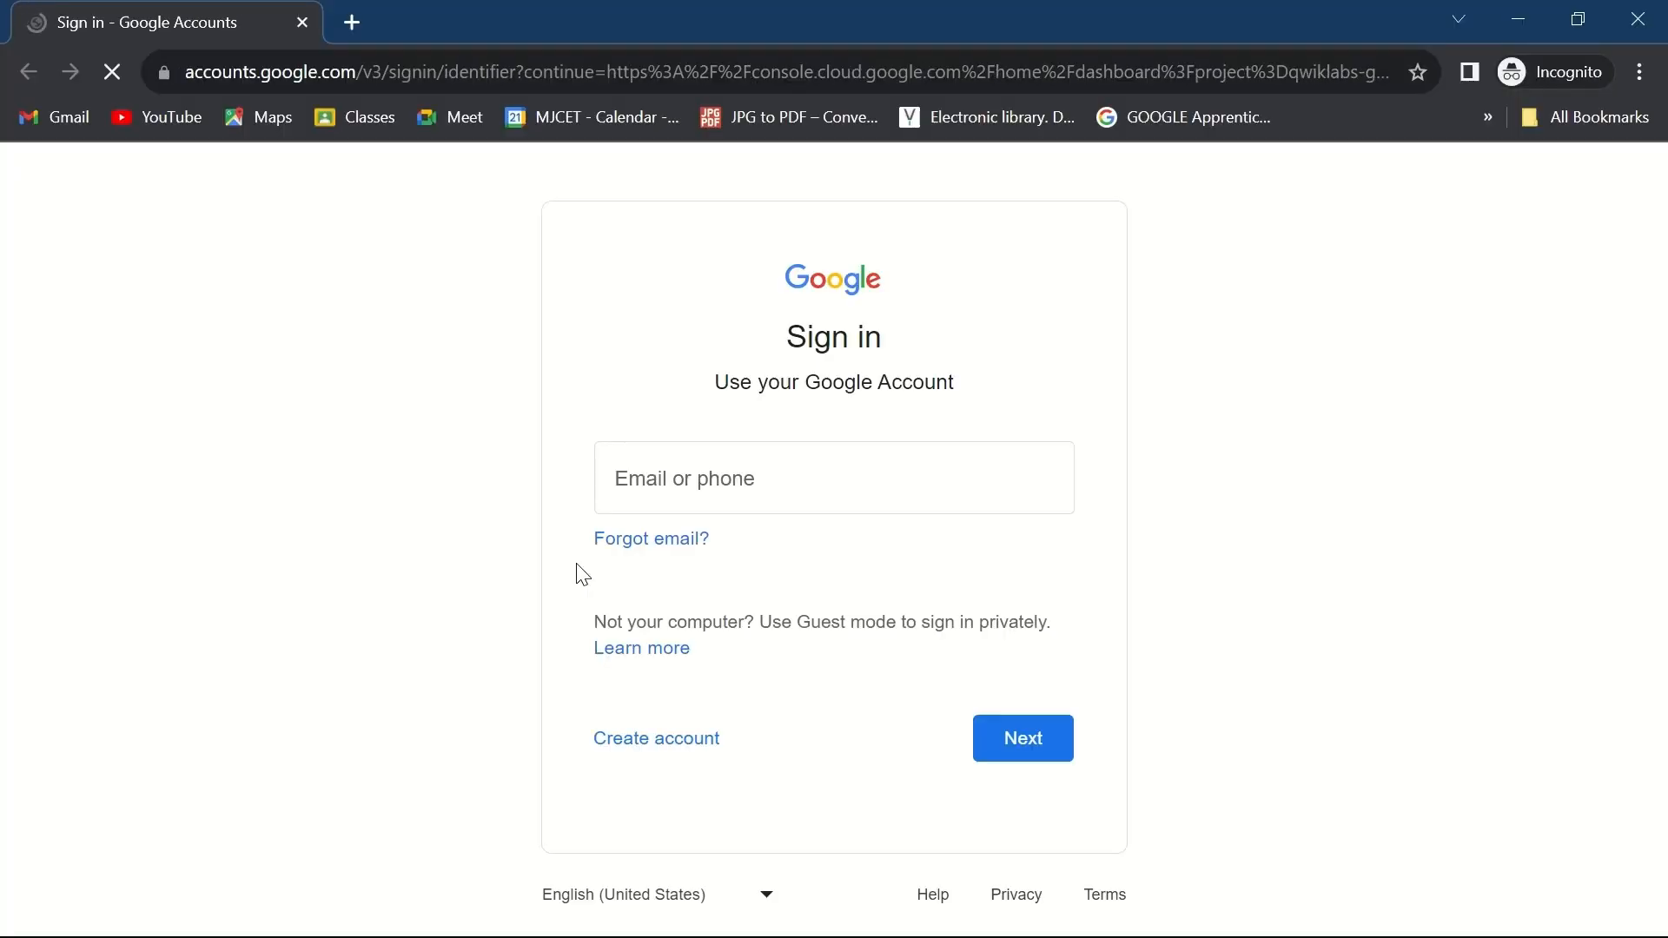
pyautogui.hotkey('ctrl', 'v')
pyautogui.click(1024, 749)
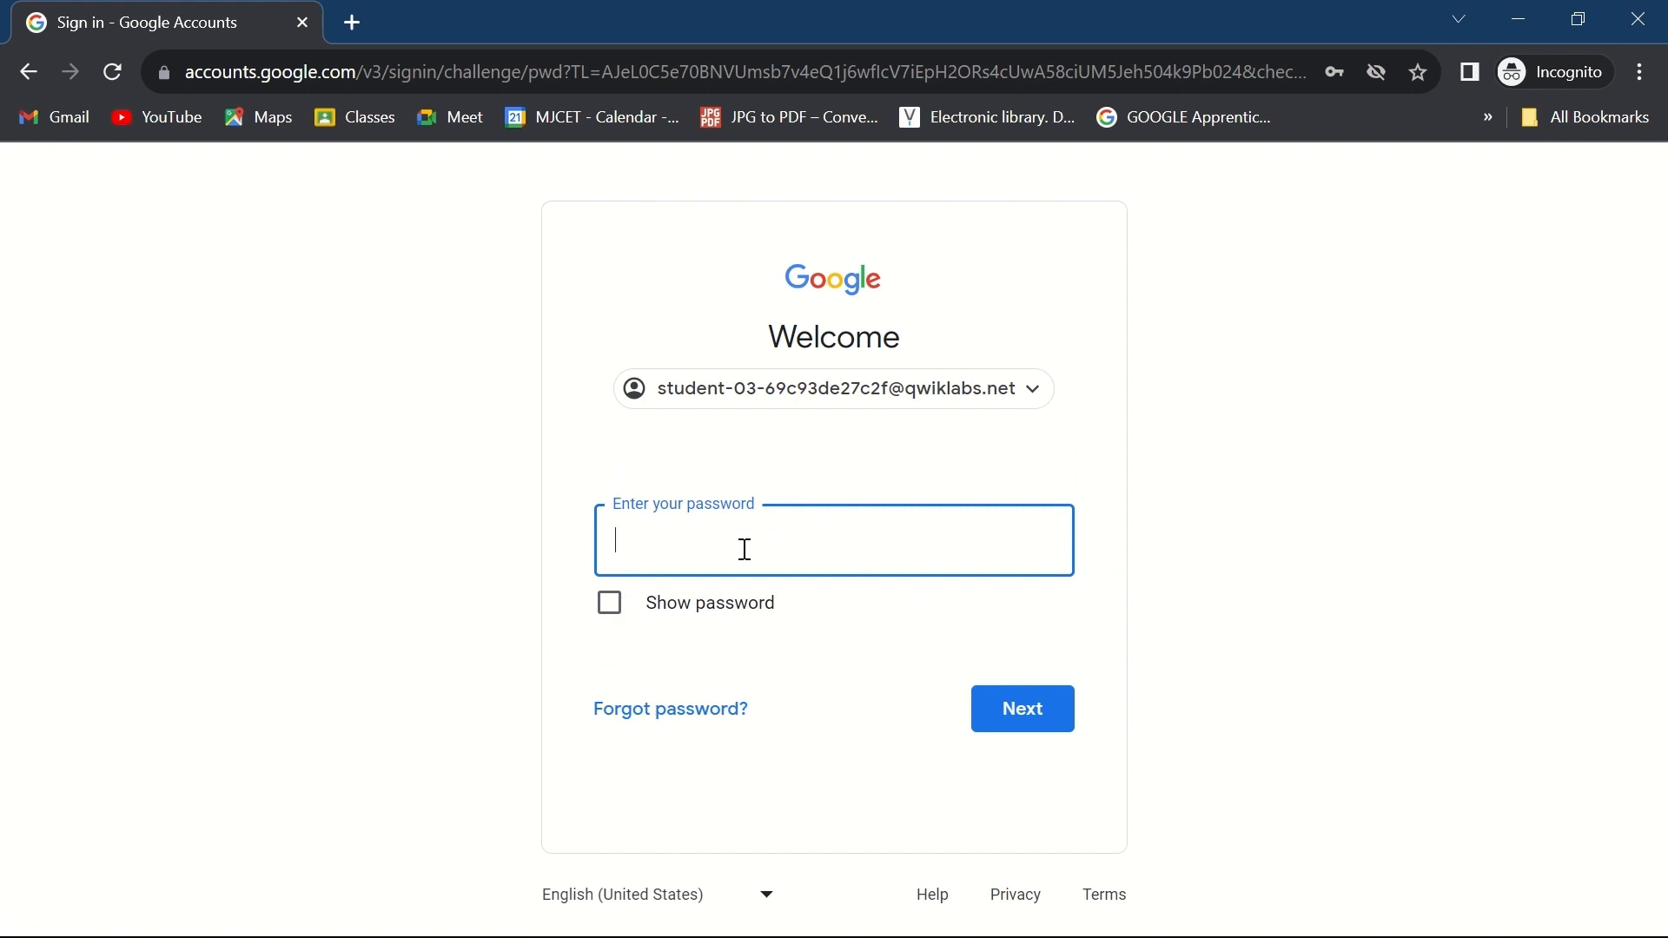
# Switch back to the lab page and copy the temporary account password
pyautogui.click(538, 859)
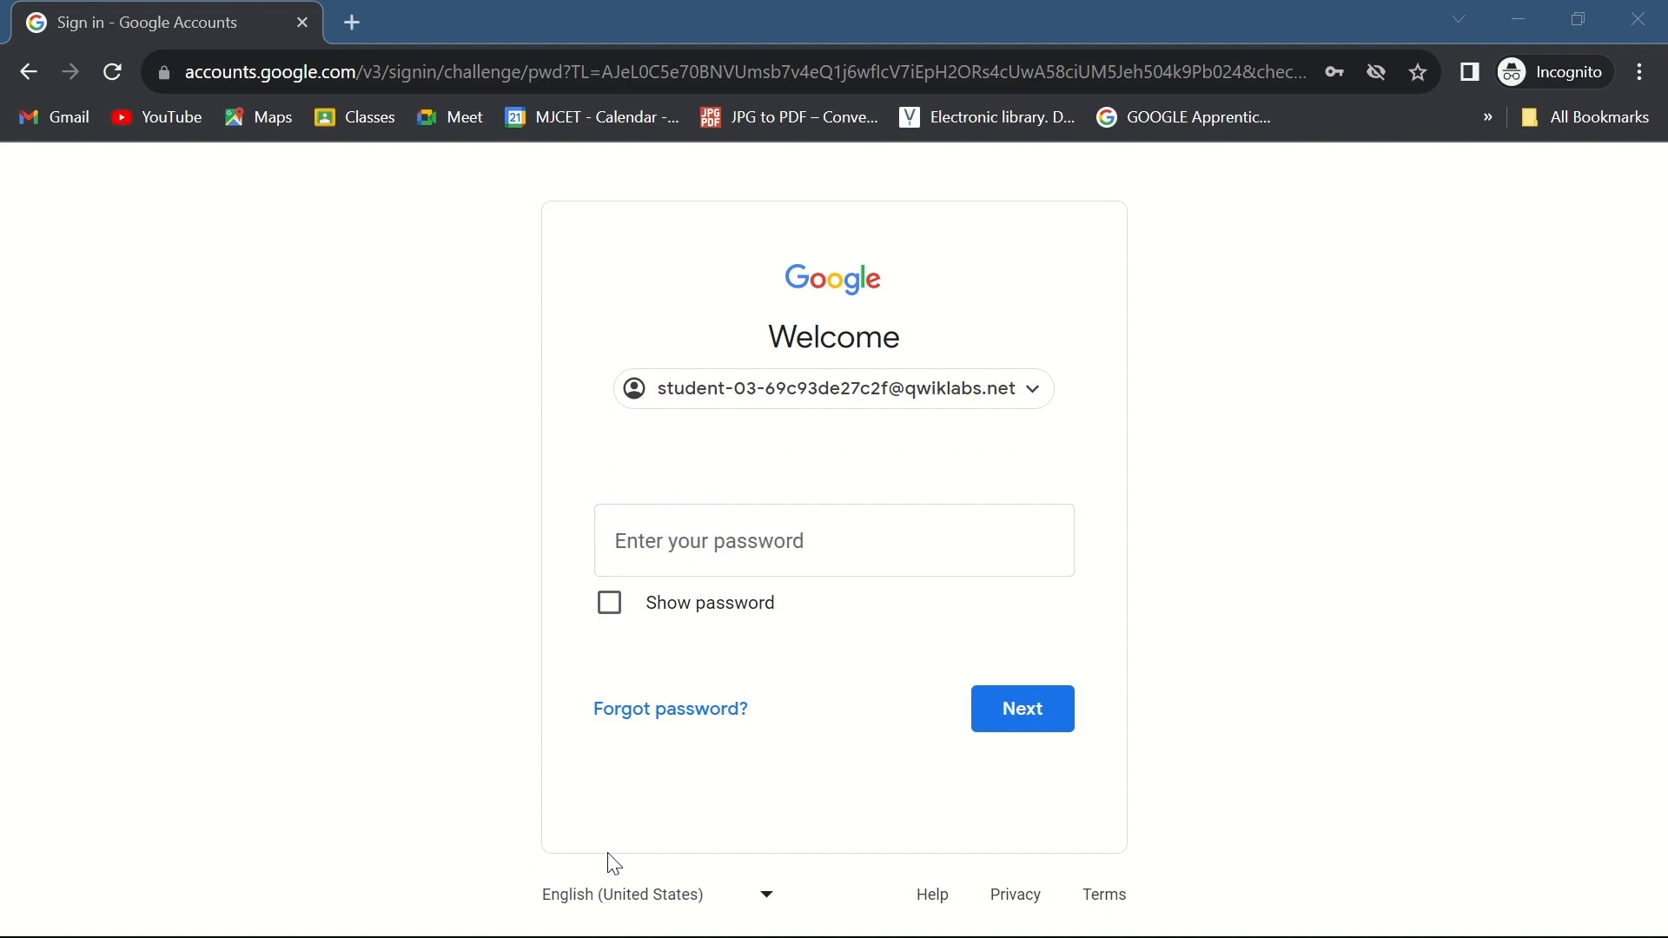
pyautogui.press('super')
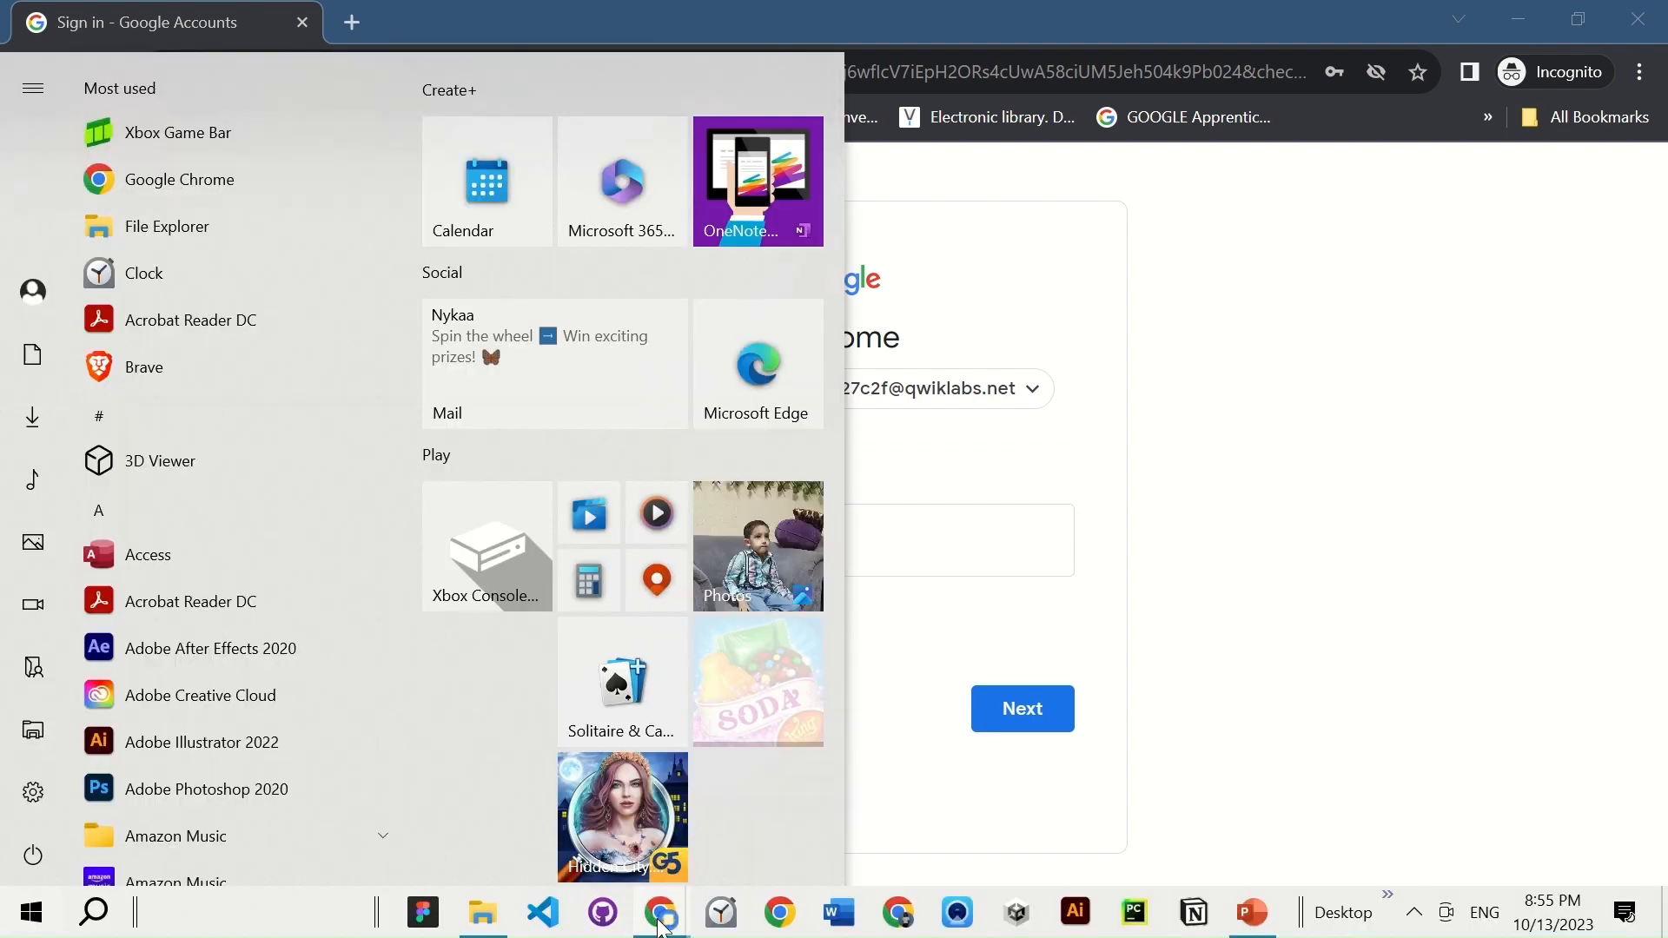
pyautogui.moveTo(660, 925)
pyautogui.click(607, 790)
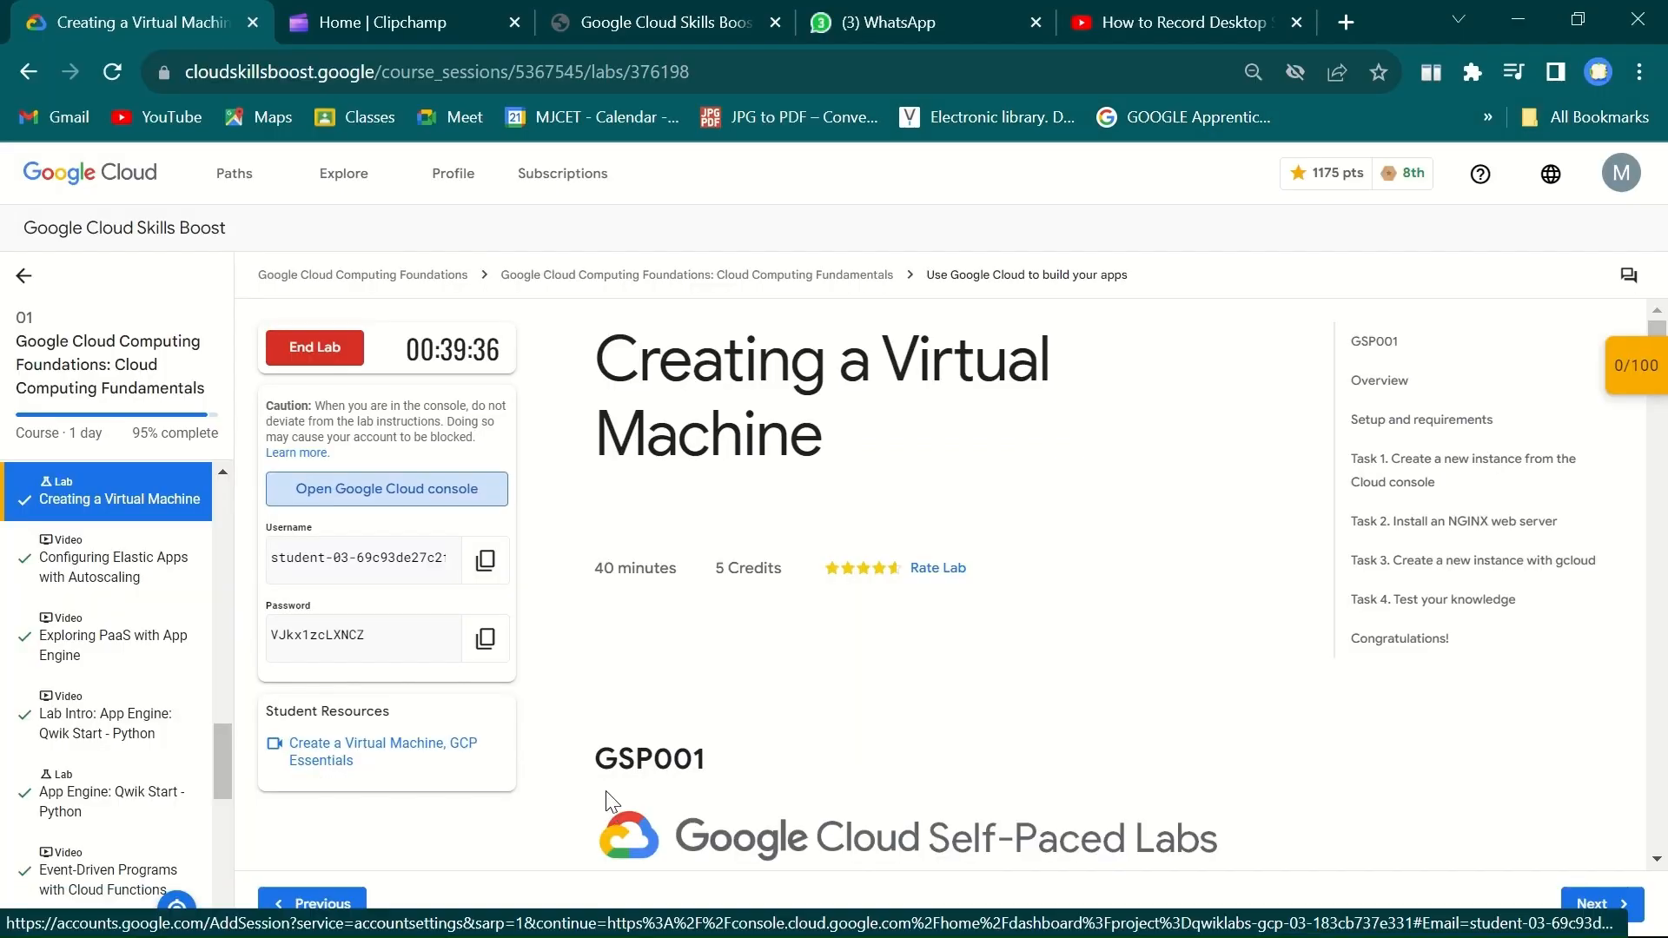
pyautogui.click(460, 658)
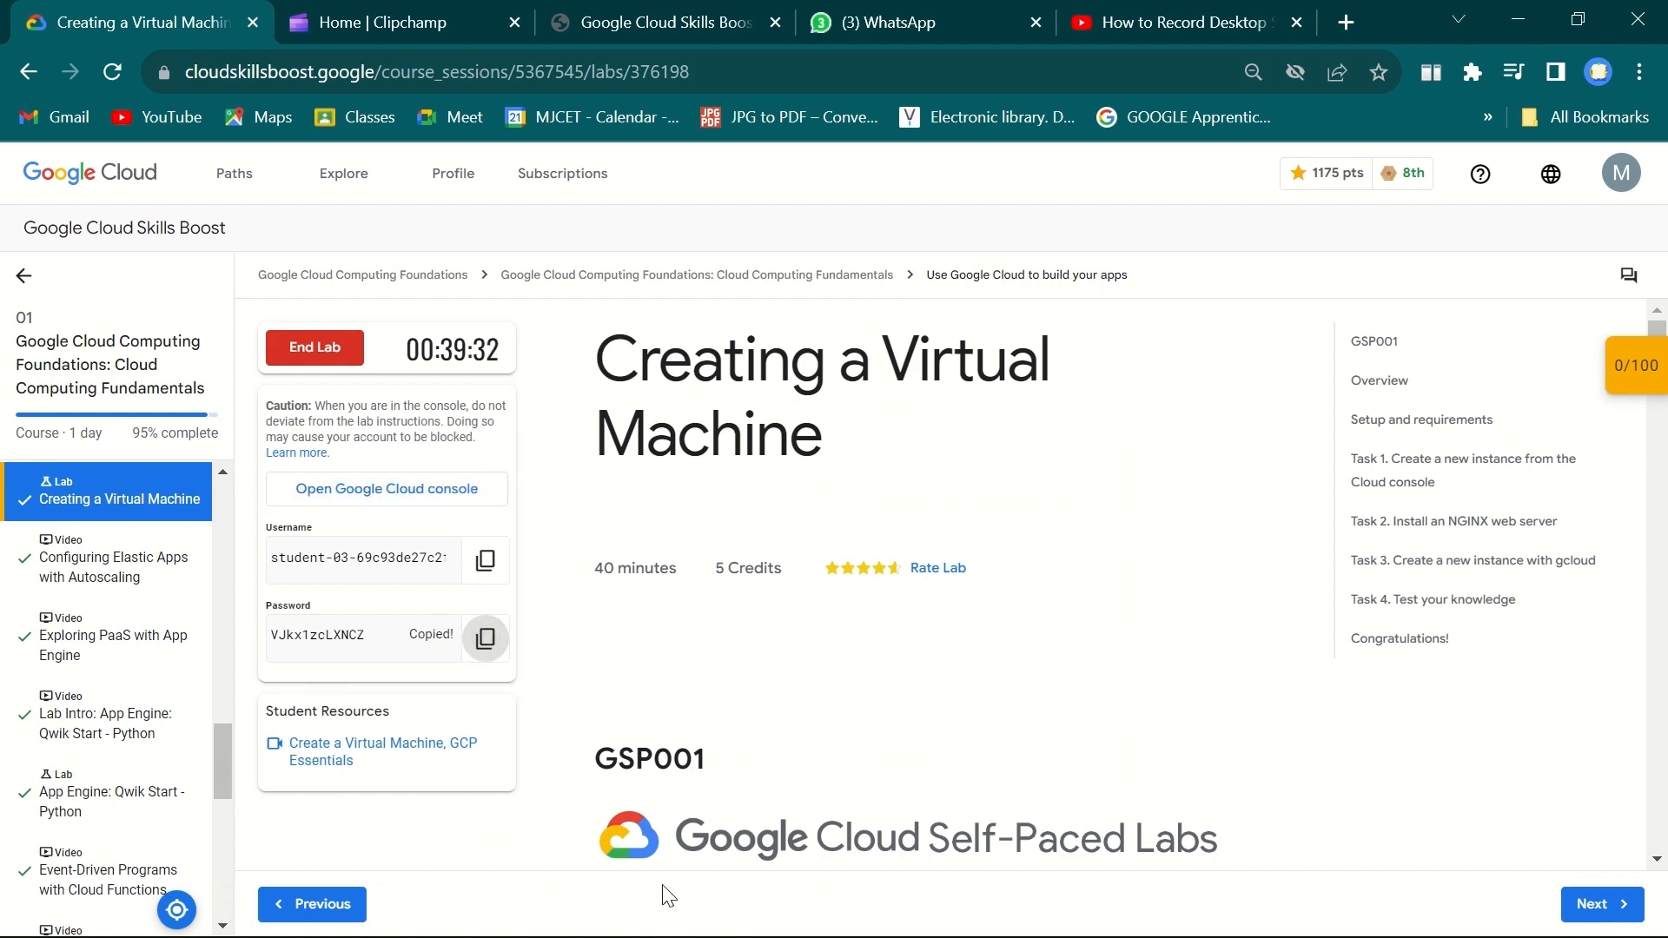
# Return to the incognito sign-in page and submit the copied account password
pyautogui.press('super')
pyautogui.moveTo(669, 916)
pyautogui.click(806, 783)
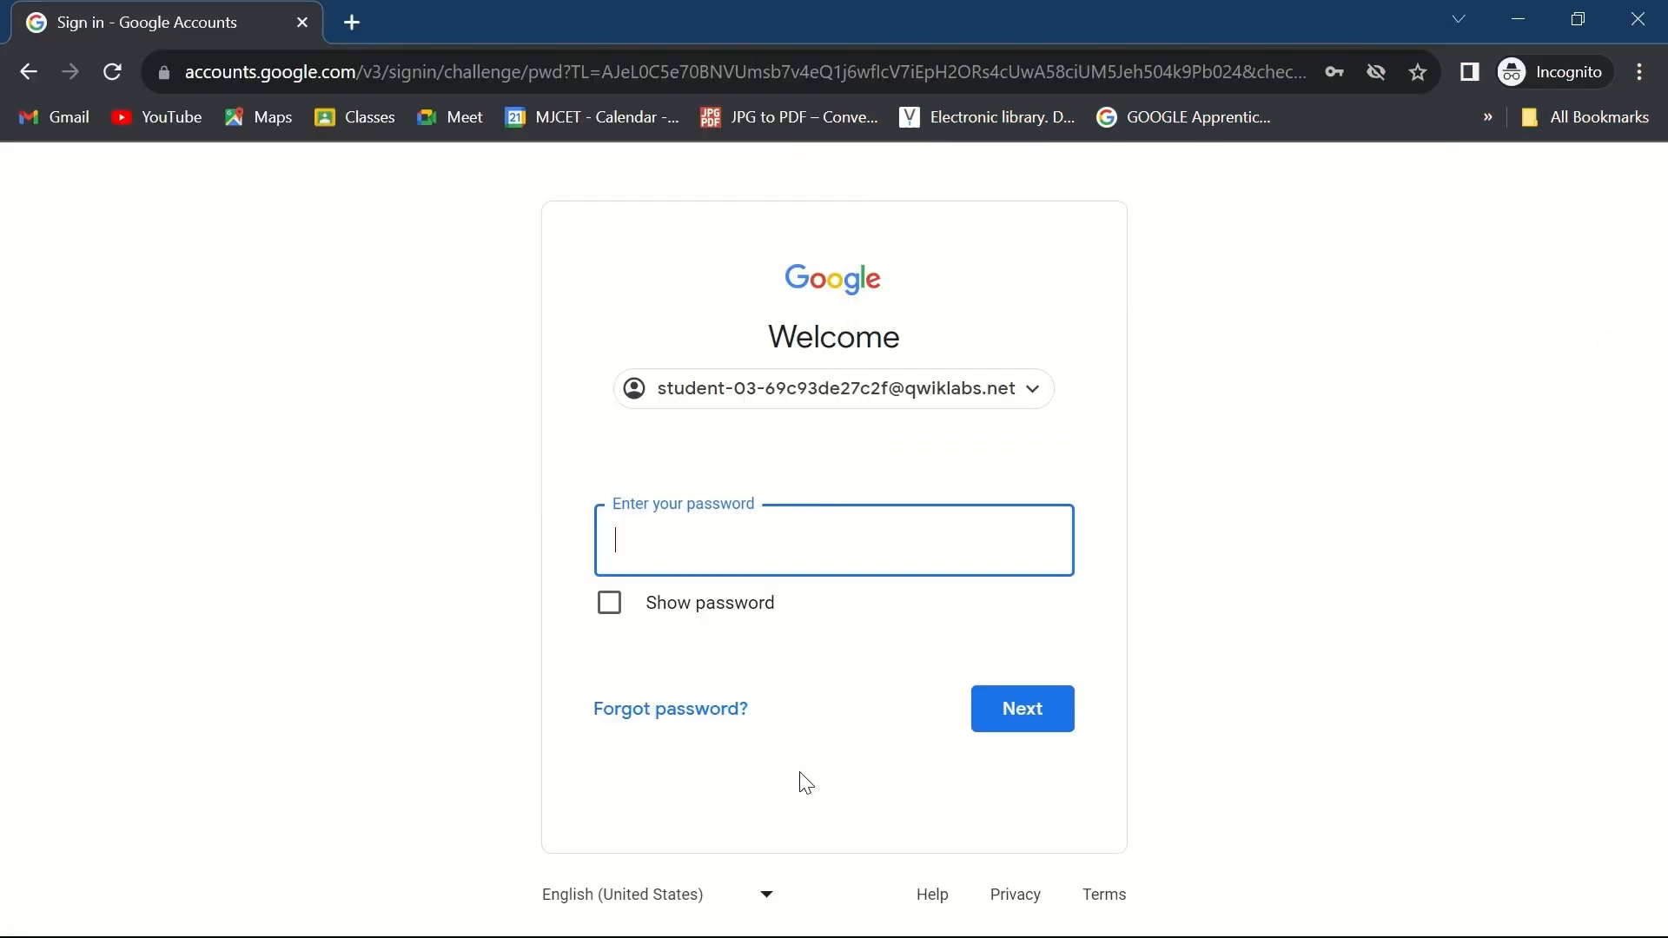
pyautogui.click(741, 556)
pyautogui.hotkey('ctrl', 'v')
pyautogui.press('Return')
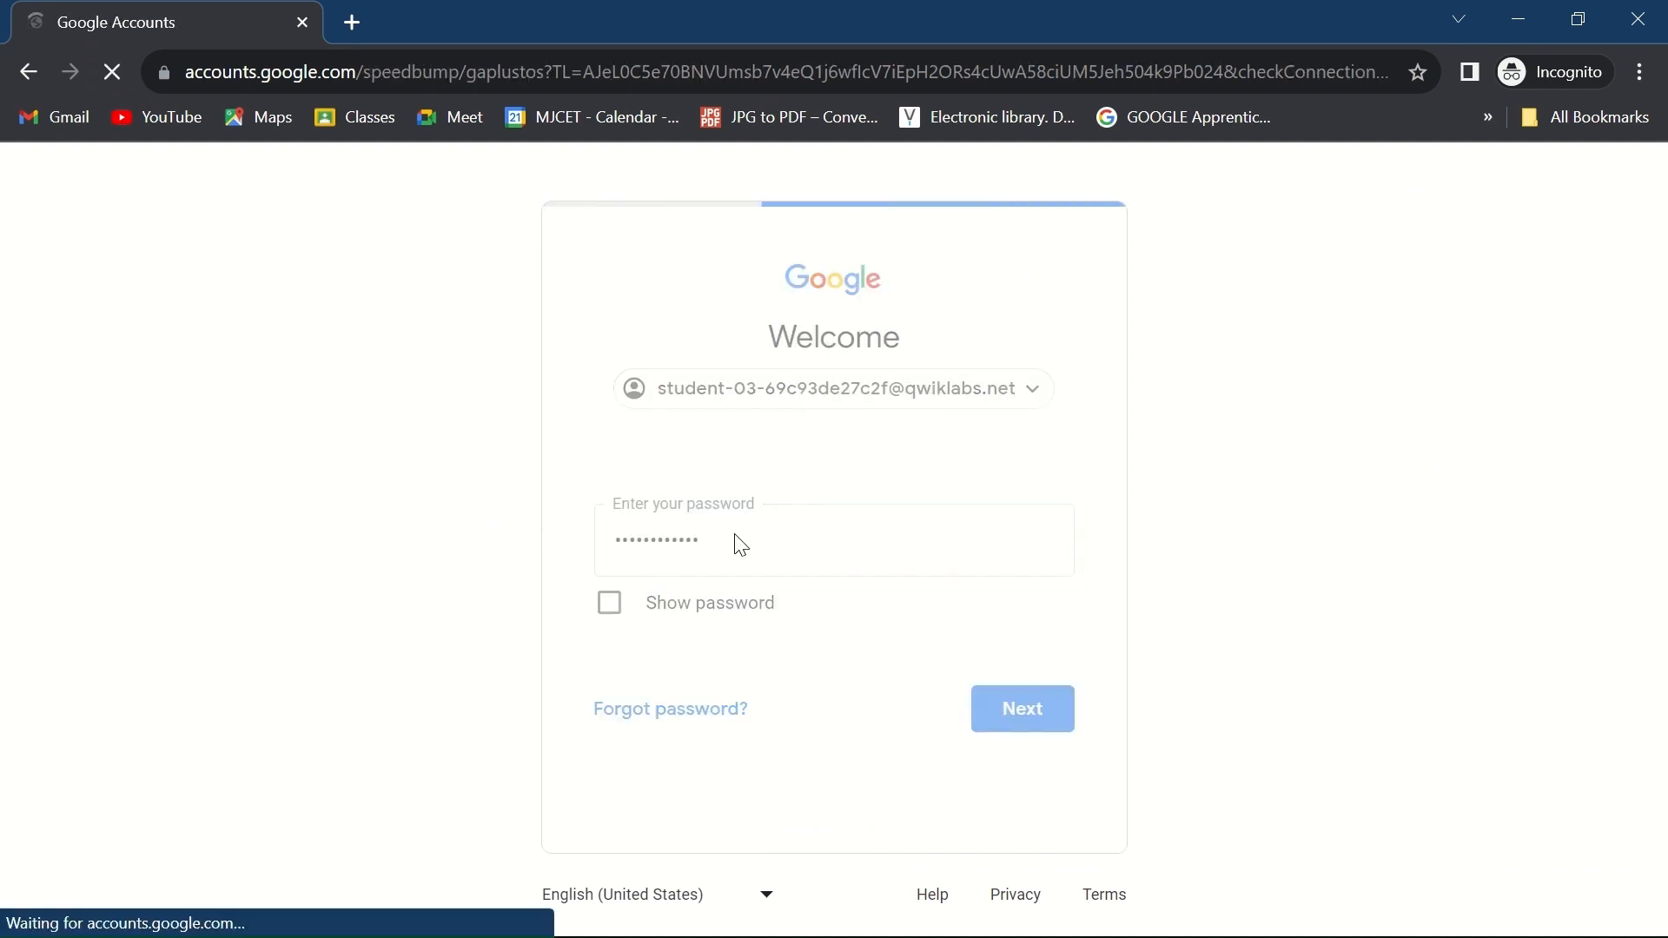
# Accept the new account notice and agree to the Google Cloud Platform Terms of Service
pyautogui.click(726, 865)
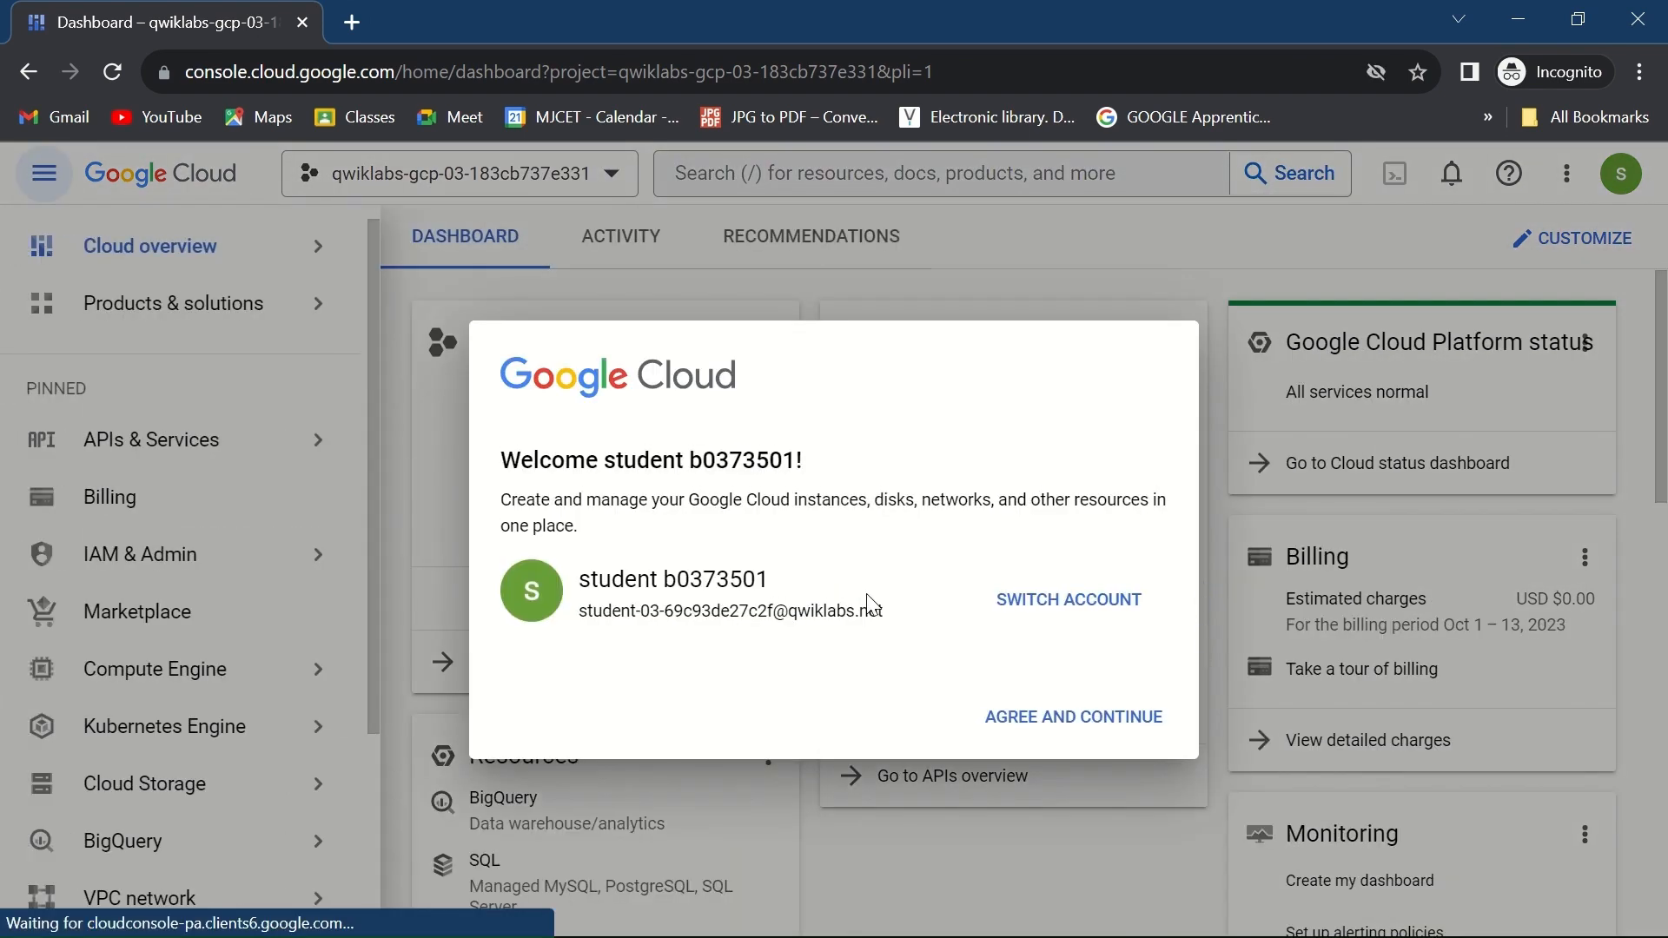
pyautogui.click(511, 707)
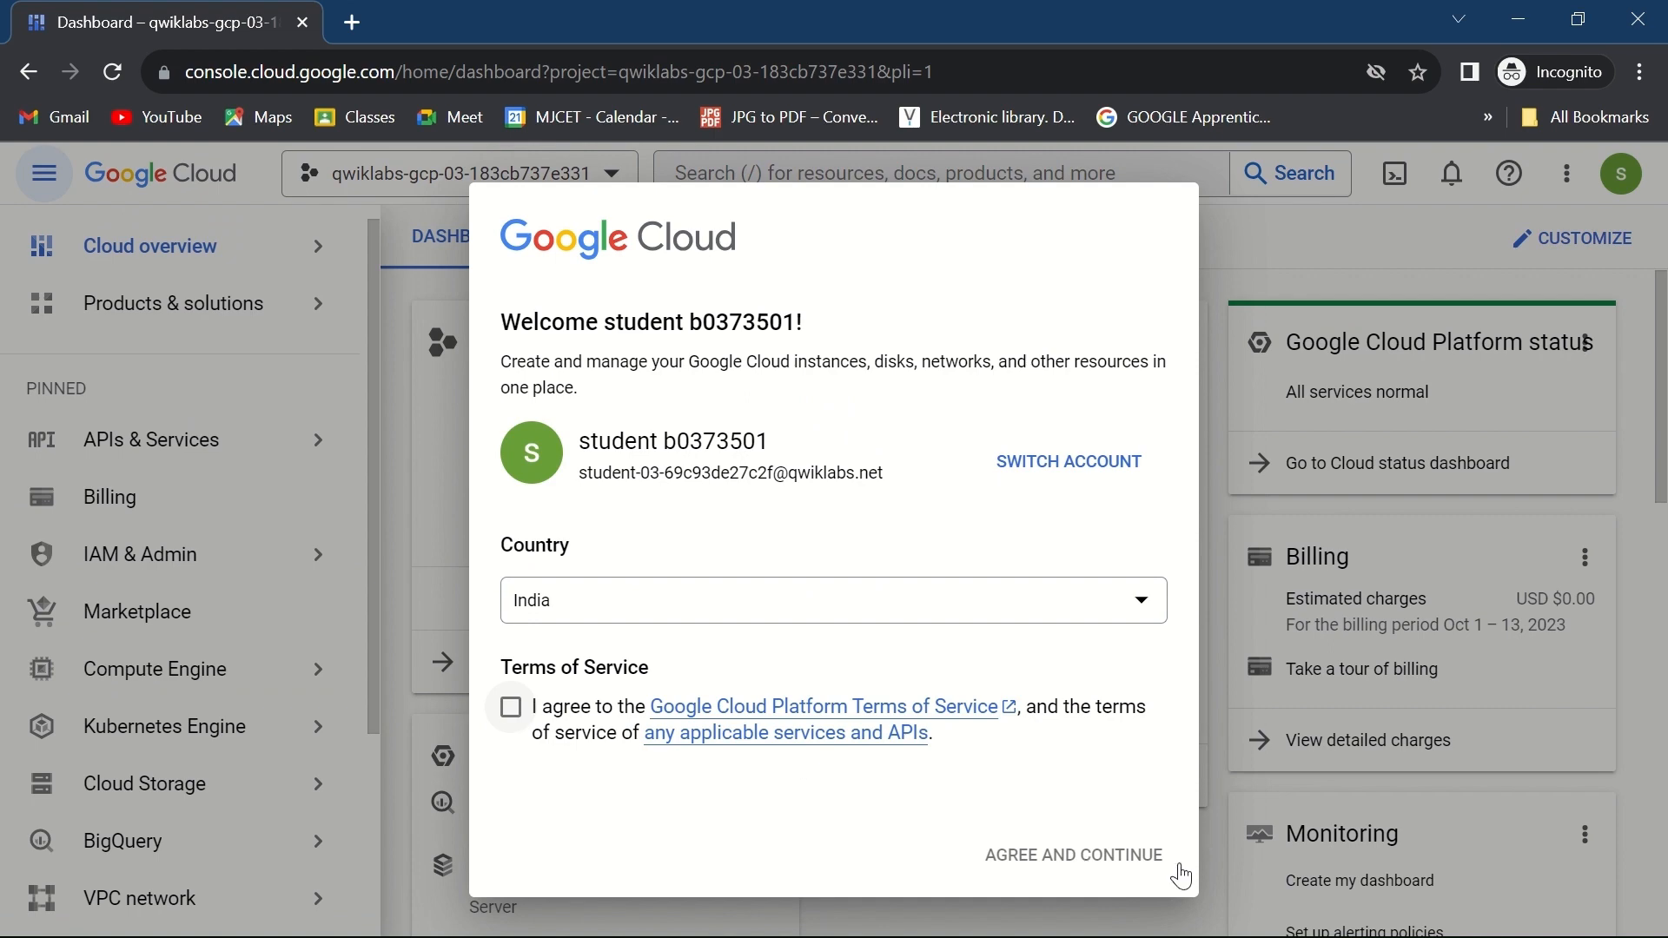
pyautogui.click(1063, 858)
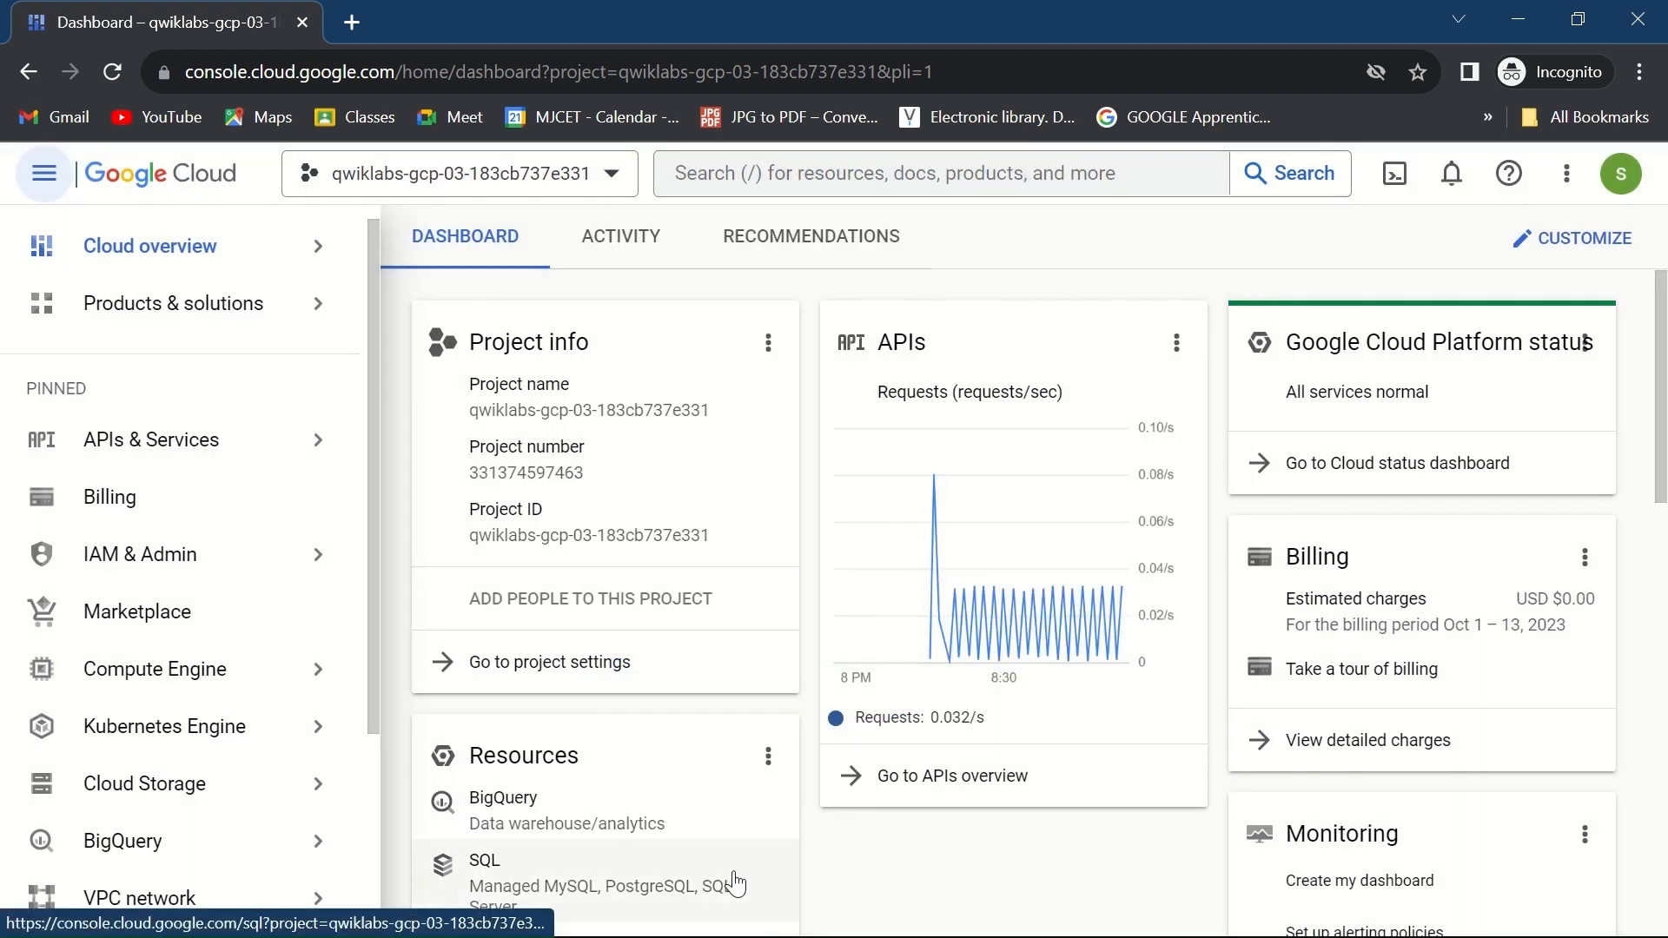
# Return to the lab page and go to the instructions for Task 1, creating an instance from the Cloud console
pyautogui.click(739, 937)
pyautogui.press('super')
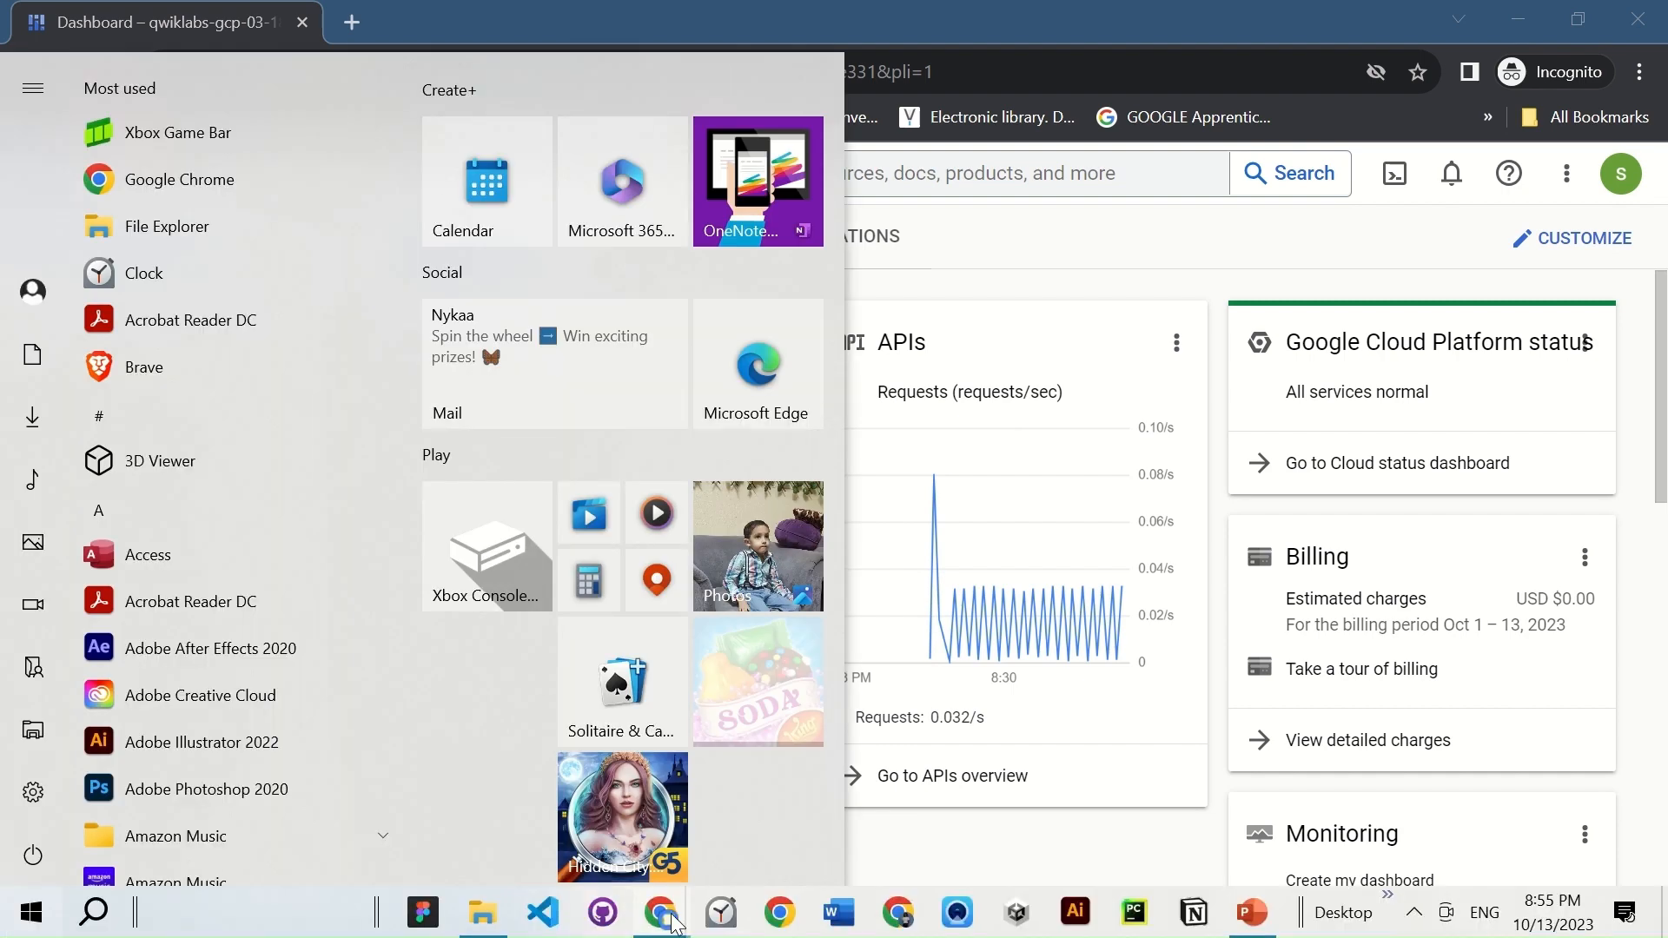
pyautogui.moveTo(660, 922)
pyautogui.click(643, 790)
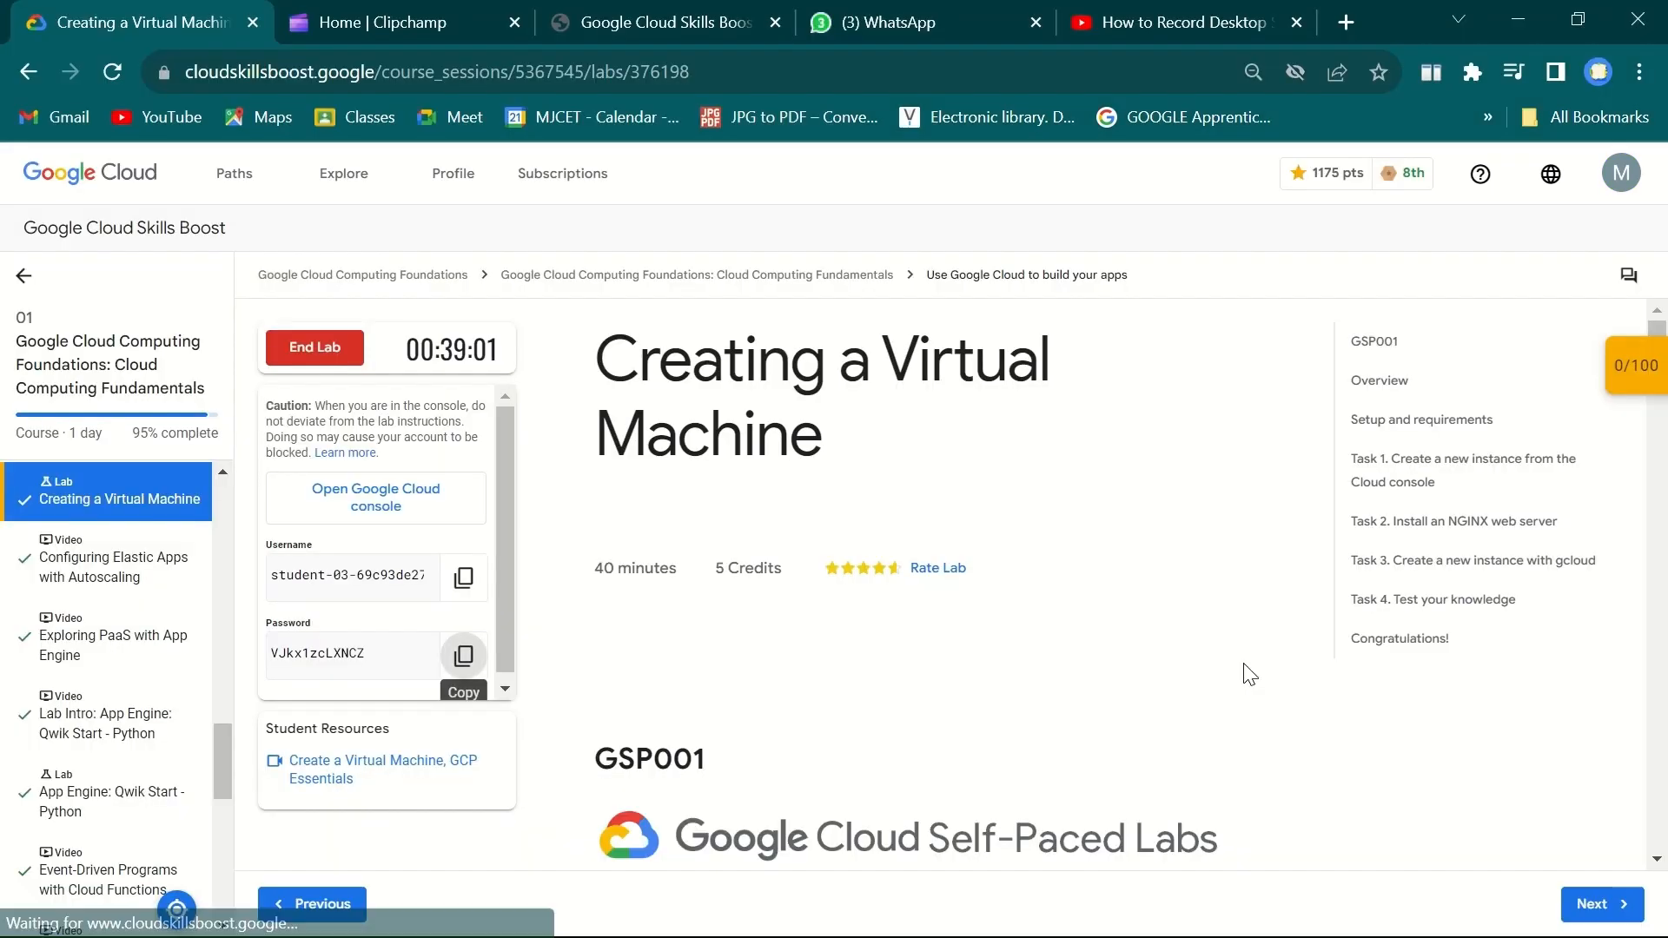
pyautogui.click(1494, 483)
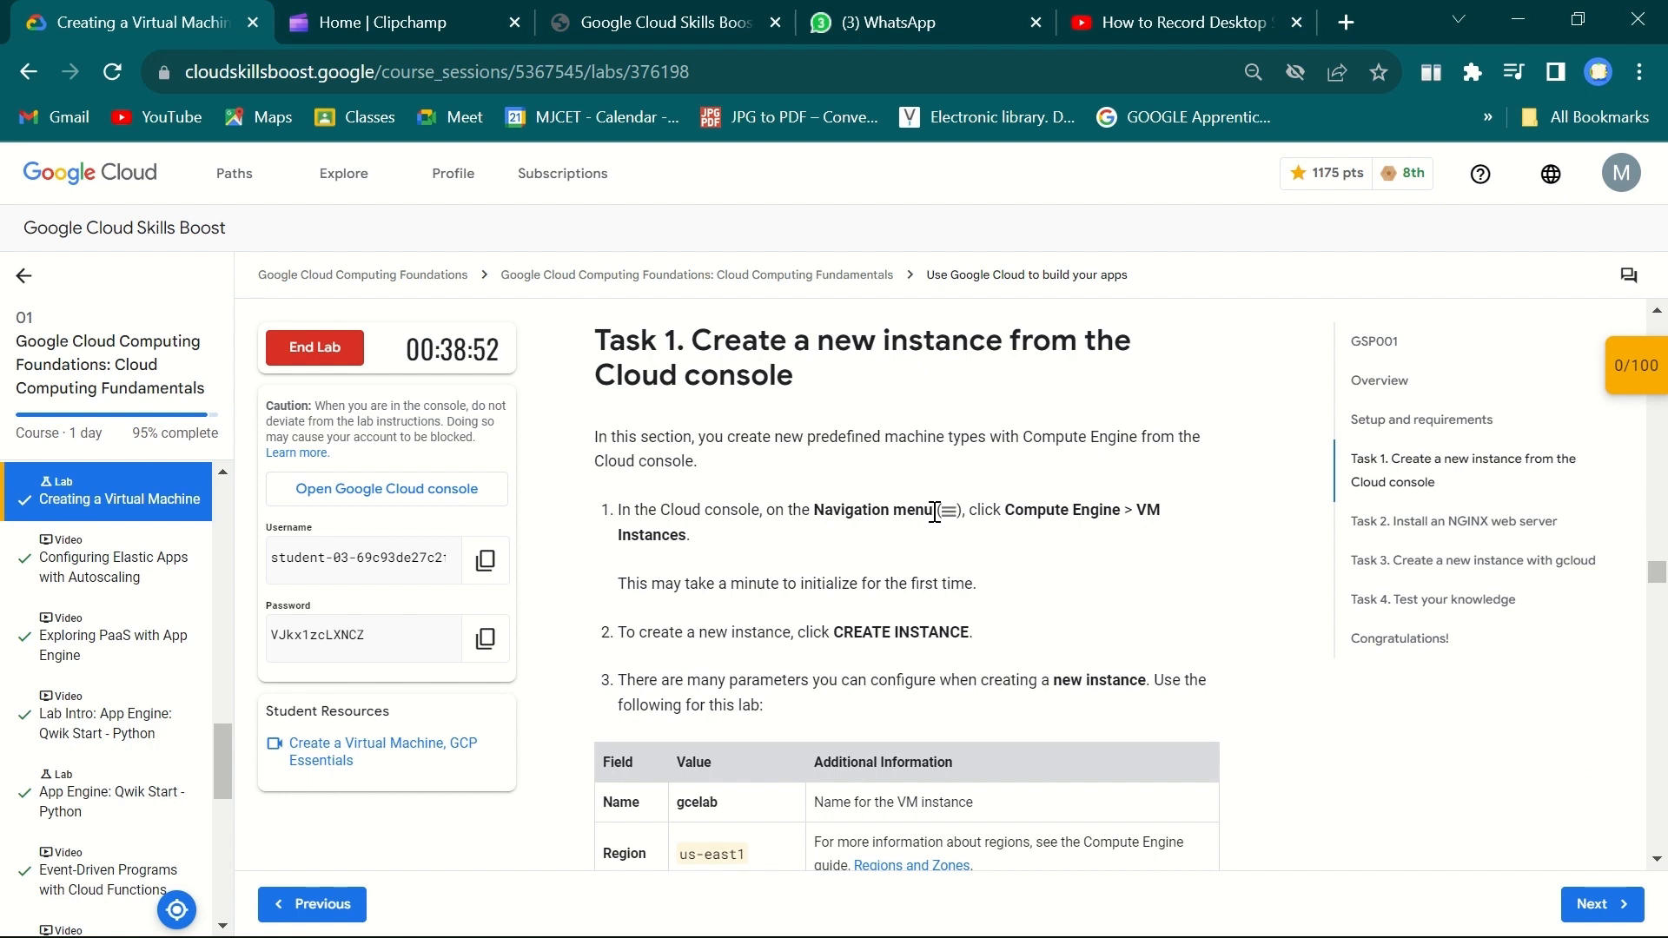
# Review Task 1's instance parameters and copy the VM name gcelab from the table
pyautogui.moveTo(1005, 511); pyautogui.dragTo(1117, 512)
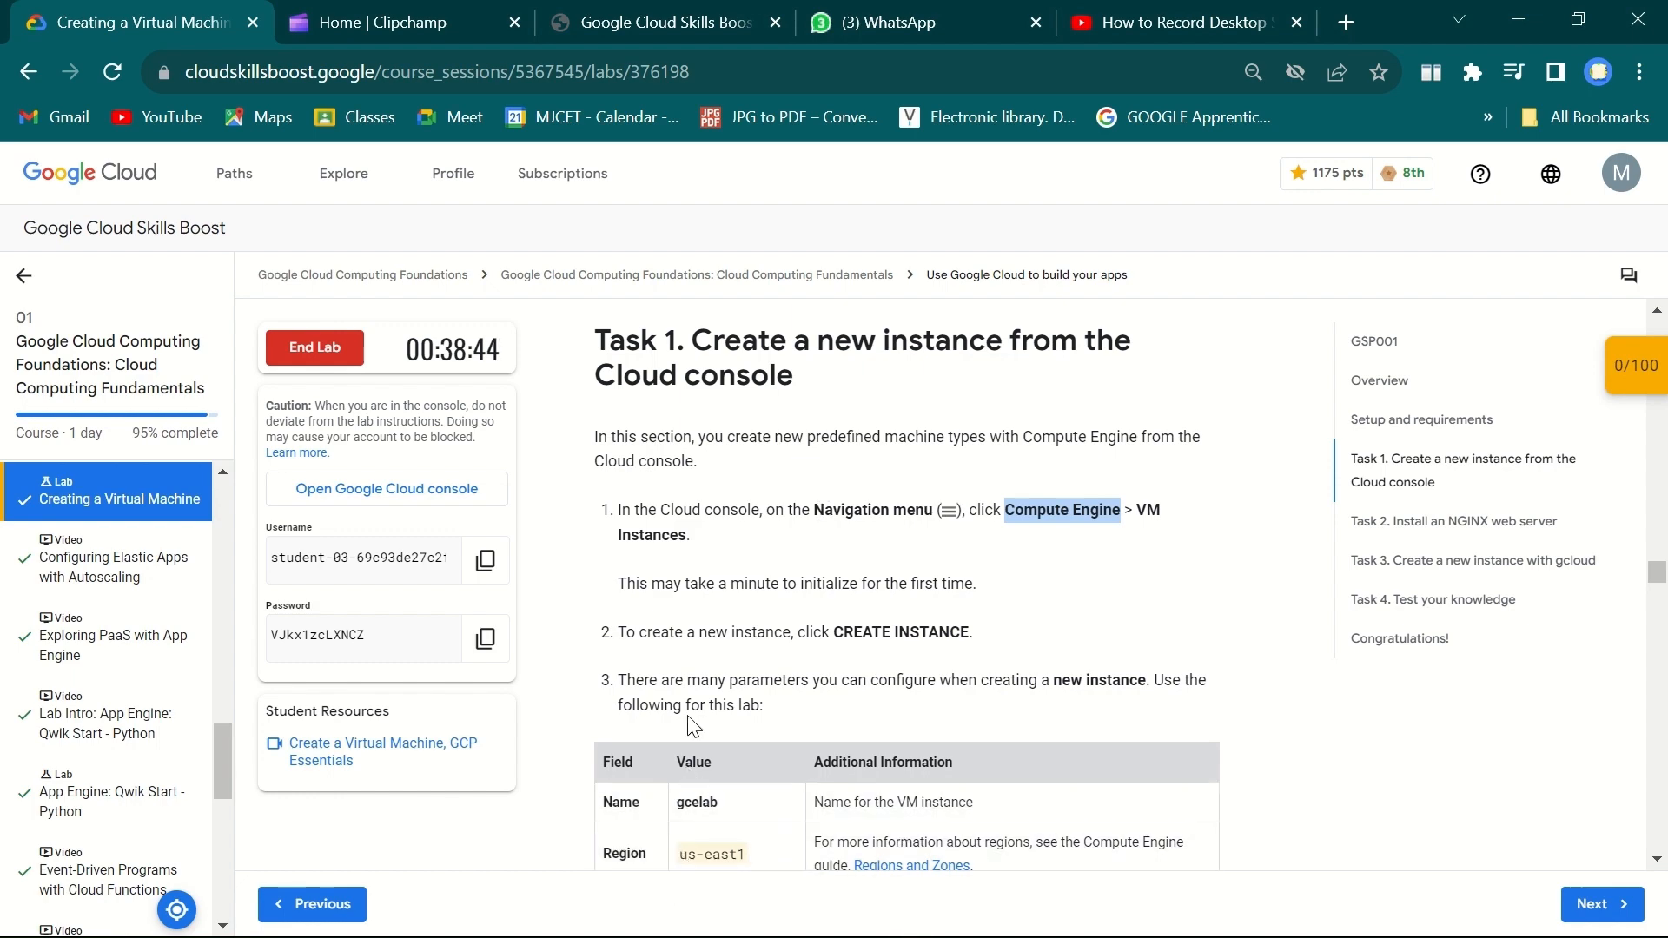
pyautogui.scroll(-2, 919, 582)
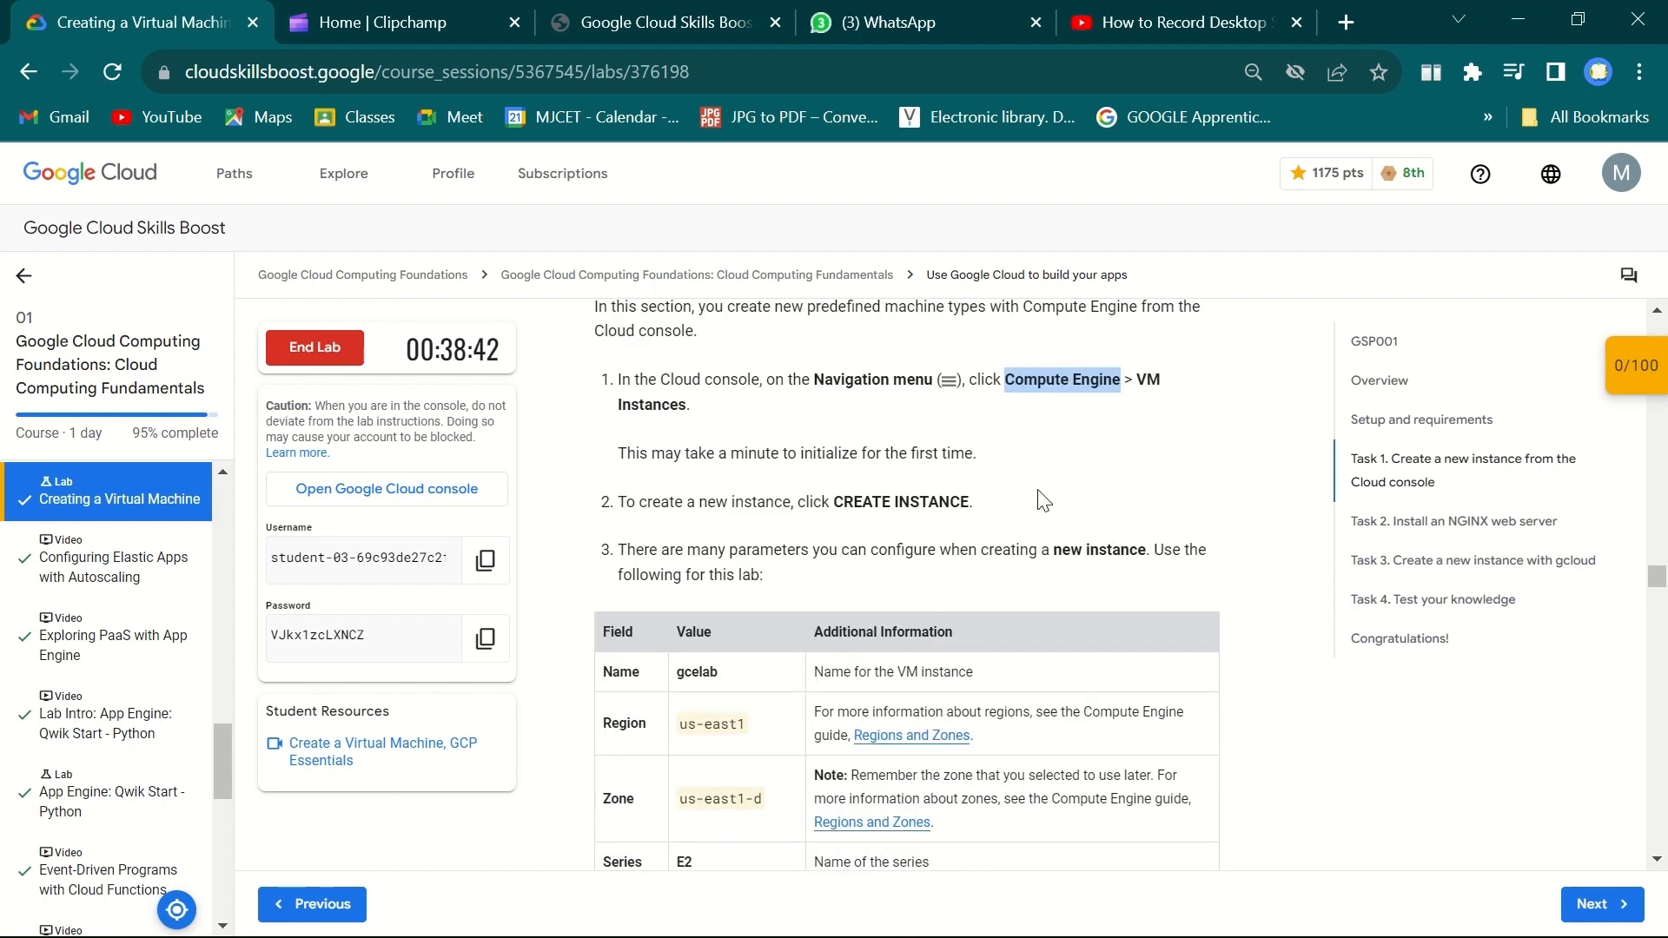
pyautogui.scroll(-8, 885, 615)
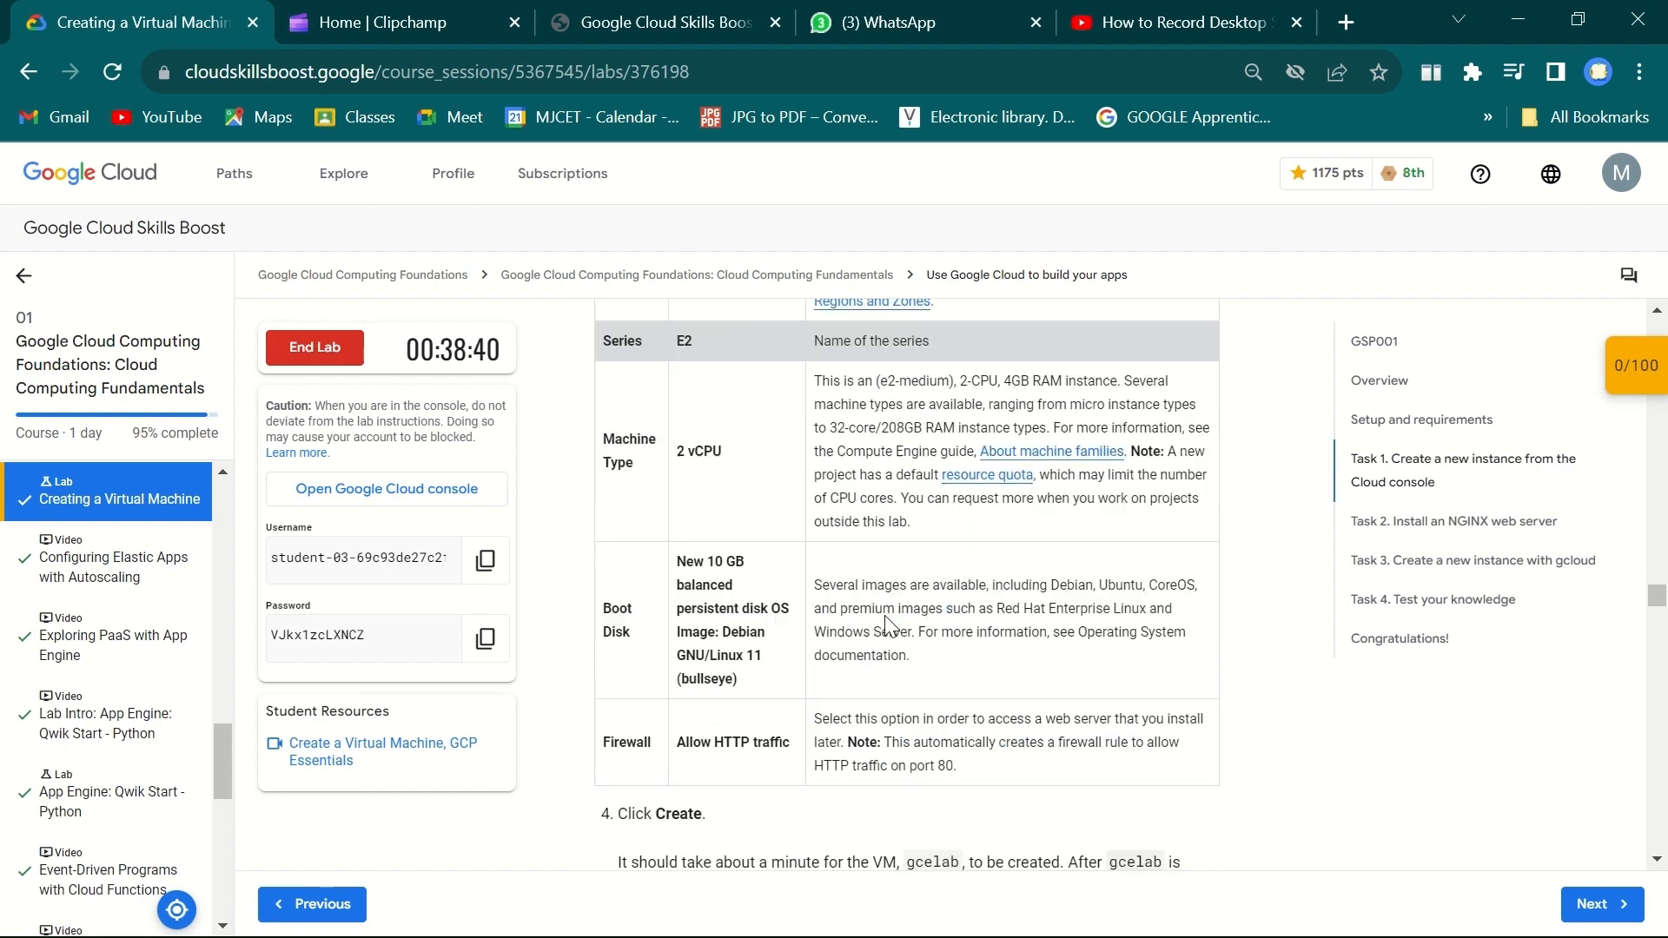
pyautogui.scroll(6, 888, 624)
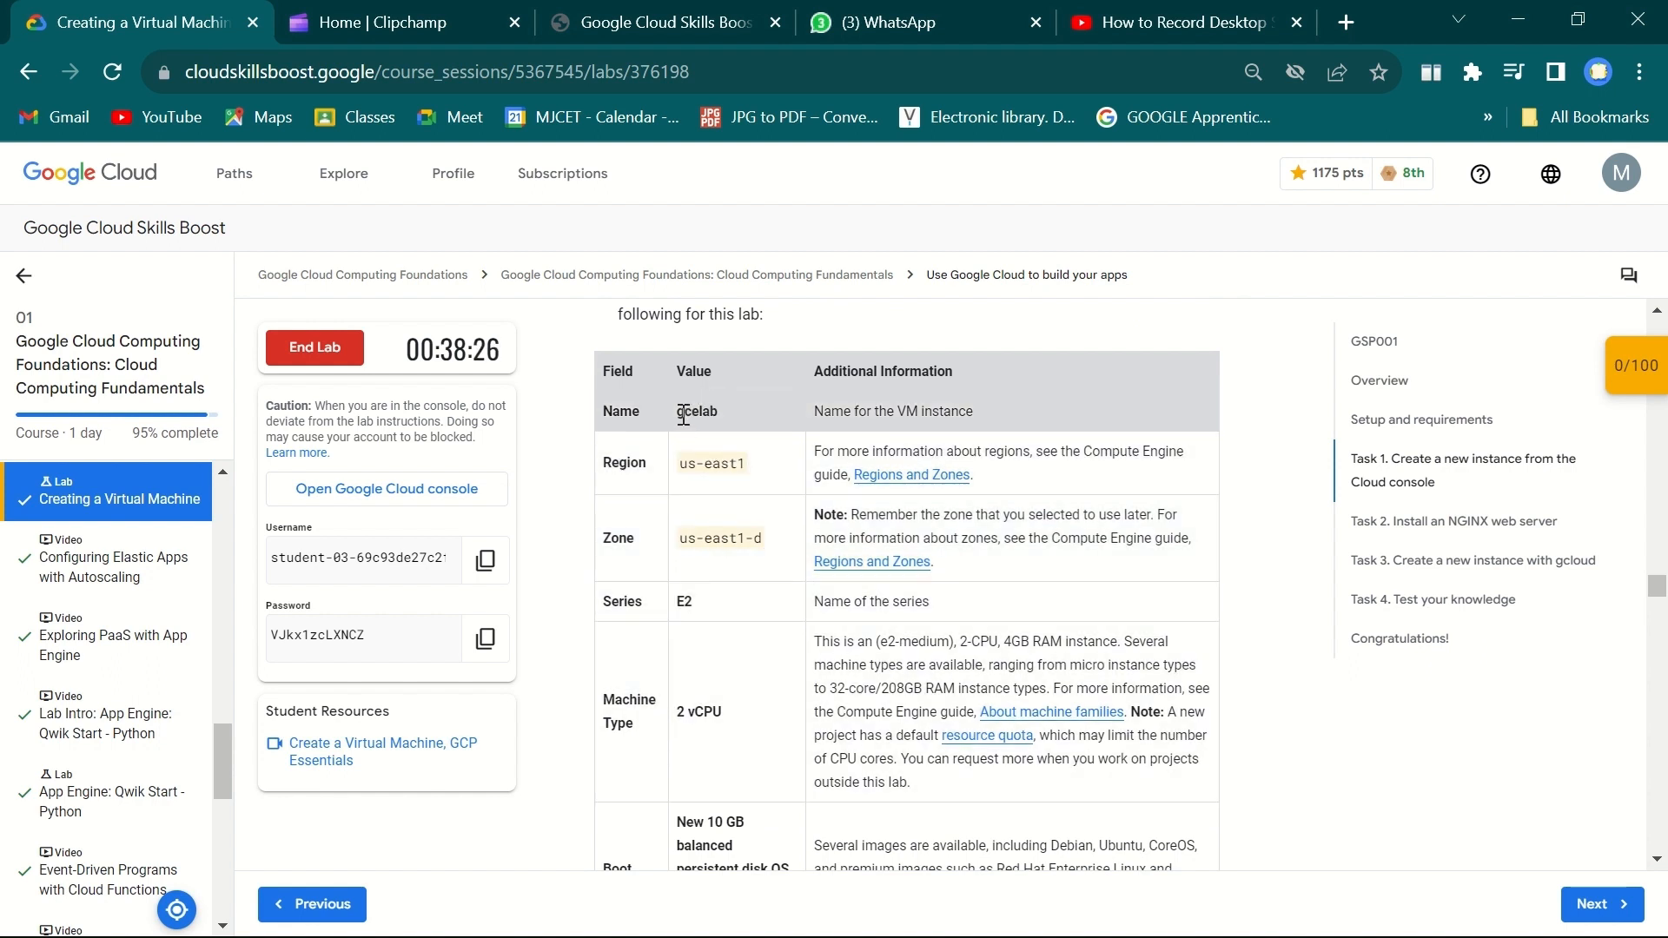
pyautogui.moveTo(678, 412); pyautogui.dragTo(762, 416)
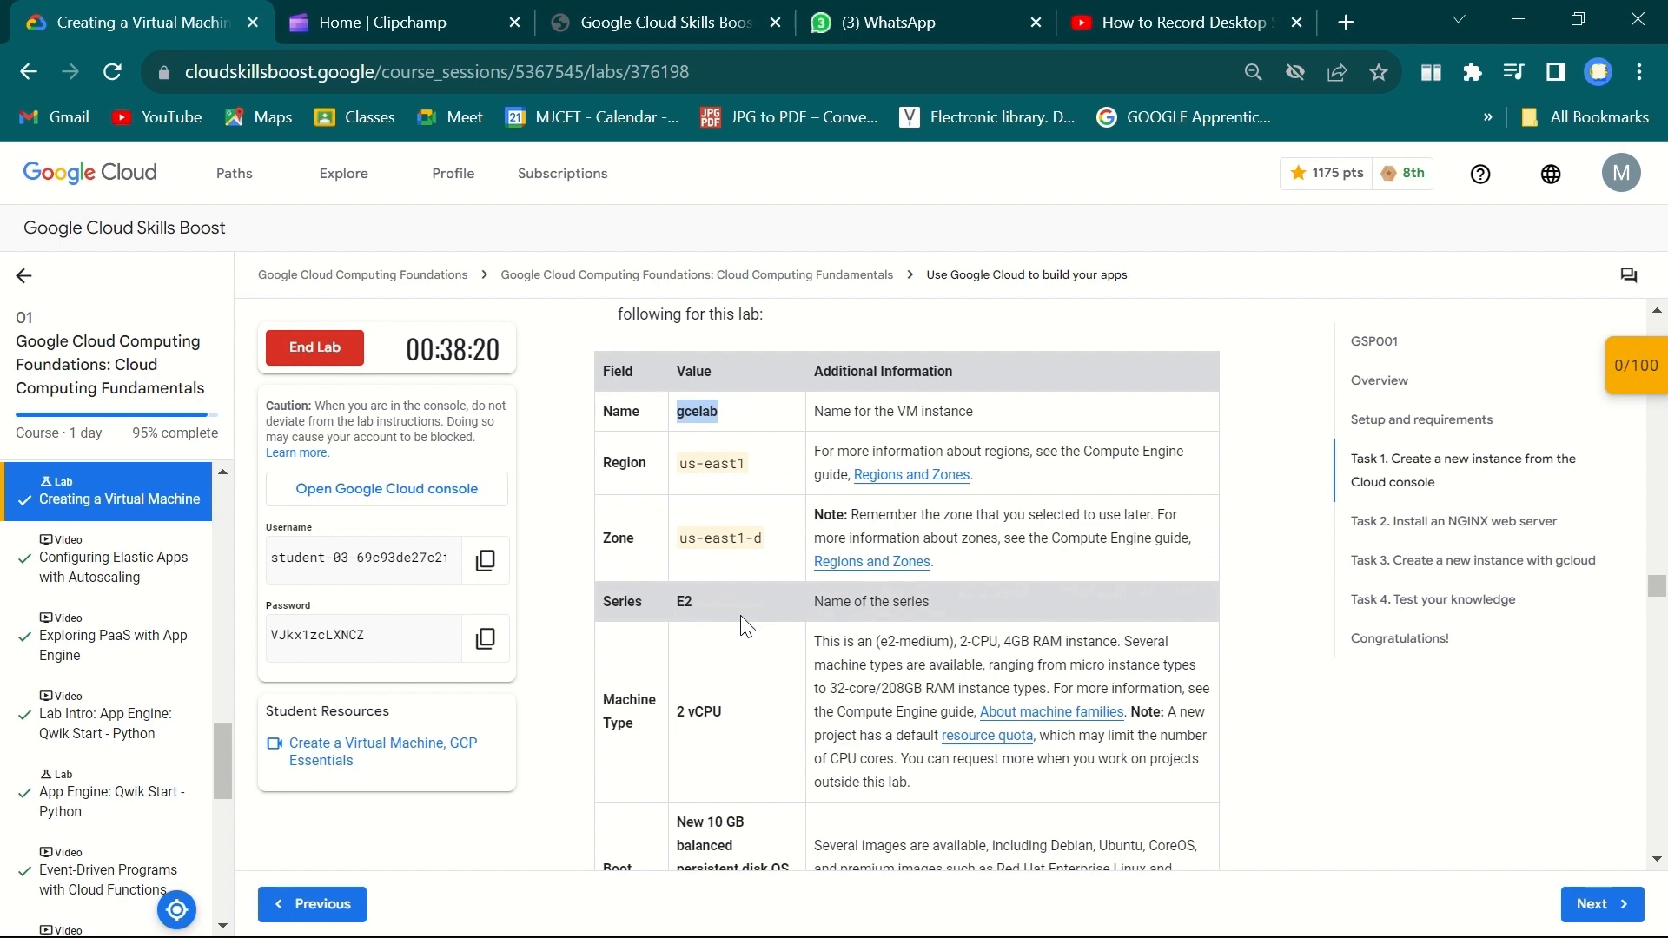
pyautogui.scroll(-2, 726, 724)
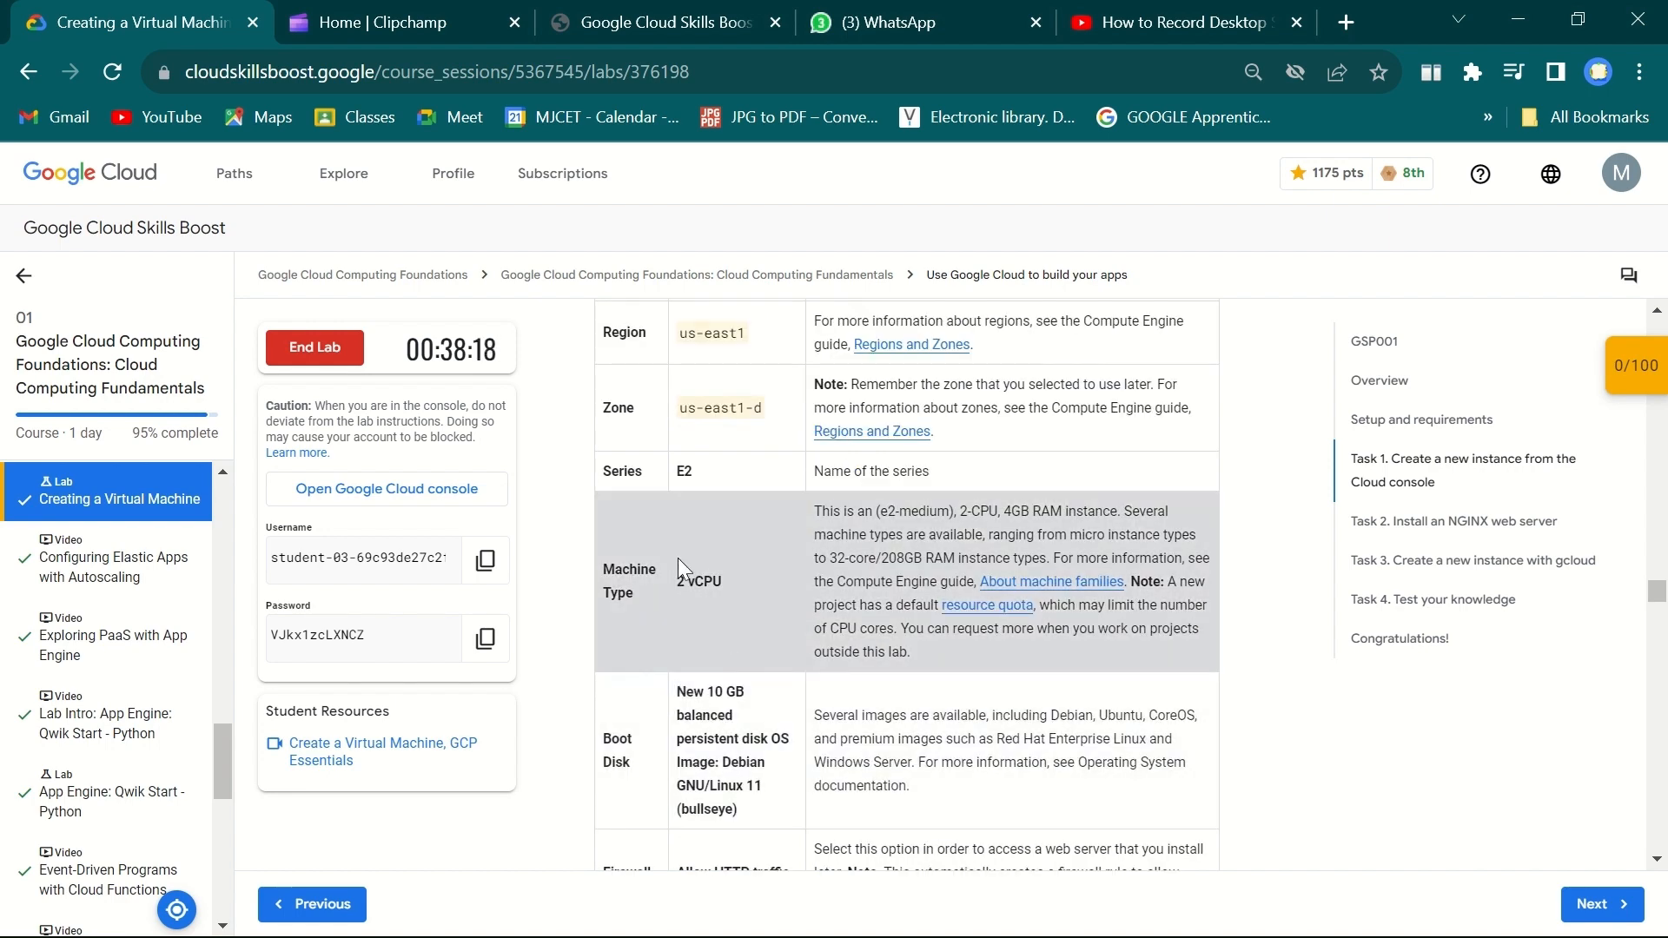
pyautogui.scroll(-2, 737, 598)
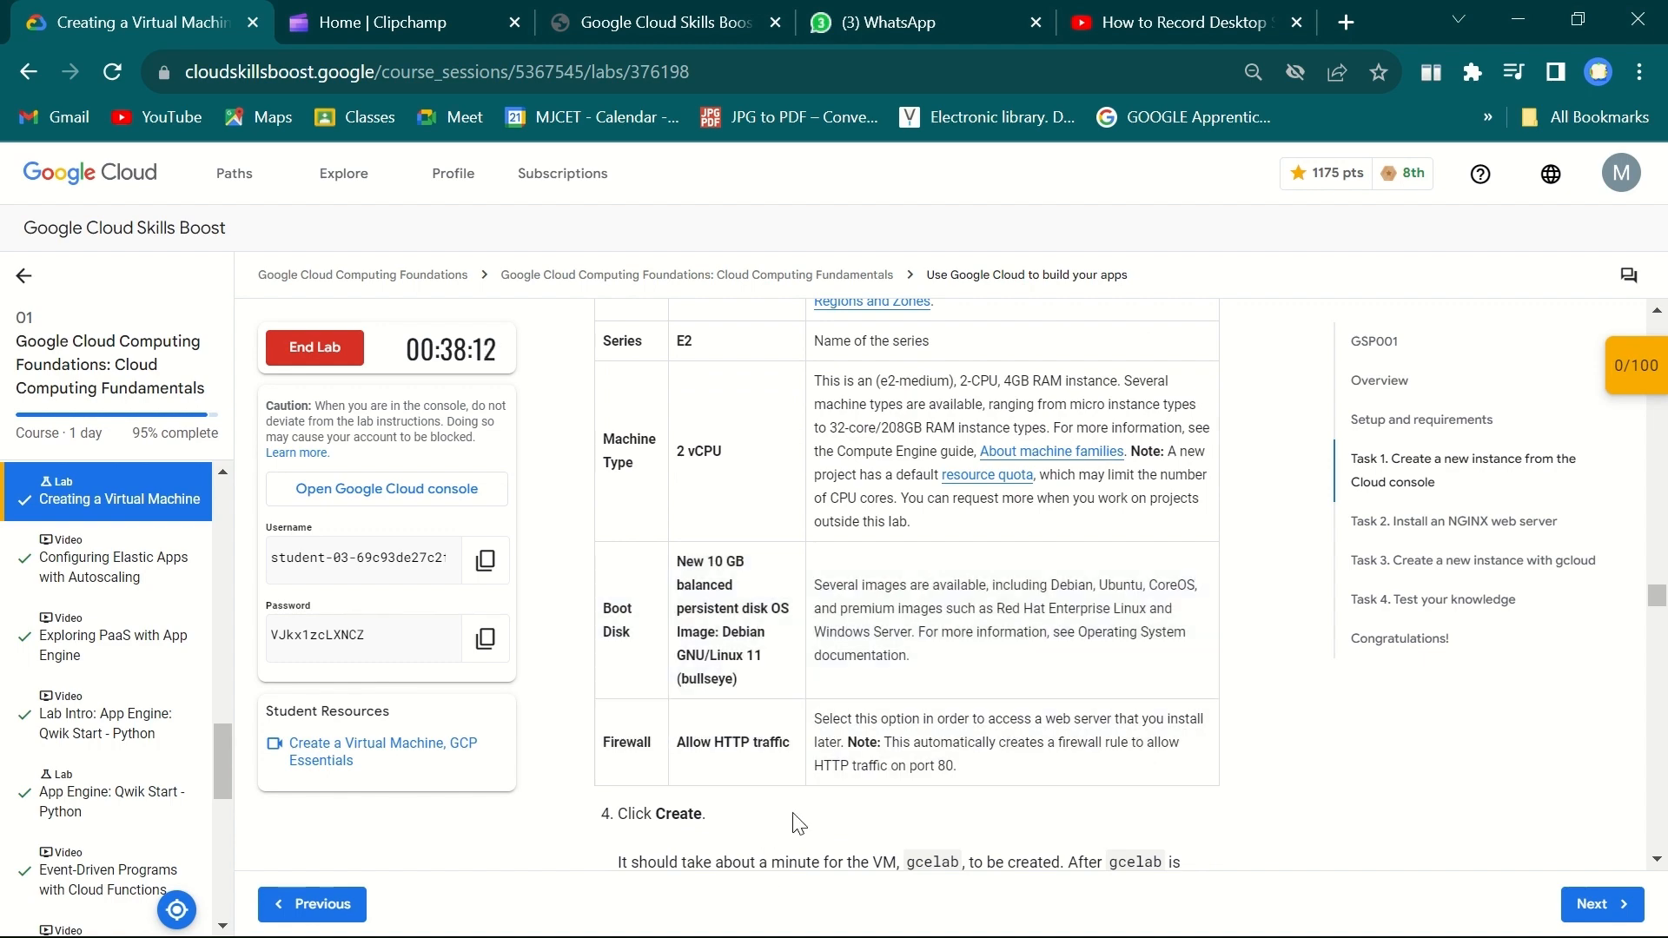
# Switch to the Google Cloud console and open Compute Engine's VM instances page
pyautogui.press('super')
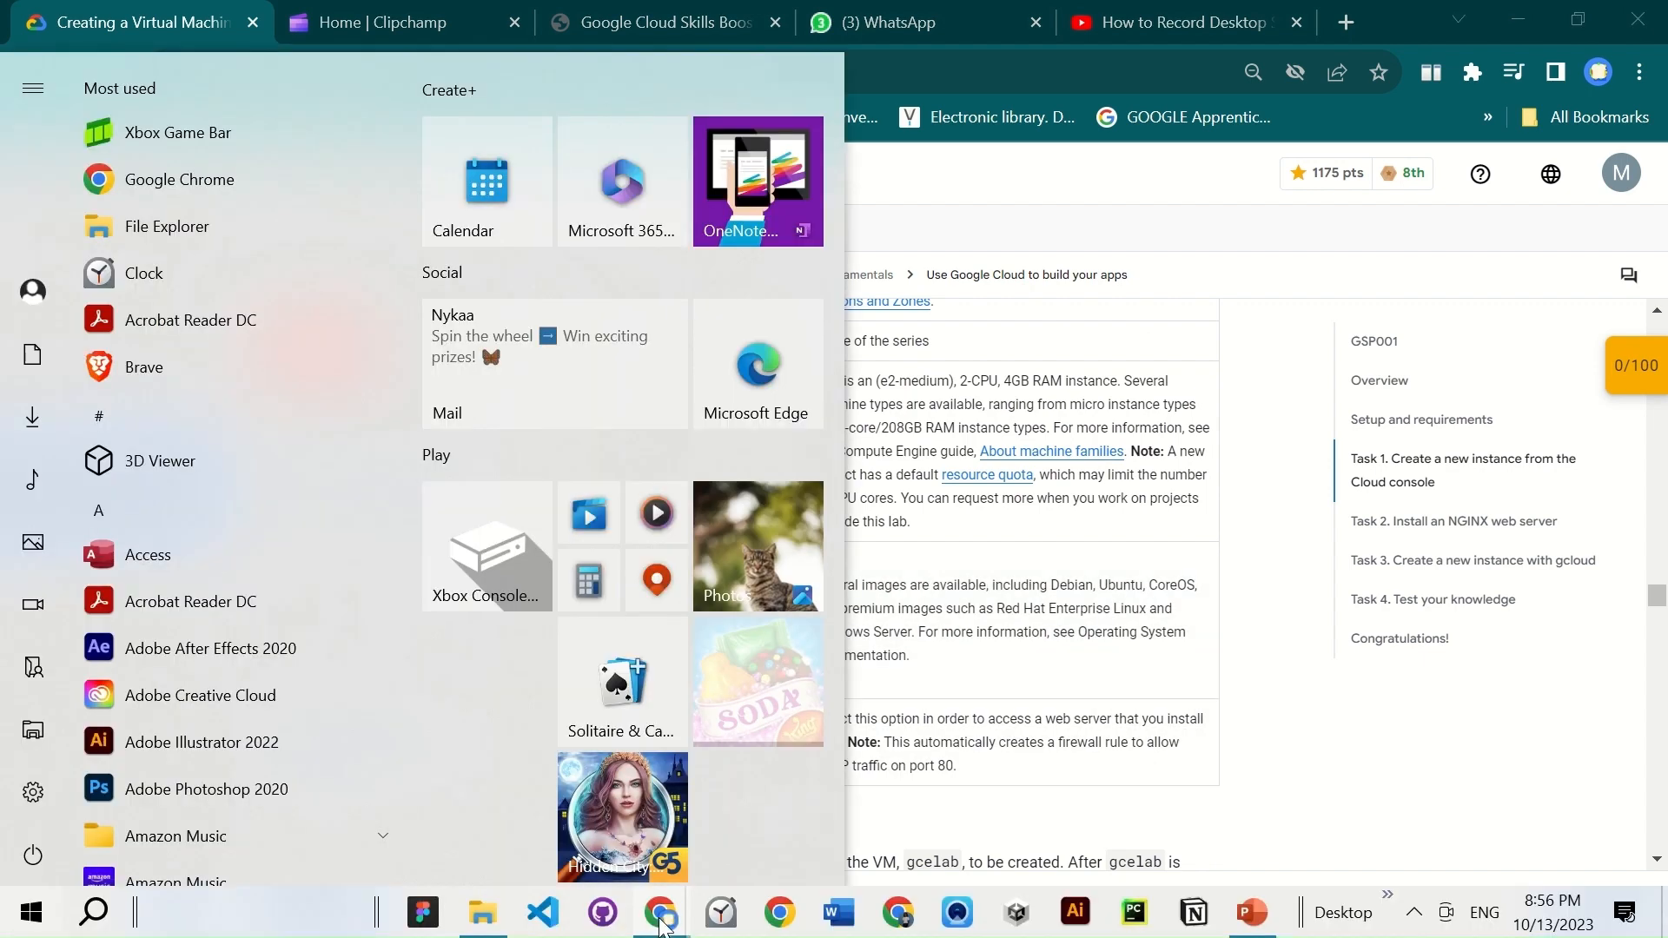
pyautogui.moveTo(662, 917)
pyautogui.click(807, 847)
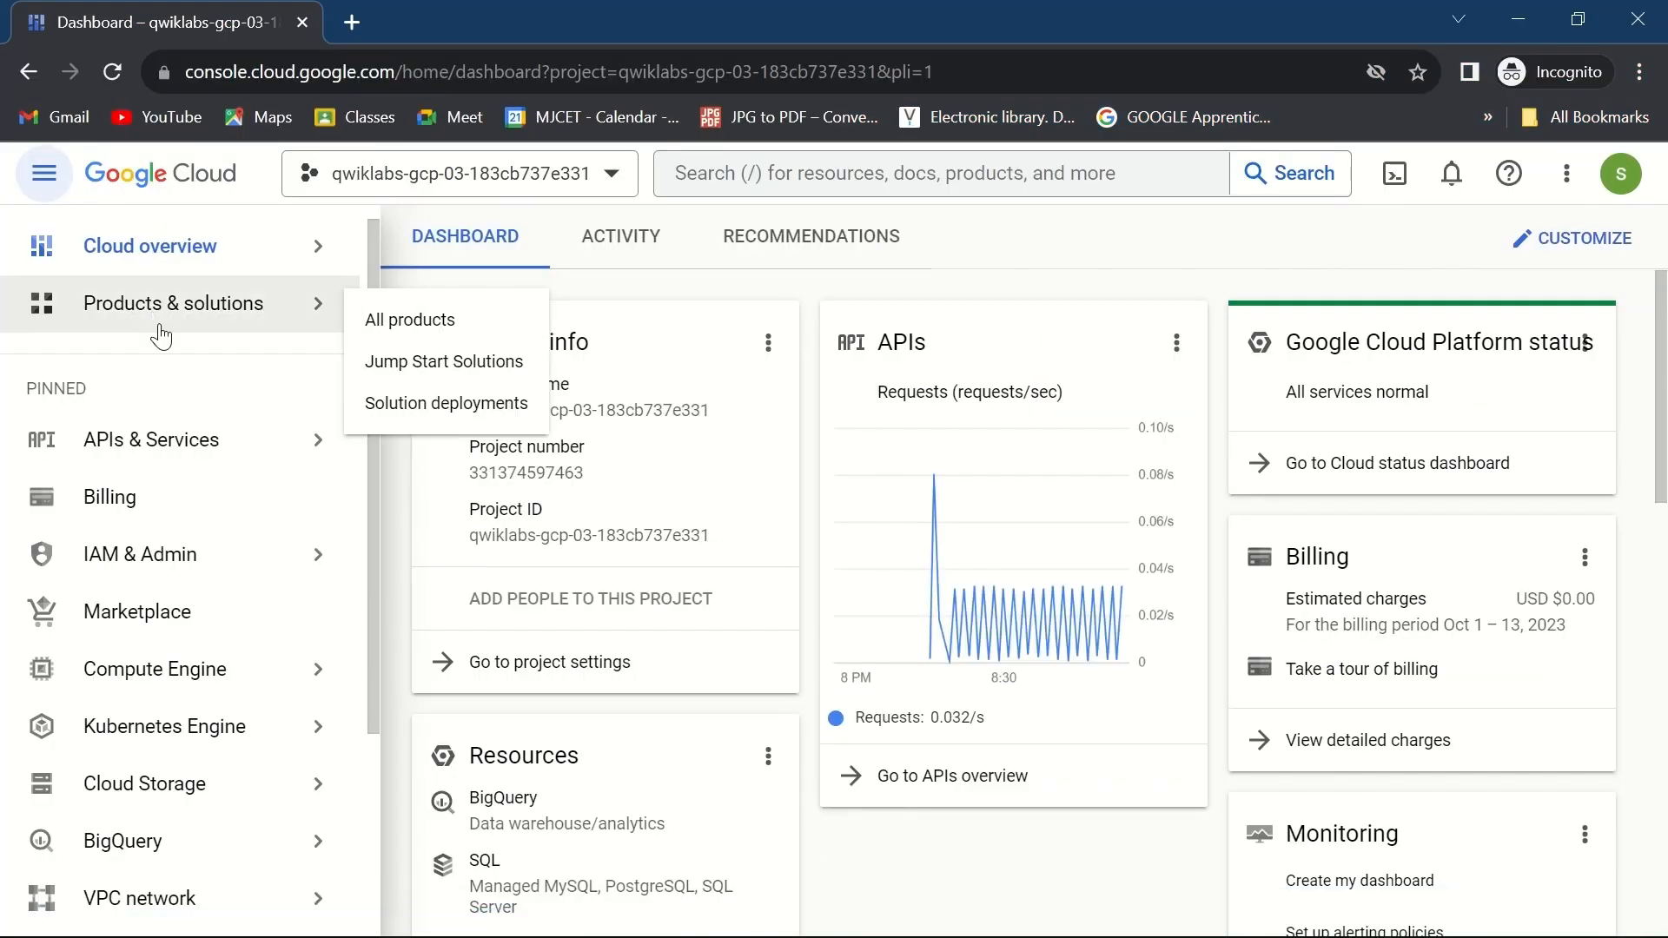
pyautogui.moveTo(213, 685)
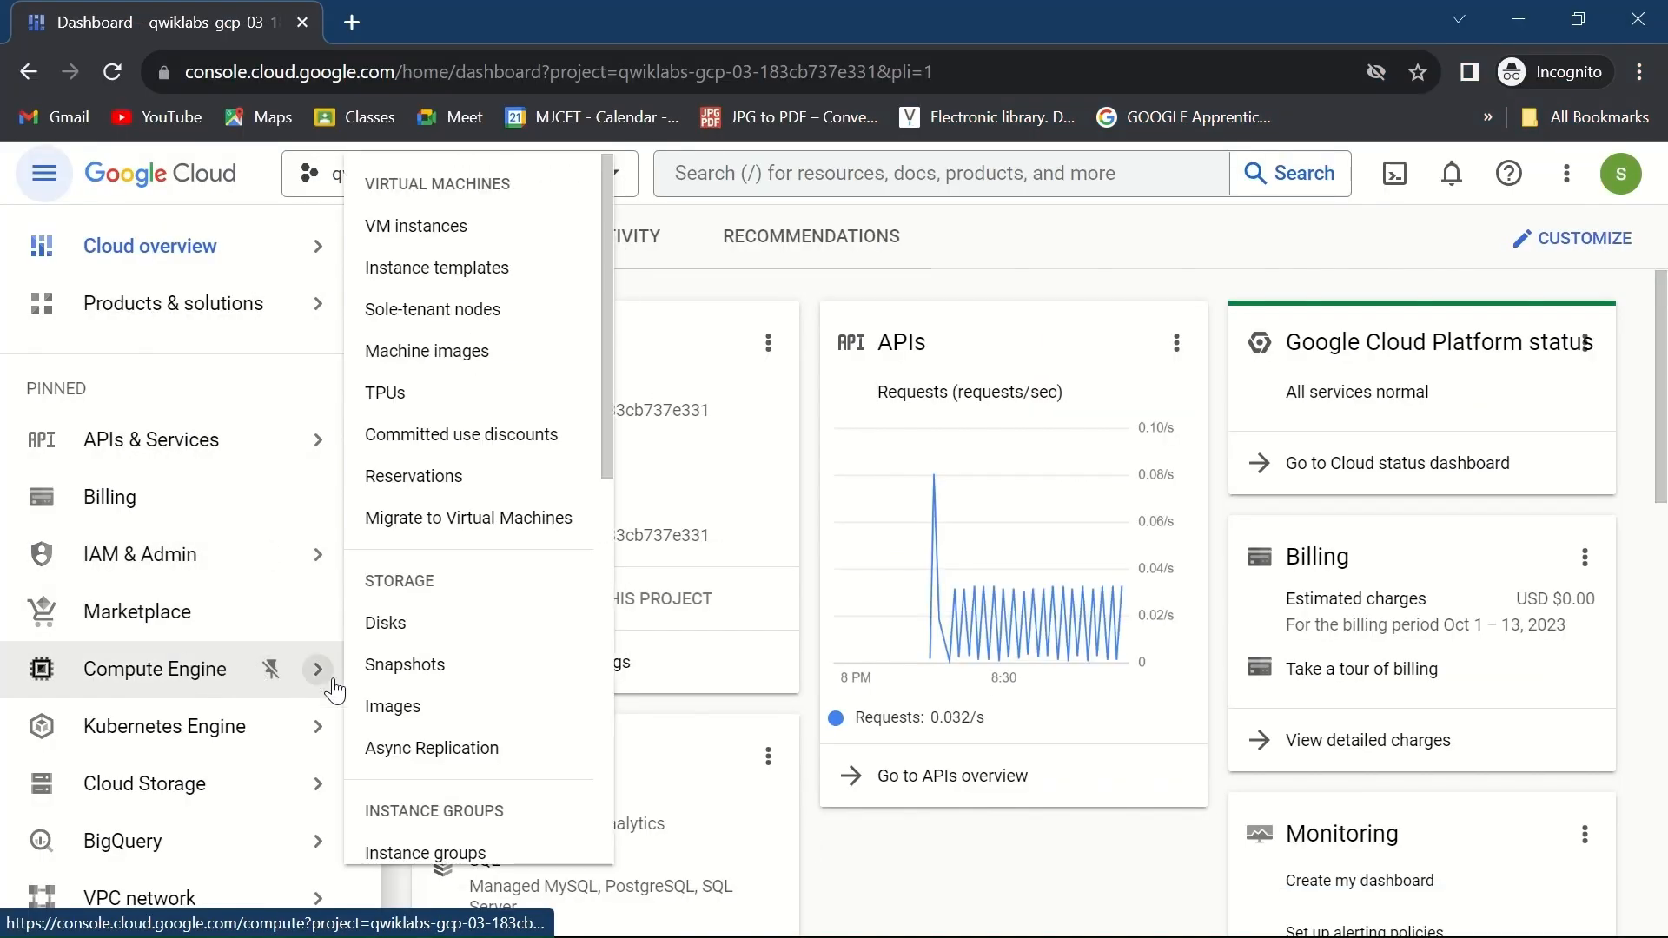
pyautogui.click(462, 227)
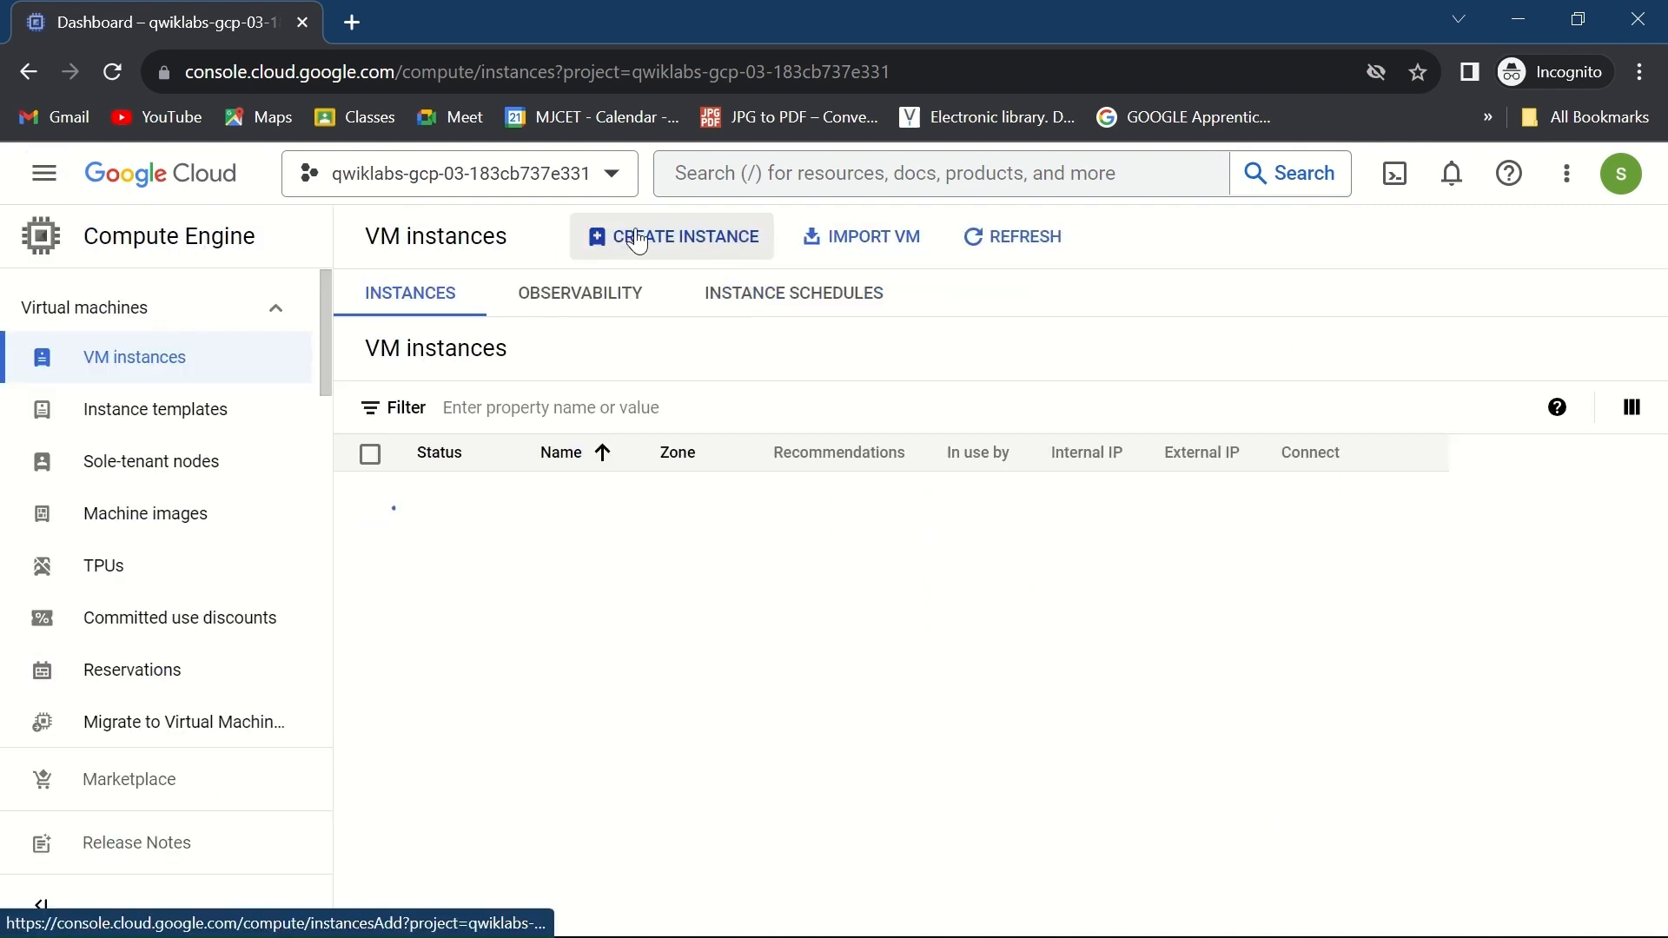
# Start creating a new VM instance and name it gcelab
pyautogui.click(639, 241)
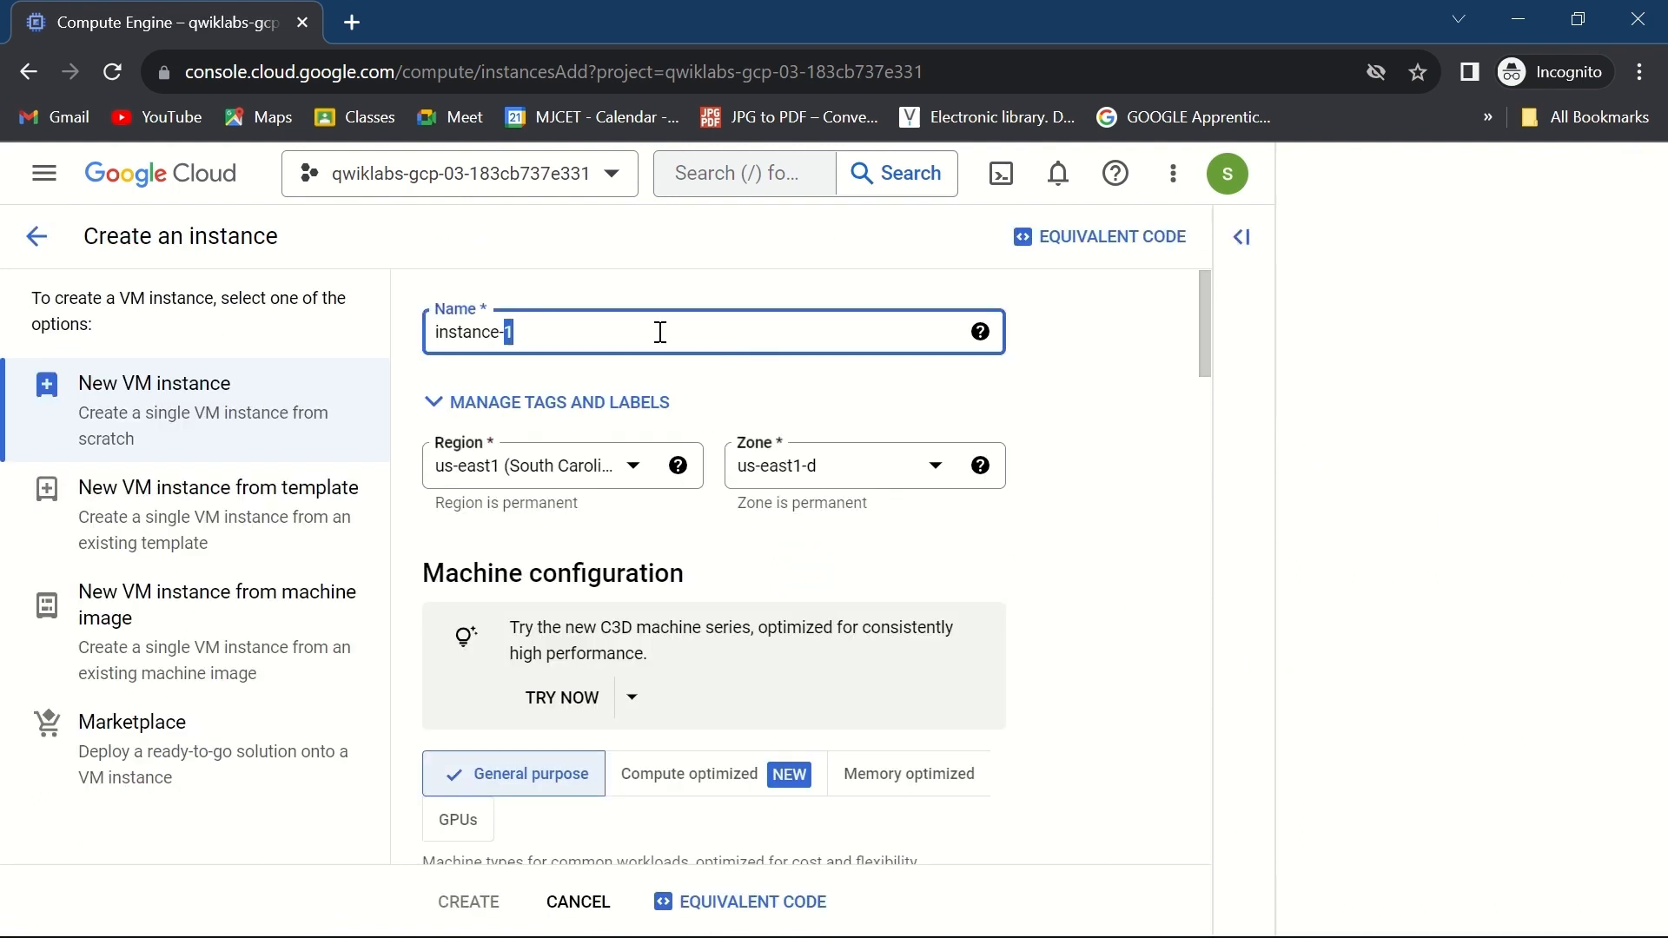
pyautogui.tripleClick(661, 333)
pyautogui.hotkey('ctrl', 'v')
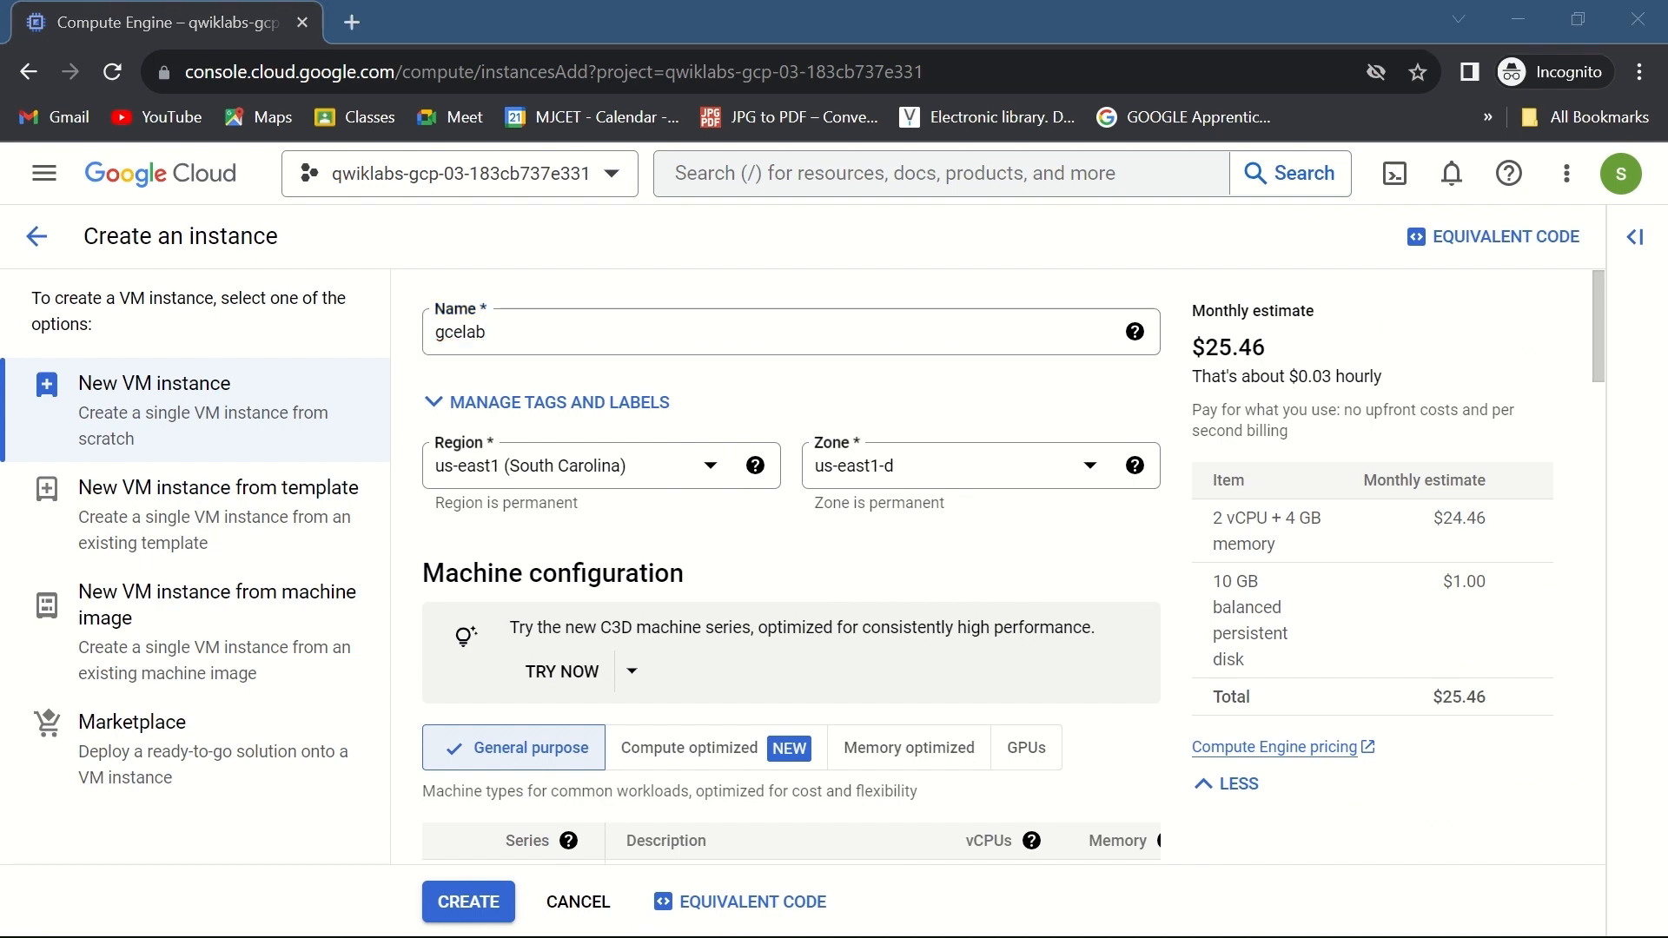
# Switch back to the lab instructions to check the series, machine type, boot disk and firewall parameters
pyautogui.press('super')
pyautogui.moveTo(615, 923)
pyautogui.click(584, 810)
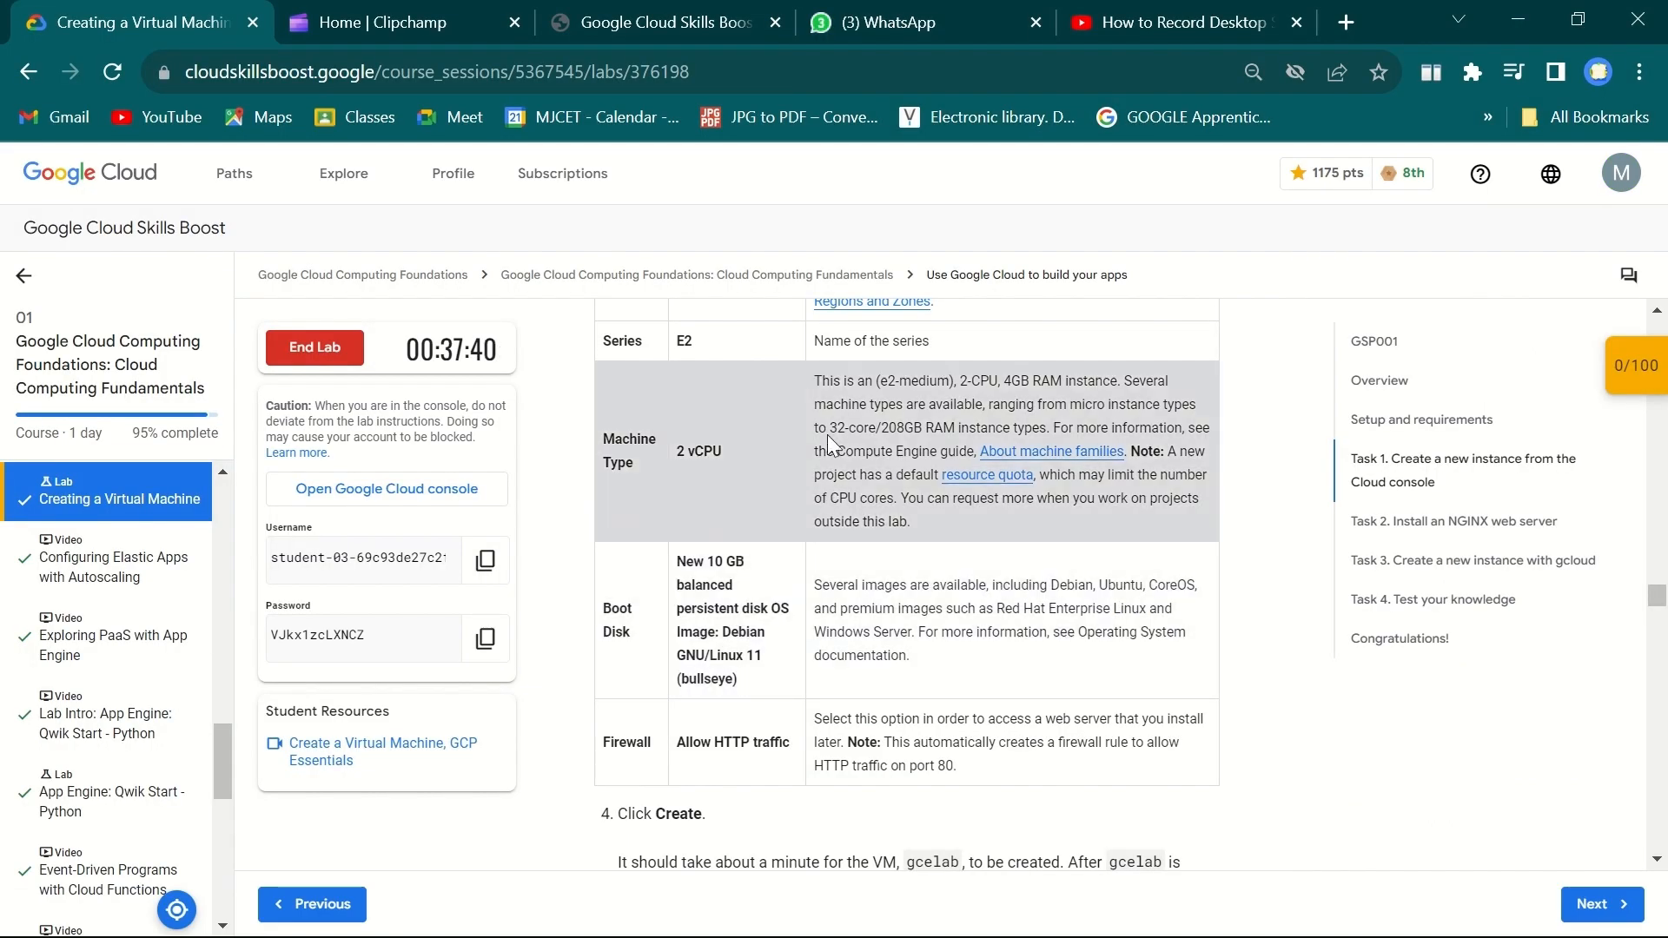
# Switch to the console and check the instance's region, zone, E2 series, machine type and boot disk against the lab parameters
pyautogui.scroll(2, 775, 421)
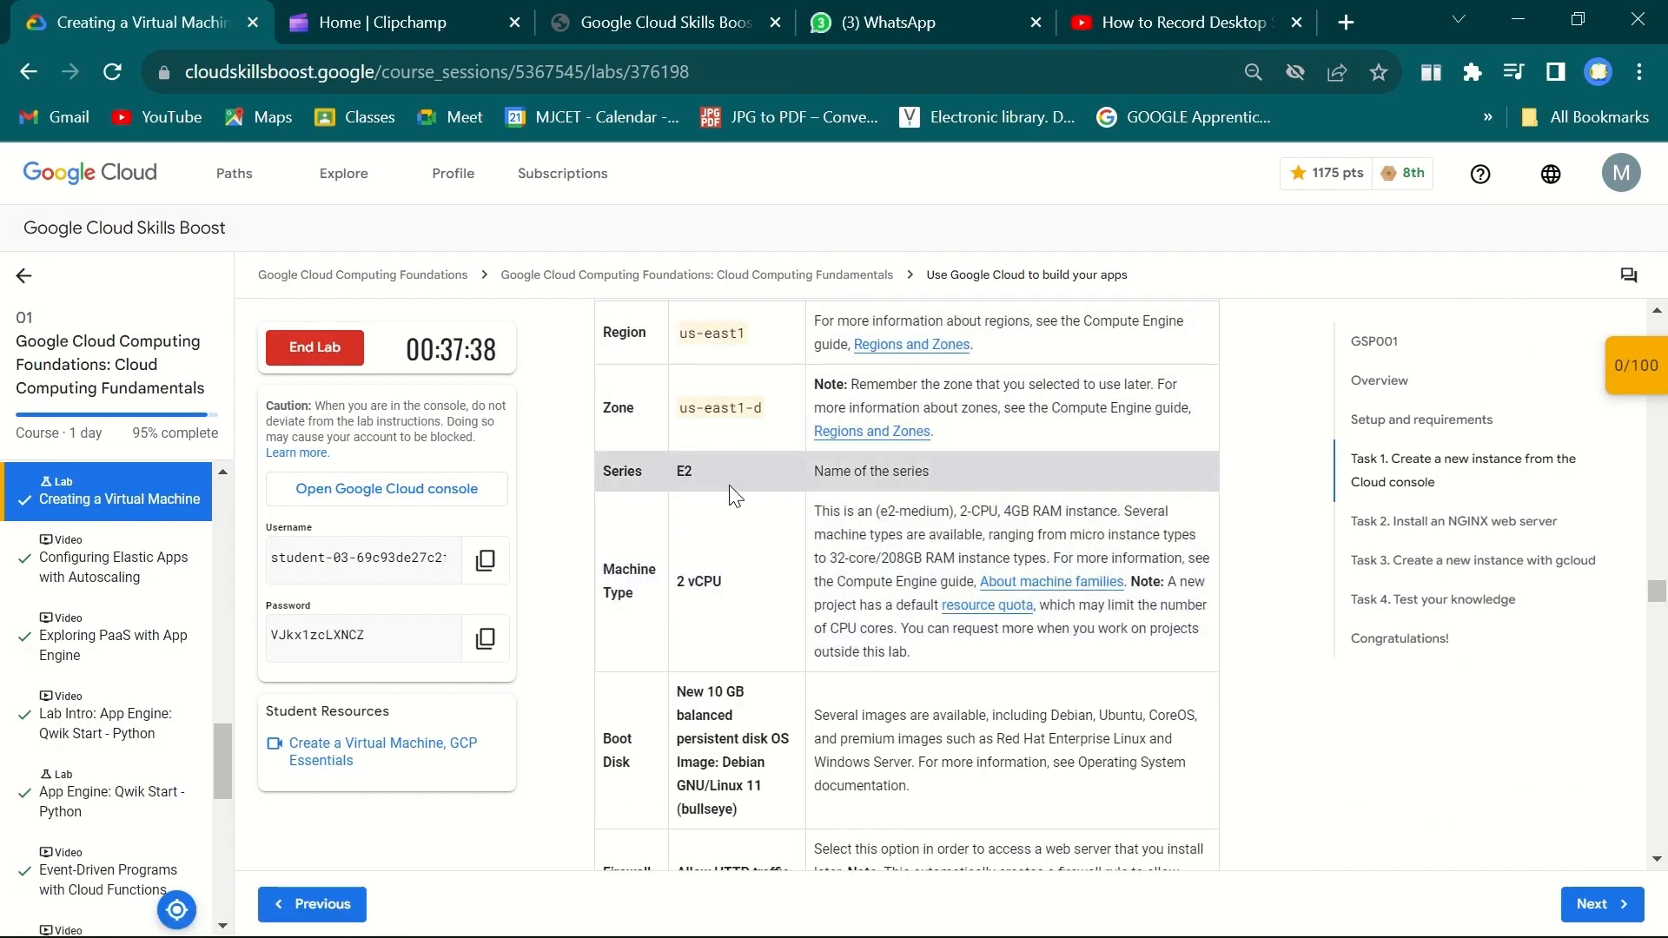
pyautogui.press('super')
pyautogui.moveTo(664, 919)
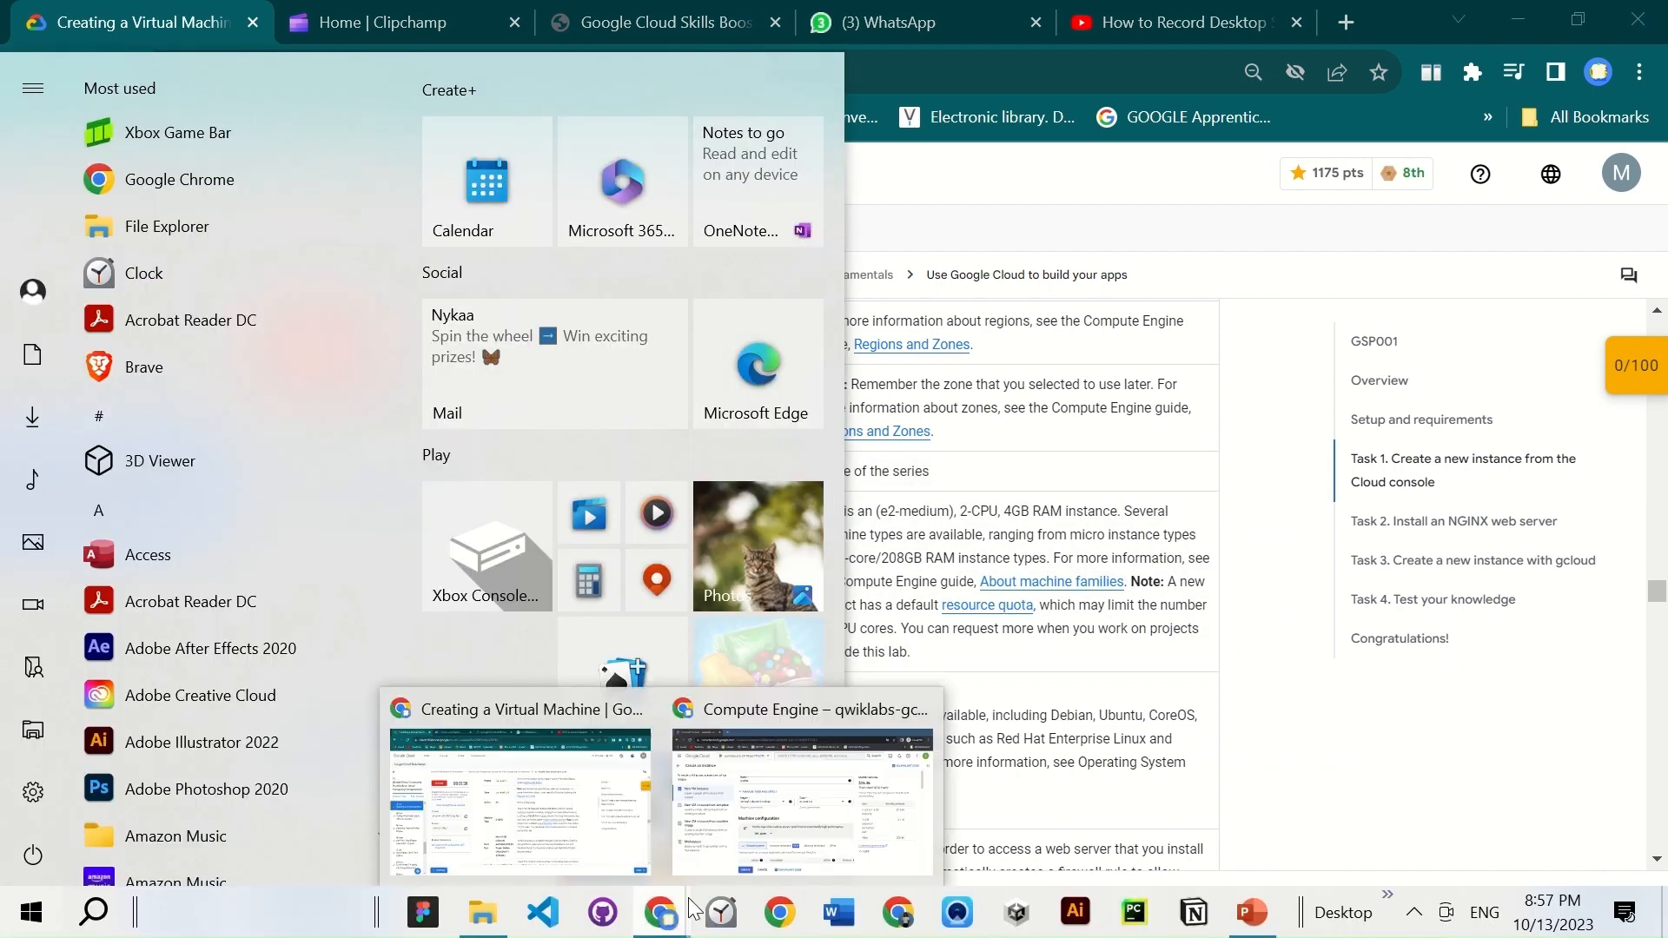
pyautogui.click(781, 708)
pyautogui.scroll(-3, 693, 622)
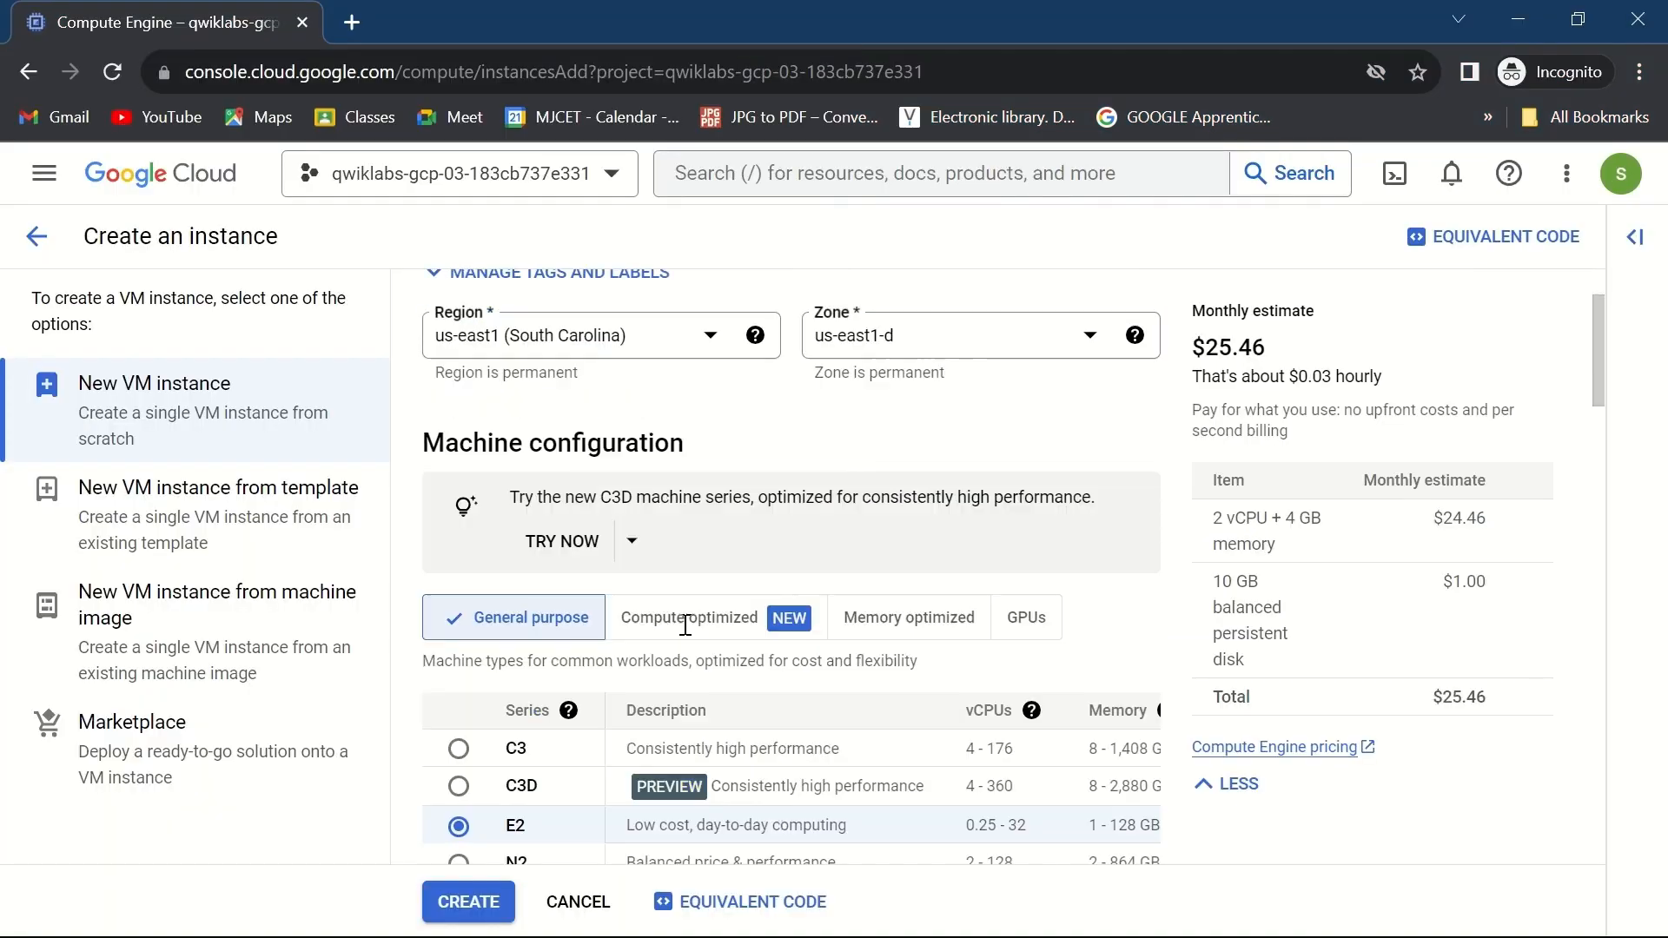
pyautogui.scroll(-2, 849, 705)
pyautogui.scroll(-10, 849, 705)
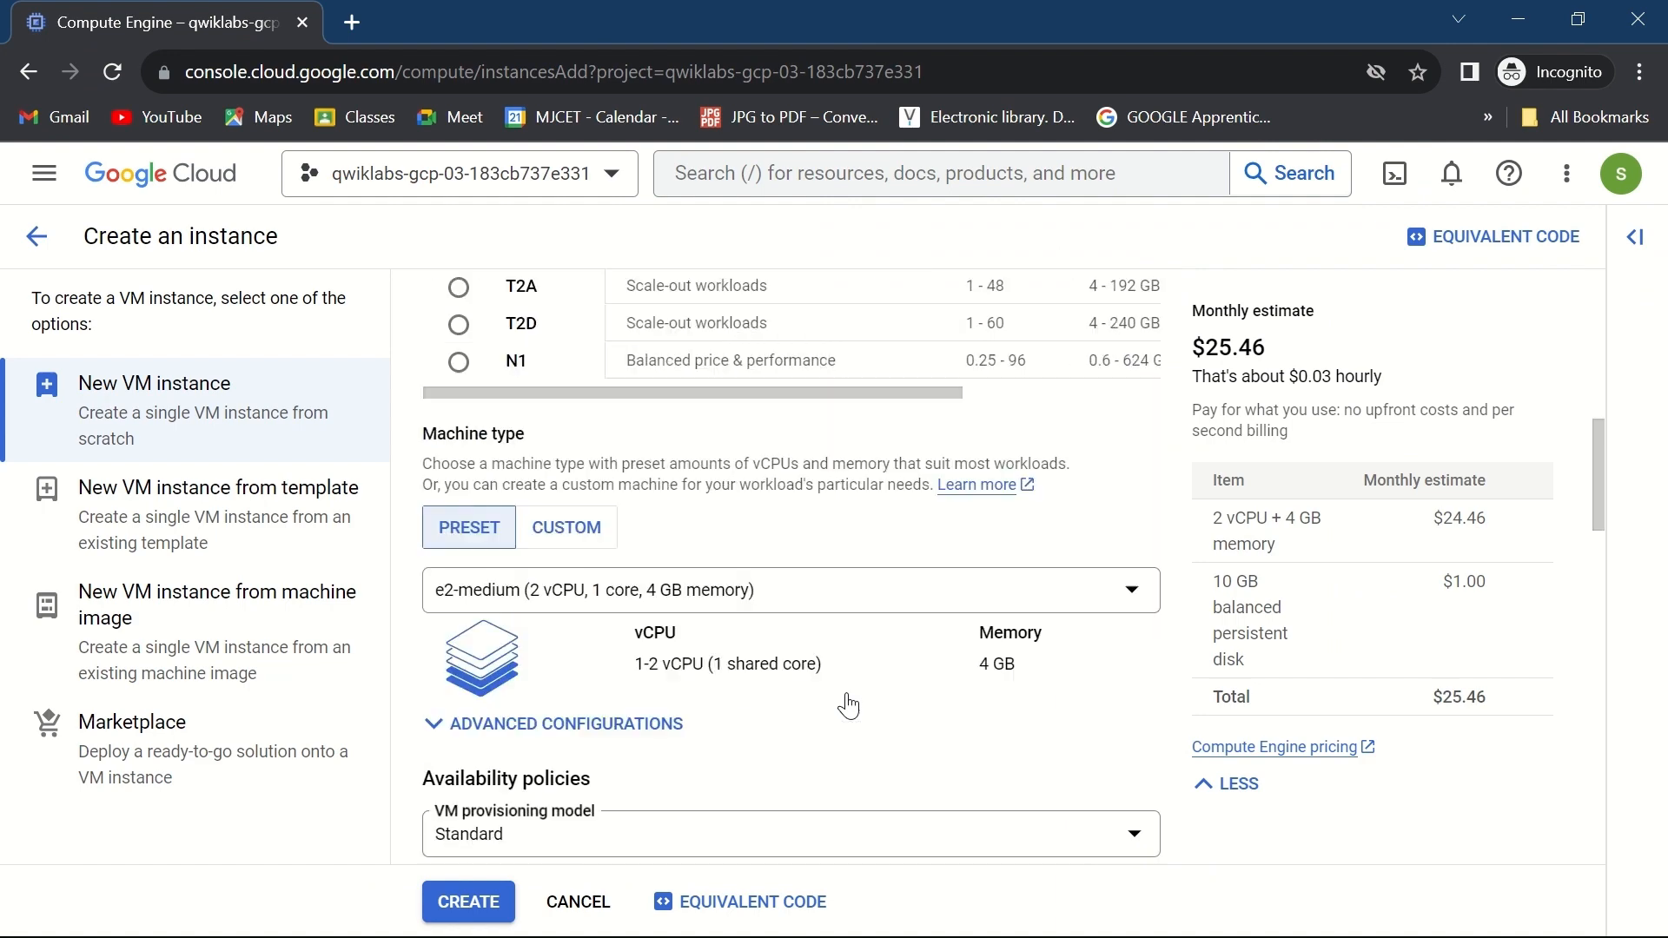
pyautogui.scroll(-6, 834, 495)
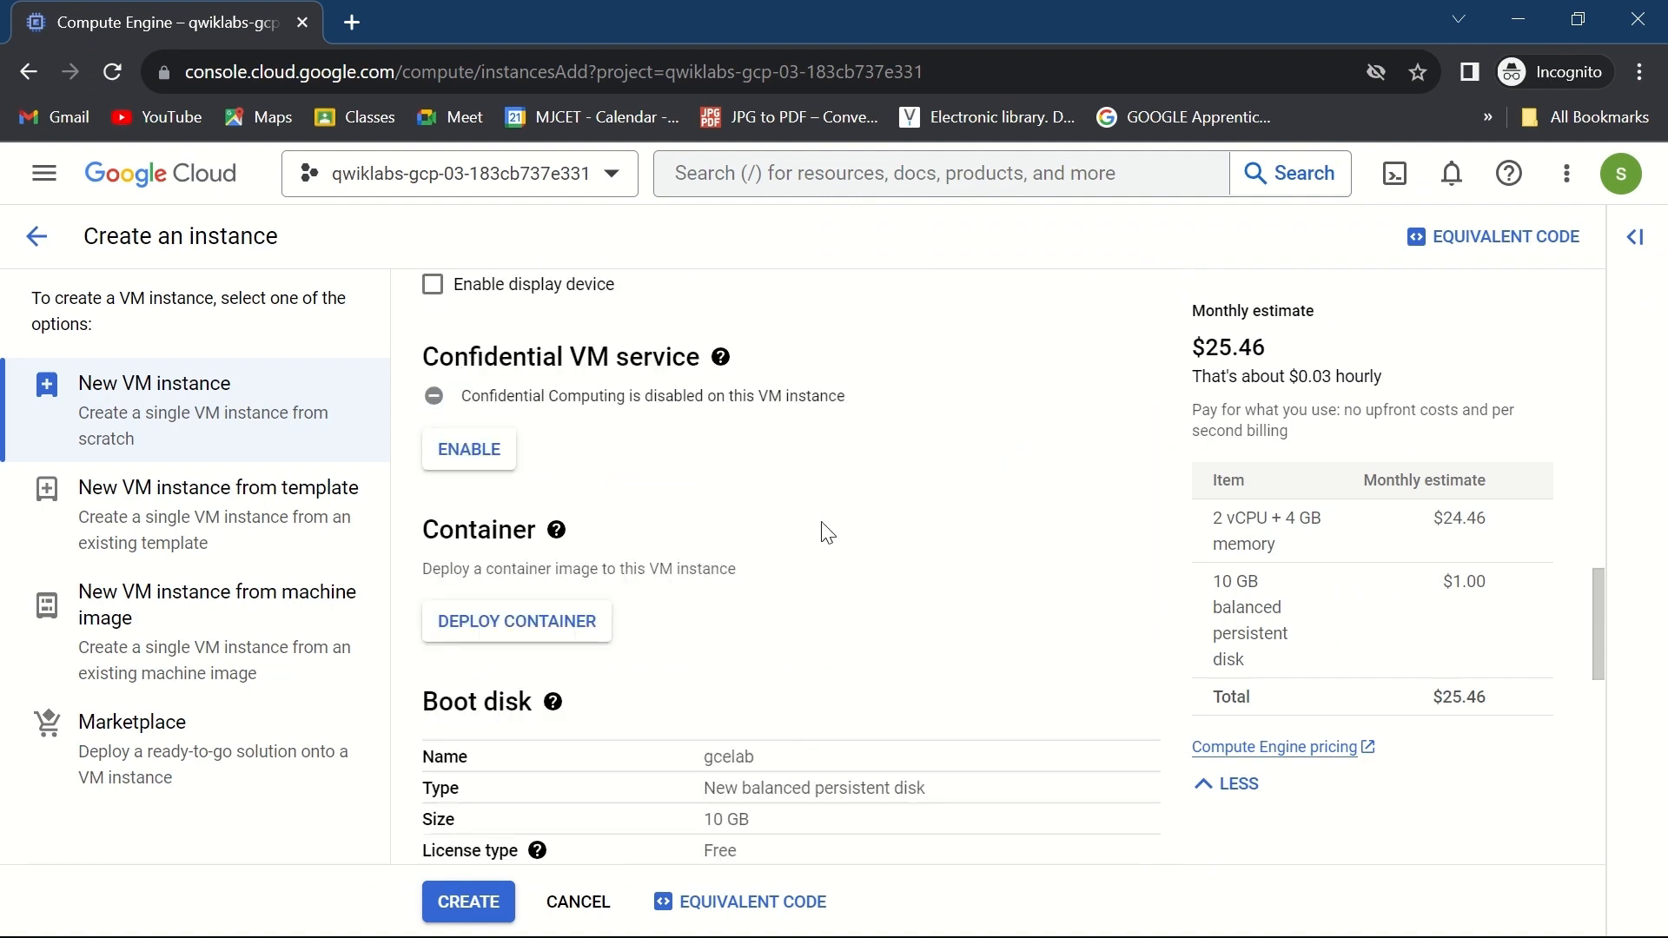
pyautogui.moveTo(709, 556); pyautogui.dragTo(926, 527)
pyautogui.scroll(-3, 850, 549)
pyautogui.scroll(-3, 849, 549)
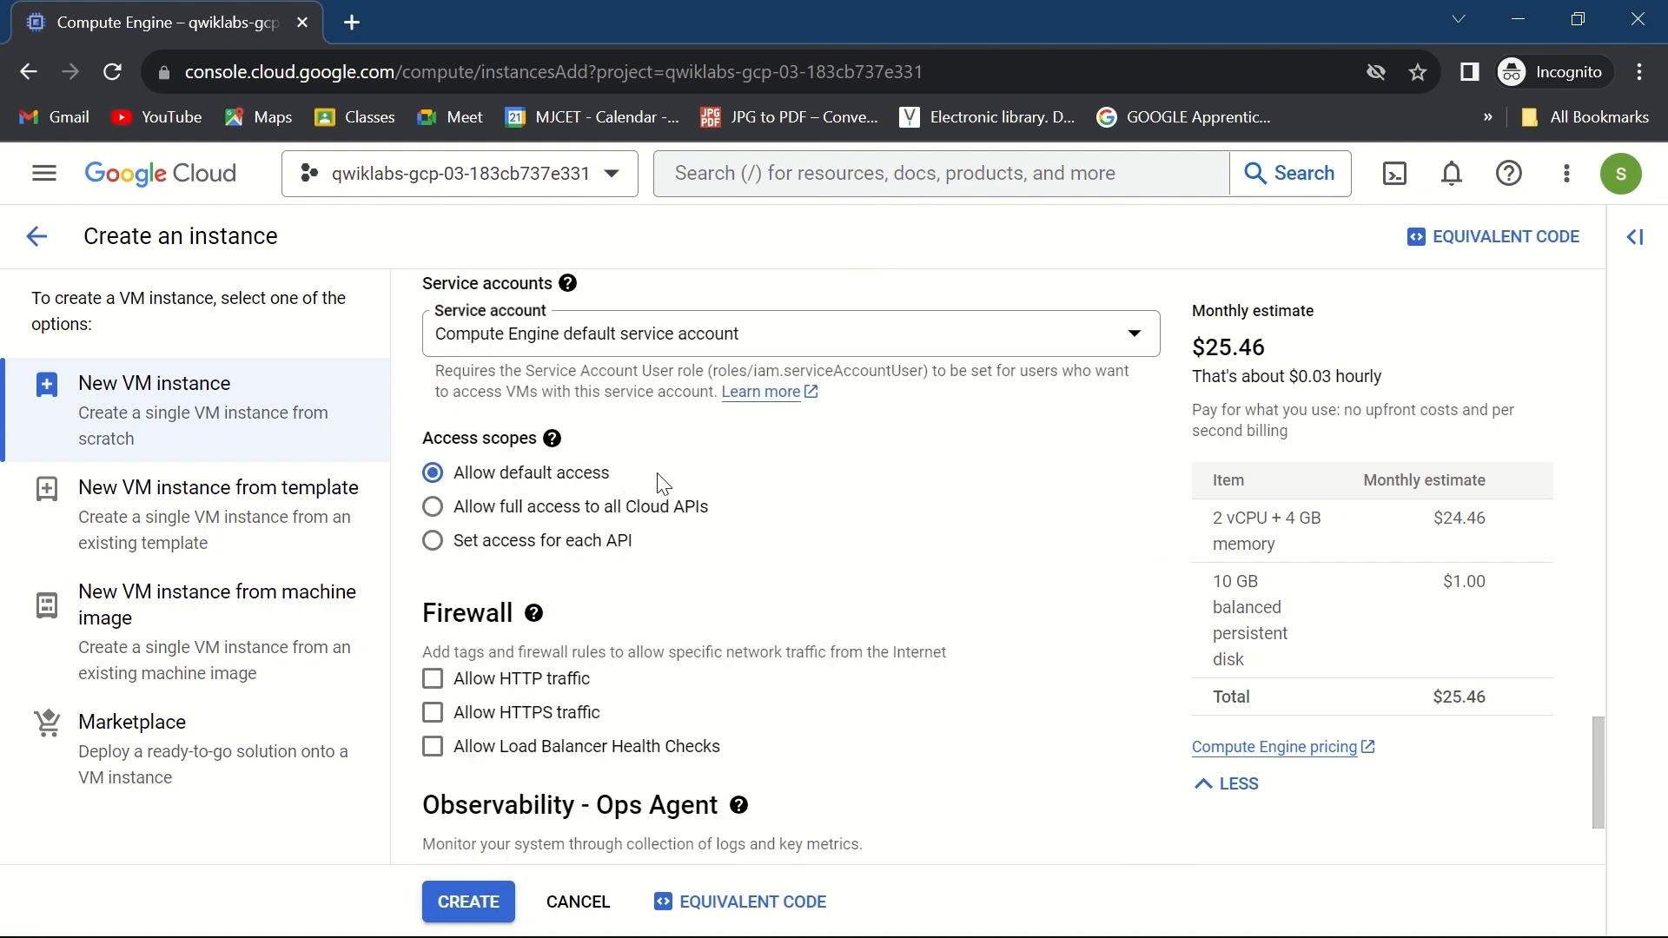
# Allow HTTP traffic in the instance's firewall settings and create the VM
pyautogui.scroll(-2, 662, 484)
pyautogui.click(448, 500)
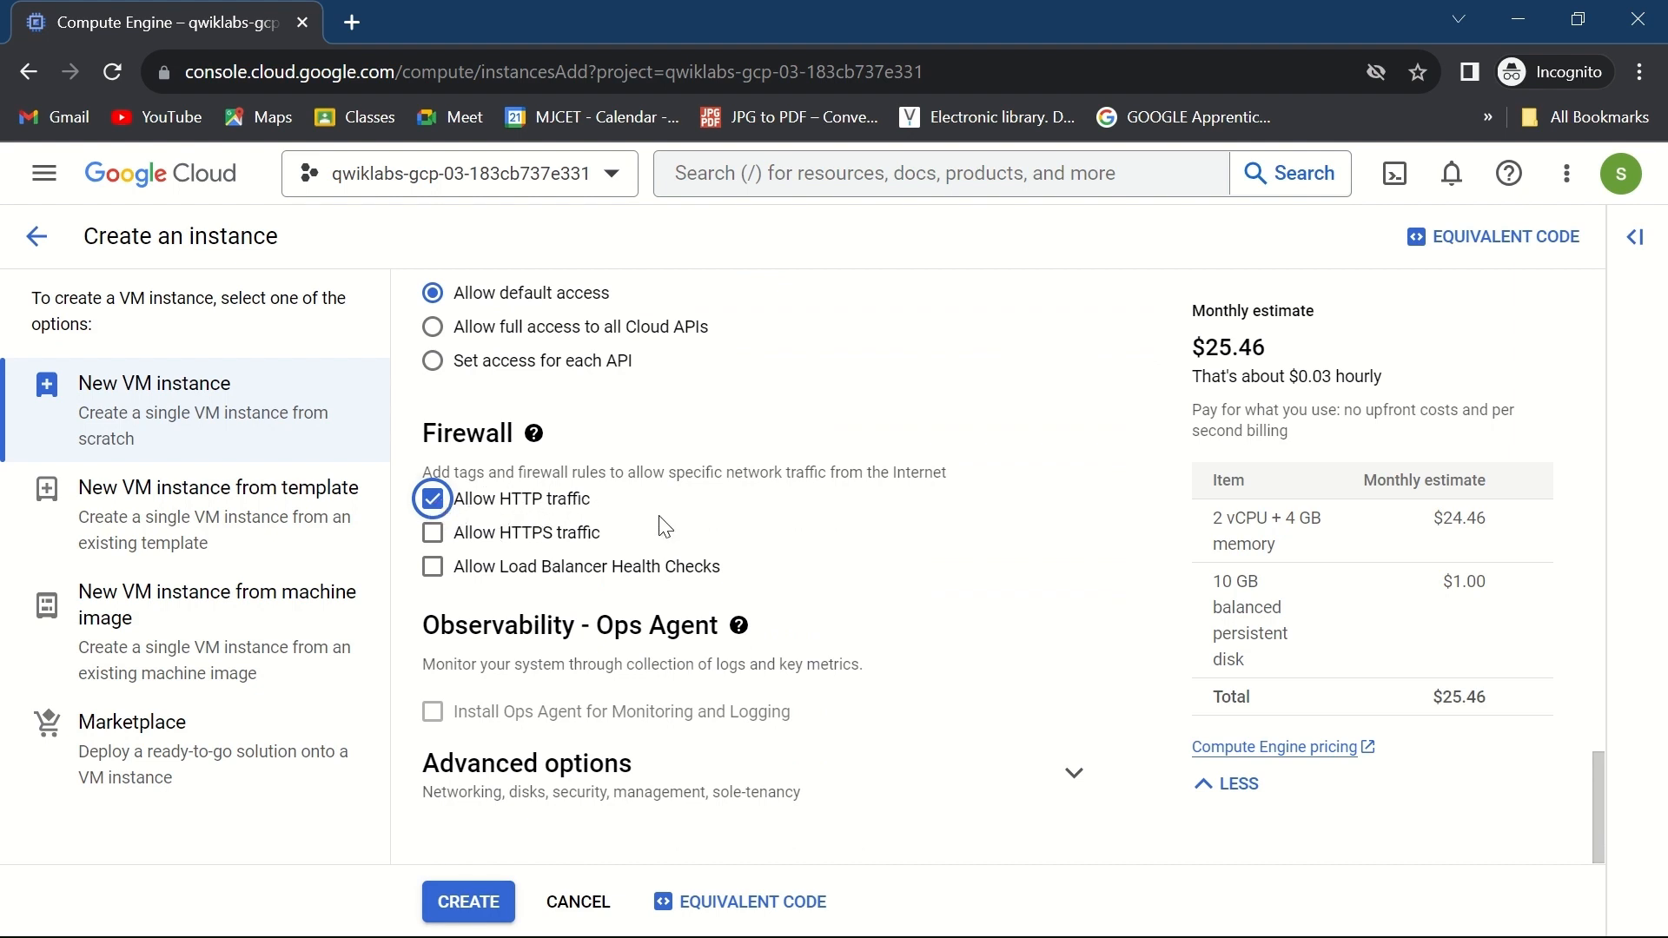
pyautogui.click(469, 900)
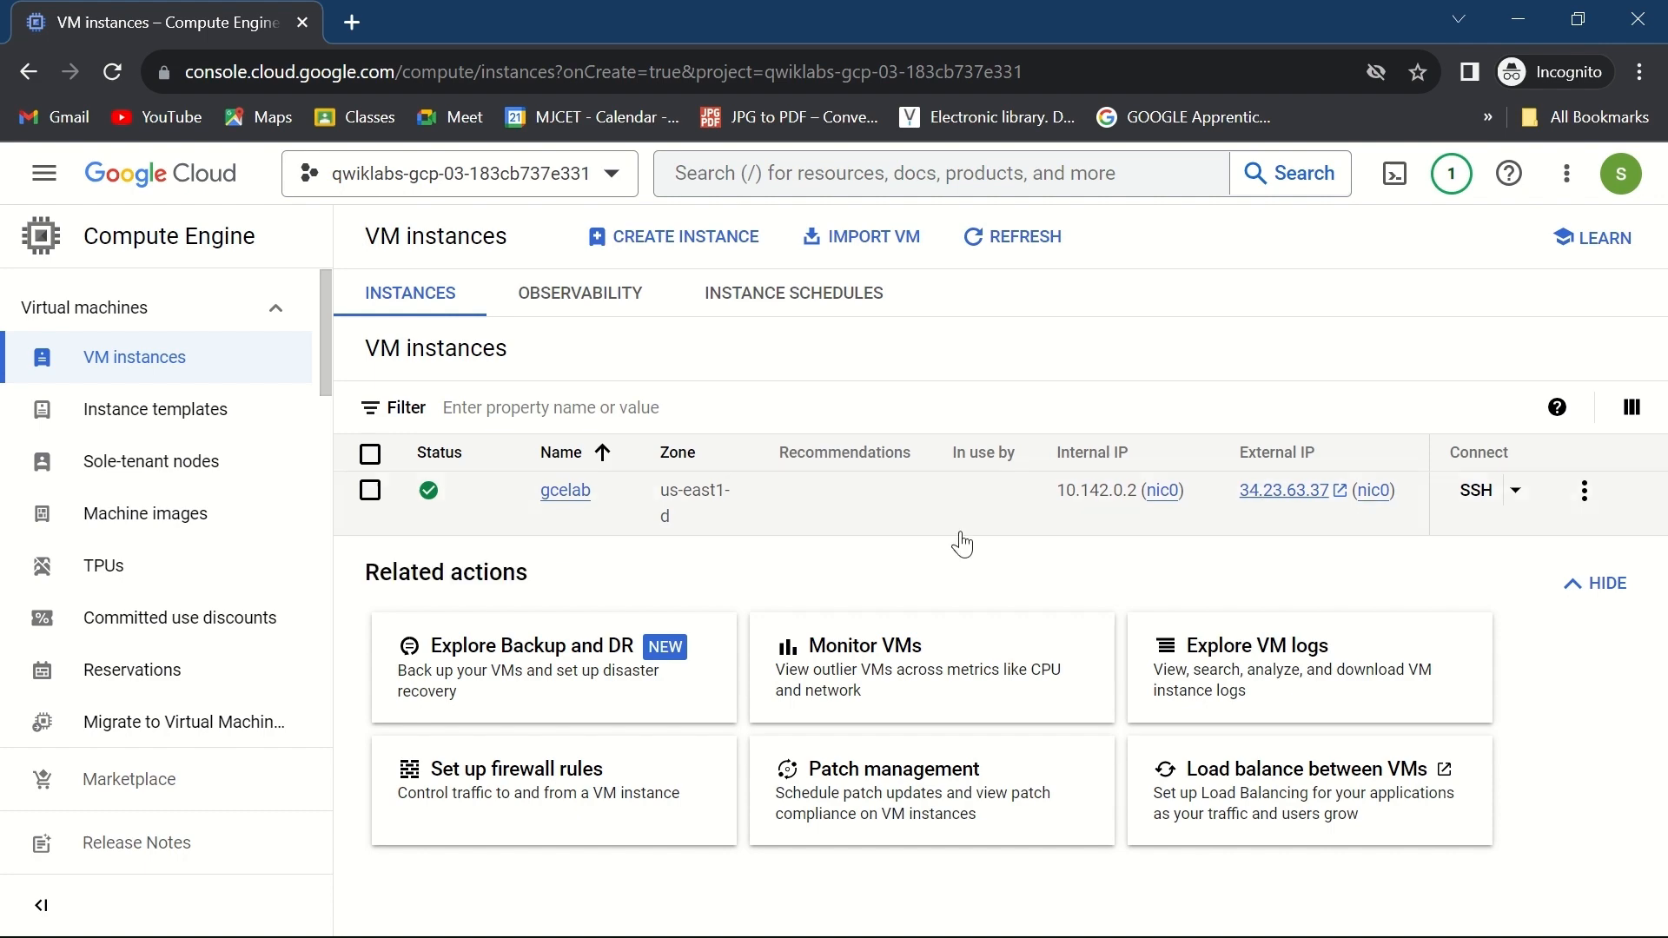
# Switch to the lab instructions and read the SSH connection step and the start of Task 2 on installing NGINX
pyautogui.press('super')
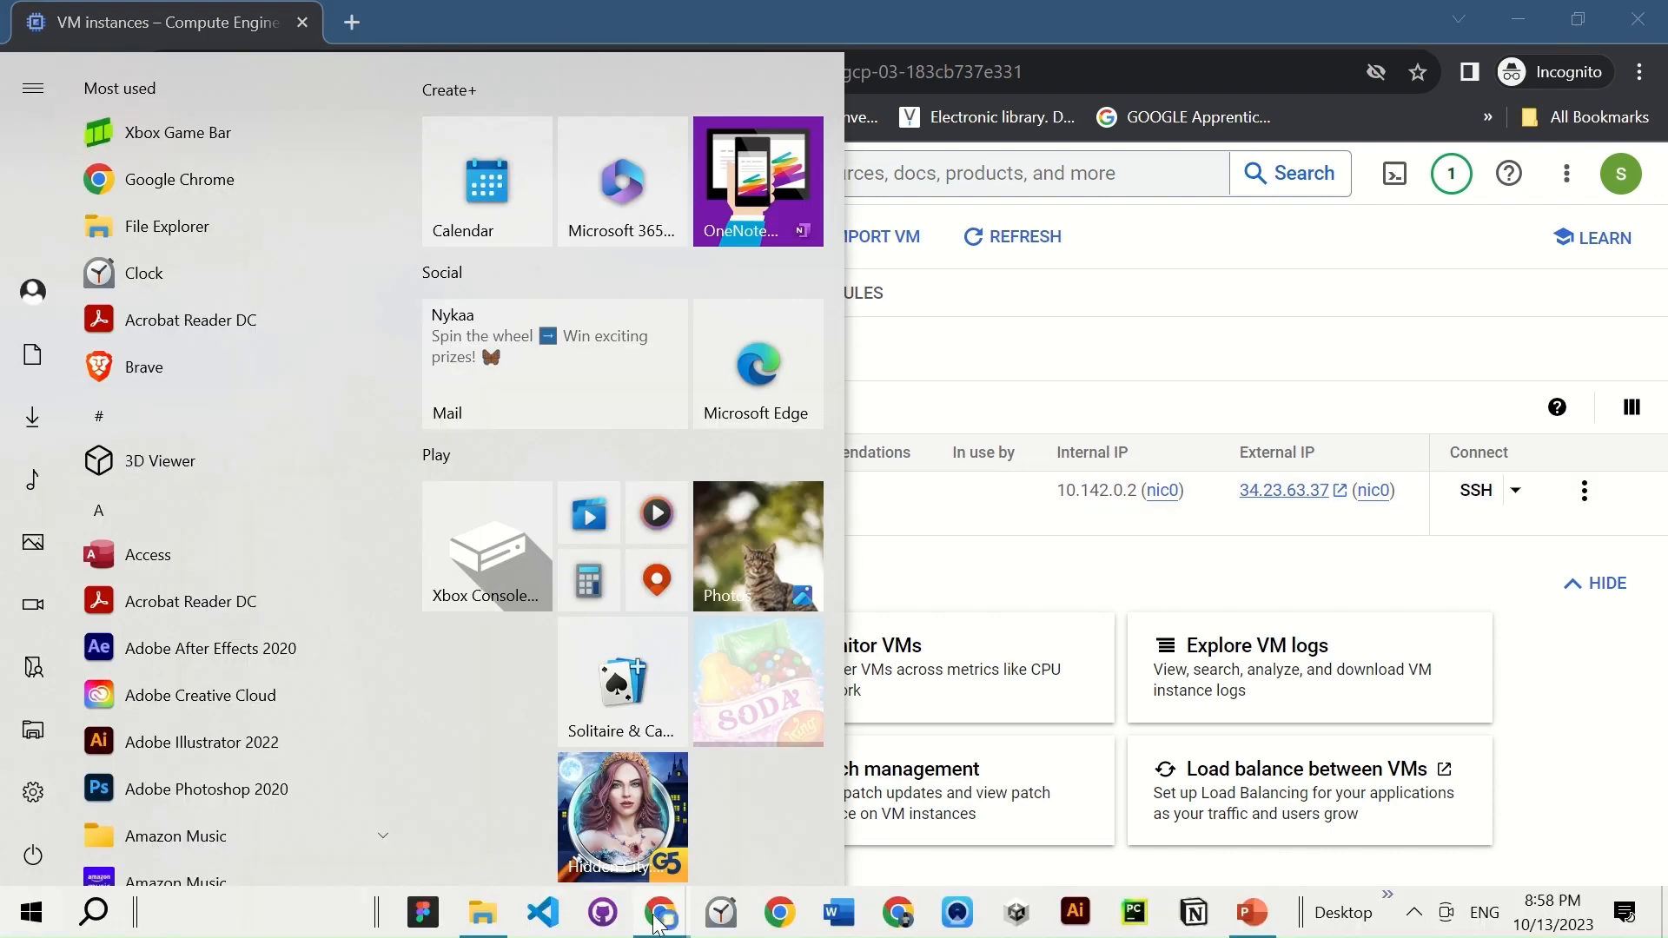
pyautogui.moveTo(662, 912)
pyautogui.click(512, 764)
pyautogui.scroll(-5, 872, 644)
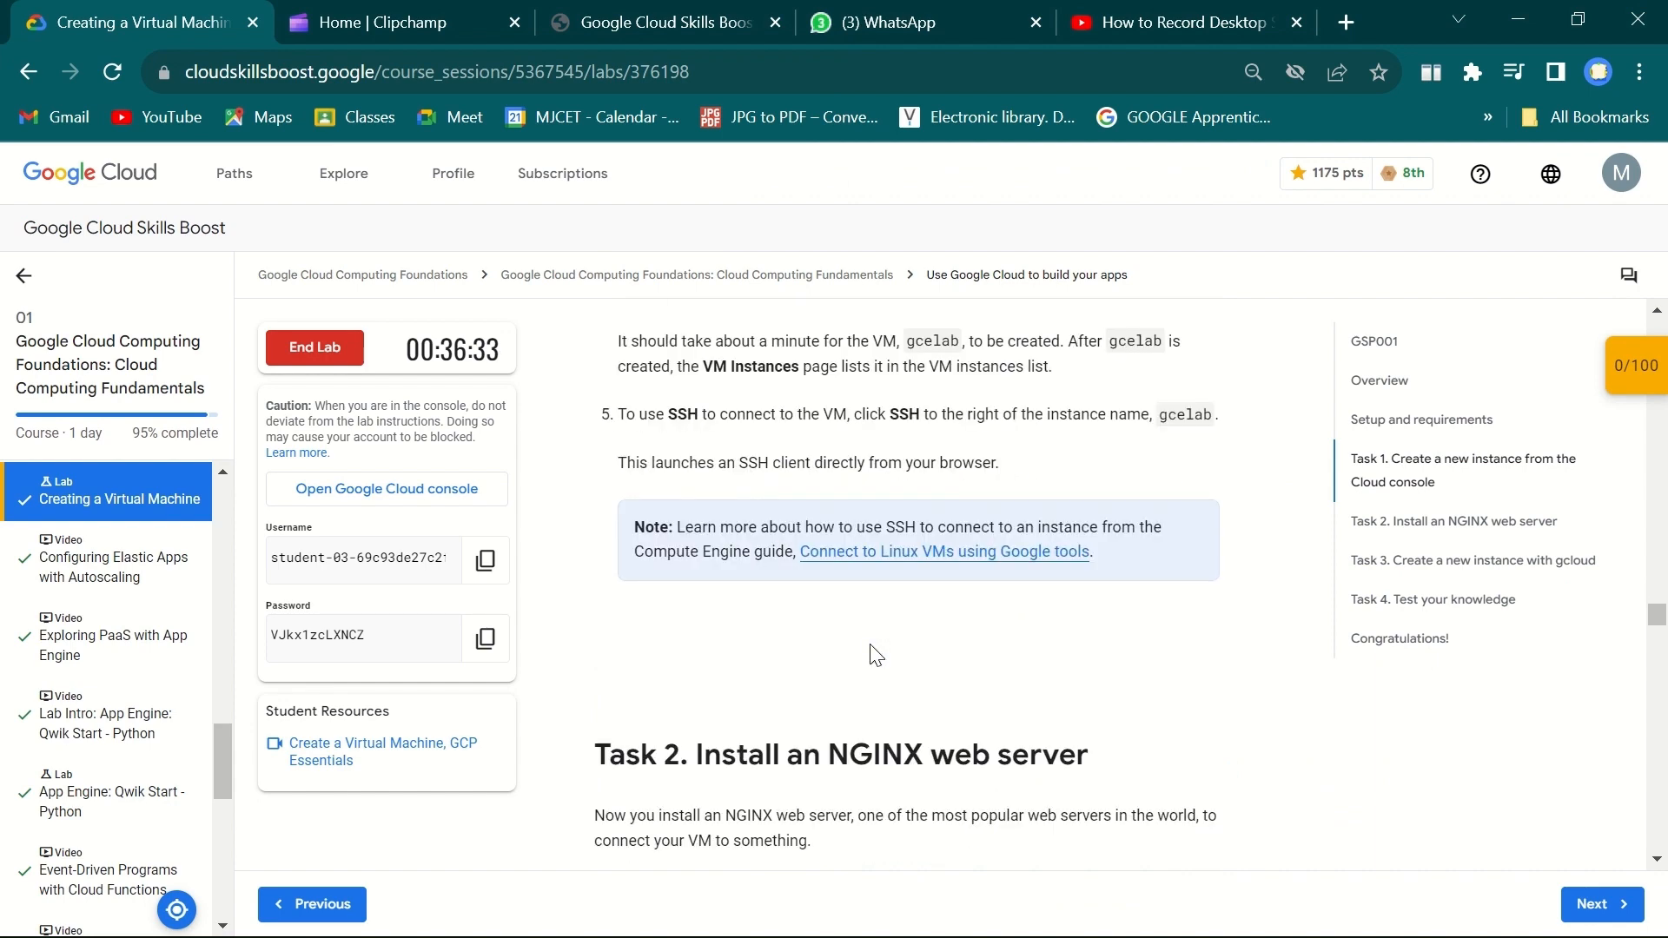
pyautogui.scroll(-3, 928, 460)
pyautogui.moveTo(699, 494); pyautogui.dragTo(1112, 483)
pyautogui.click(1123, 456)
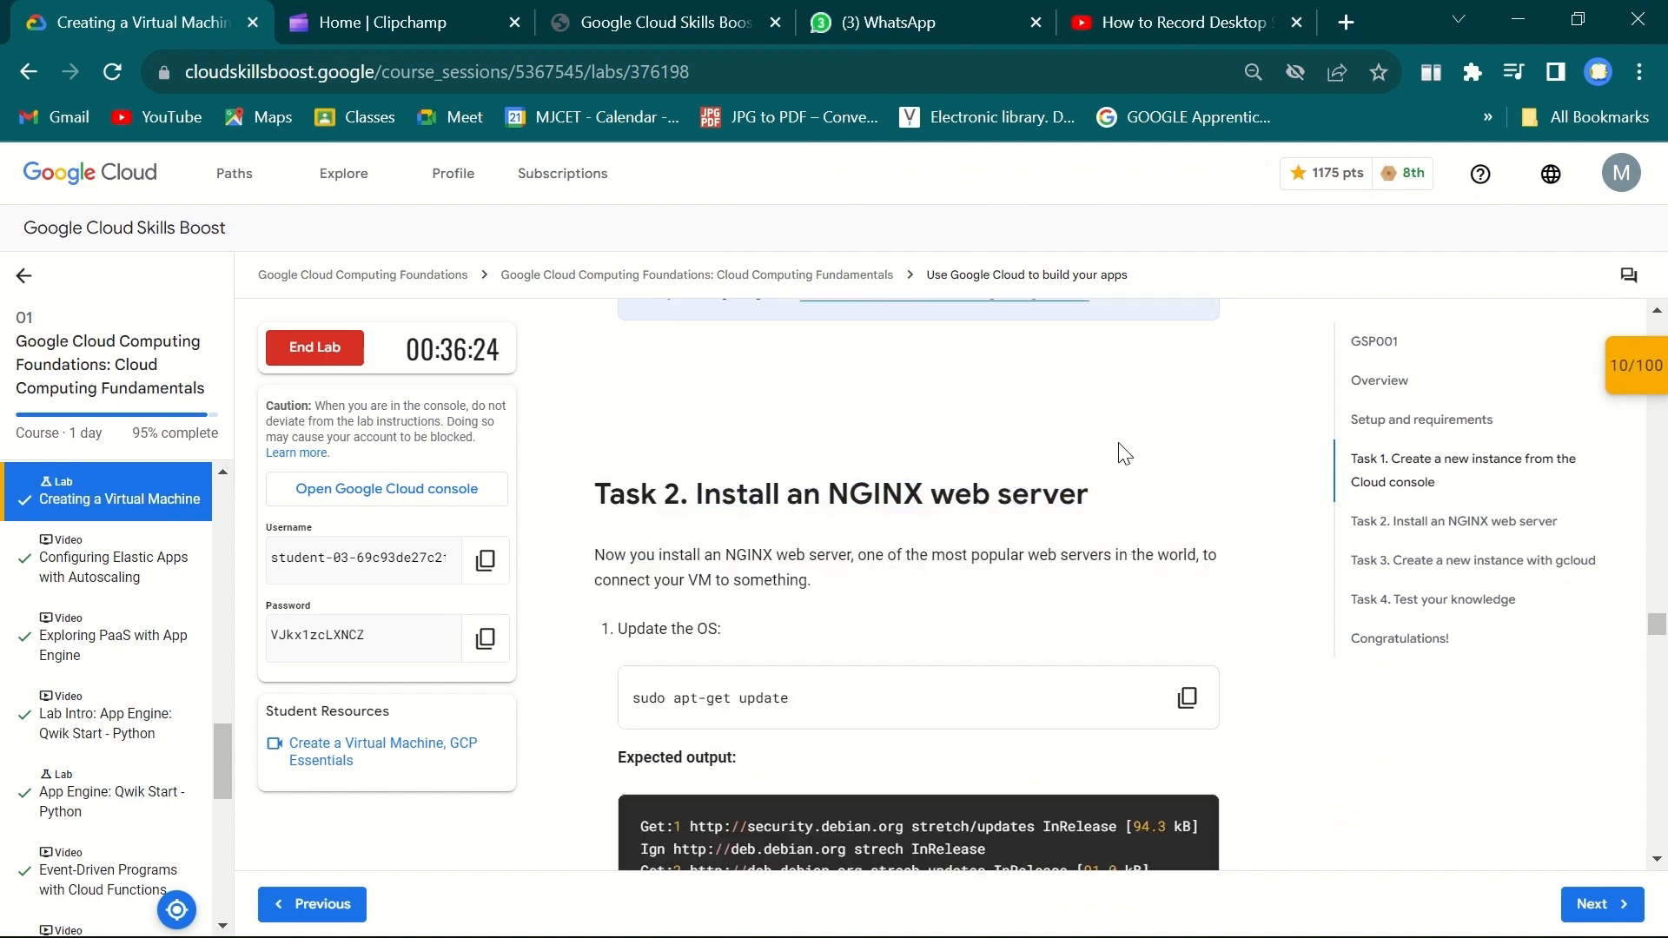
pyautogui.scroll(3, 1126, 453)
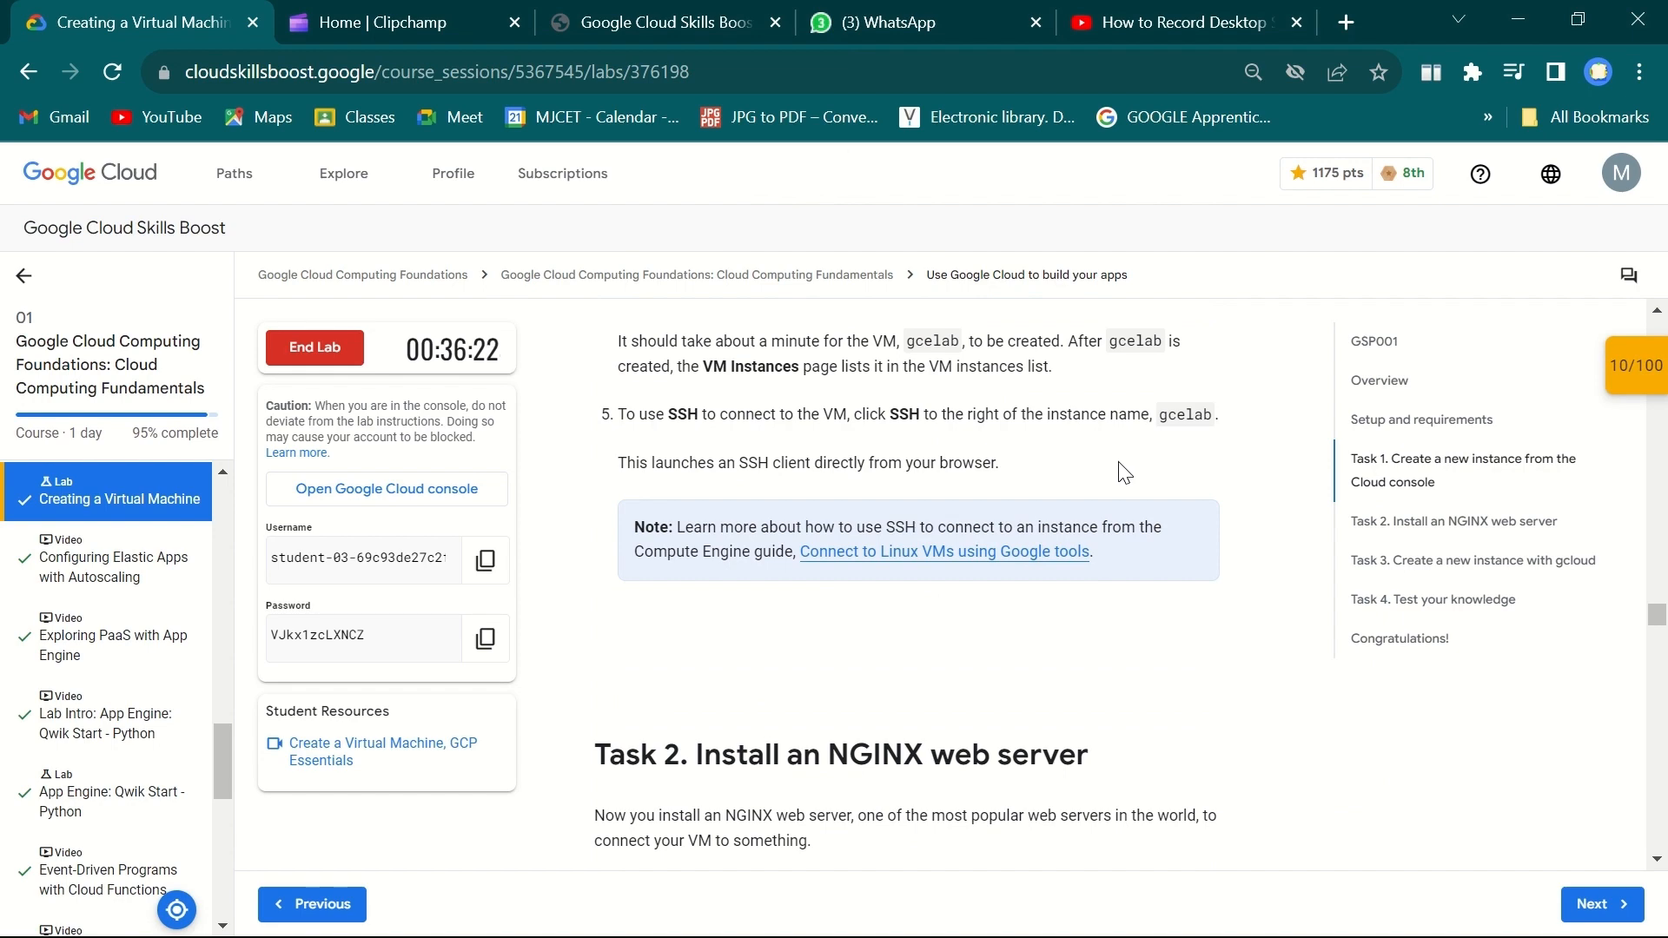
pyautogui.scroll(-4, 1123, 473)
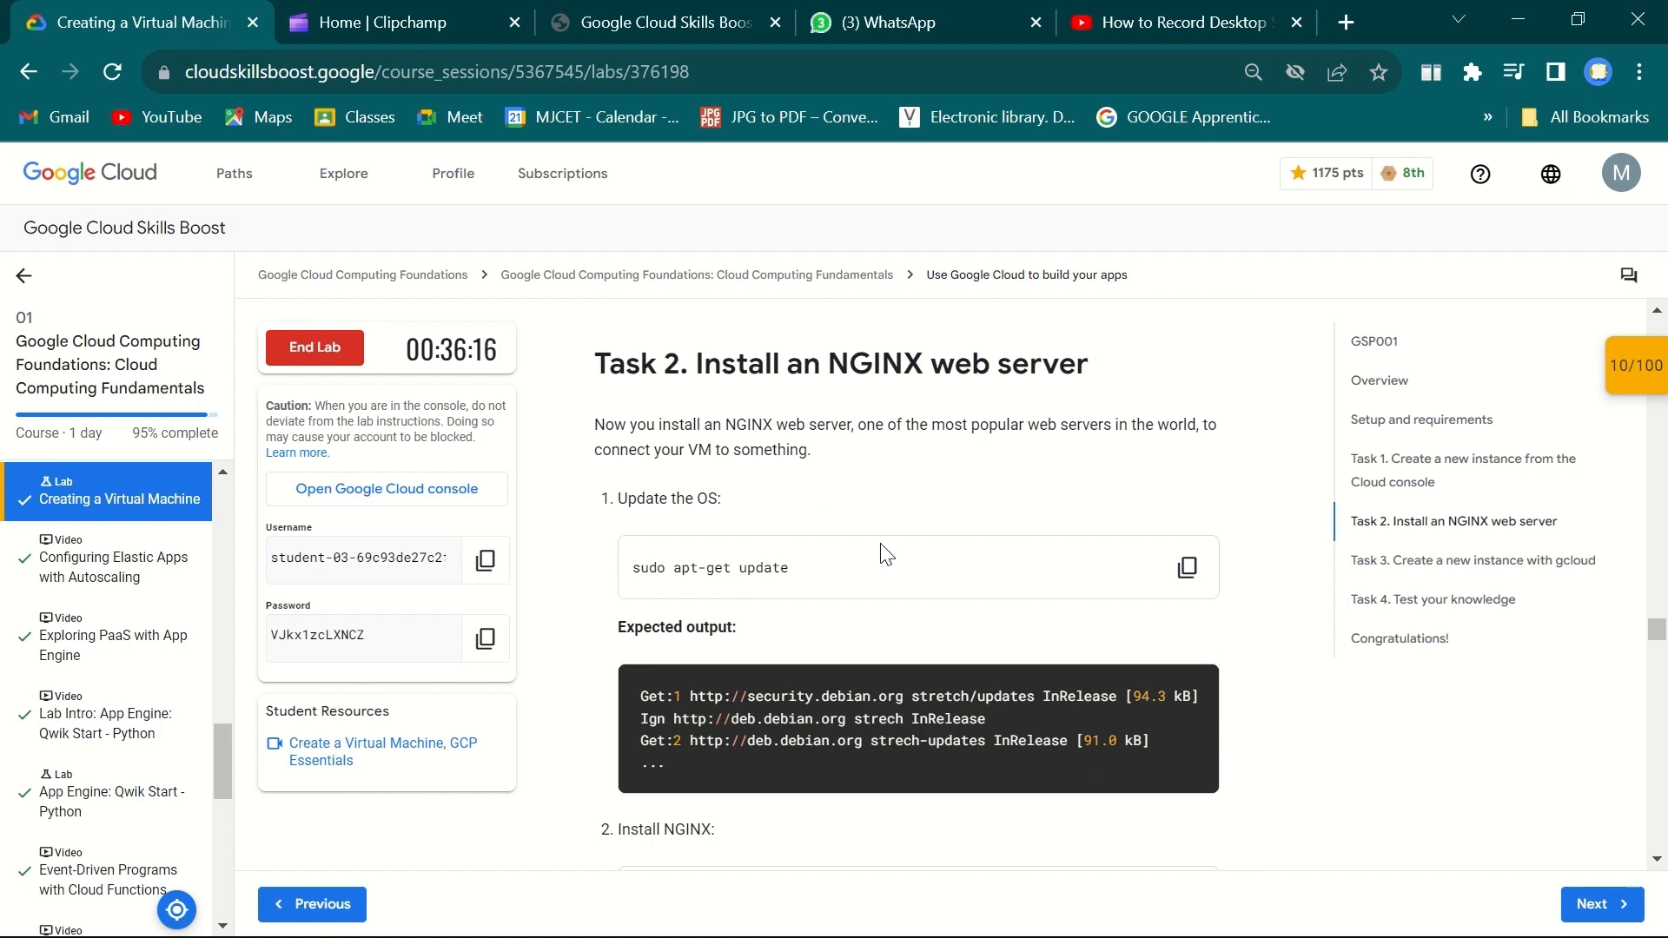
# Switch to the console, open an SSH session to the gcelab instance and authorize SSH-in-browser to connect to VMs
pyautogui.press('super')
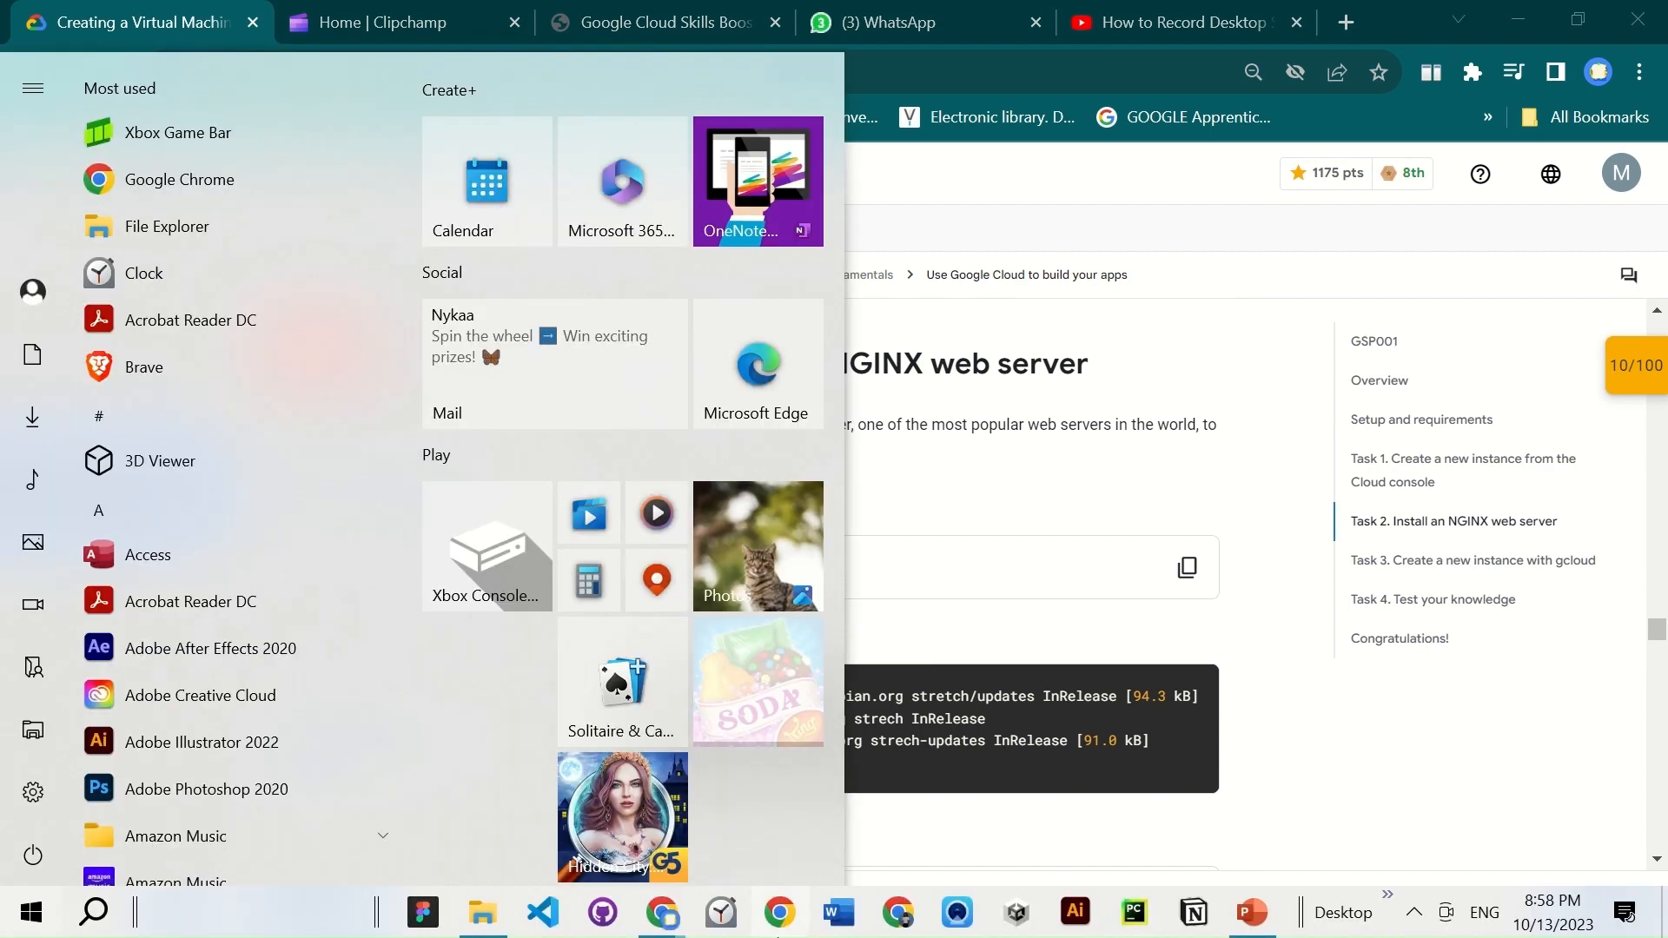
pyautogui.moveTo(665, 912)
pyautogui.click(804, 804)
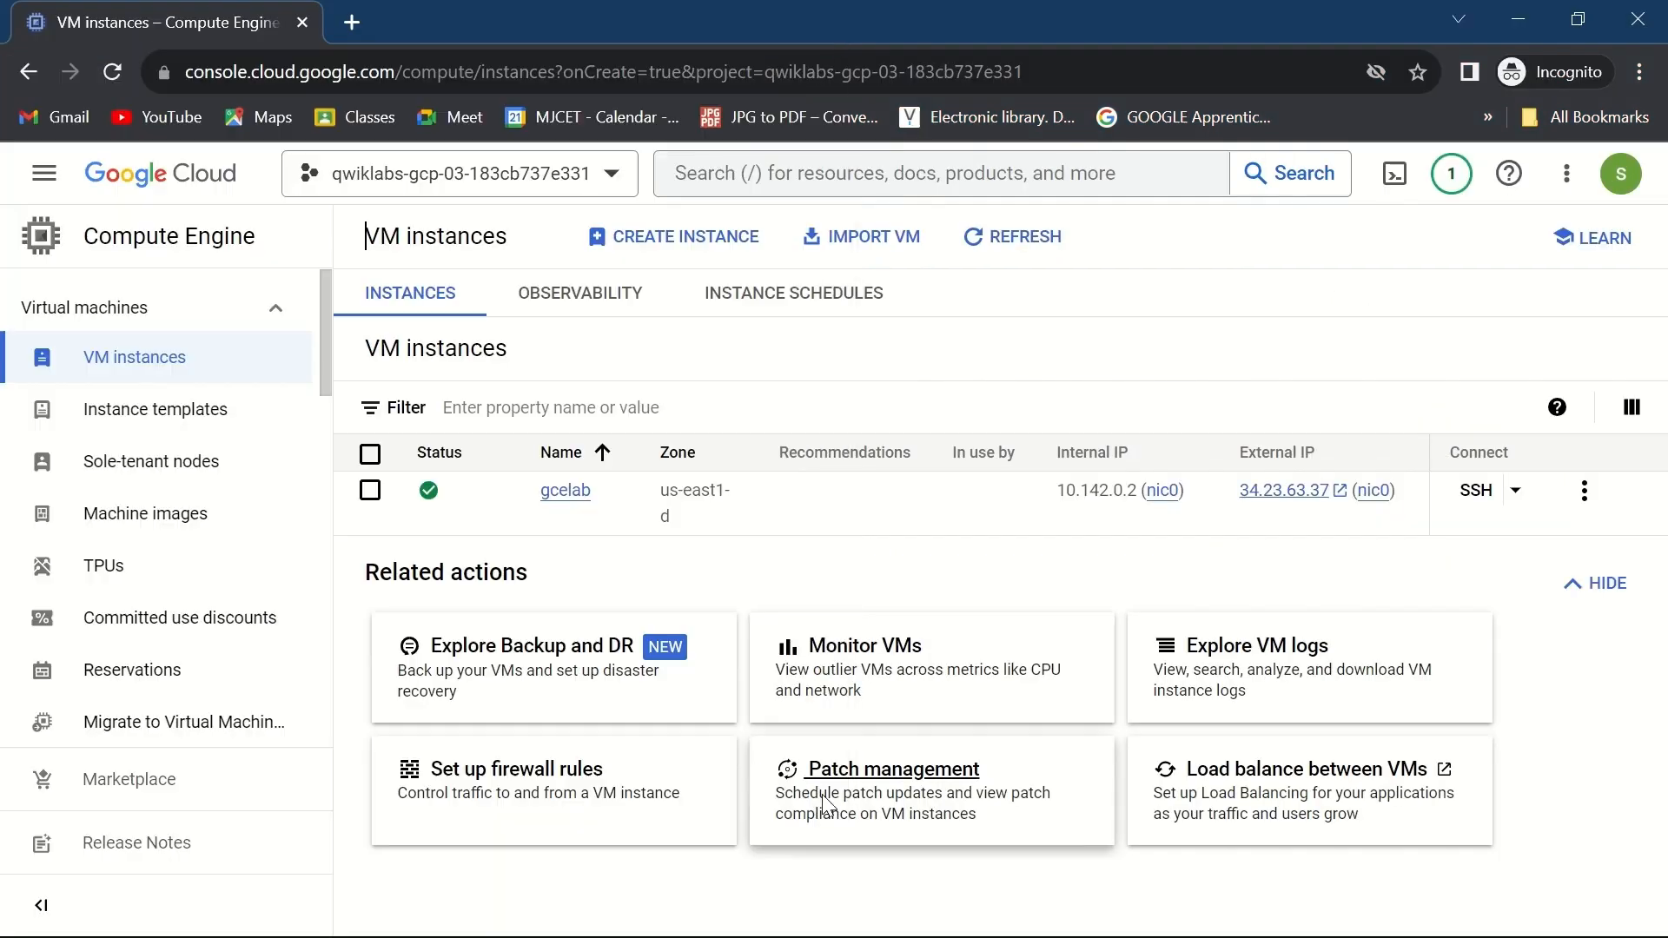
pyautogui.click(1475, 501)
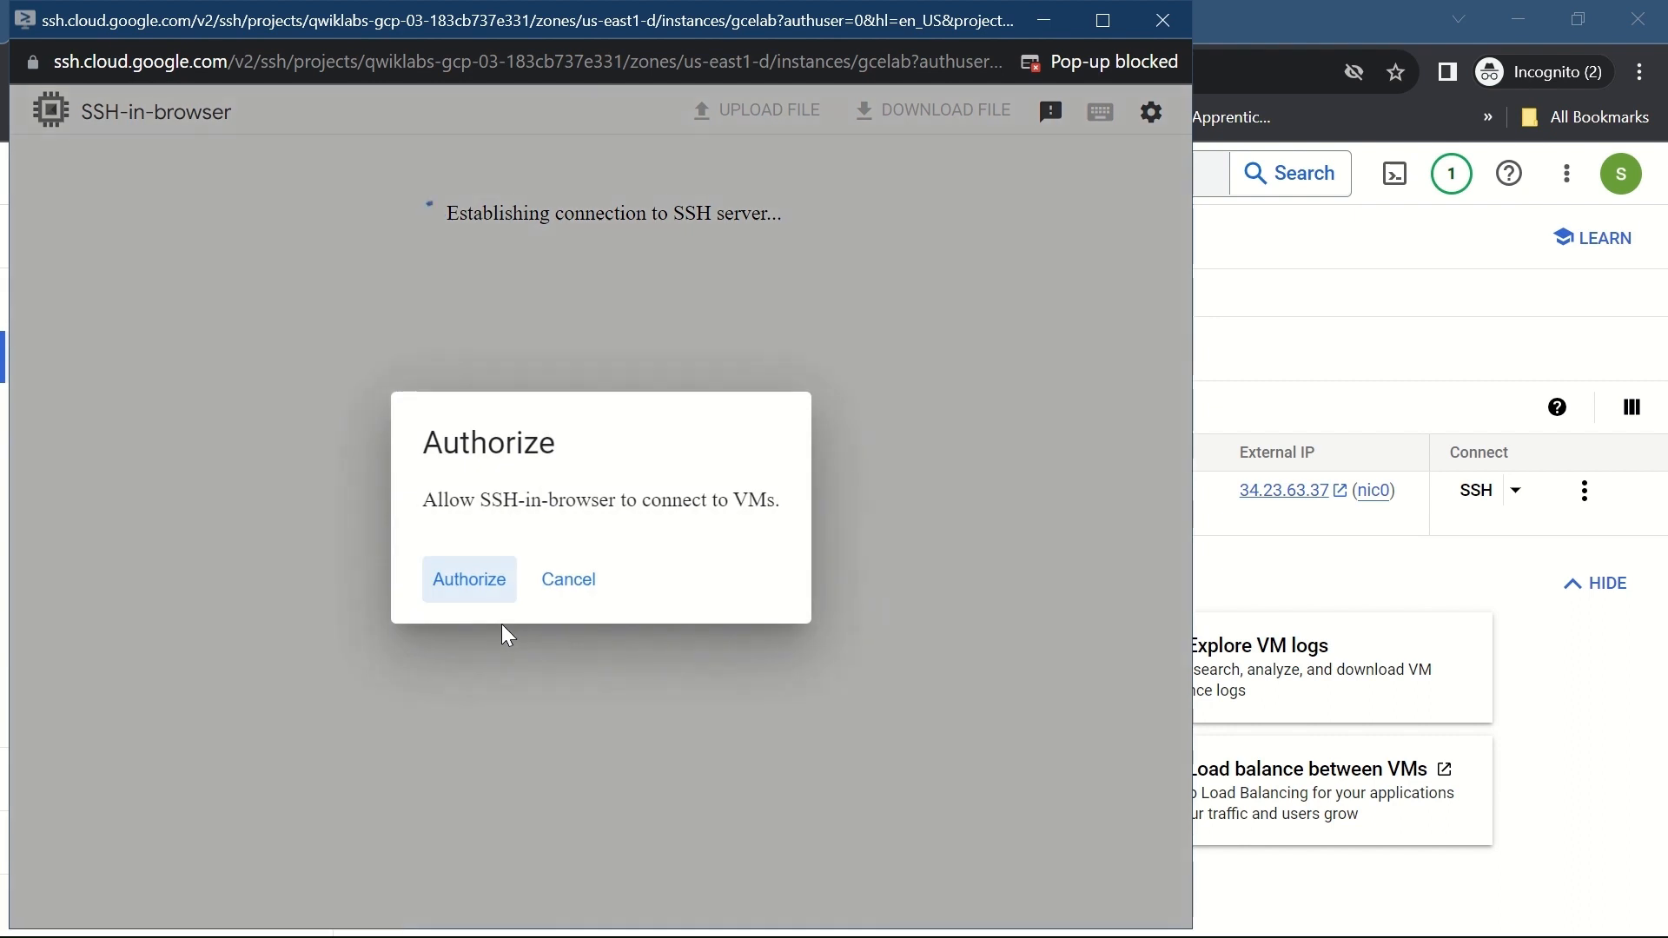
pyautogui.click(477, 580)
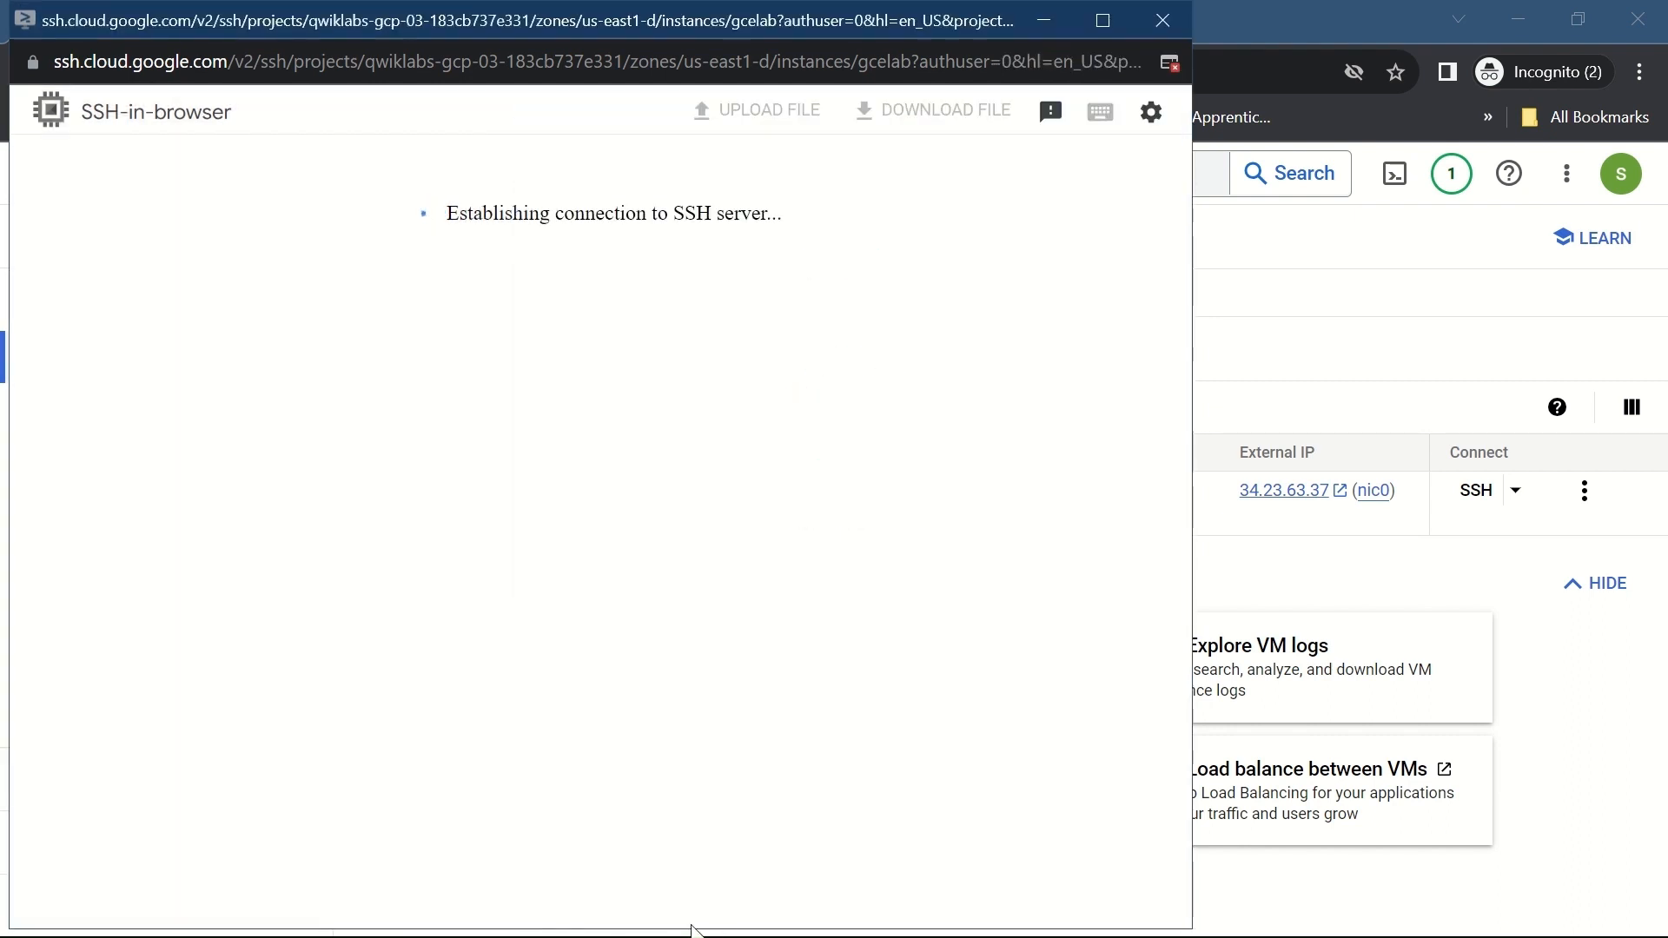
pyautogui.press('super')
pyautogui.moveTo(643, 915)
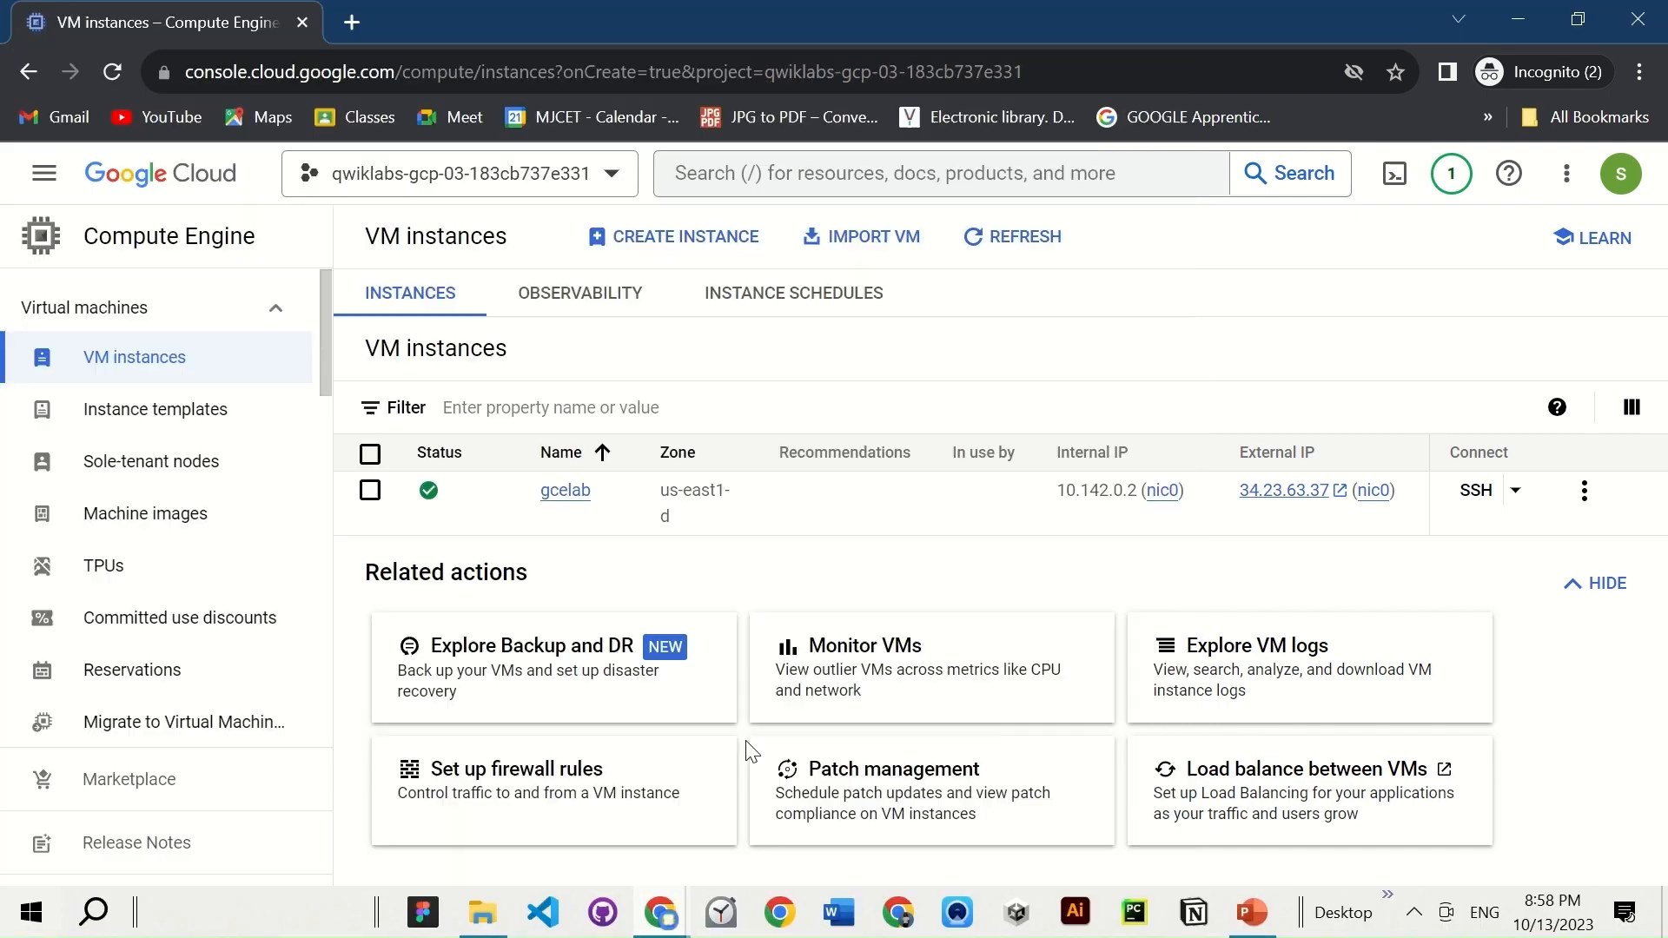
pyautogui.click(782, 739)
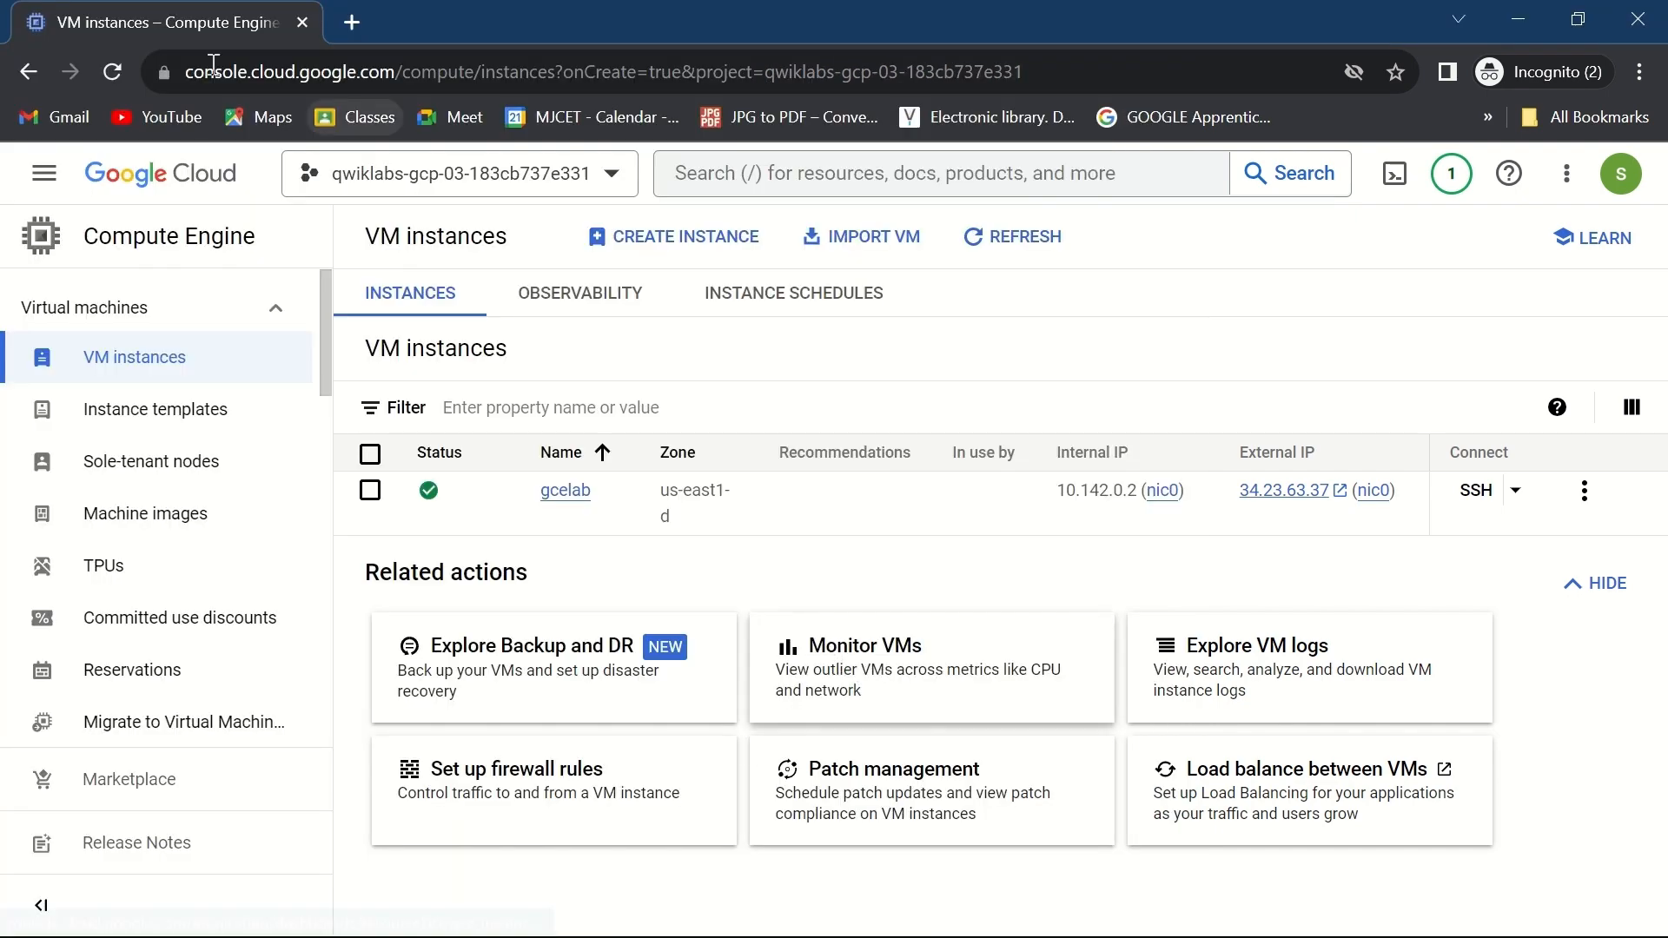
pyautogui.press('super')
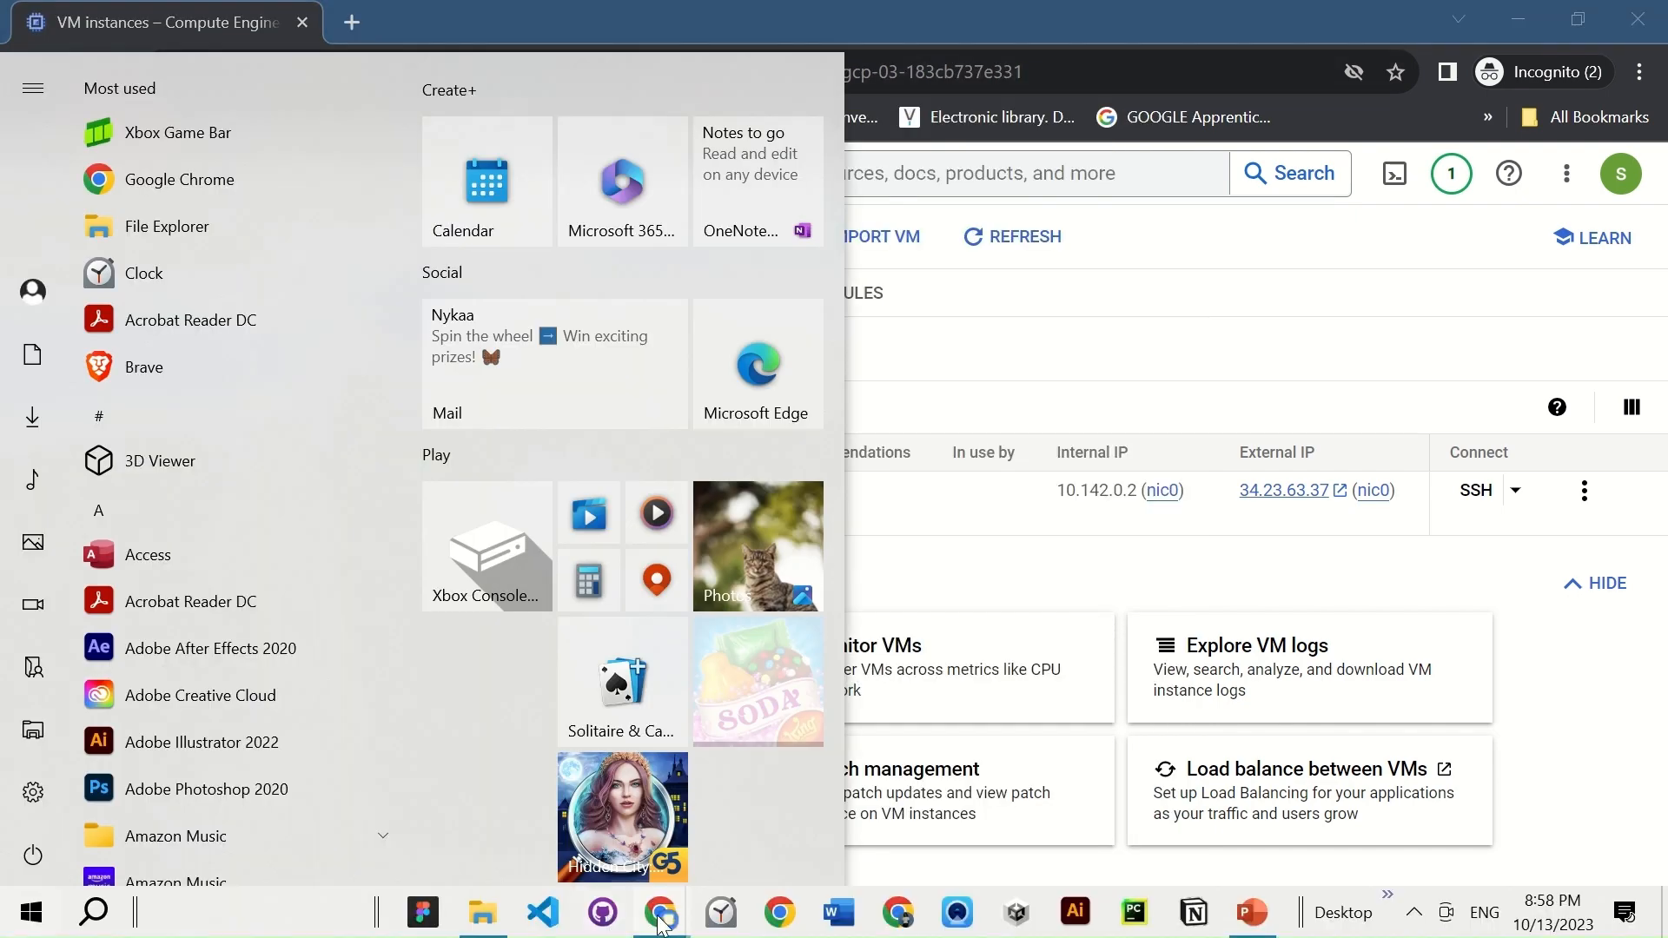
pyautogui.moveTo(661, 912)
pyautogui.click(936, 822)
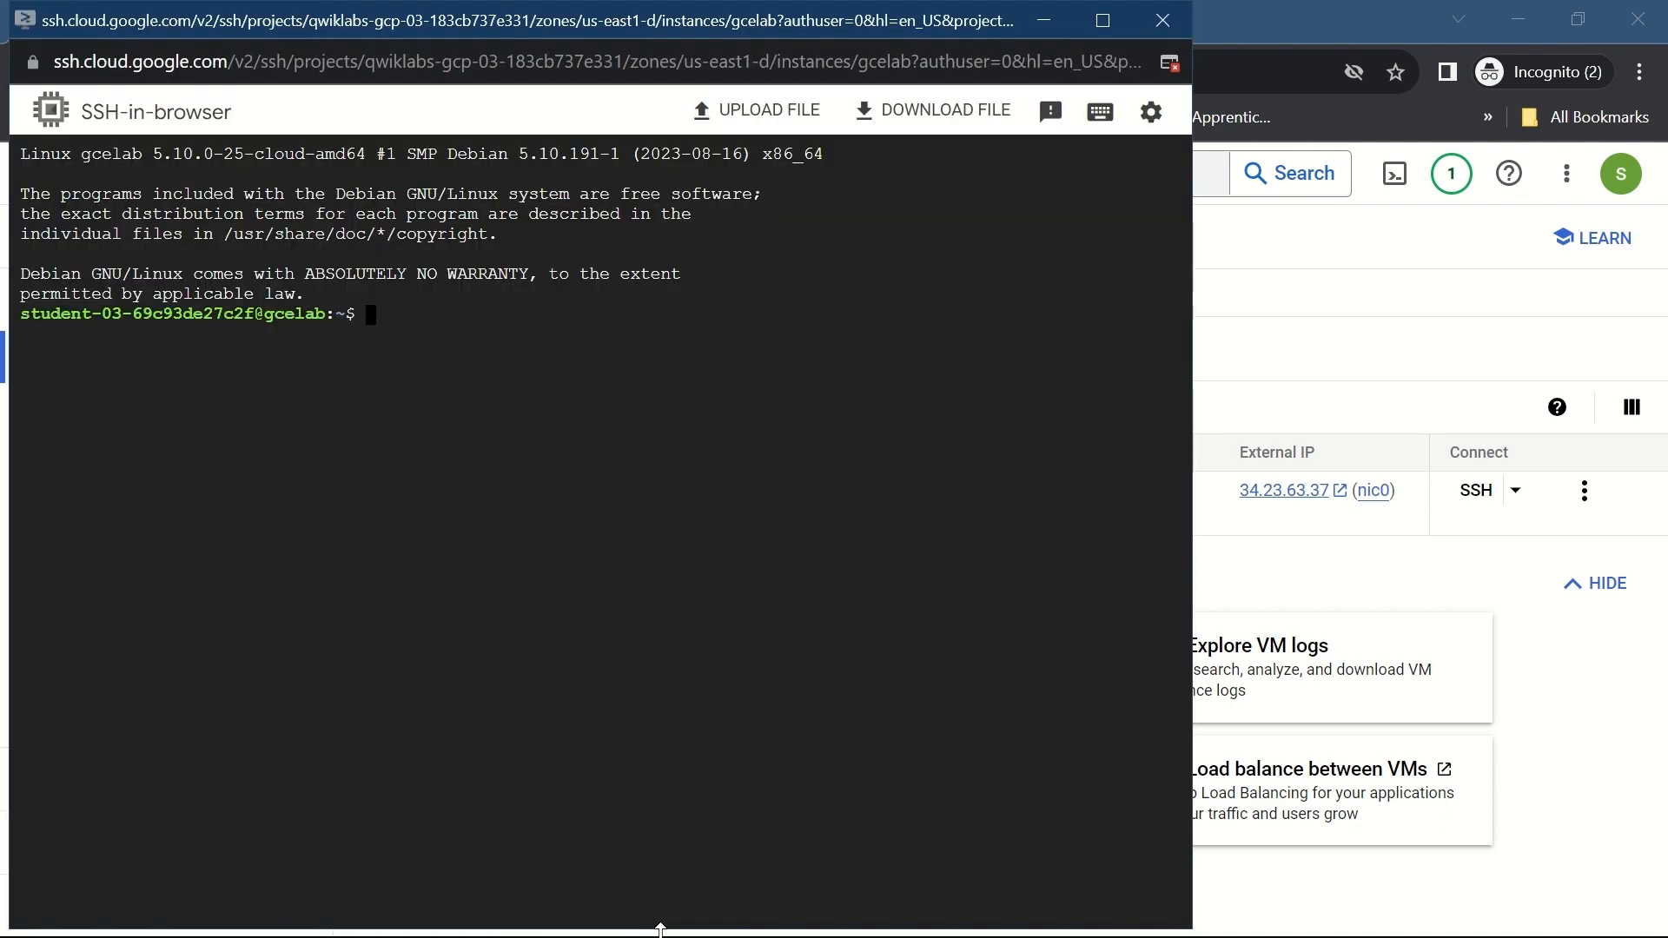
# Switch to the lab instructions and copy the OS update command sudo apt-get update from Task 2
pyautogui.press('super')
pyautogui.moveTo(670, 927)
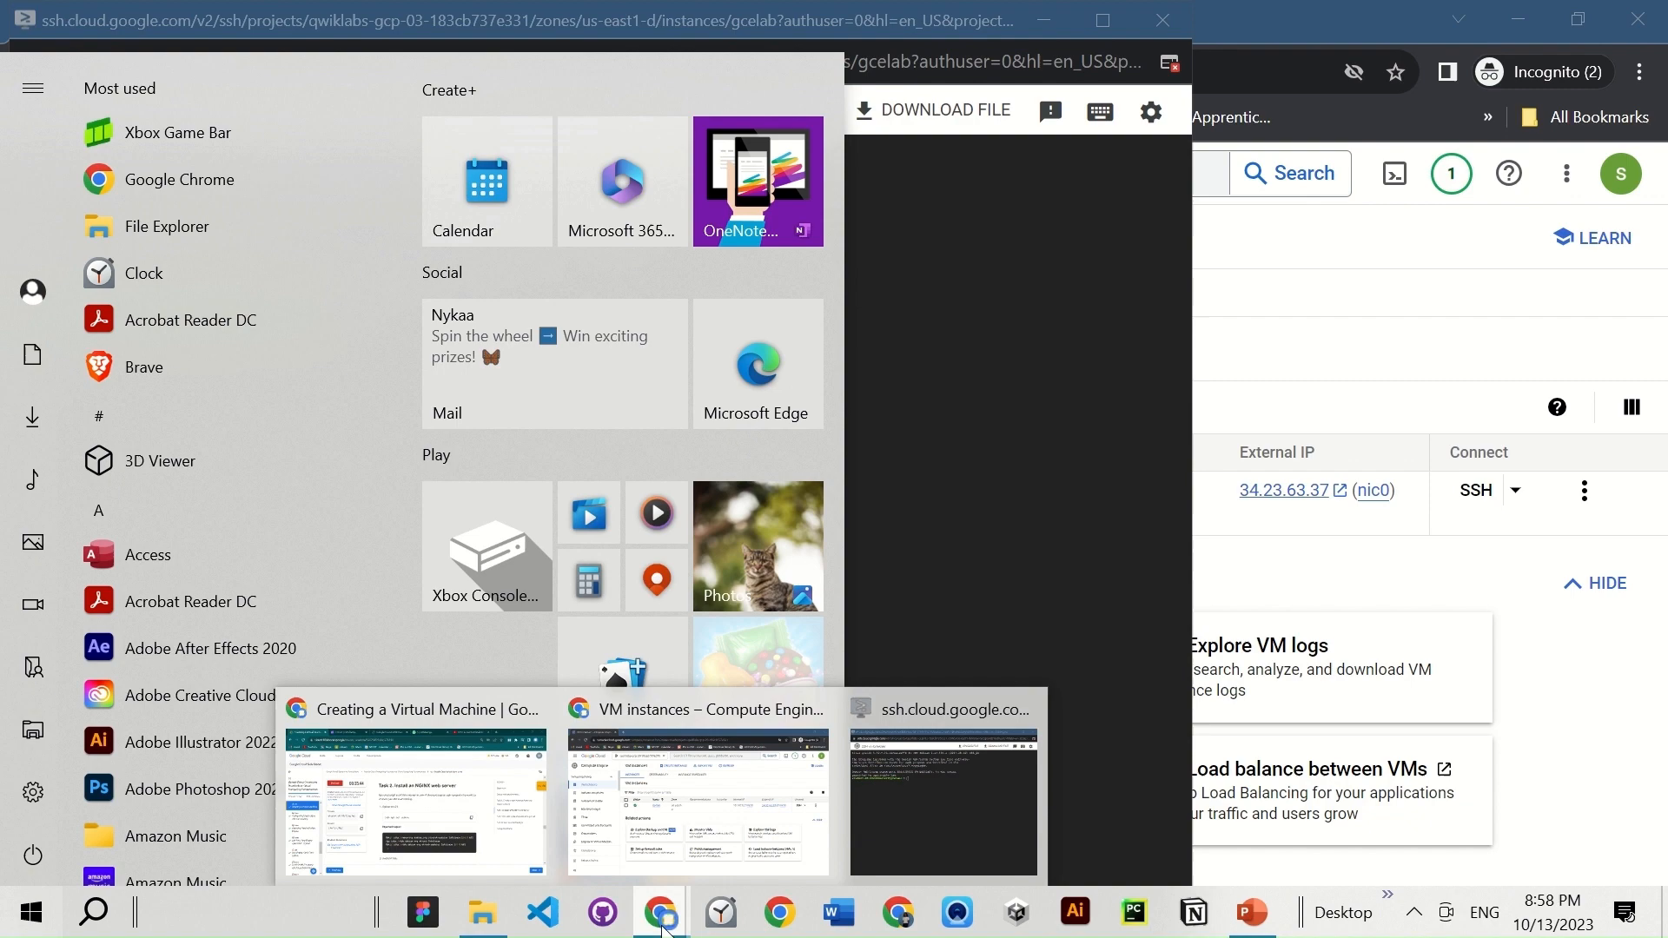
pyautogui.click(506, 808)
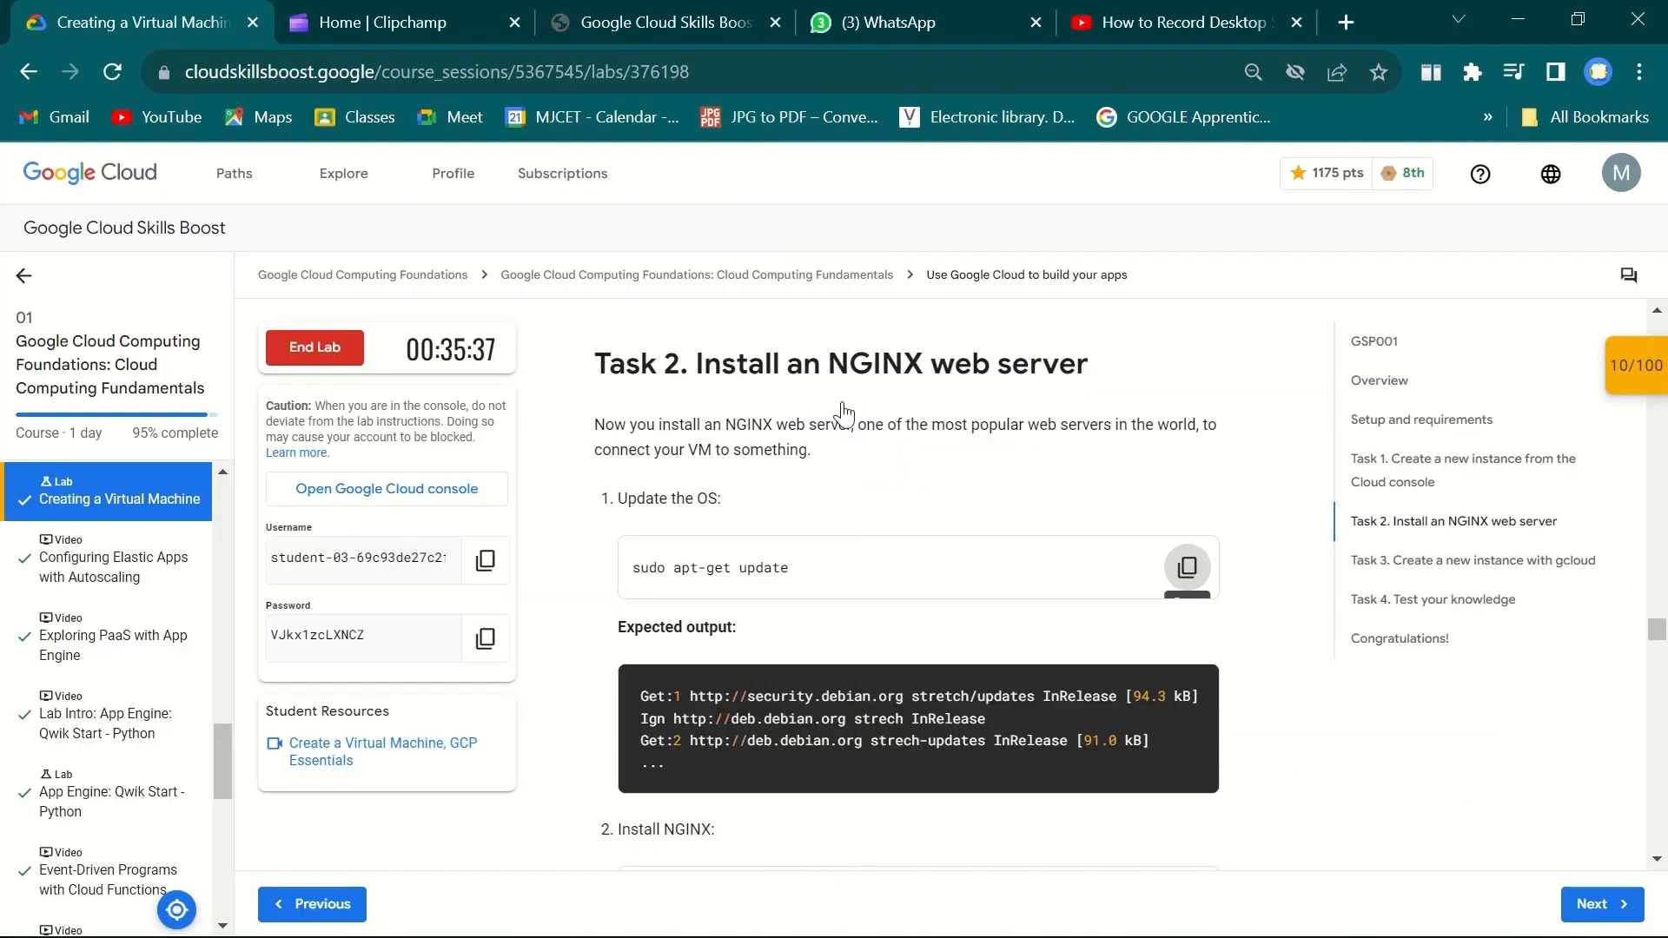
pyautogui.click(1186, 567)
pyautogui.scroll(-3, 825, 682)
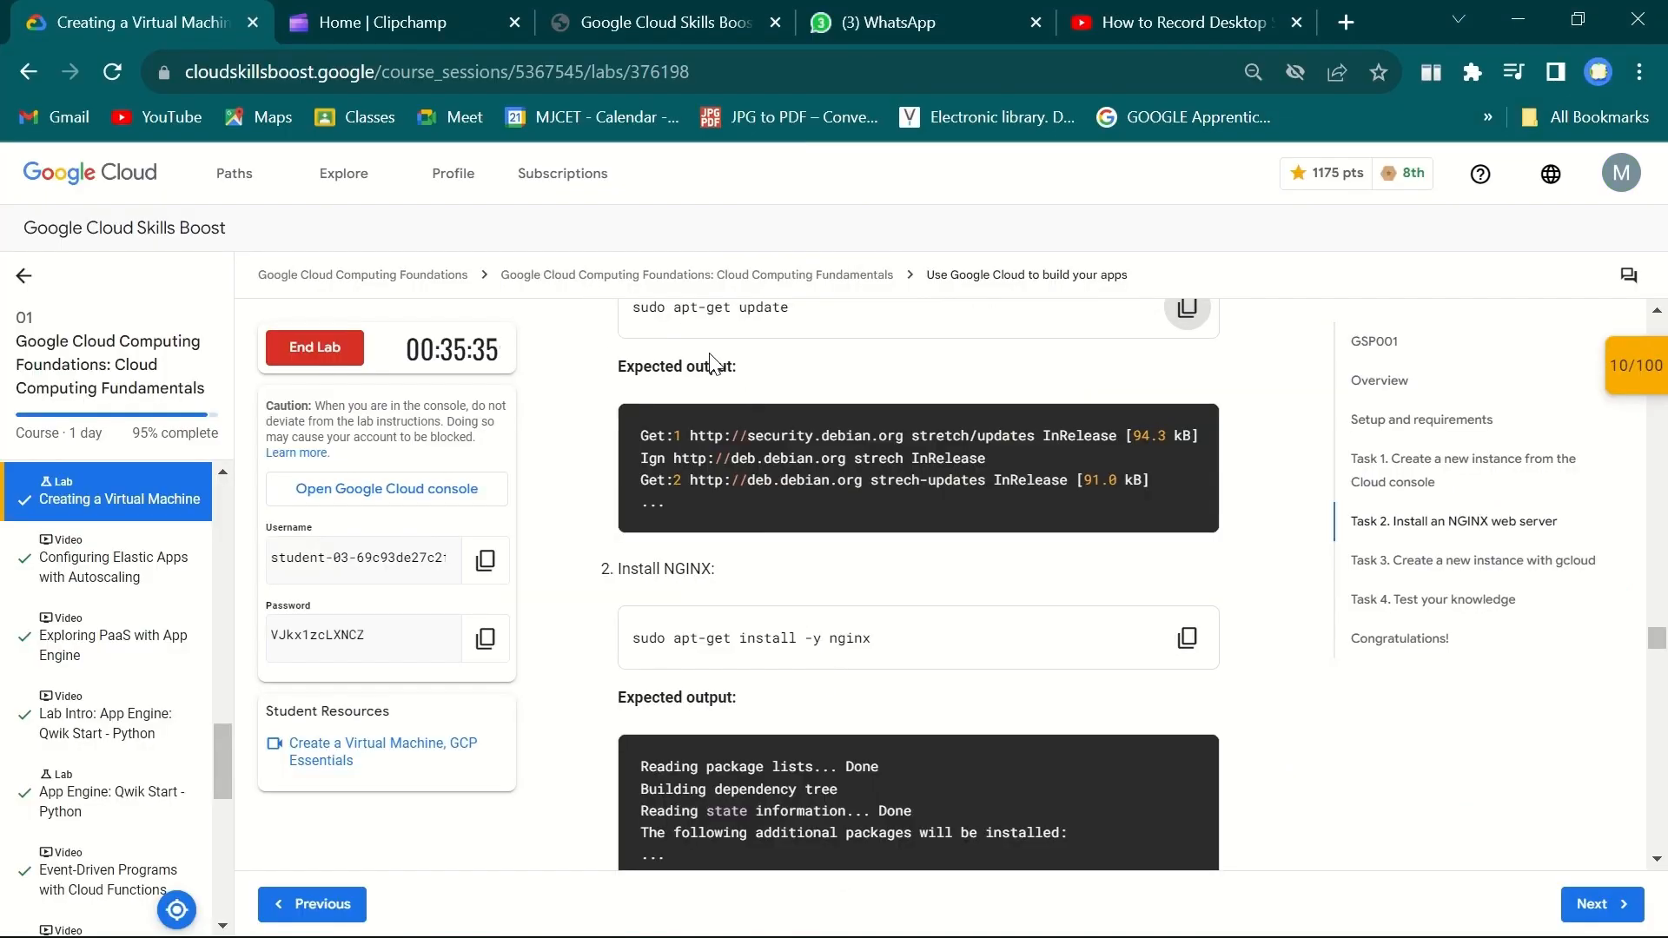
# Switch to the gcelab SSH session and run the copied command sudo apt-get update
pyautogui.press('super')
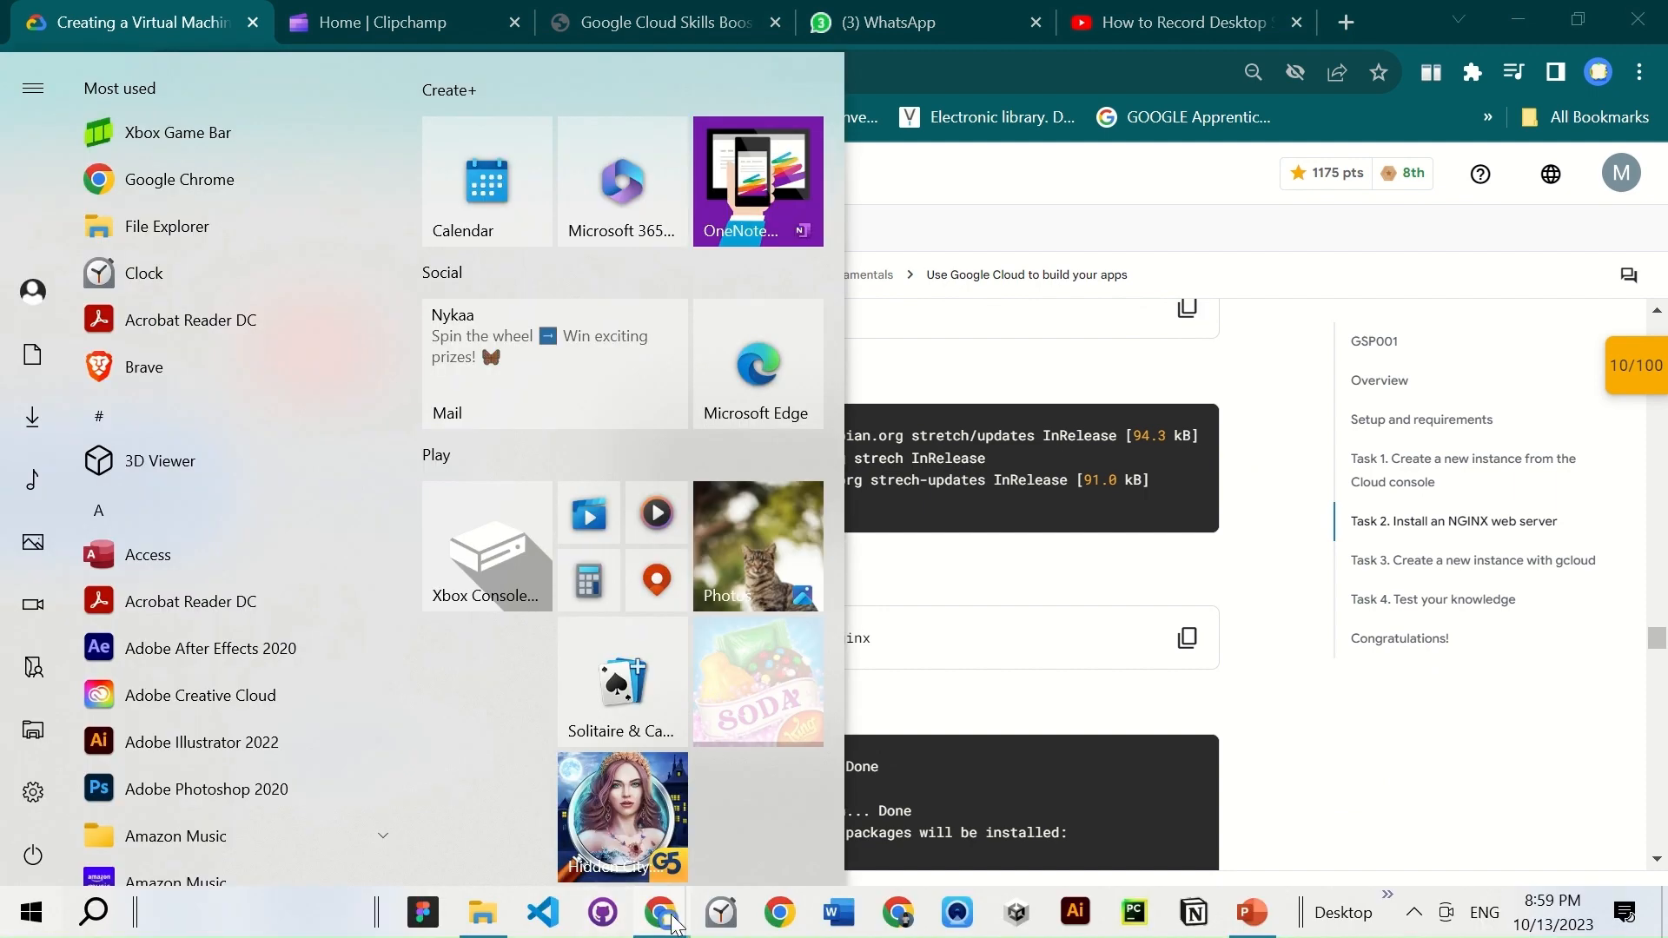
pyautogui.moveTo(662, 914)
pyautogui.click(940, 793)
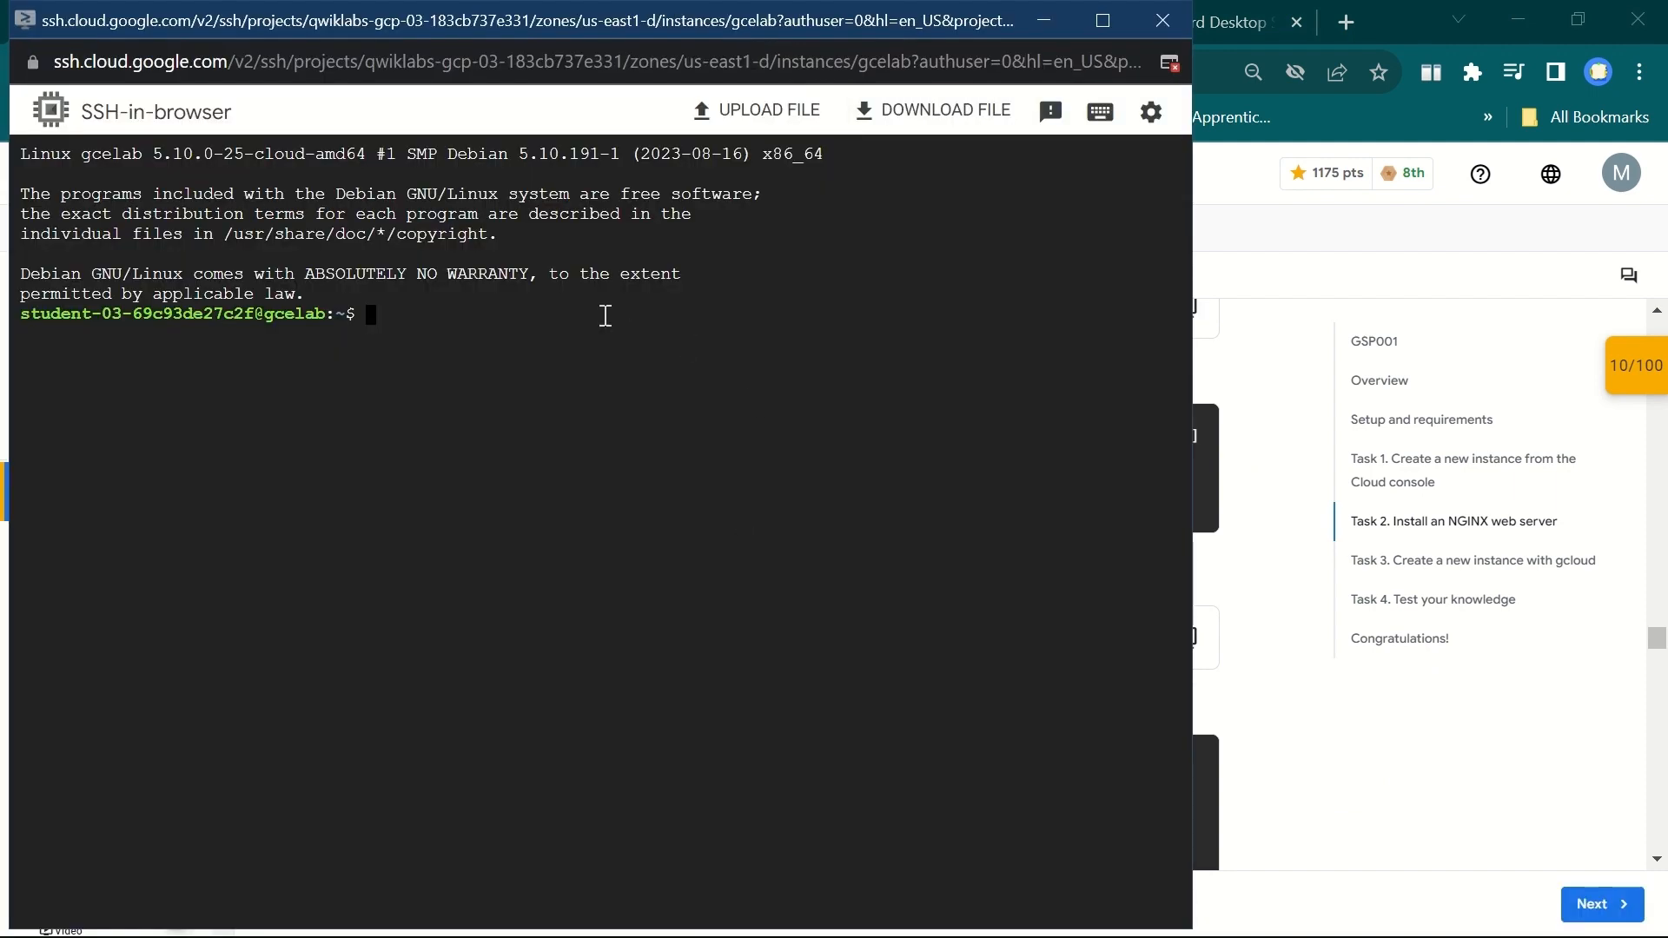
pyautogui.hotkey('ctrl', 'v')
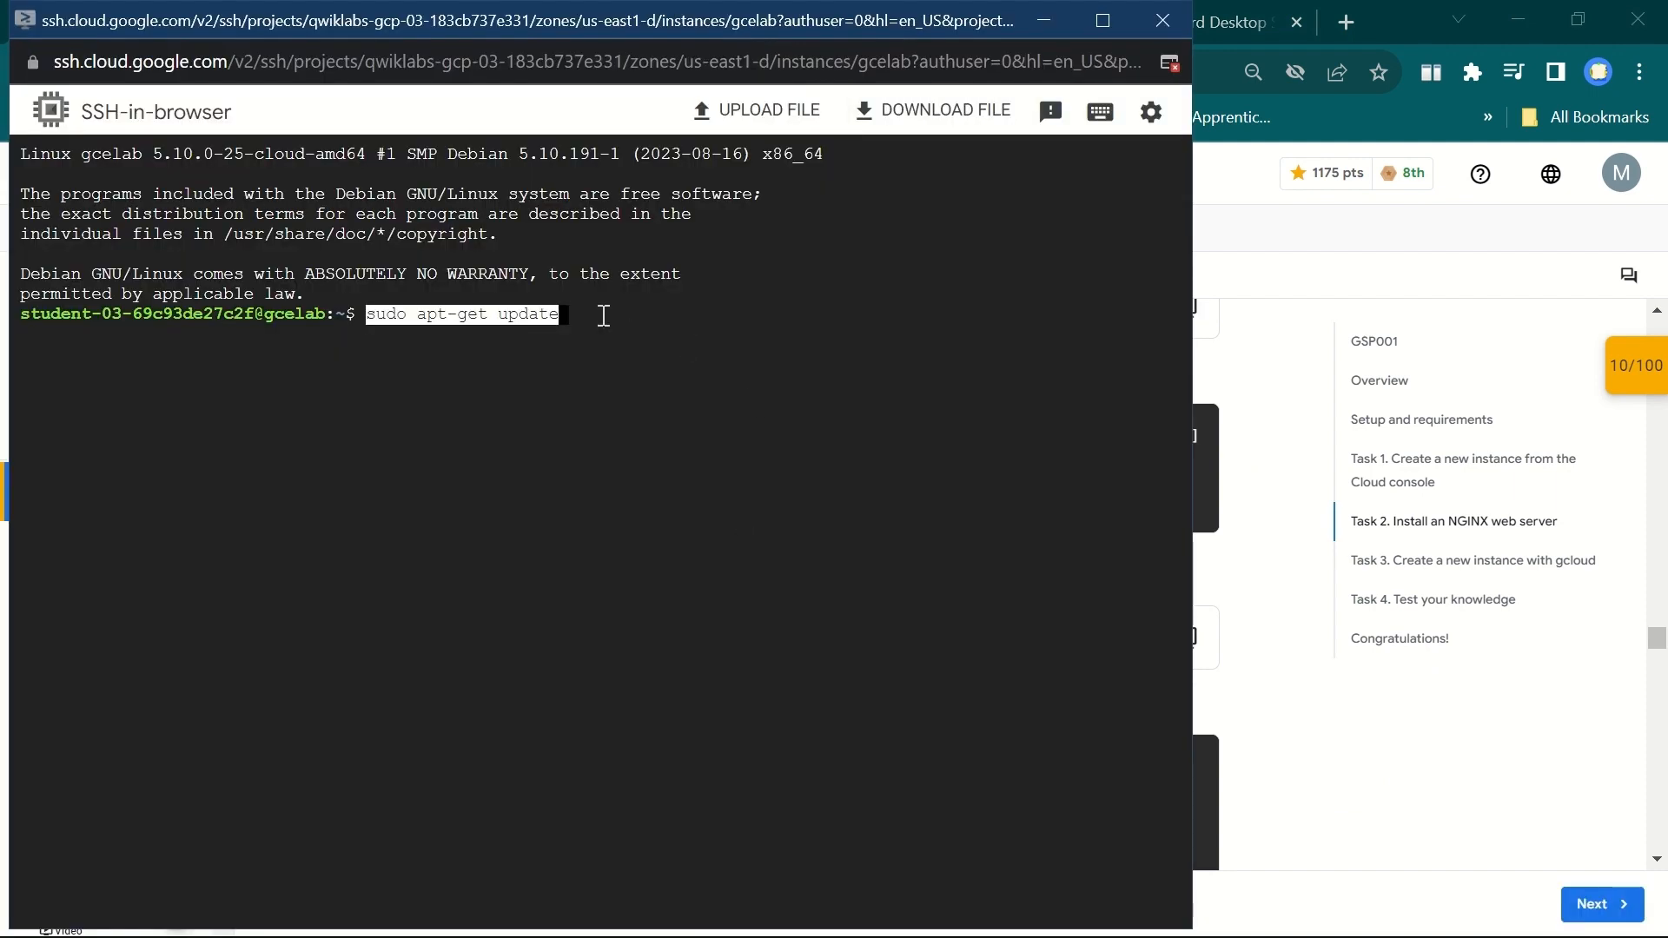
pyautogui.press('Return')
# Copy the NGINX install command from the lab instructions and run sudo apt-get install -y nginx in the gcelab SSH session
pyautogui.click(1267, 581)
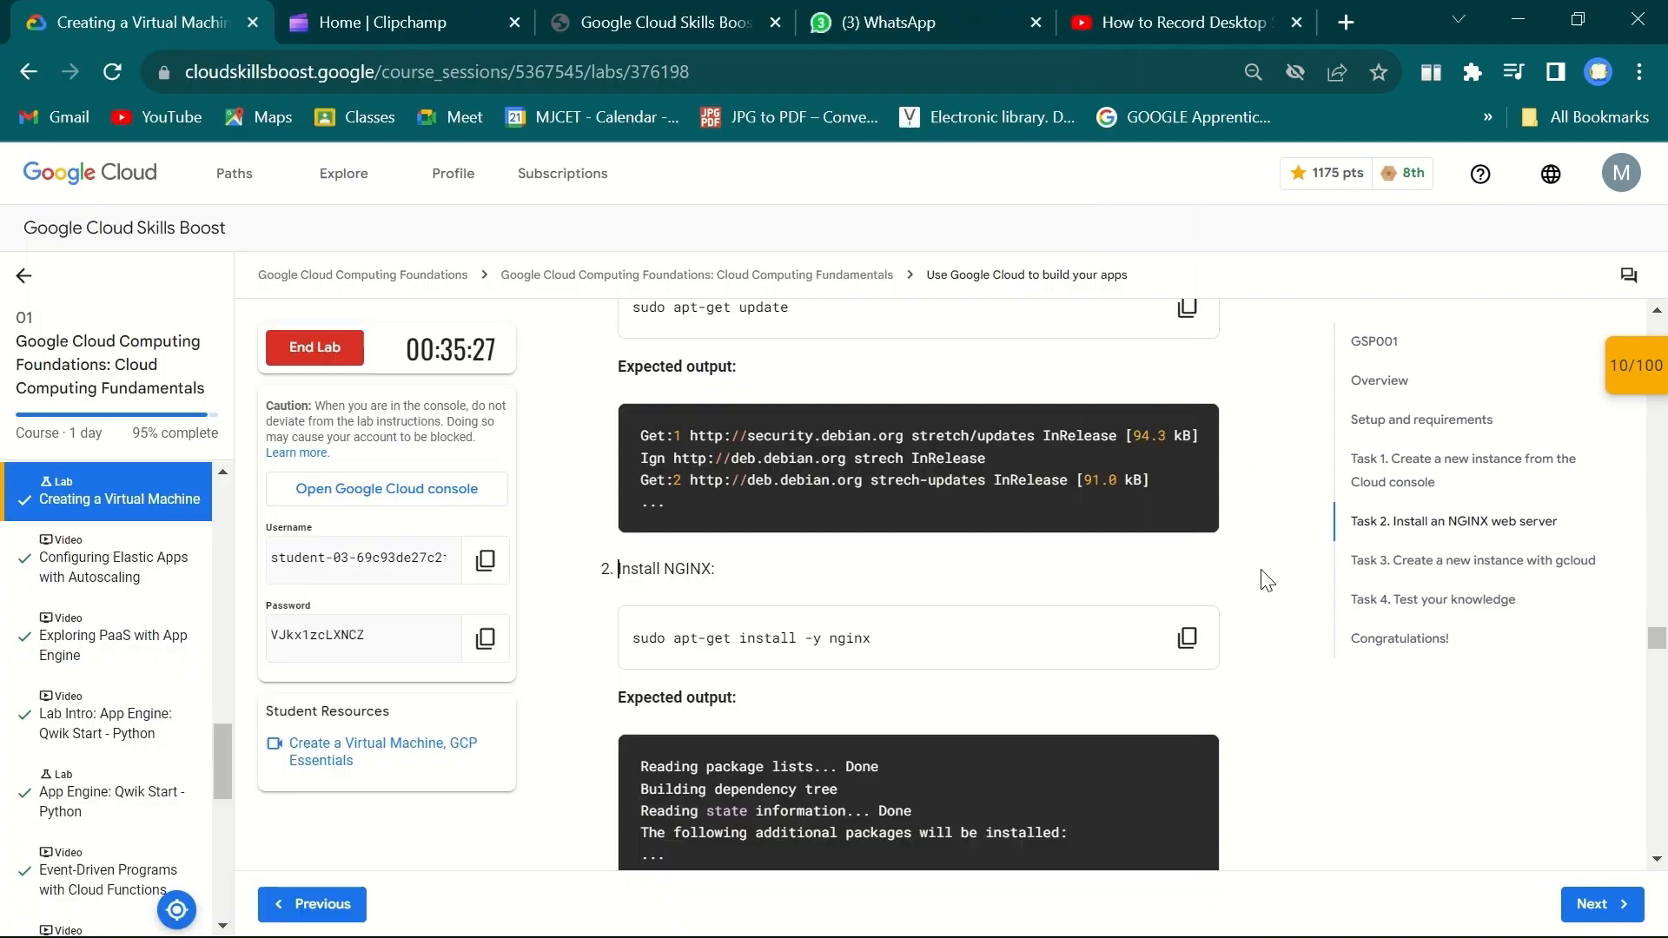
pyautogui.click(1186, 637)
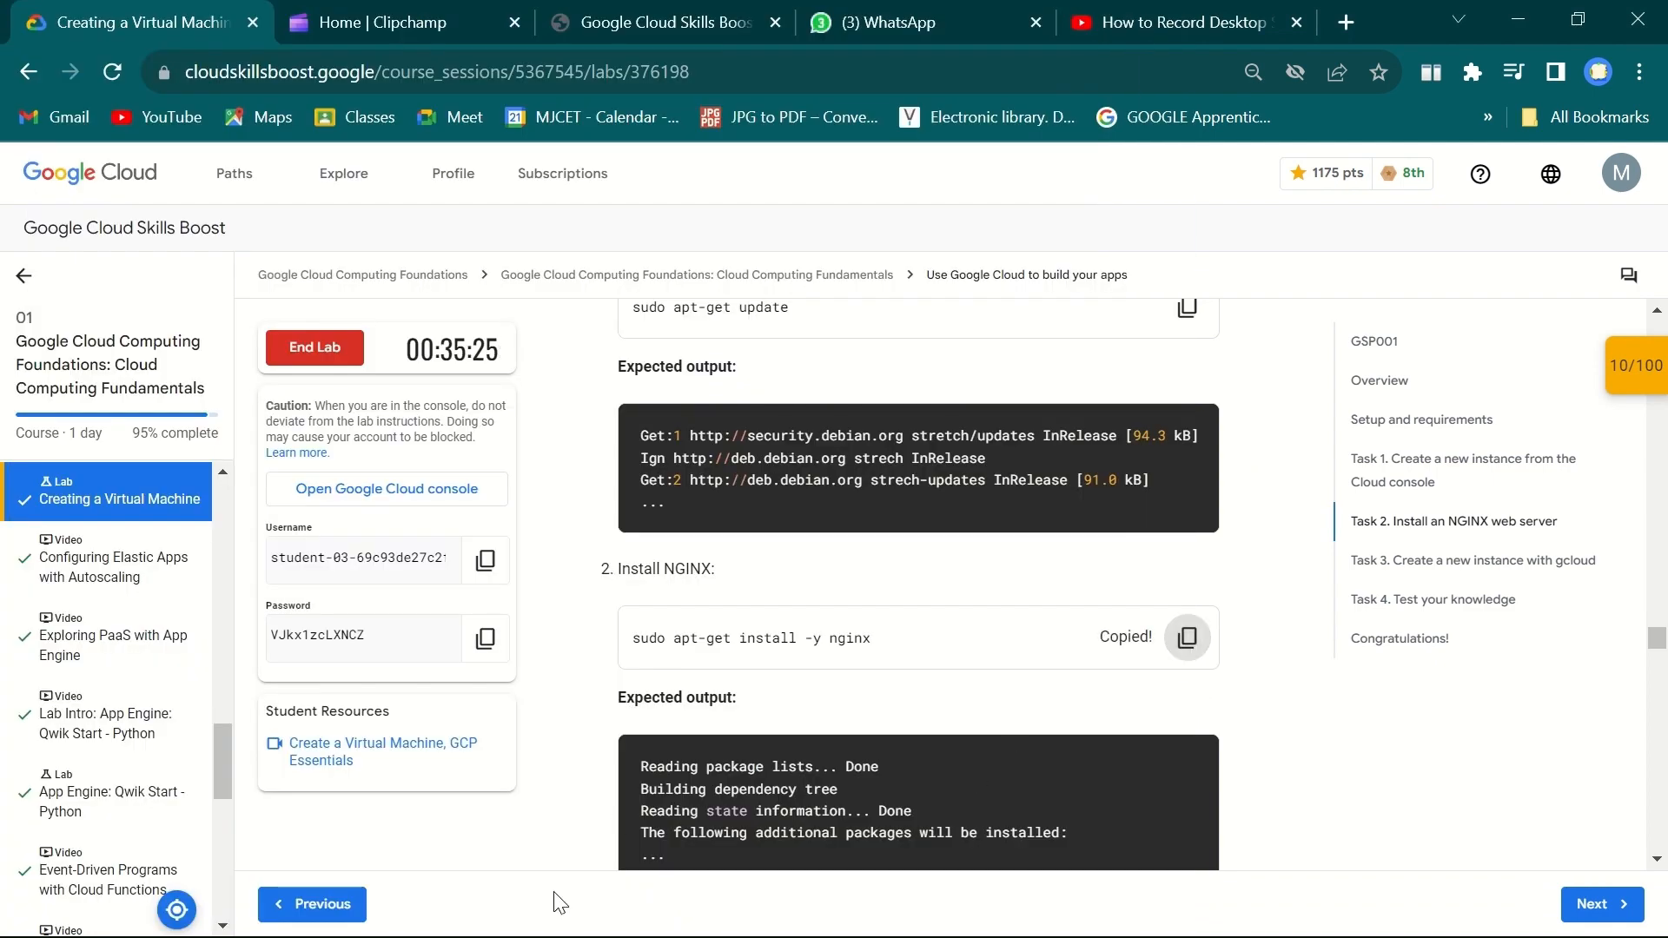
pyautogui.press('super')
pyautogui.moveTo(660, 920)
pyautogui.click(806, 792)
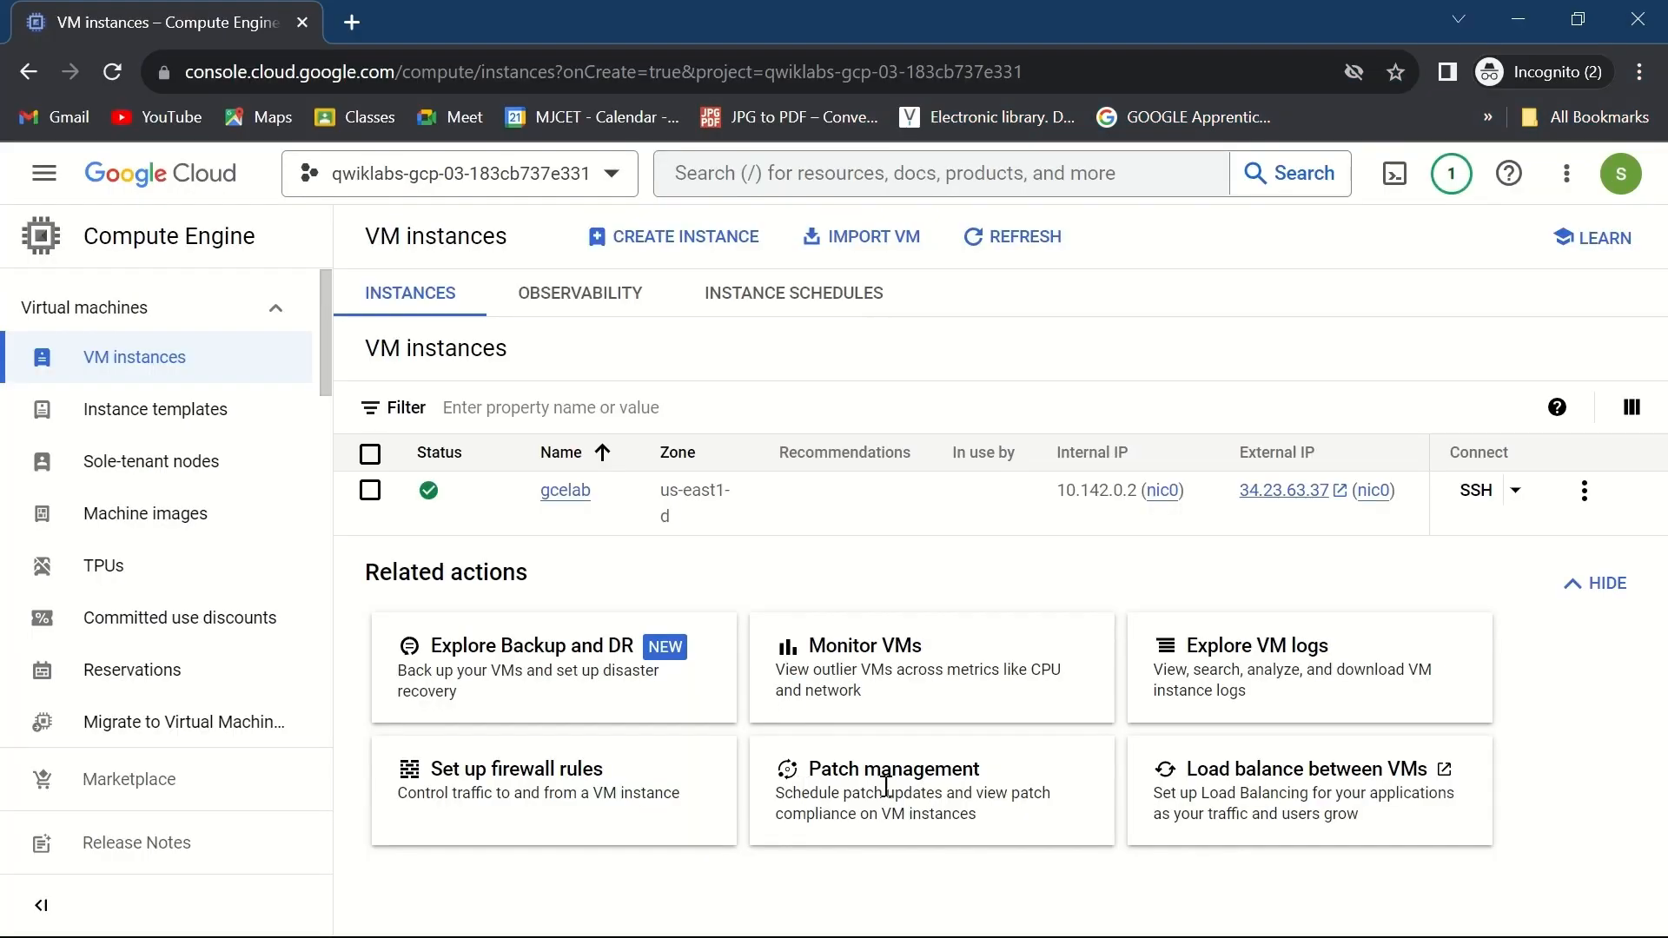
pyautogui.press('super')
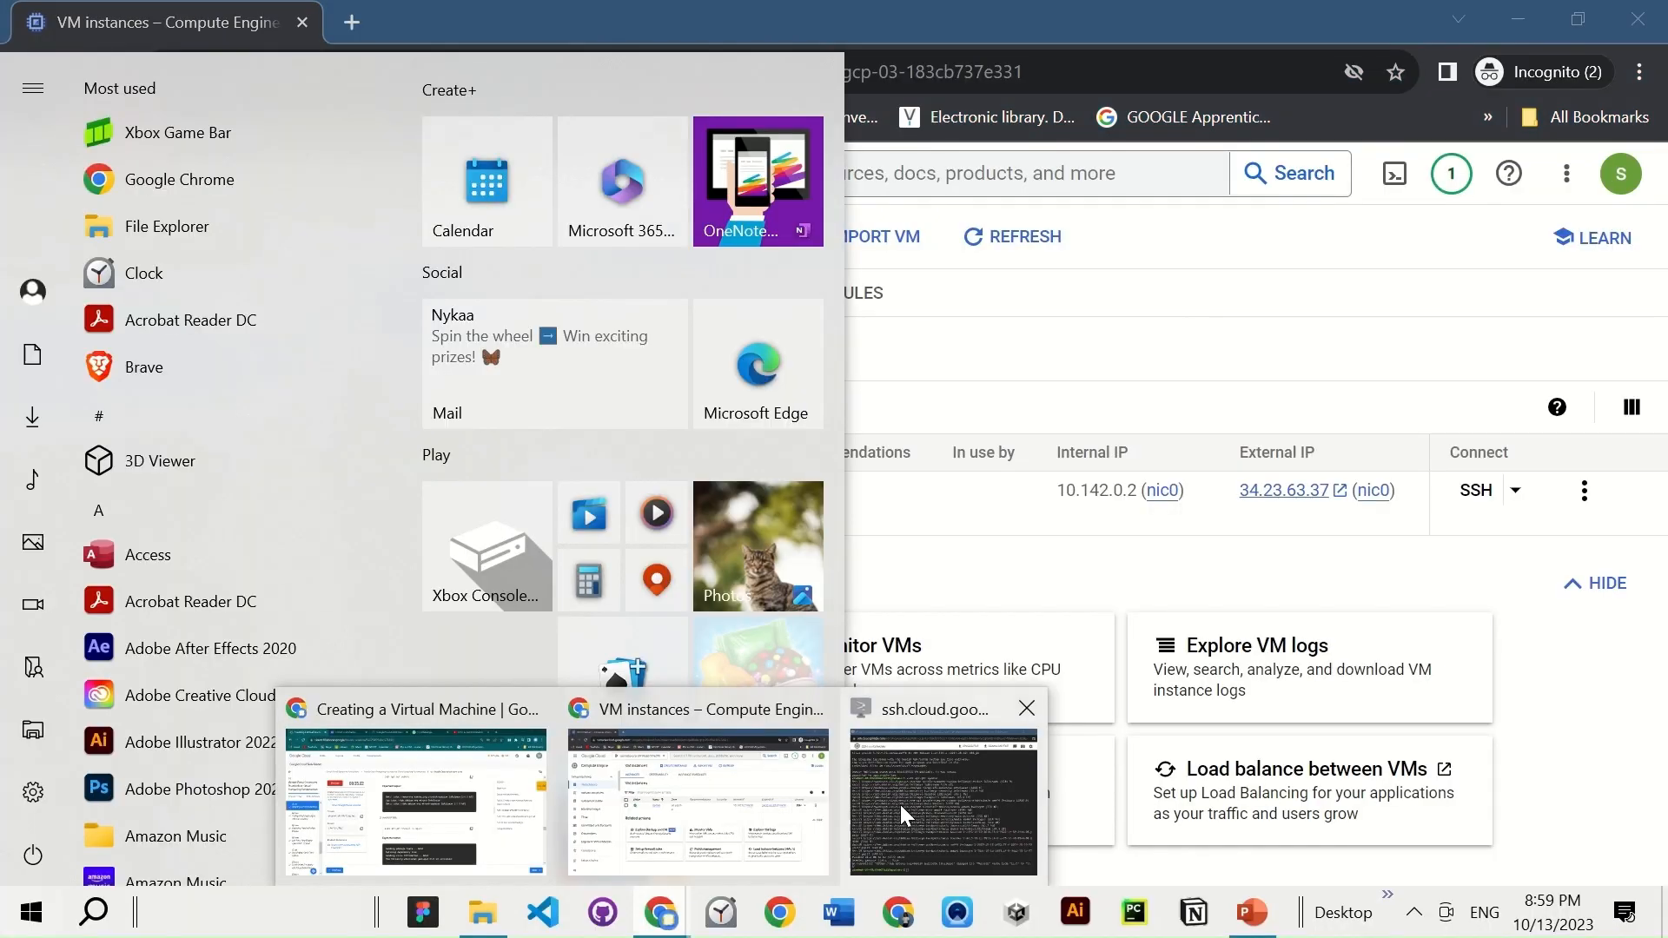
pyautogui.click(910, 803)
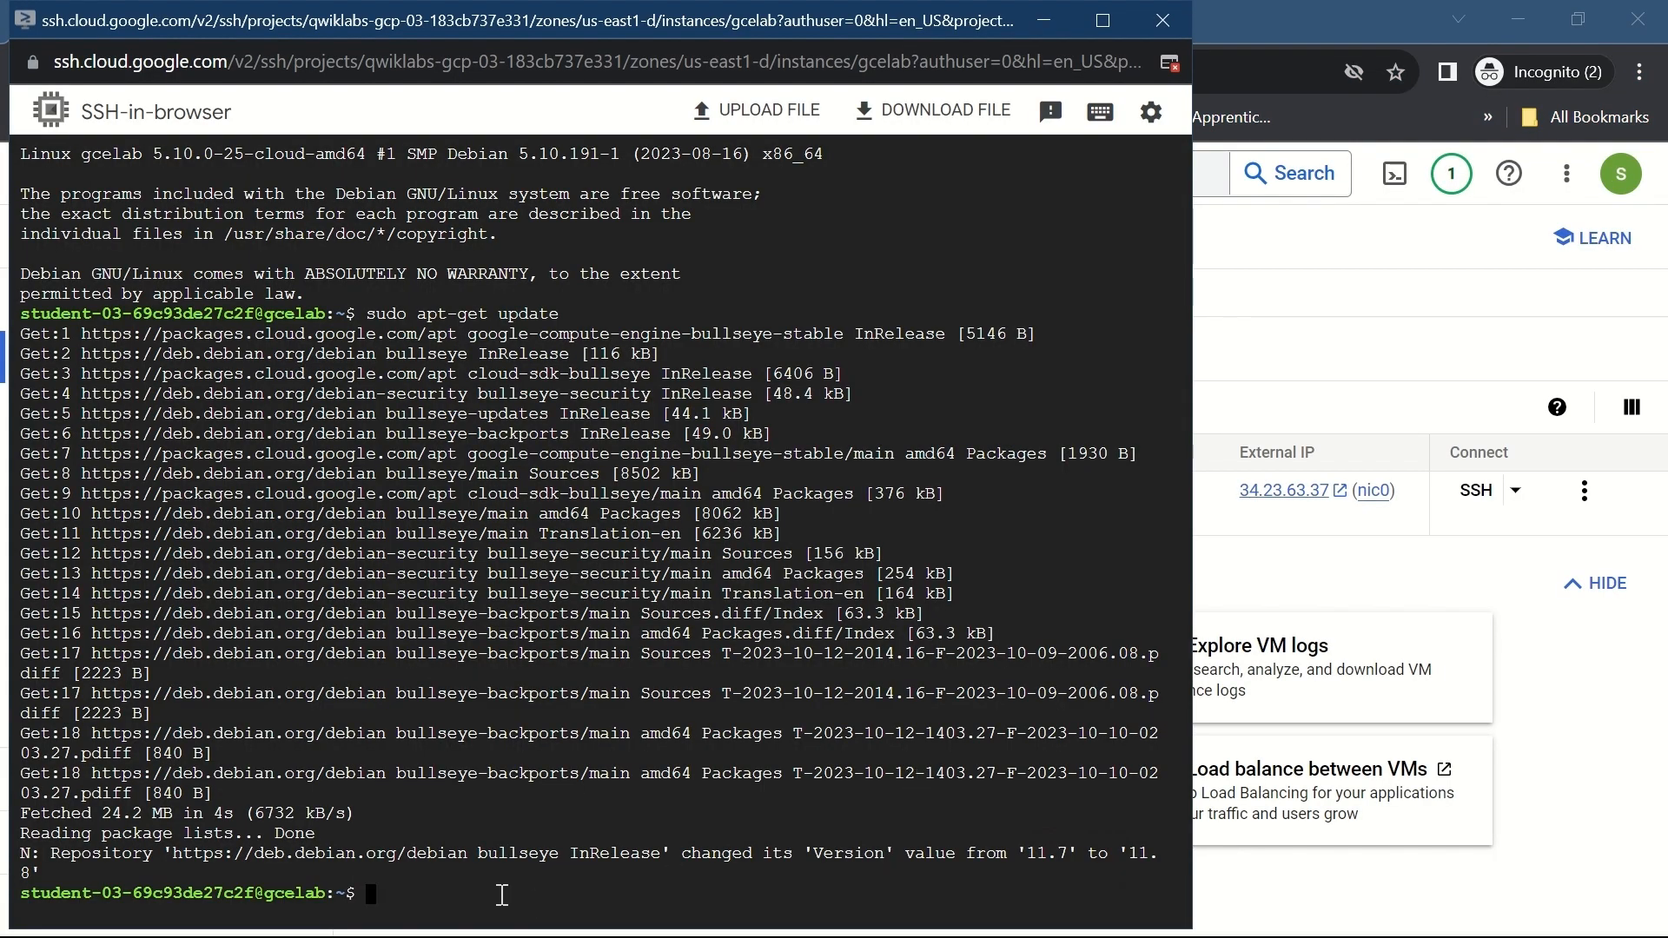
pyautogui.hotkey('ctrl', 'v')
pyautogui.press('Return')
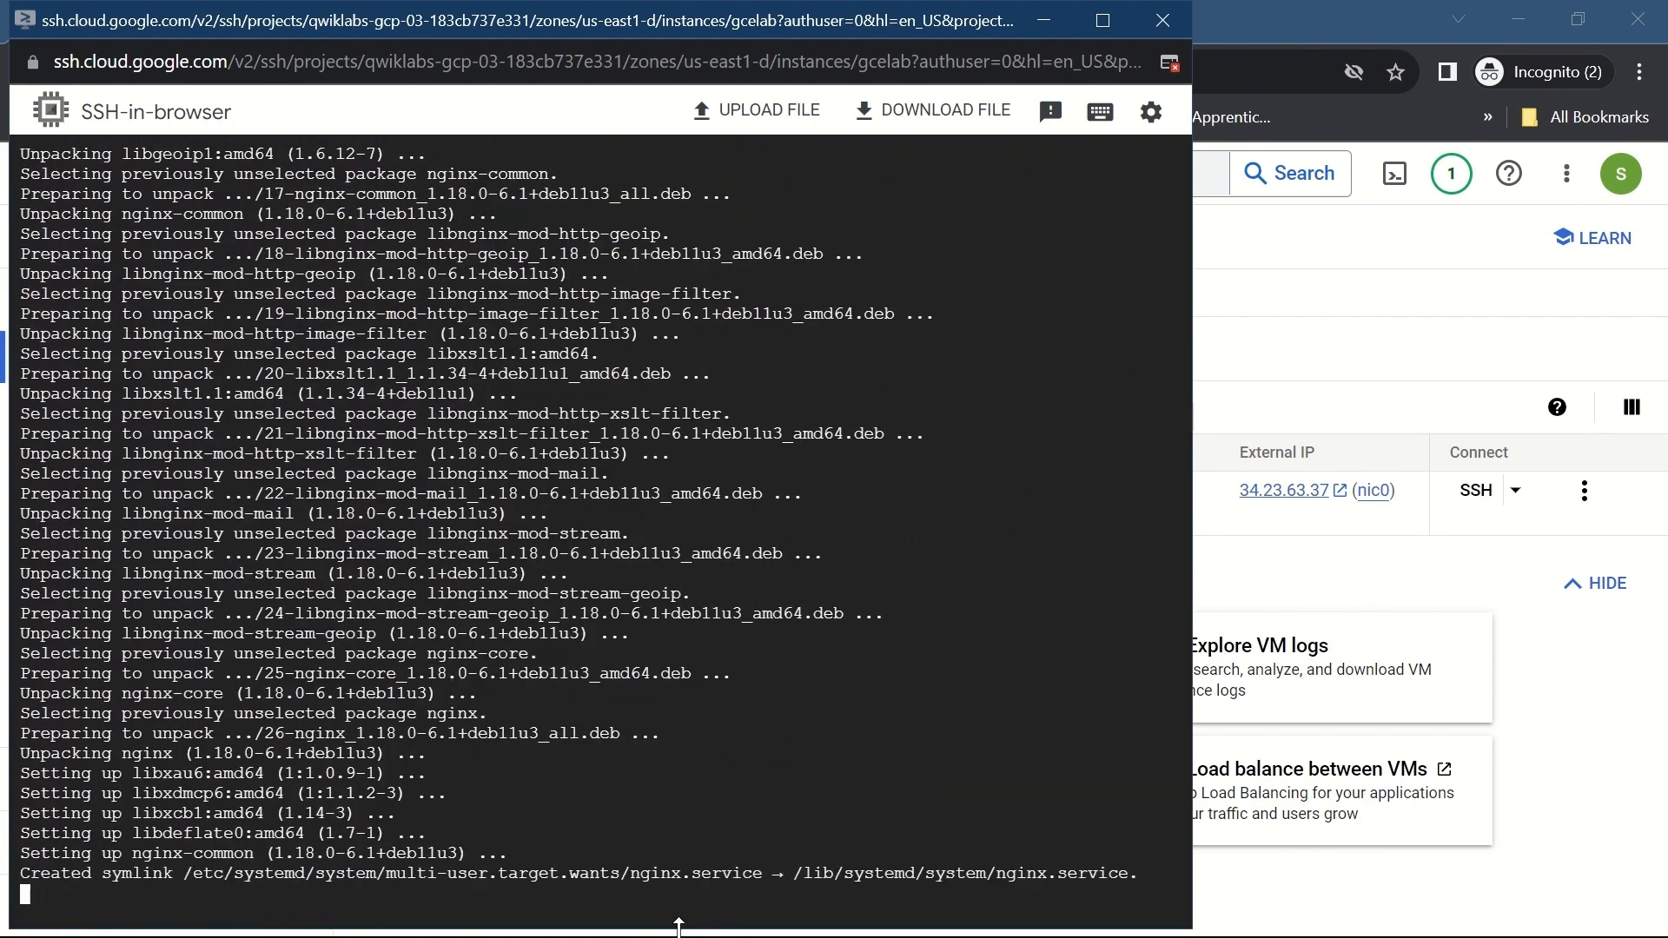
# Switch to the lab instructions and copy the NGINX check command ps auwx | grep nginx from Task 2
pyautogui.press('super')
pyautogui.moveTo(660, 912)
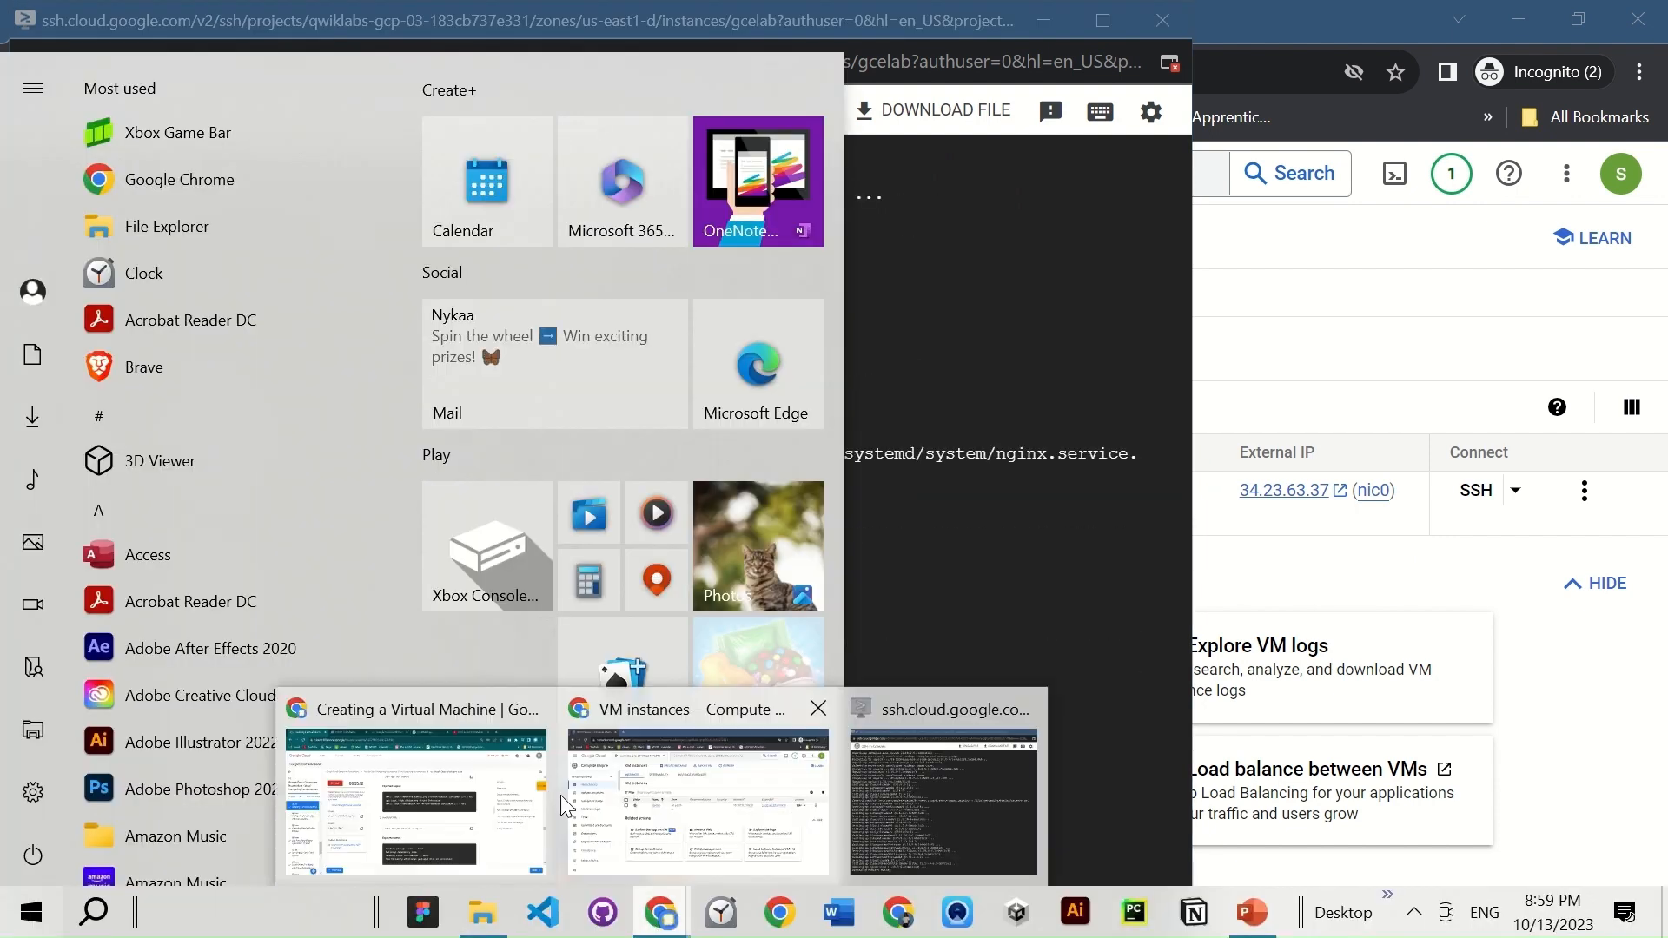
pyautogui.click(415, 770)
pyautogui.scroll(-5, 950, 708)
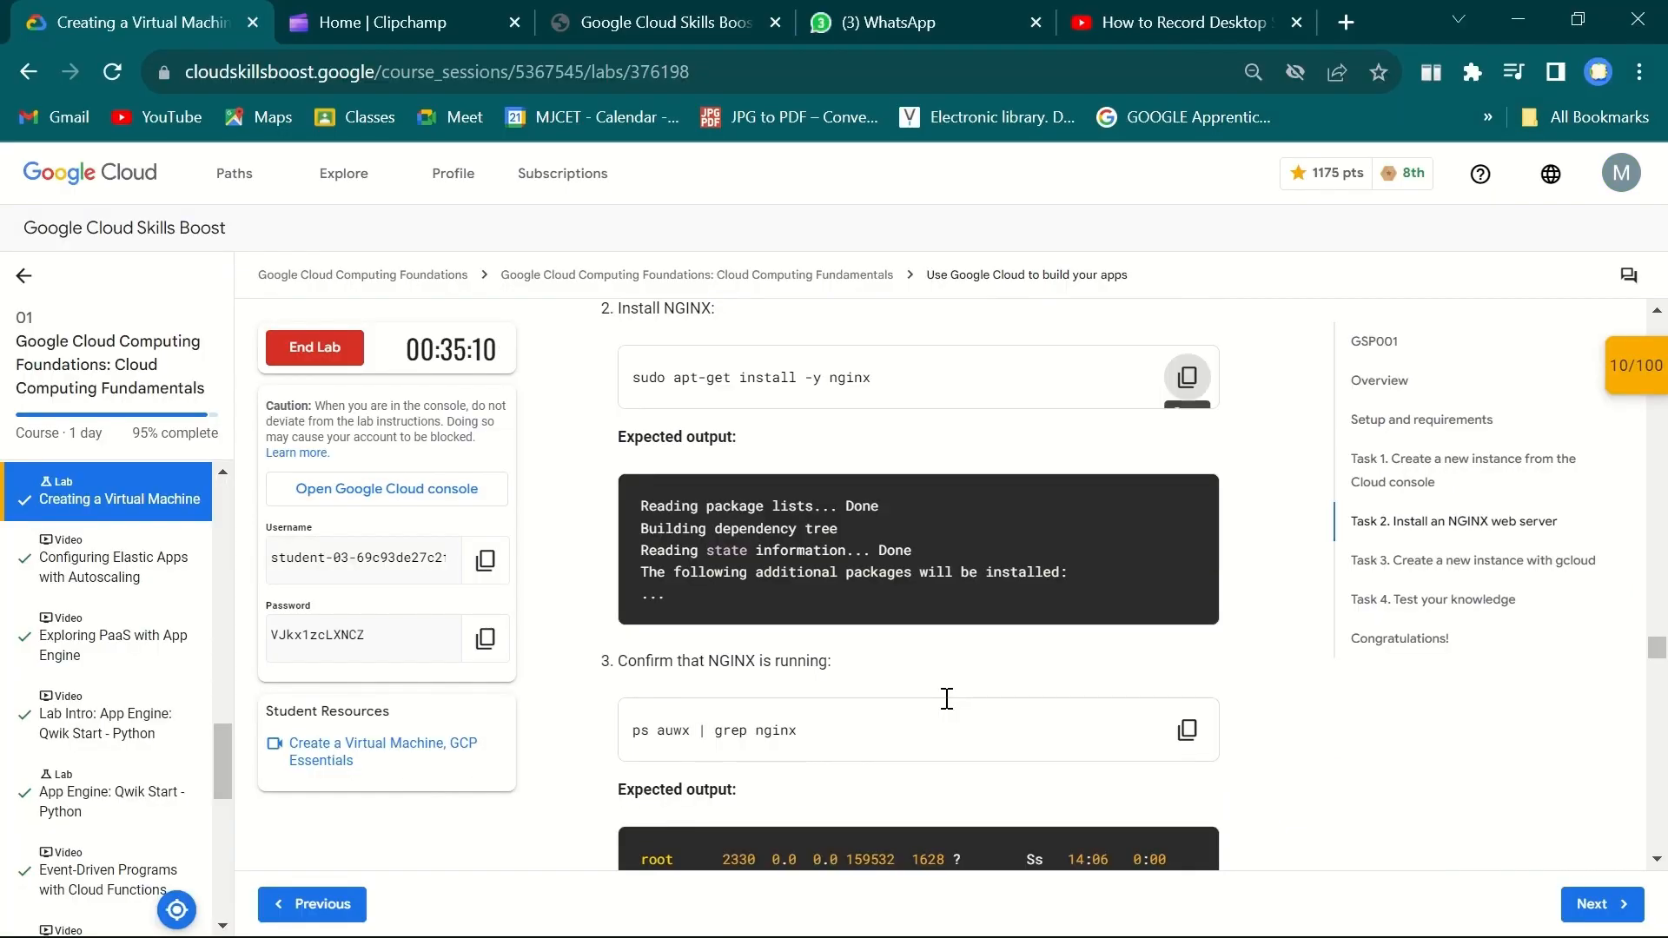
pyautogui.click(1189, 601)
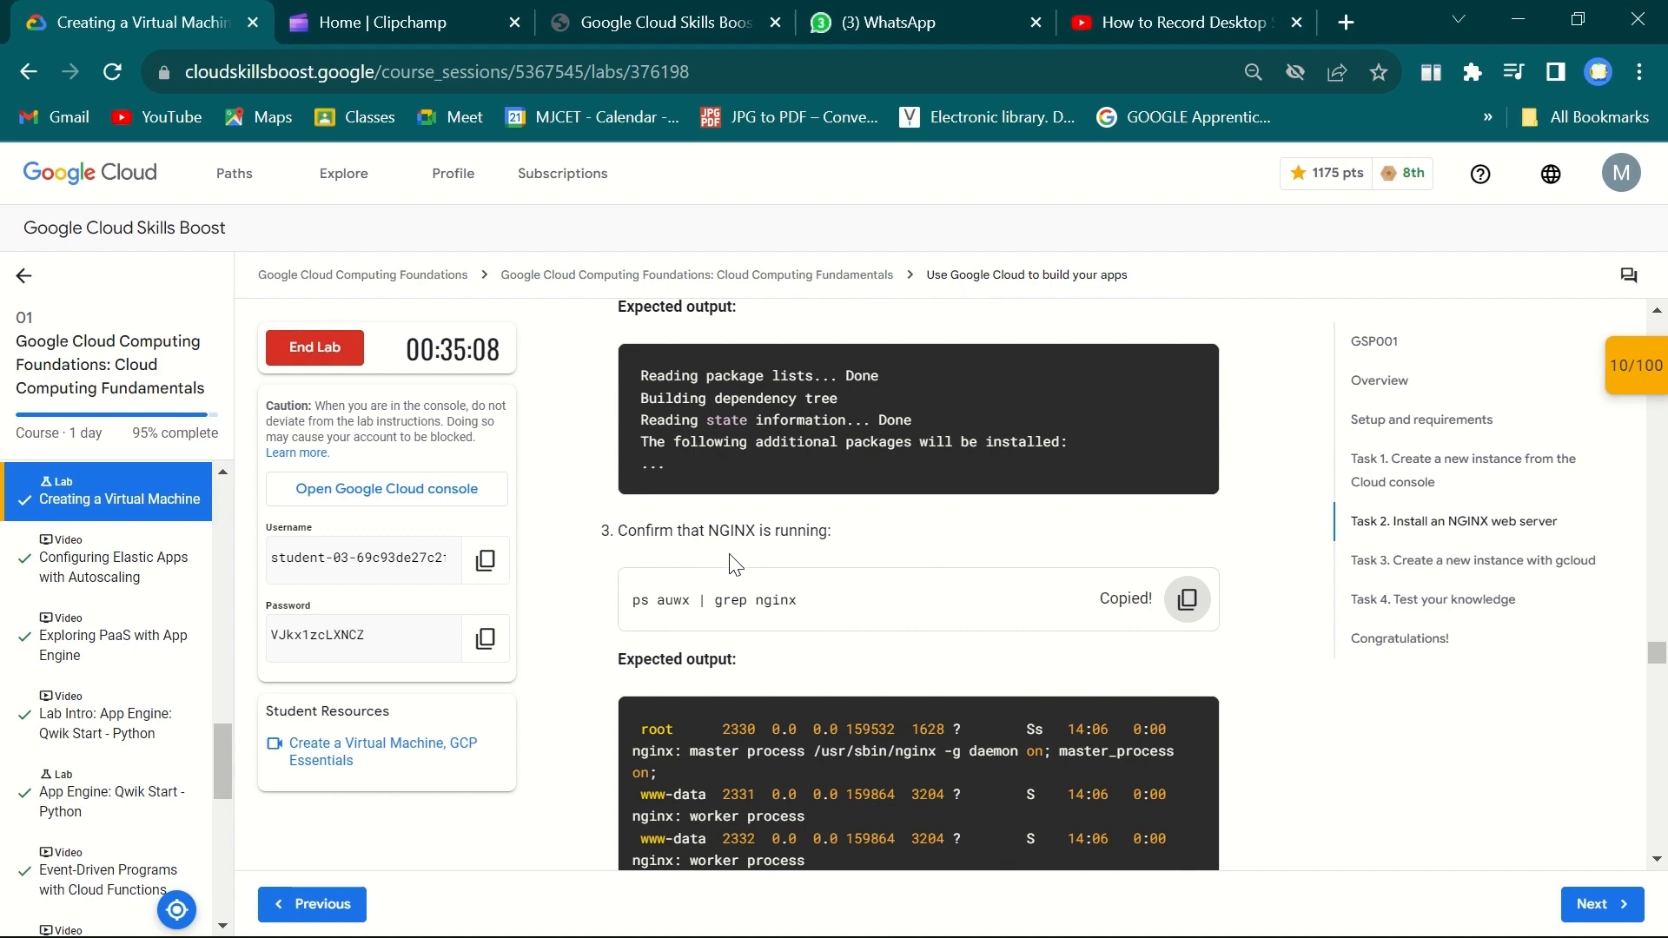
pyautogui.scroll(-4, 676, 860)
pyautogui.scroll(-3, 688, 890)
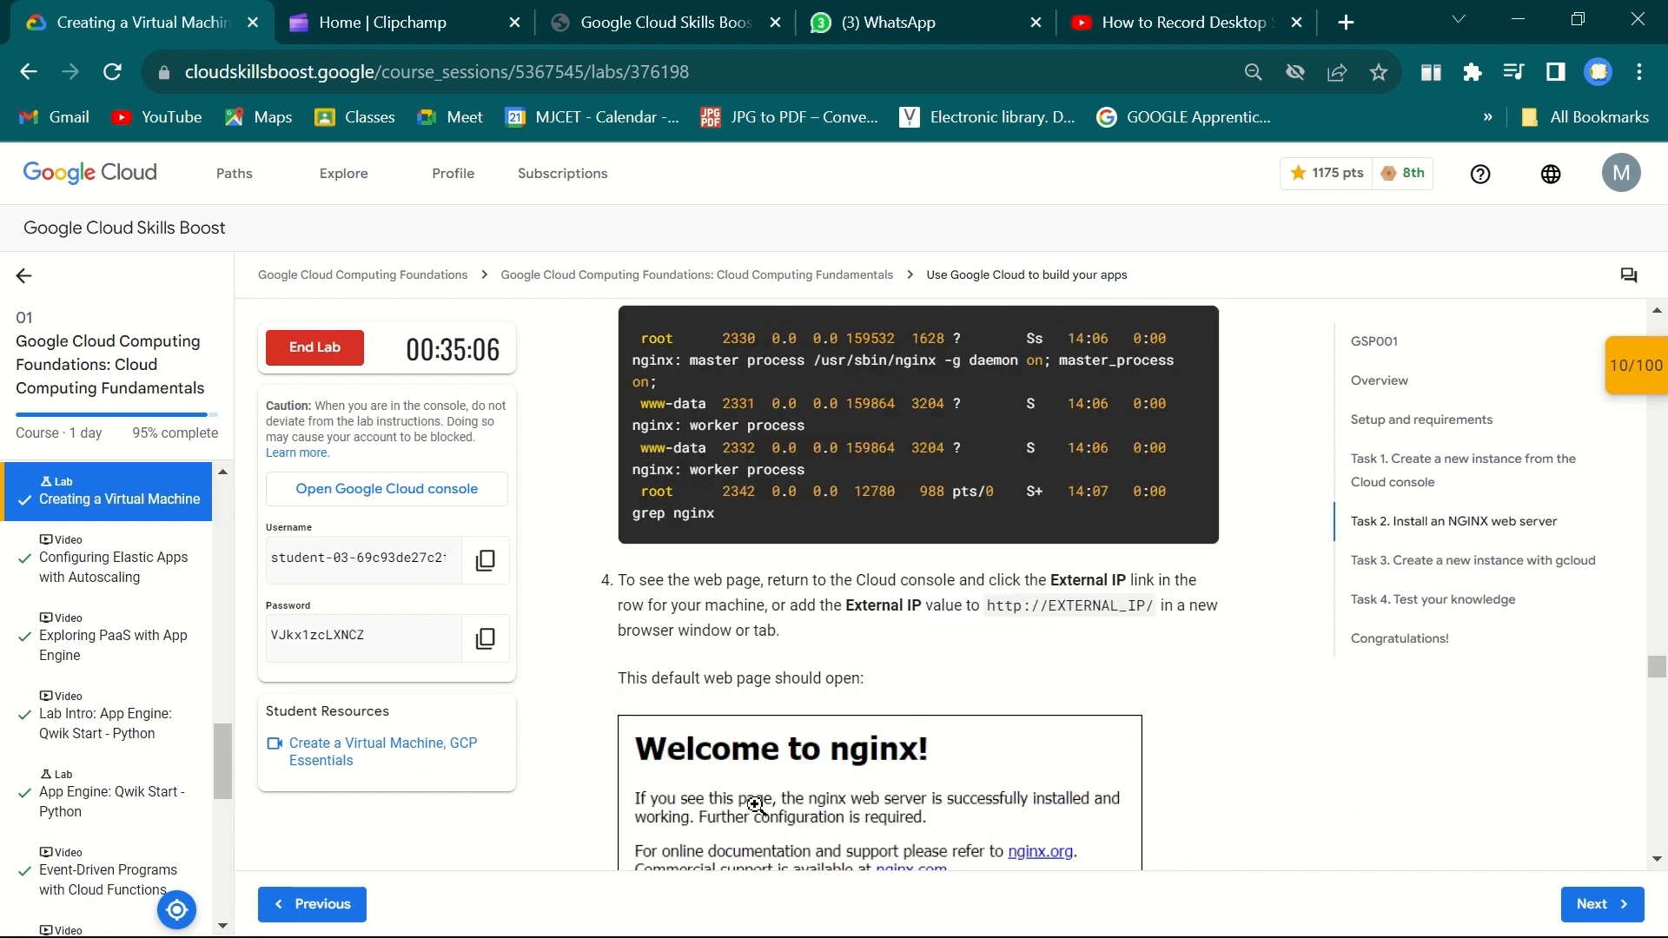
# Switch to the gcelab SSH session and run the copied command ps auwx | grep nginx
pyautogui.press('super')
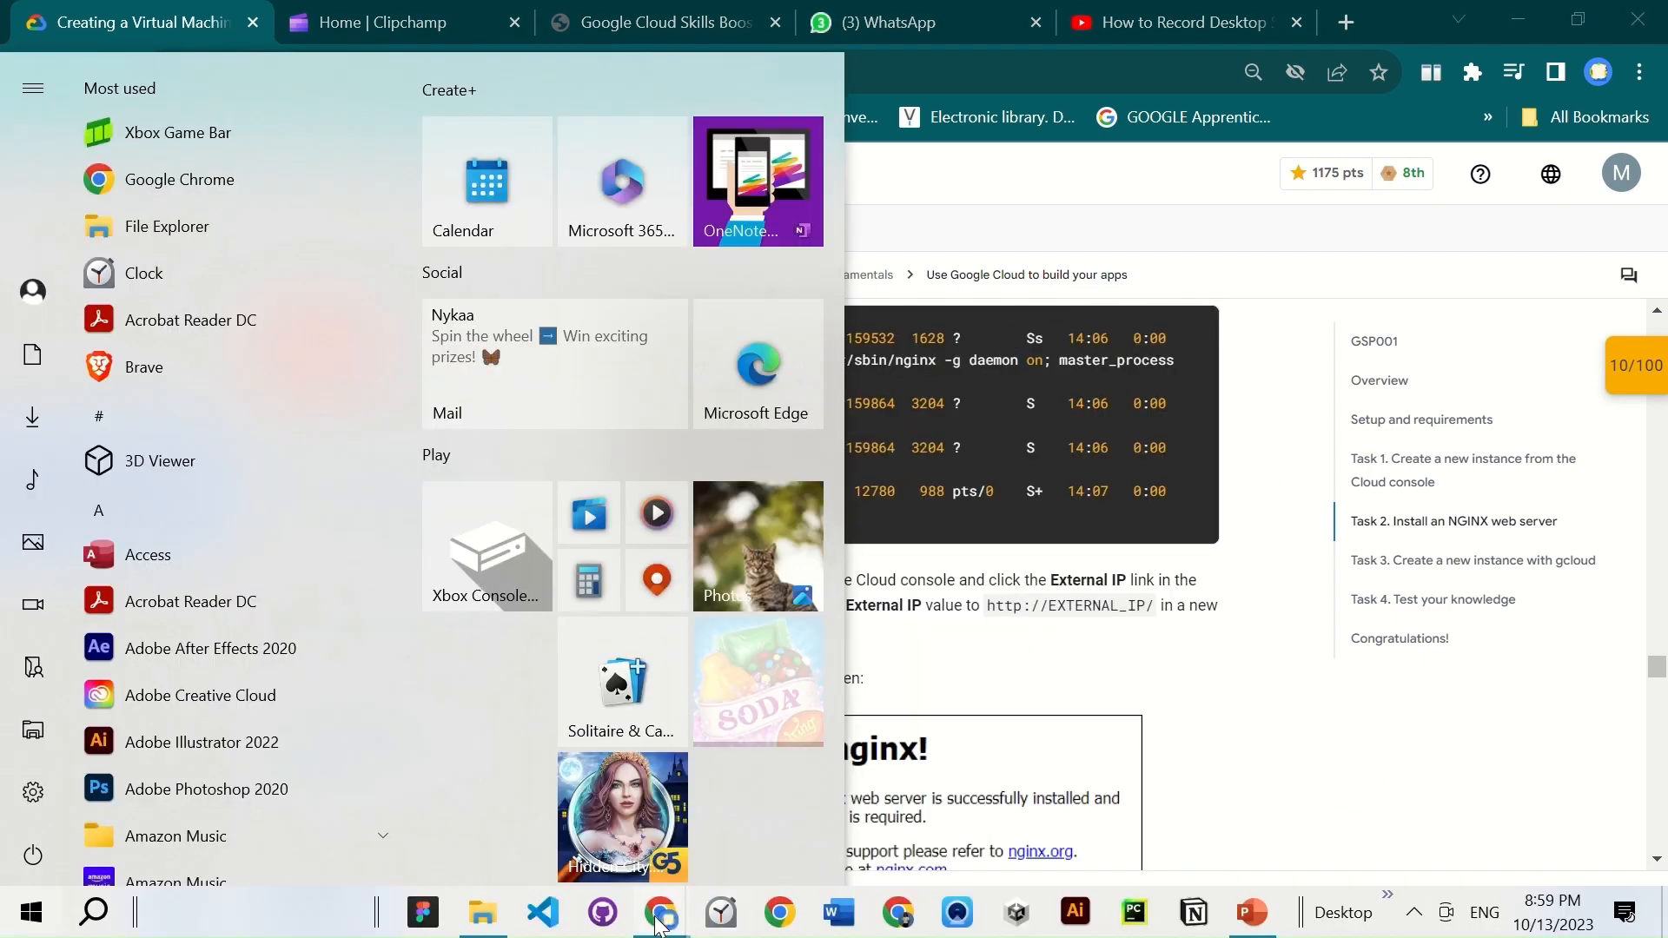
pyautogui.moveTo(662, 912)
pyautogui.click(923, 789)
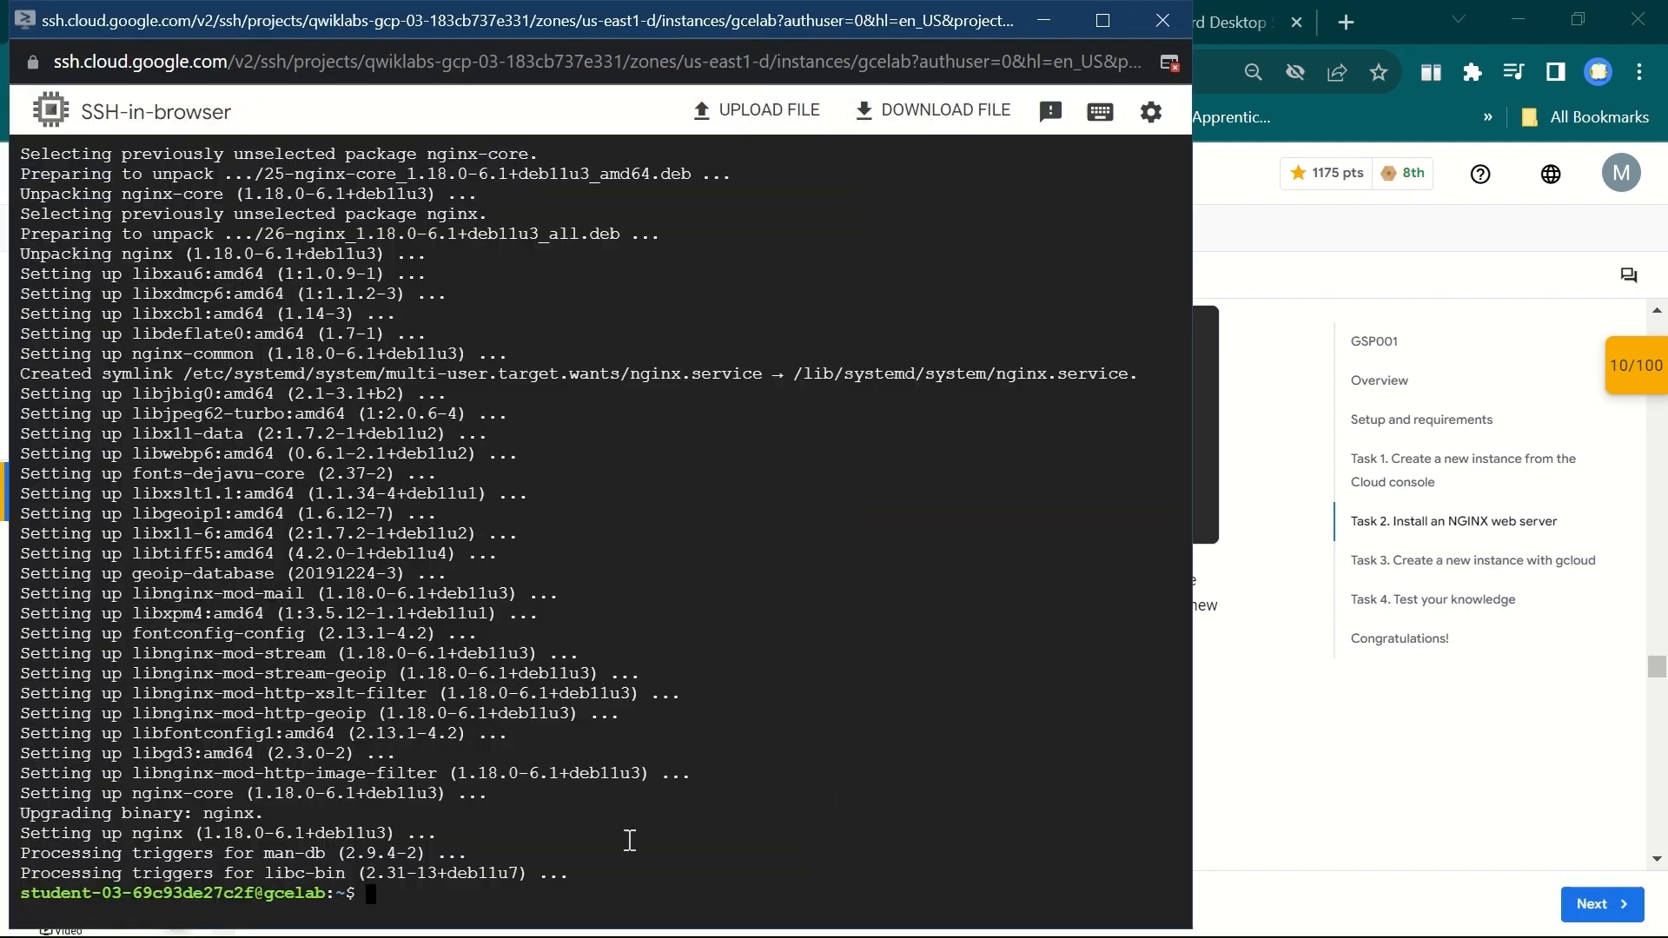
pyautogui.hotkey('ctrl', 'v')
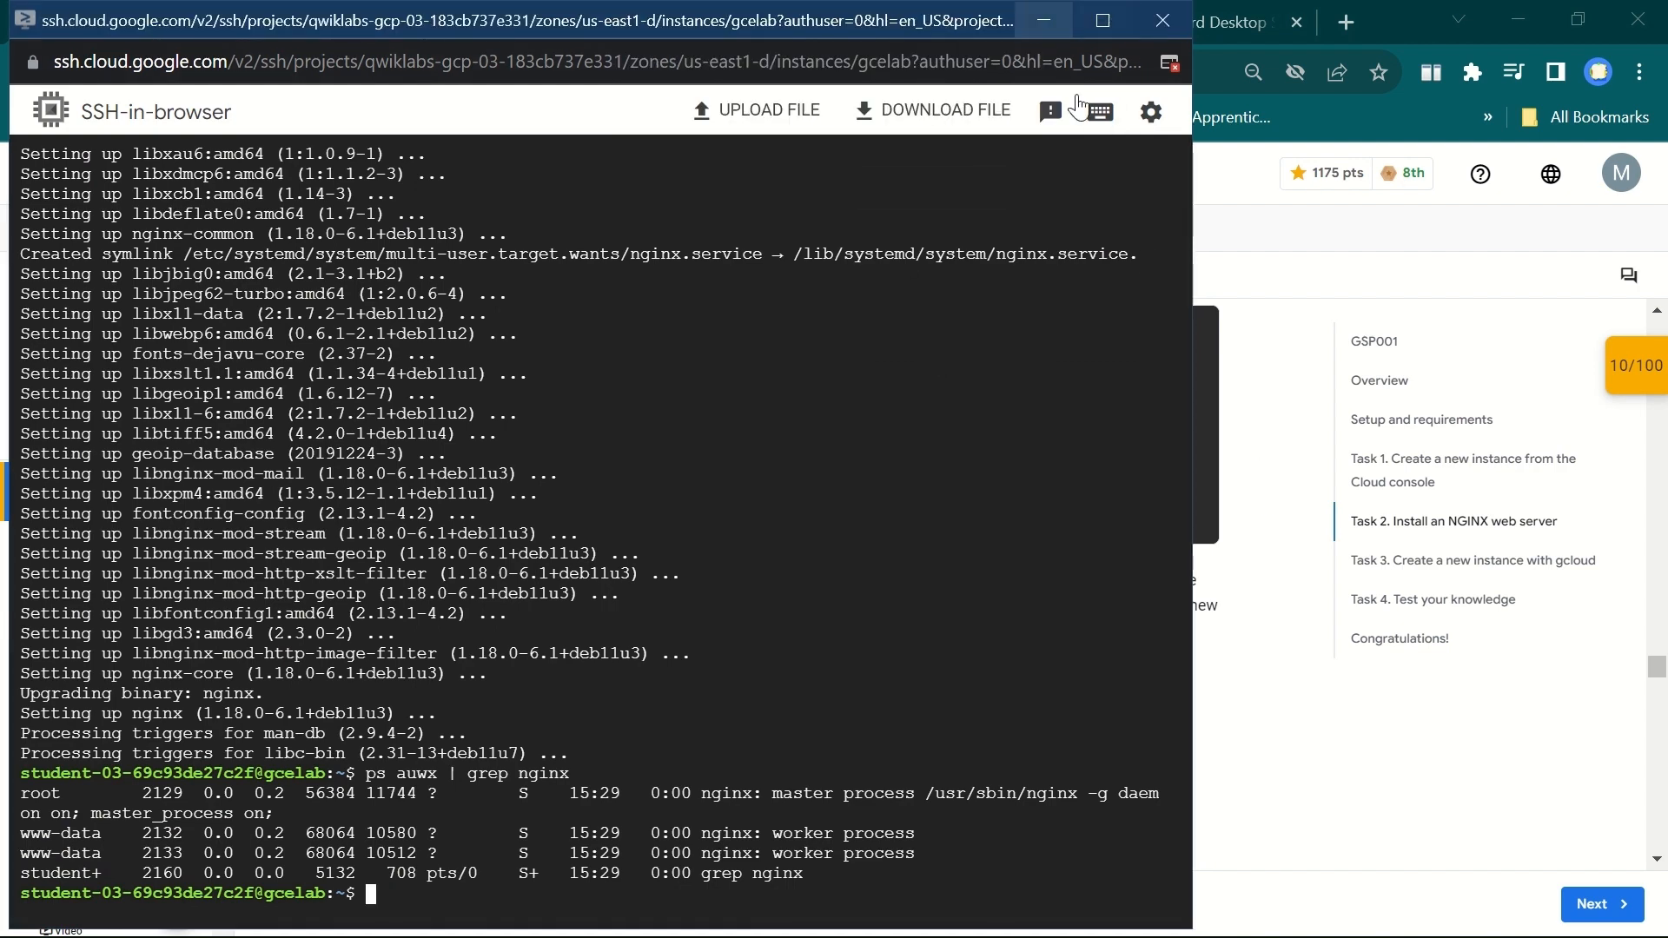
# Switch to the VM instances page in the console and open the gcelab instance's external IP to view the NGINX default page
pyautogui.click(1283, 643)
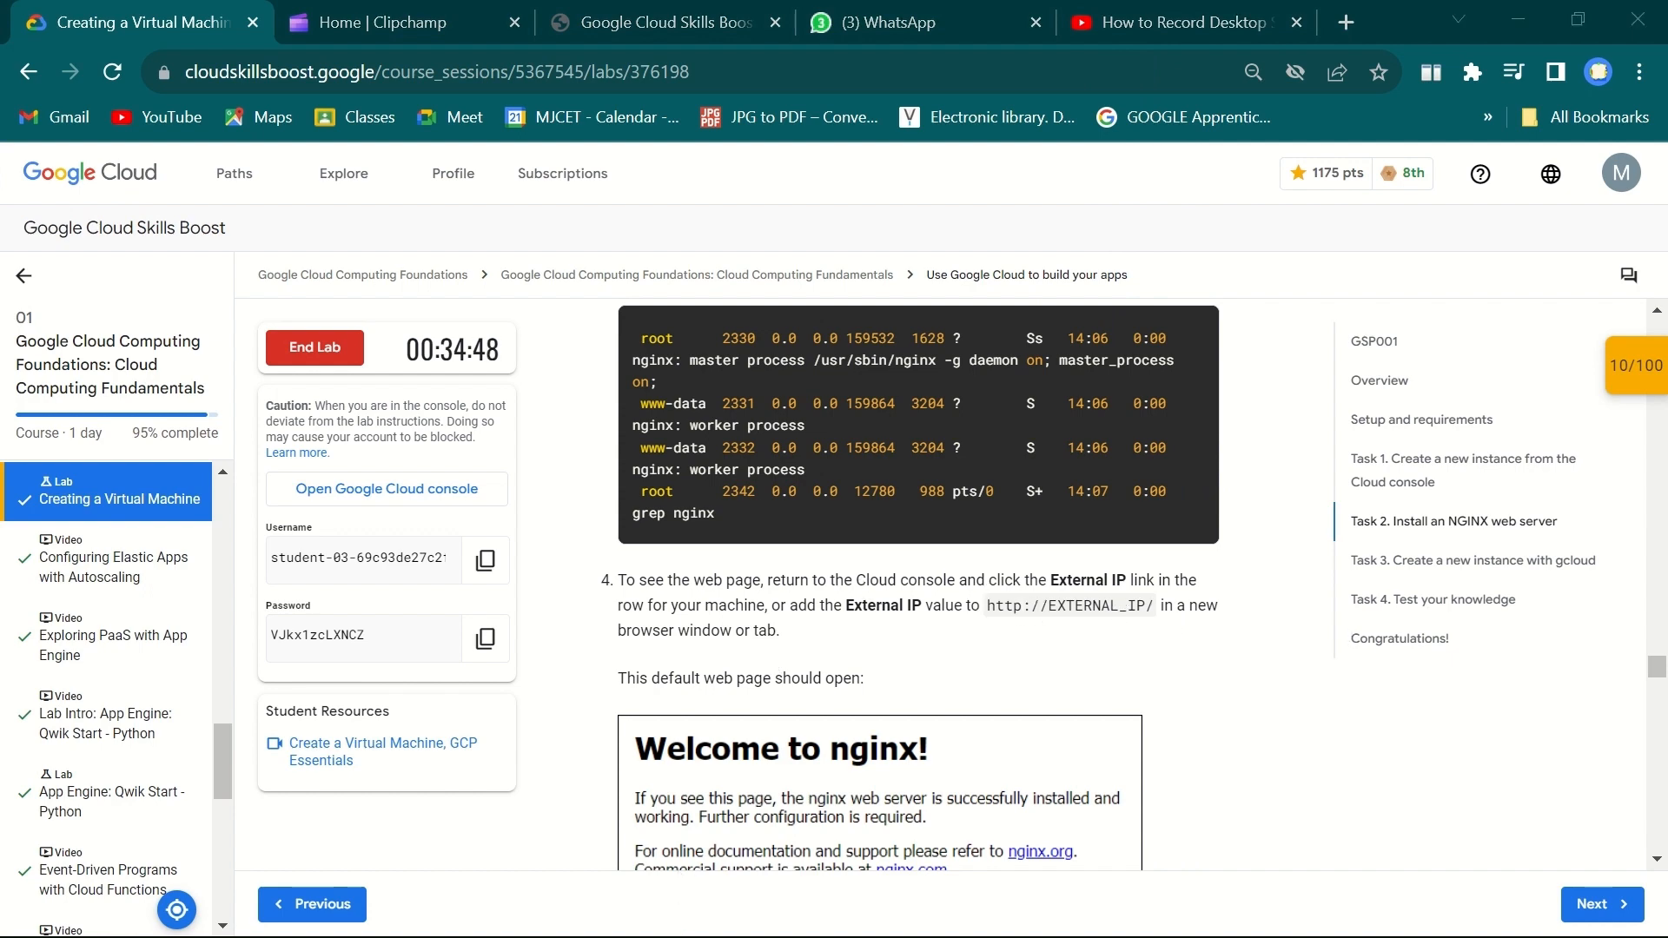
pyautogui.press('super')
pyautogui.moveTo(660, 921)
pyautogui.click(747, 784)
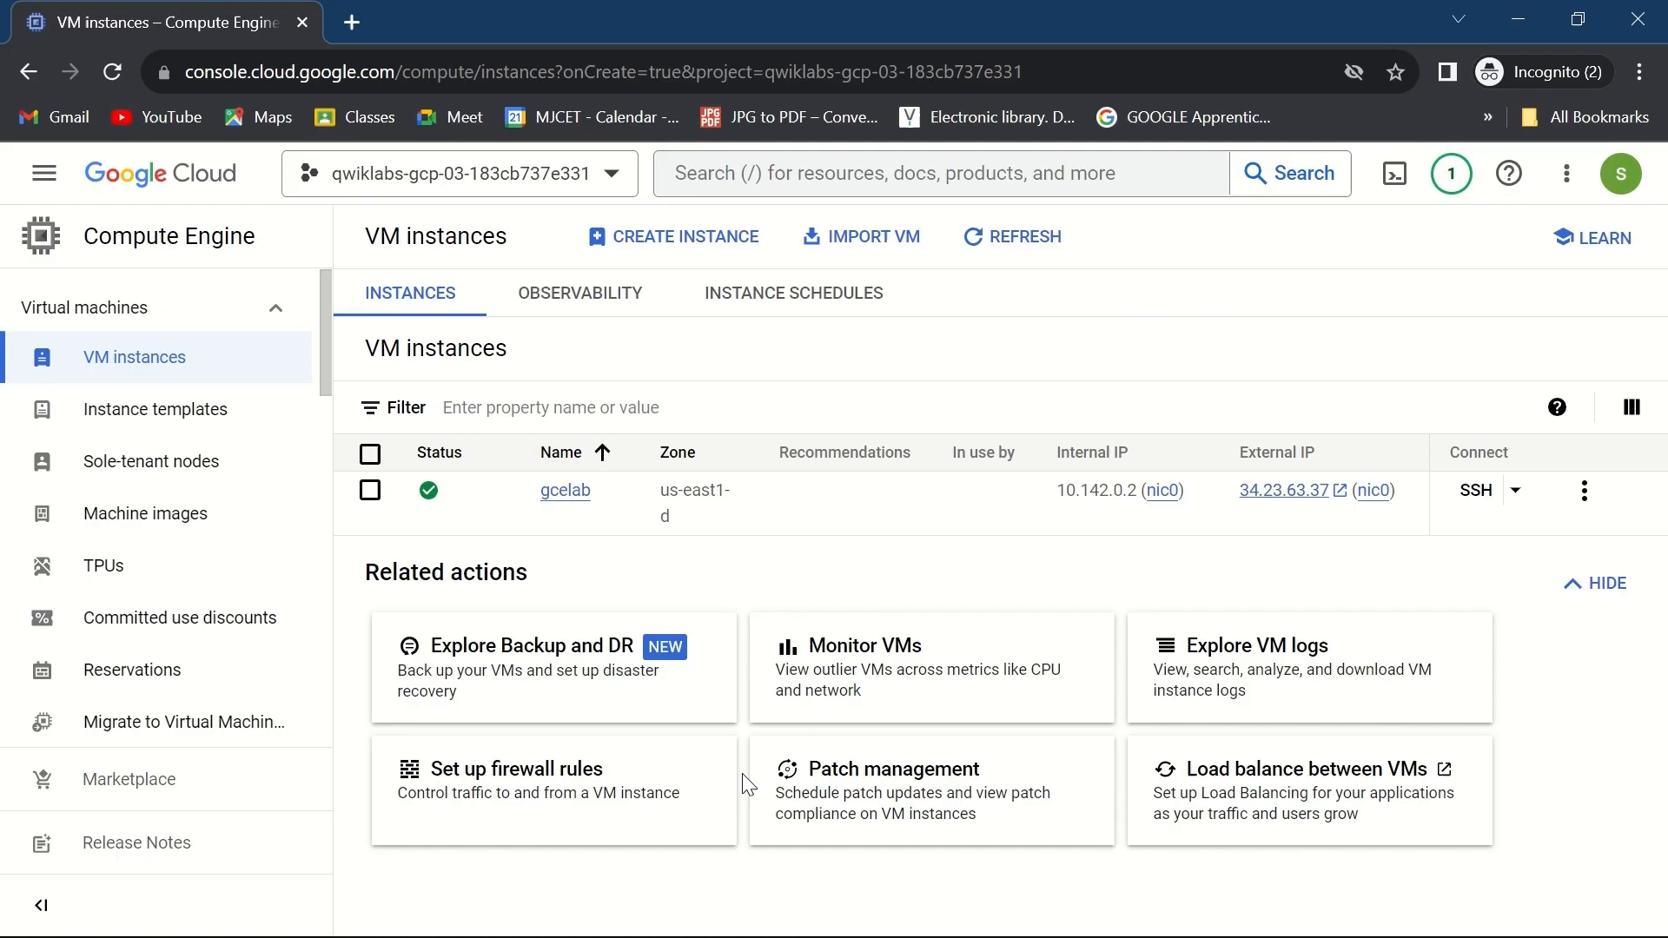
pyautogui.click(1308, 491)
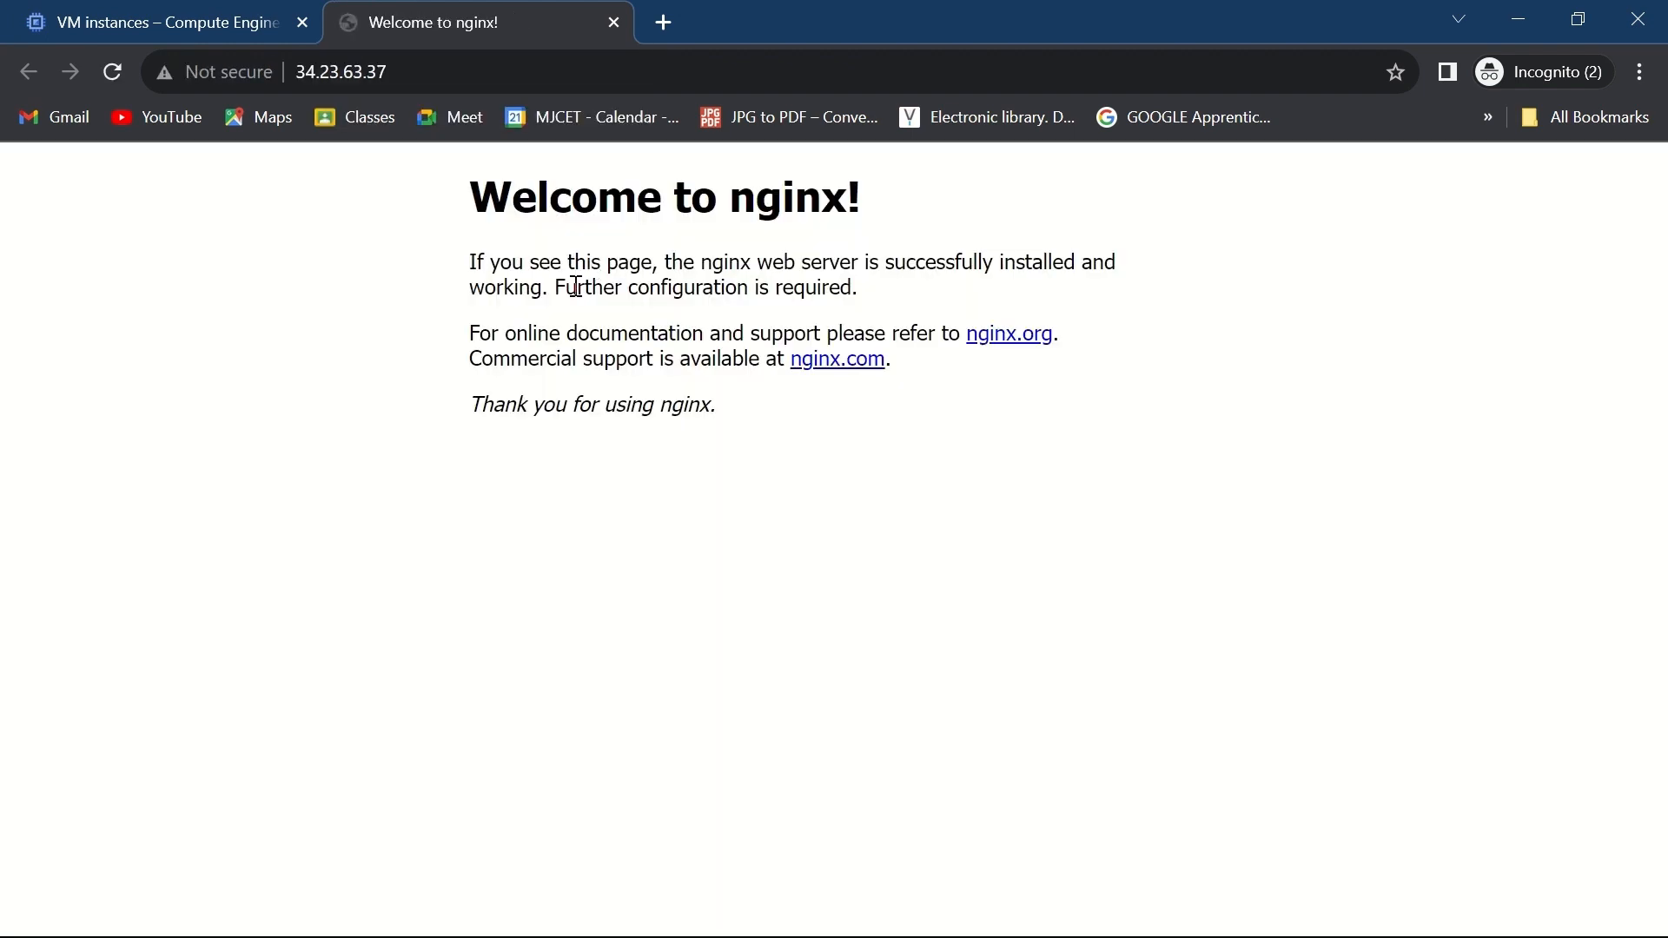
pyautogui.moveTo(495, 176); pyautogui.dragTo(752, 435)
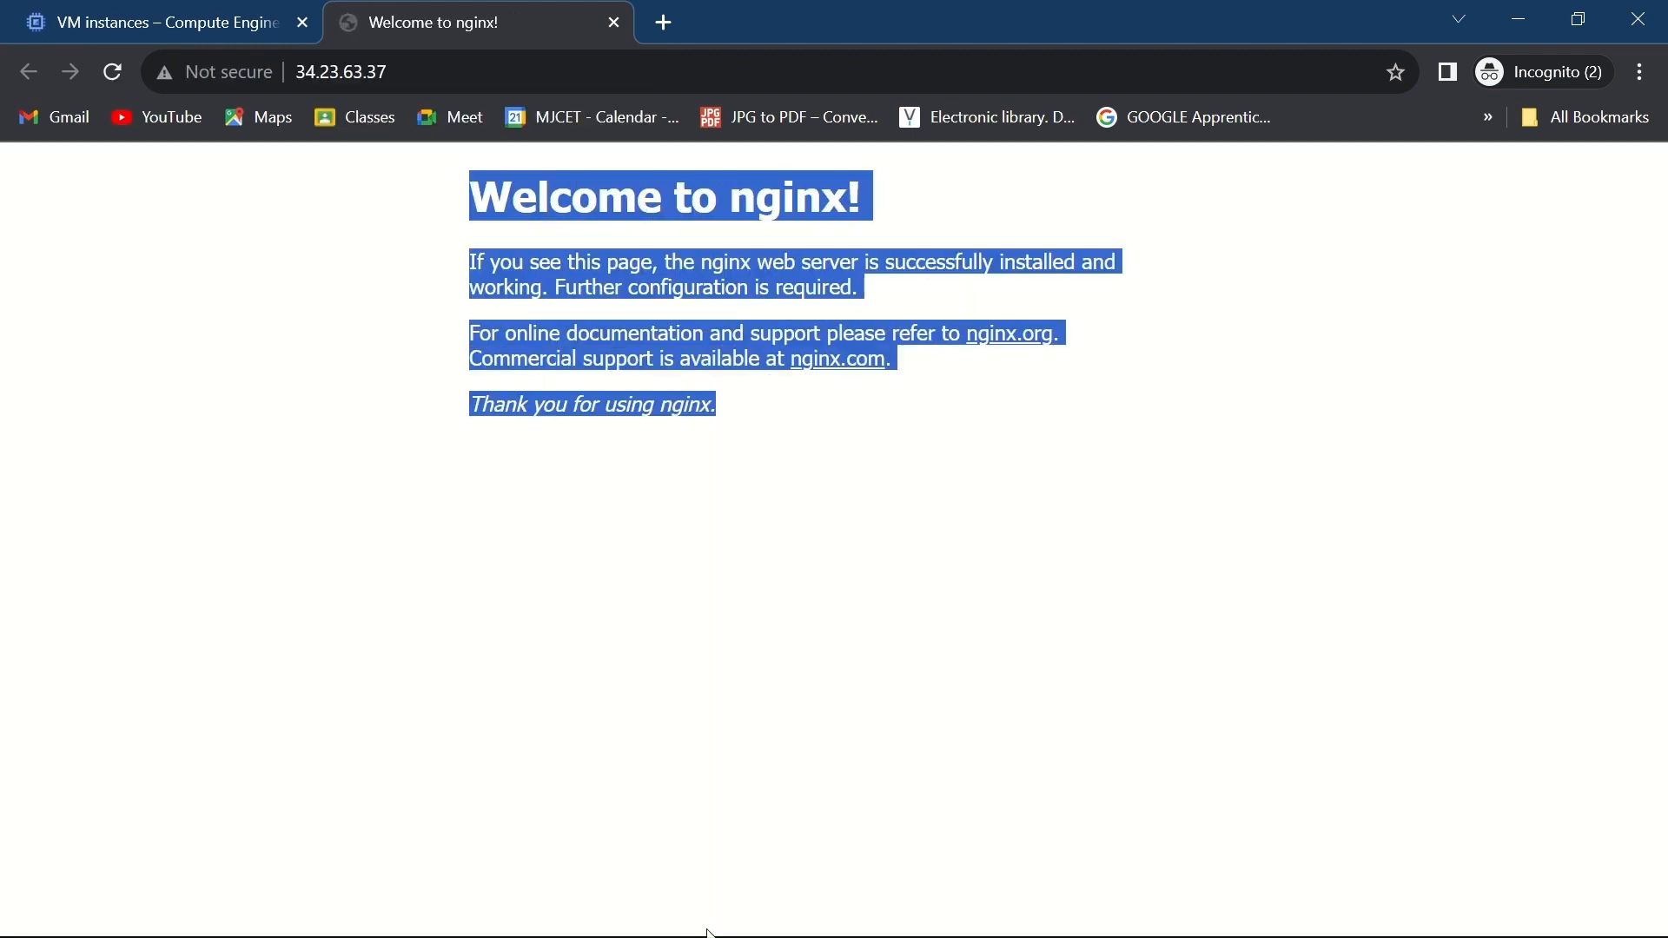
# Return to the lab instructions and check the progress of the Compute Engine instance and NGINX server task
pyautogui.press('super')
pyautogui.moveTo(660, 912)
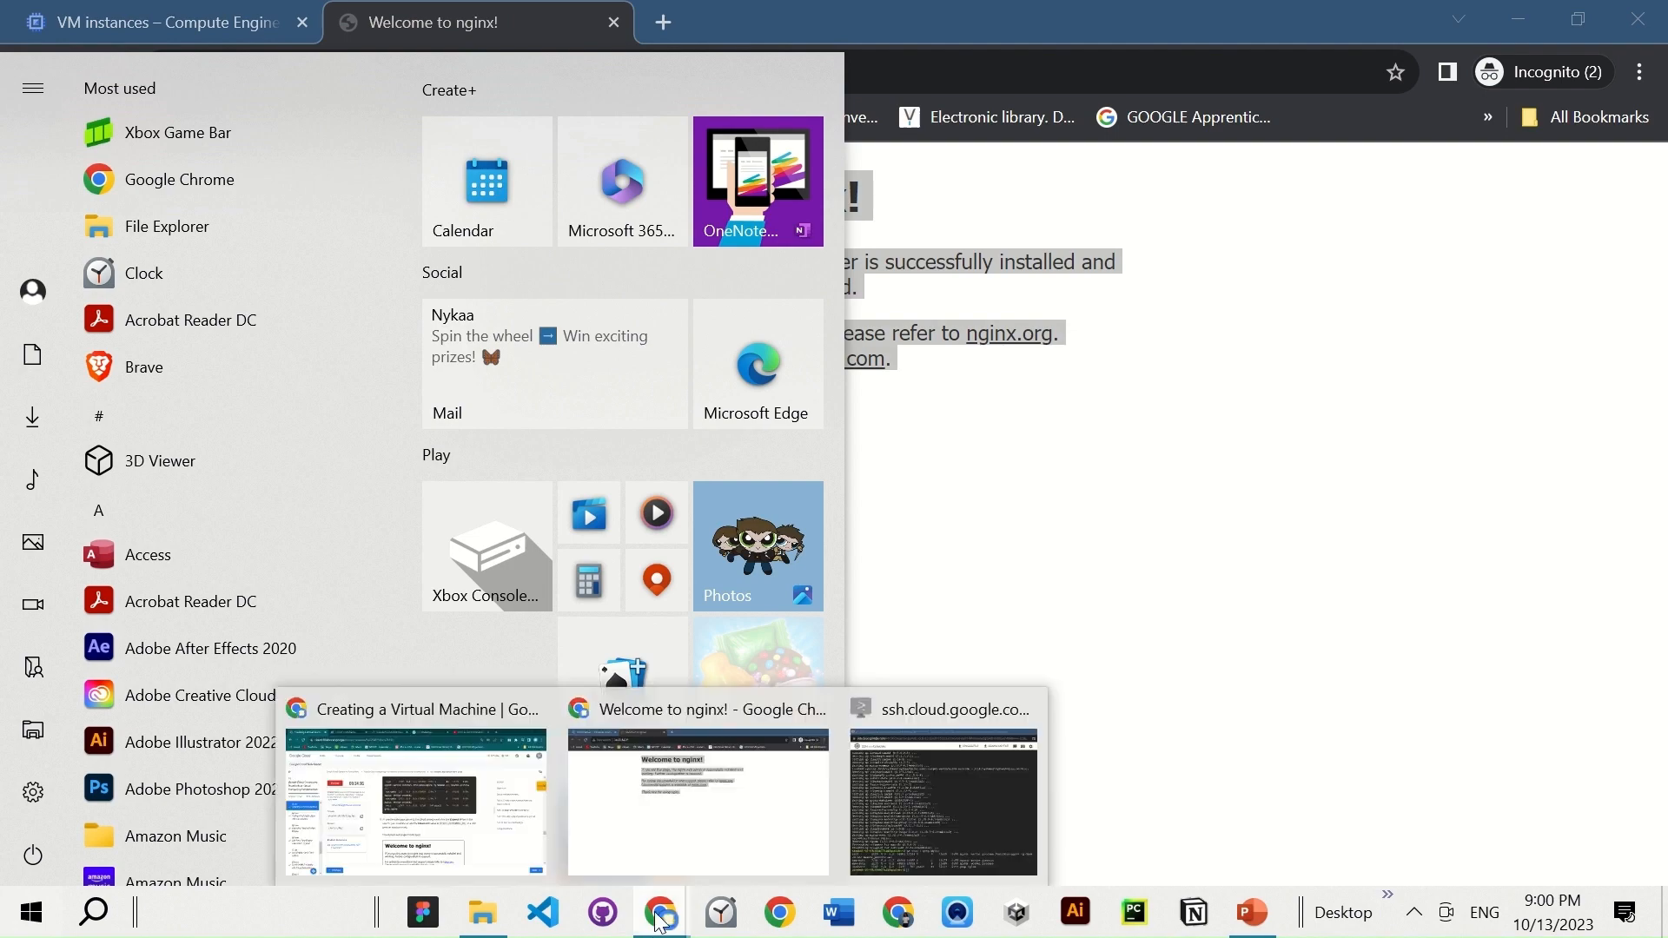
pyautogui.click(480, 809)
pyautogui.scroll(-7, 801, 488)
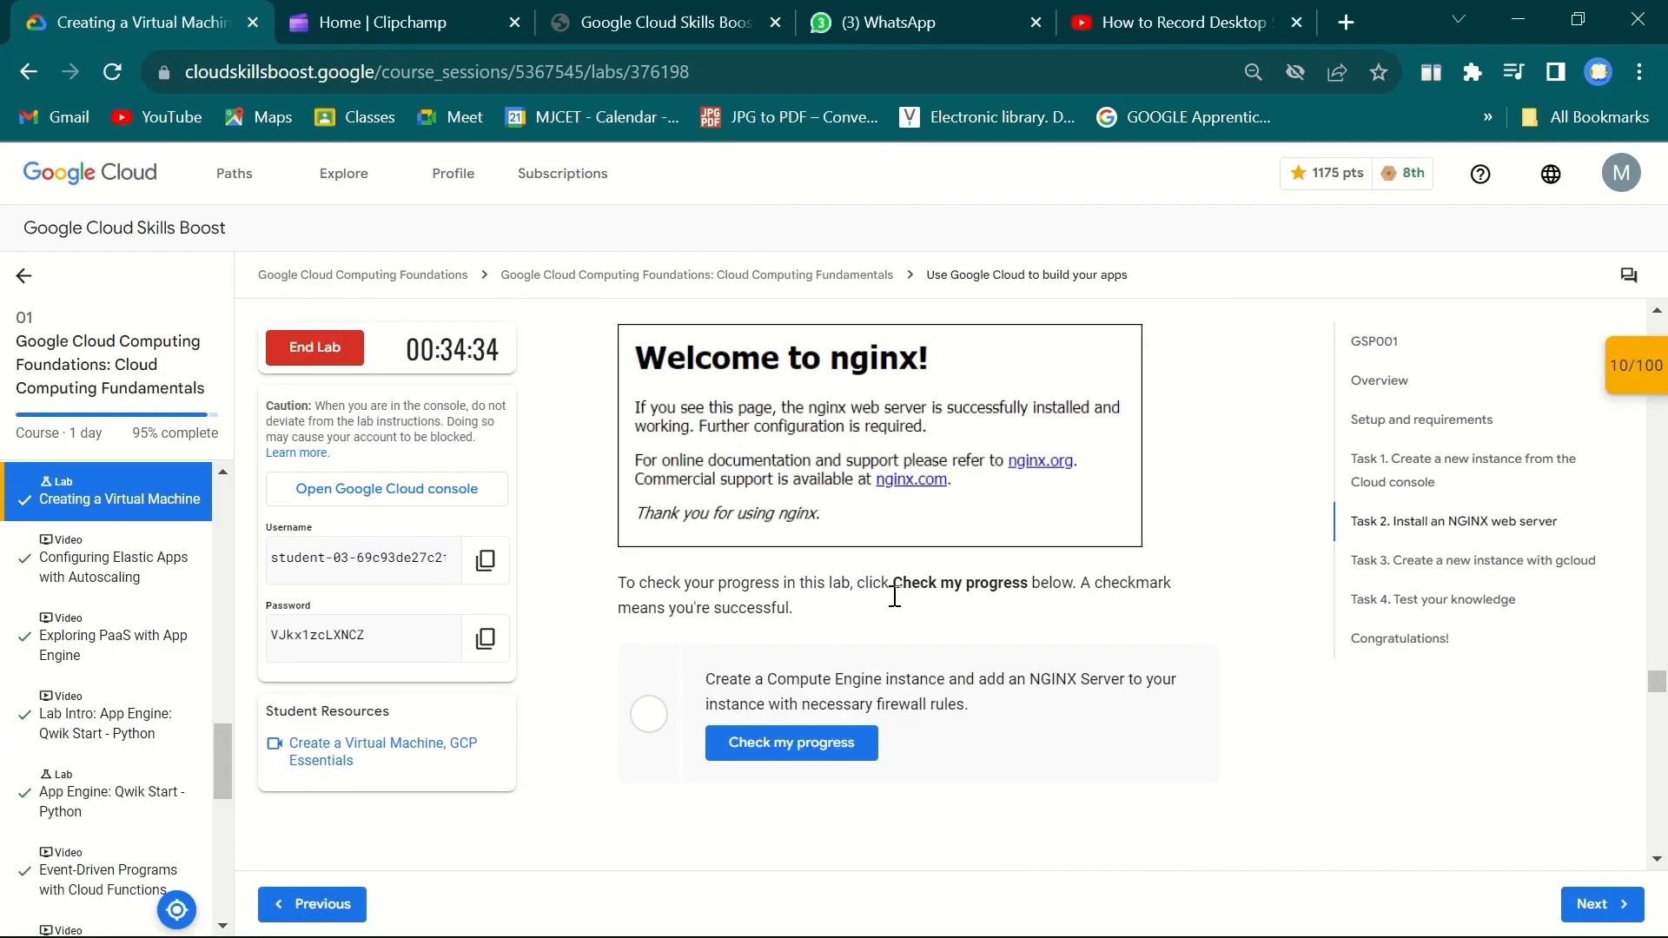
pyautogui.click(801, 488)
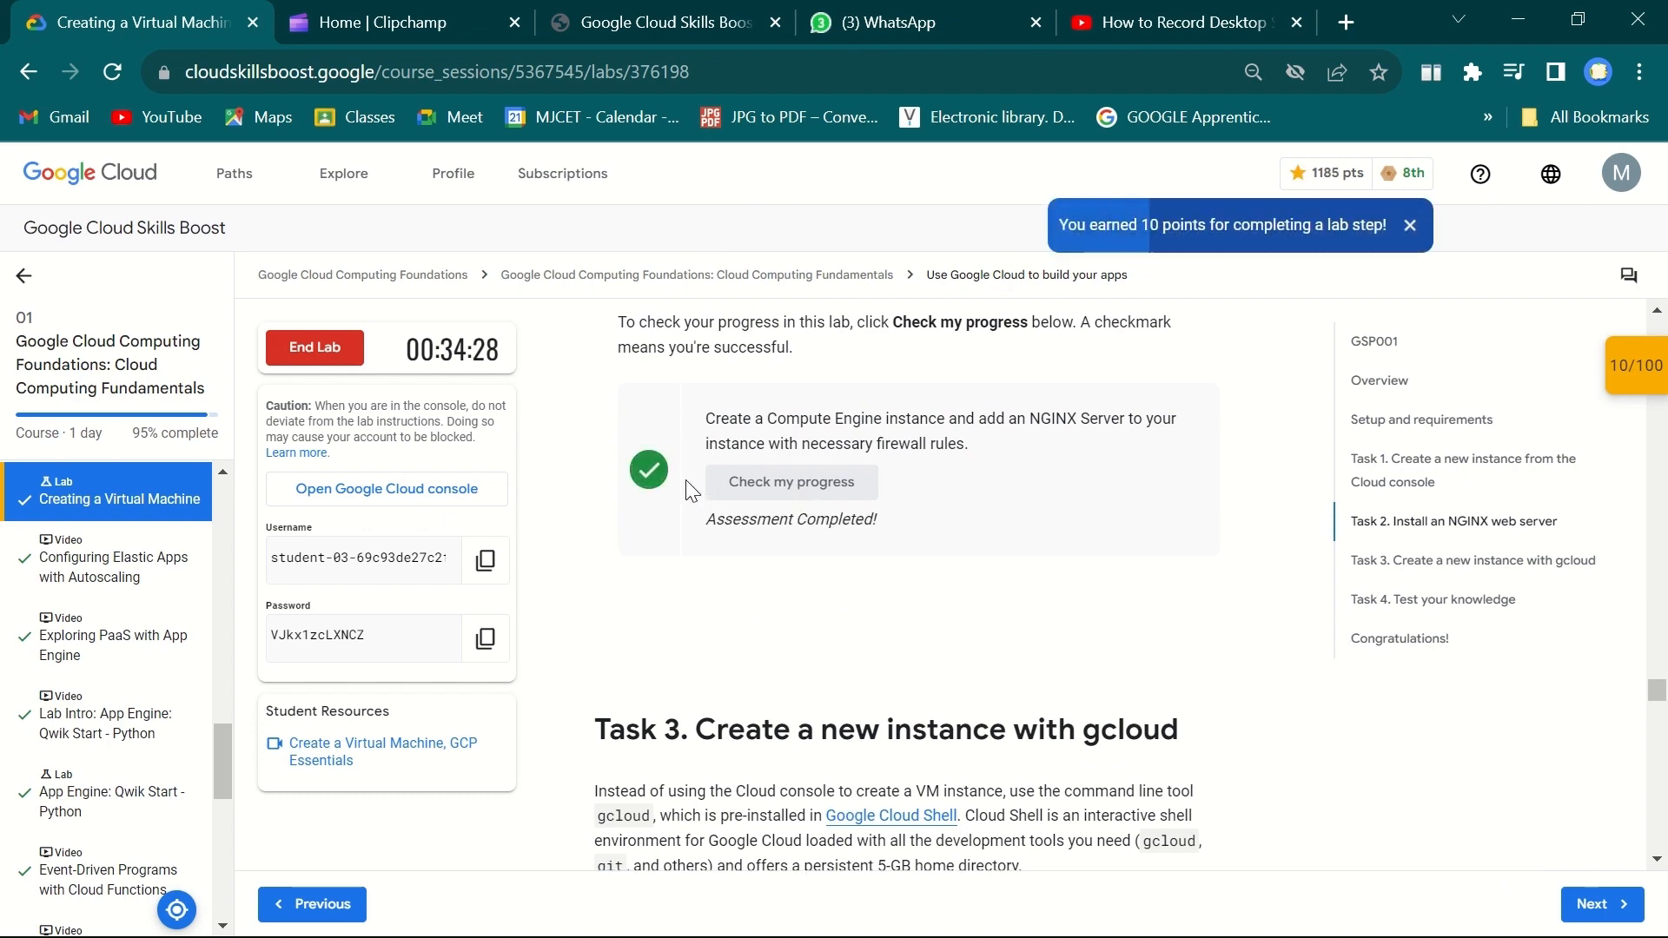
# Copy the command gcloud compute instances create gcelab2 --machine-type e2-medium --zone=$ZONE from Task 3 and examine its zone variable
pyautogui.scroll(-5, 938, 540)
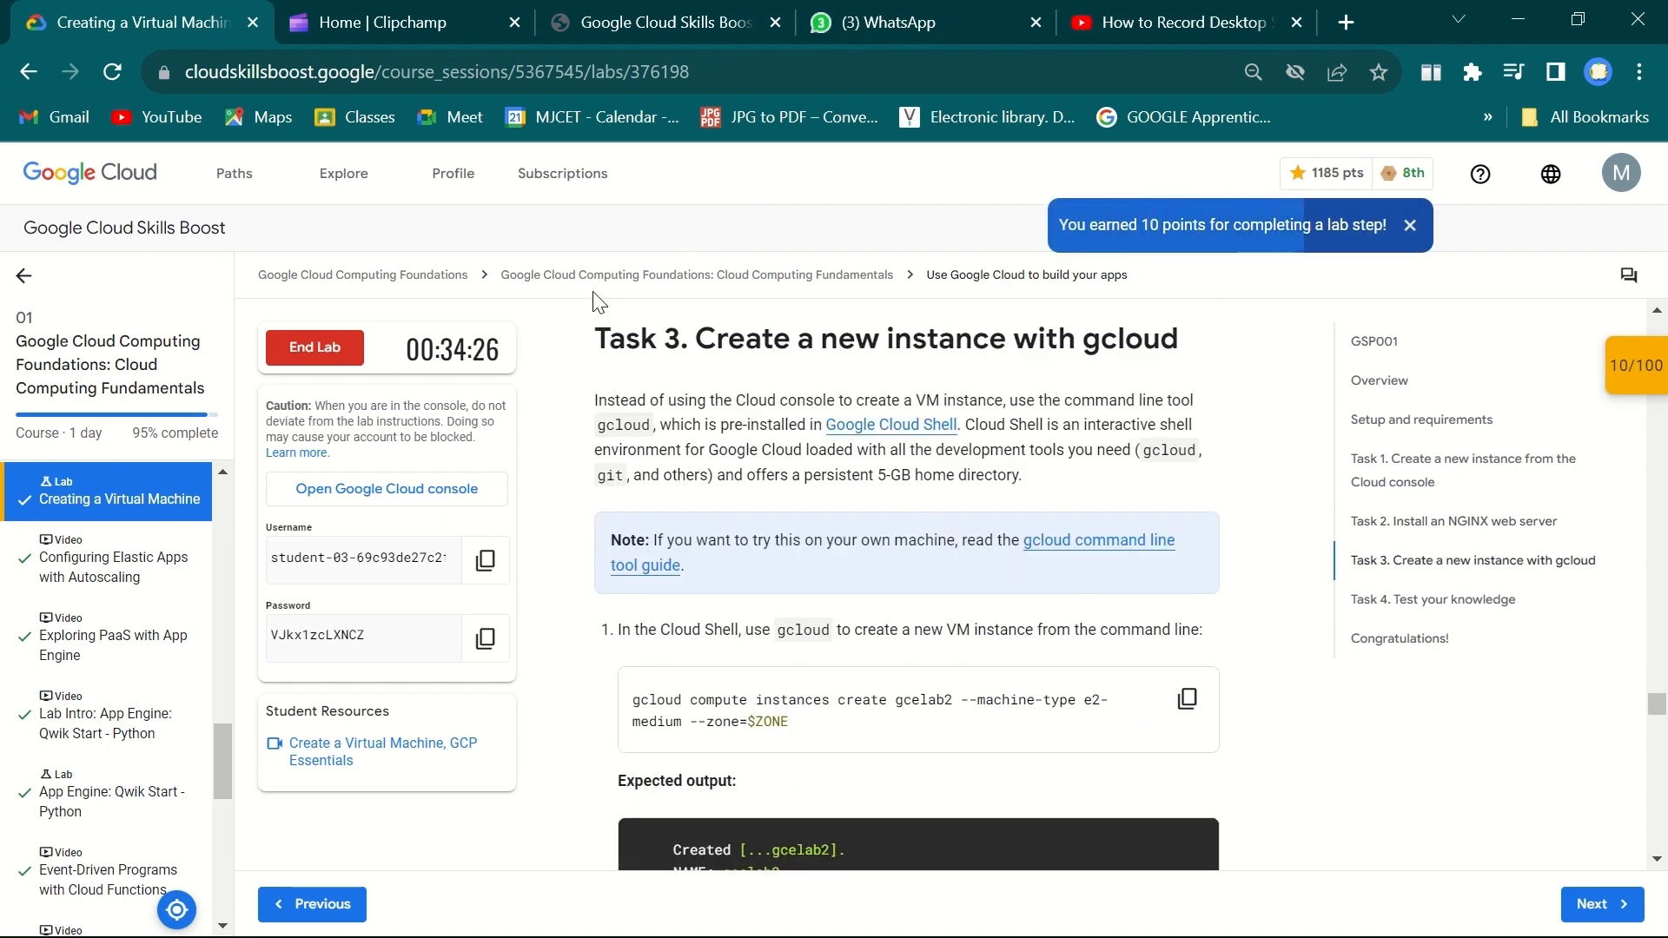
pyautogui.moveTo(704, 337); pyautogui.dragTo(1212, 361)
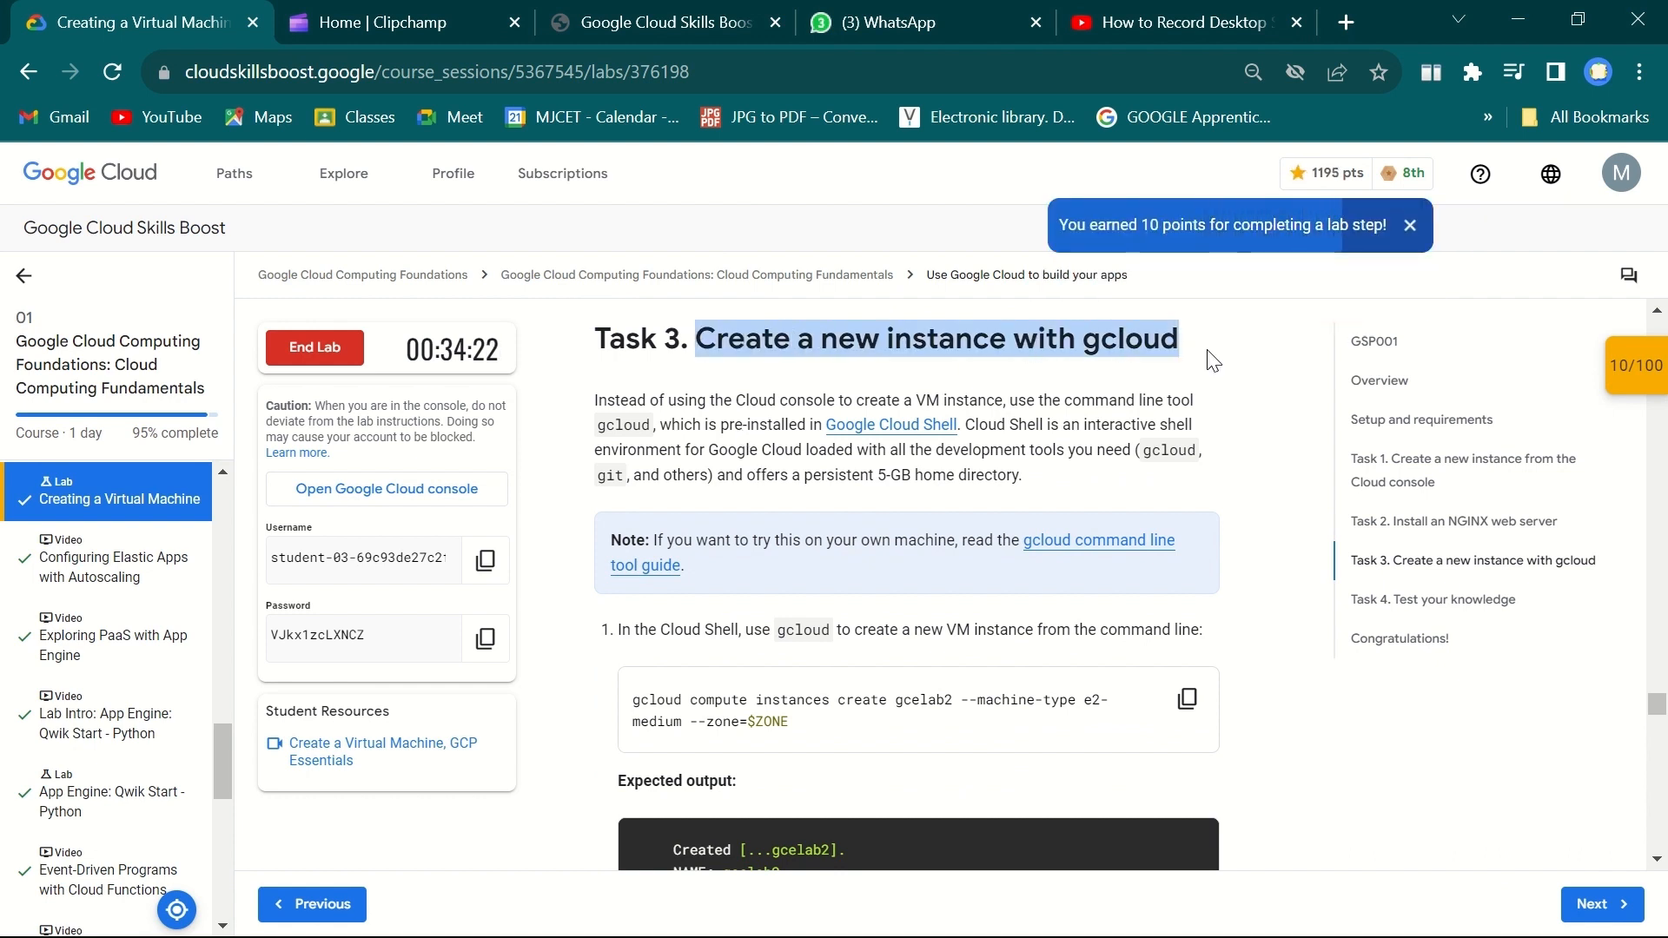
pyautogui.scroll(-3, 1213, 361)
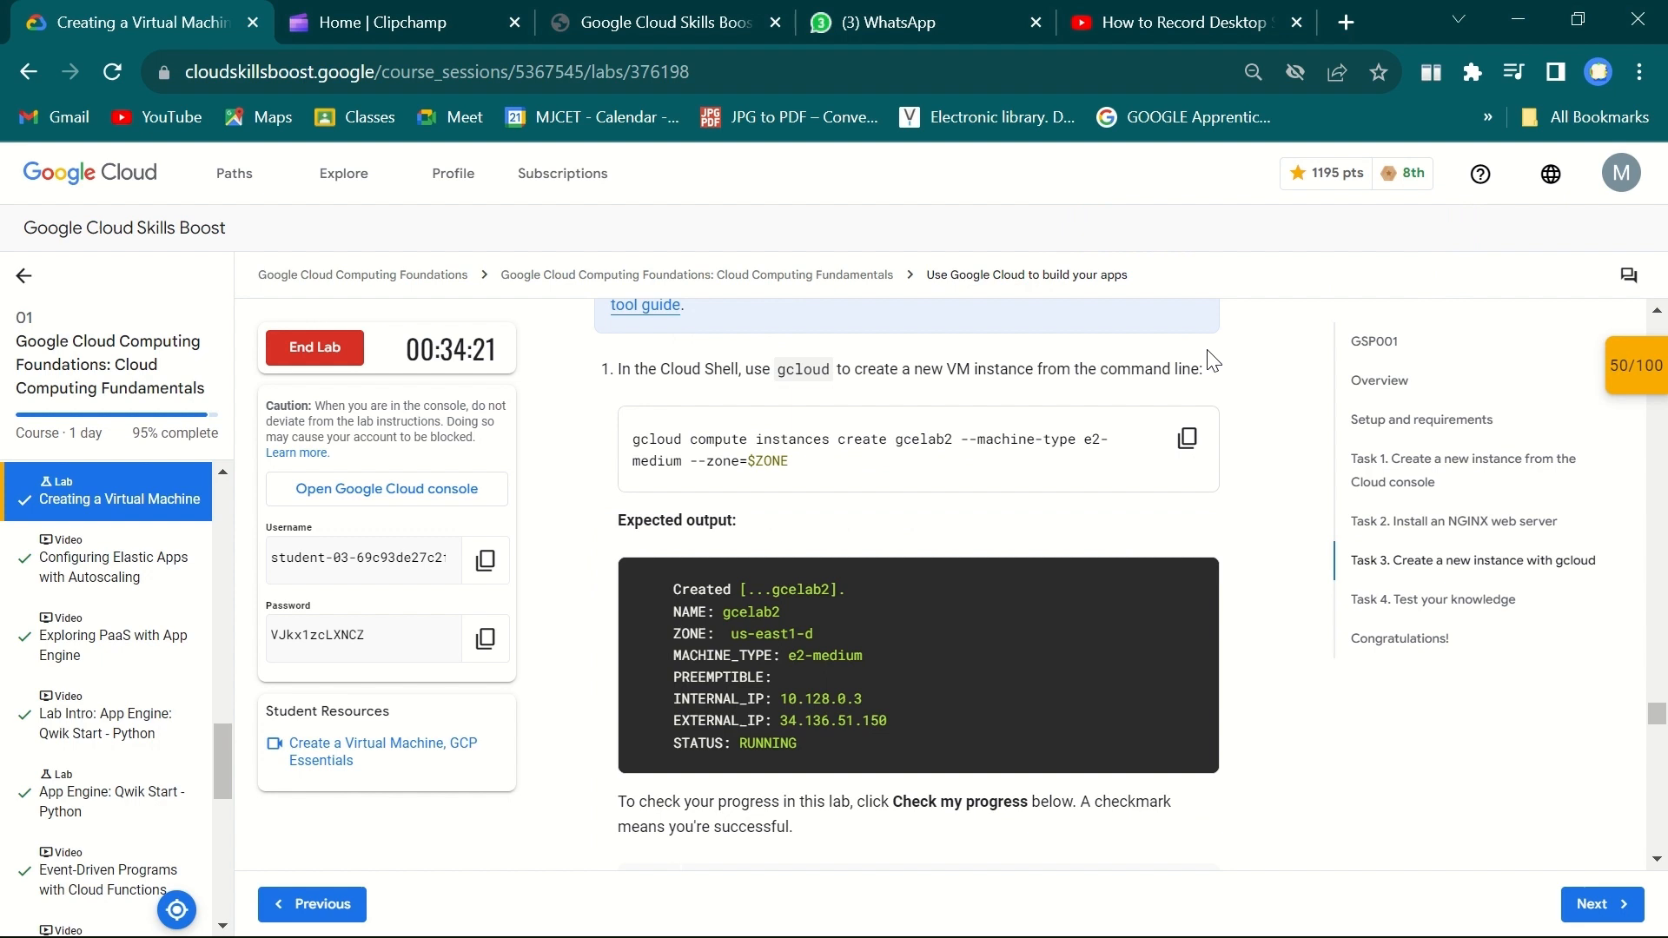
pyautogui.click(1186, 440)
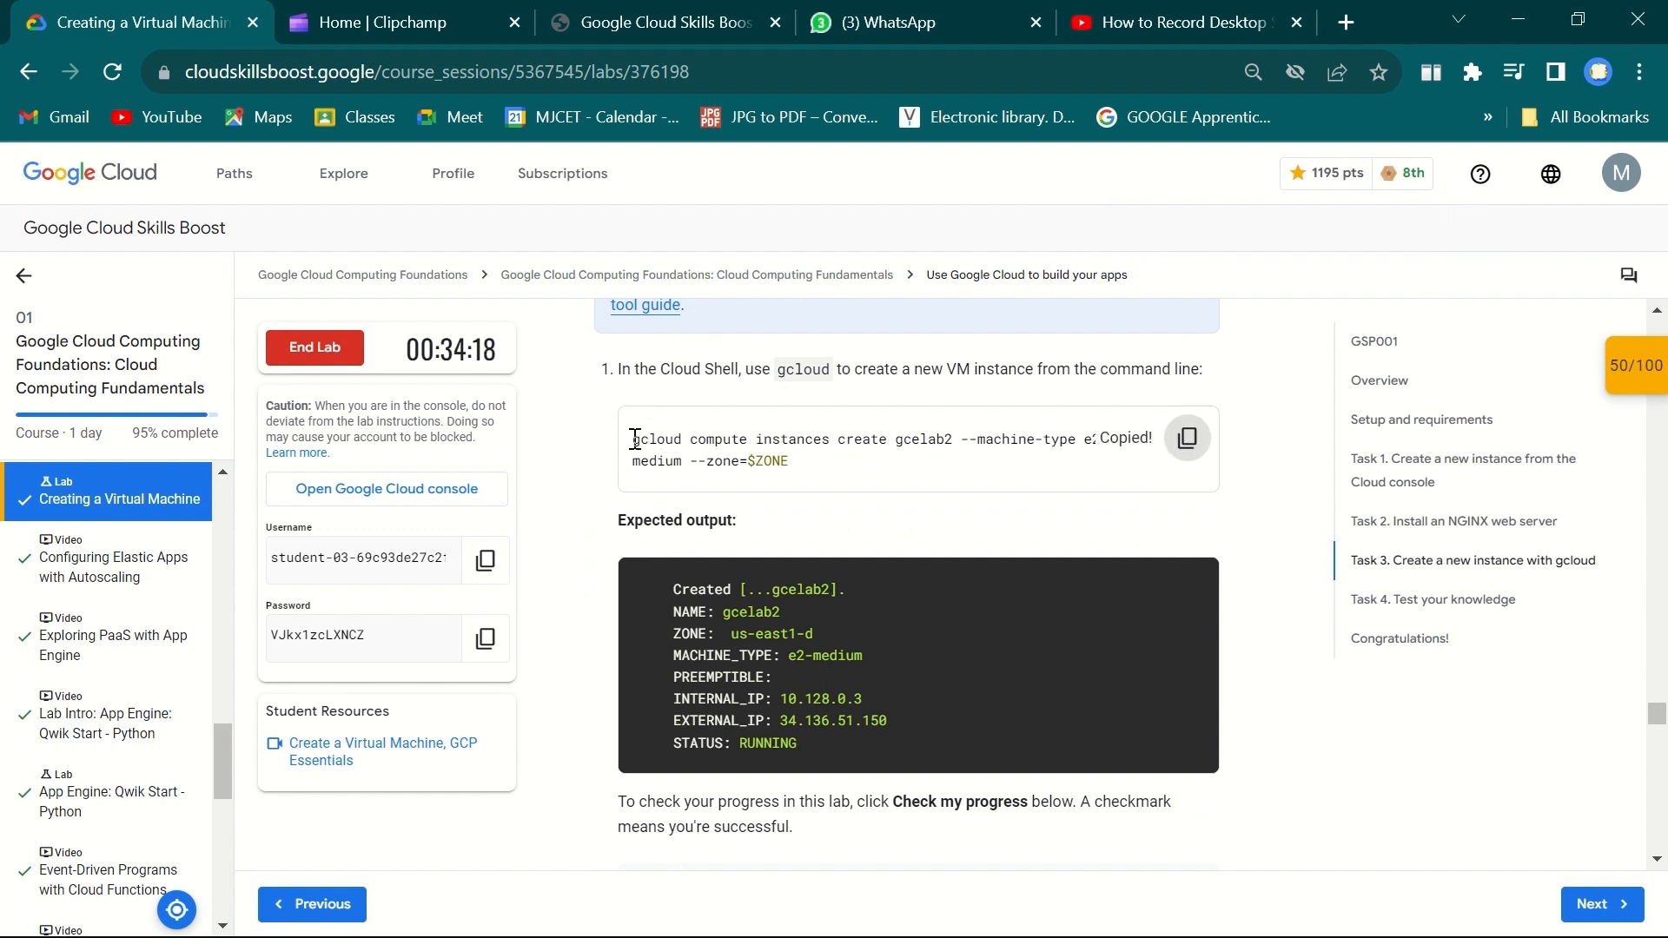
pyautogui.moveTo(635, 438); pyautogui.dragTo(806, 465)
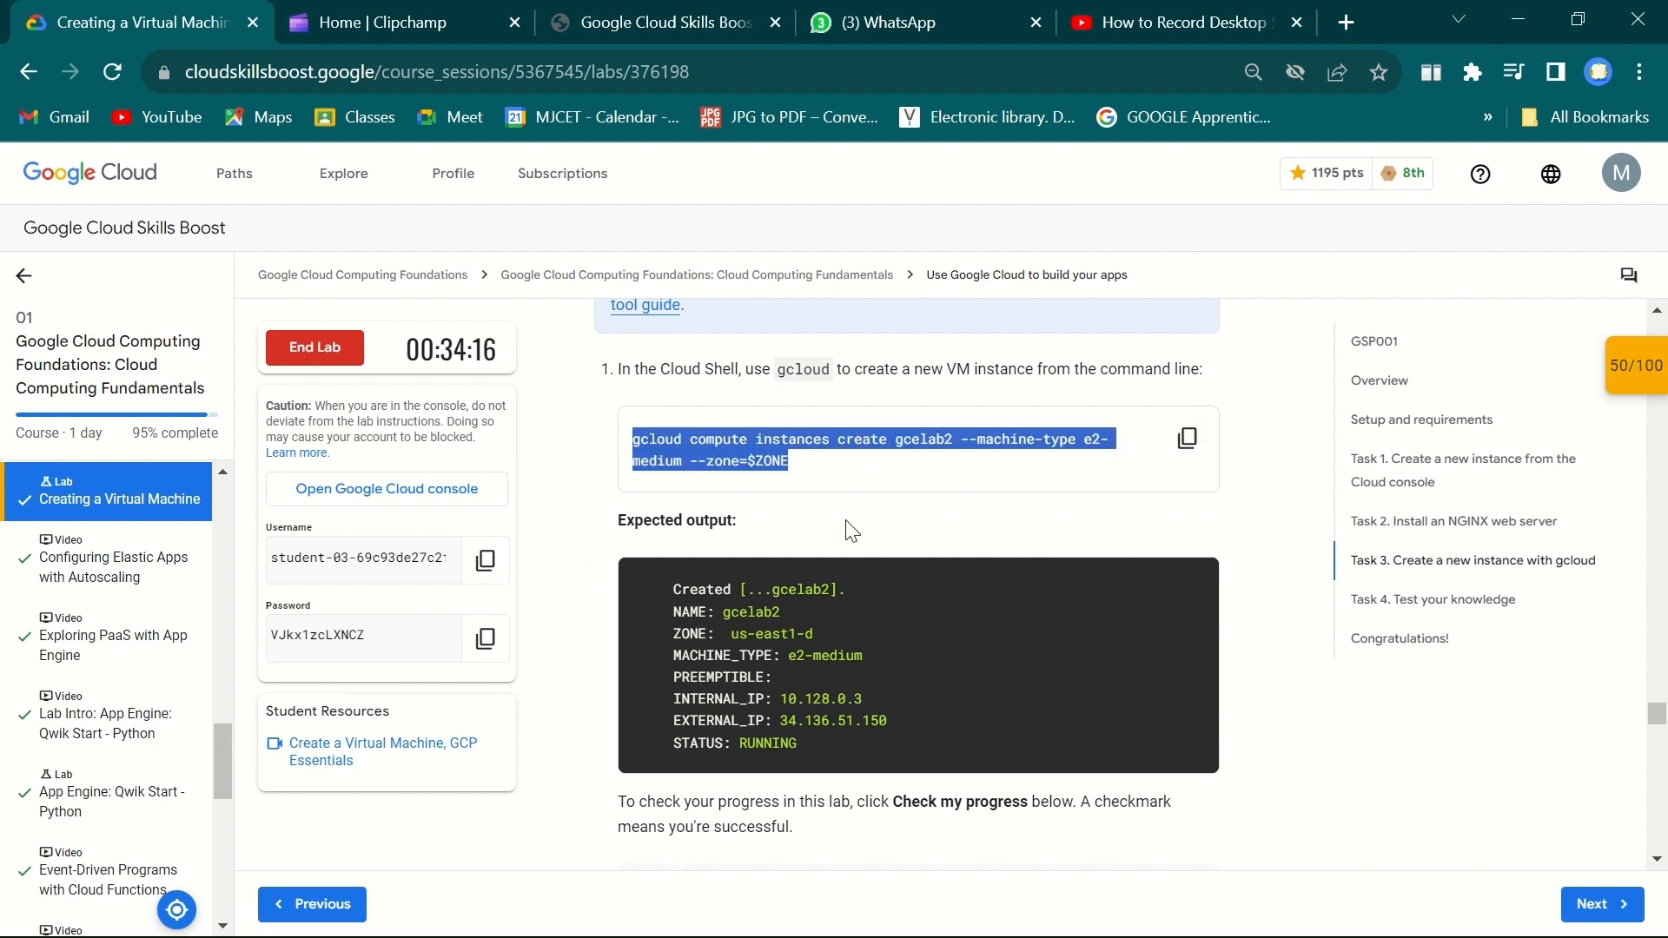
pyautogui.click(850, 472)
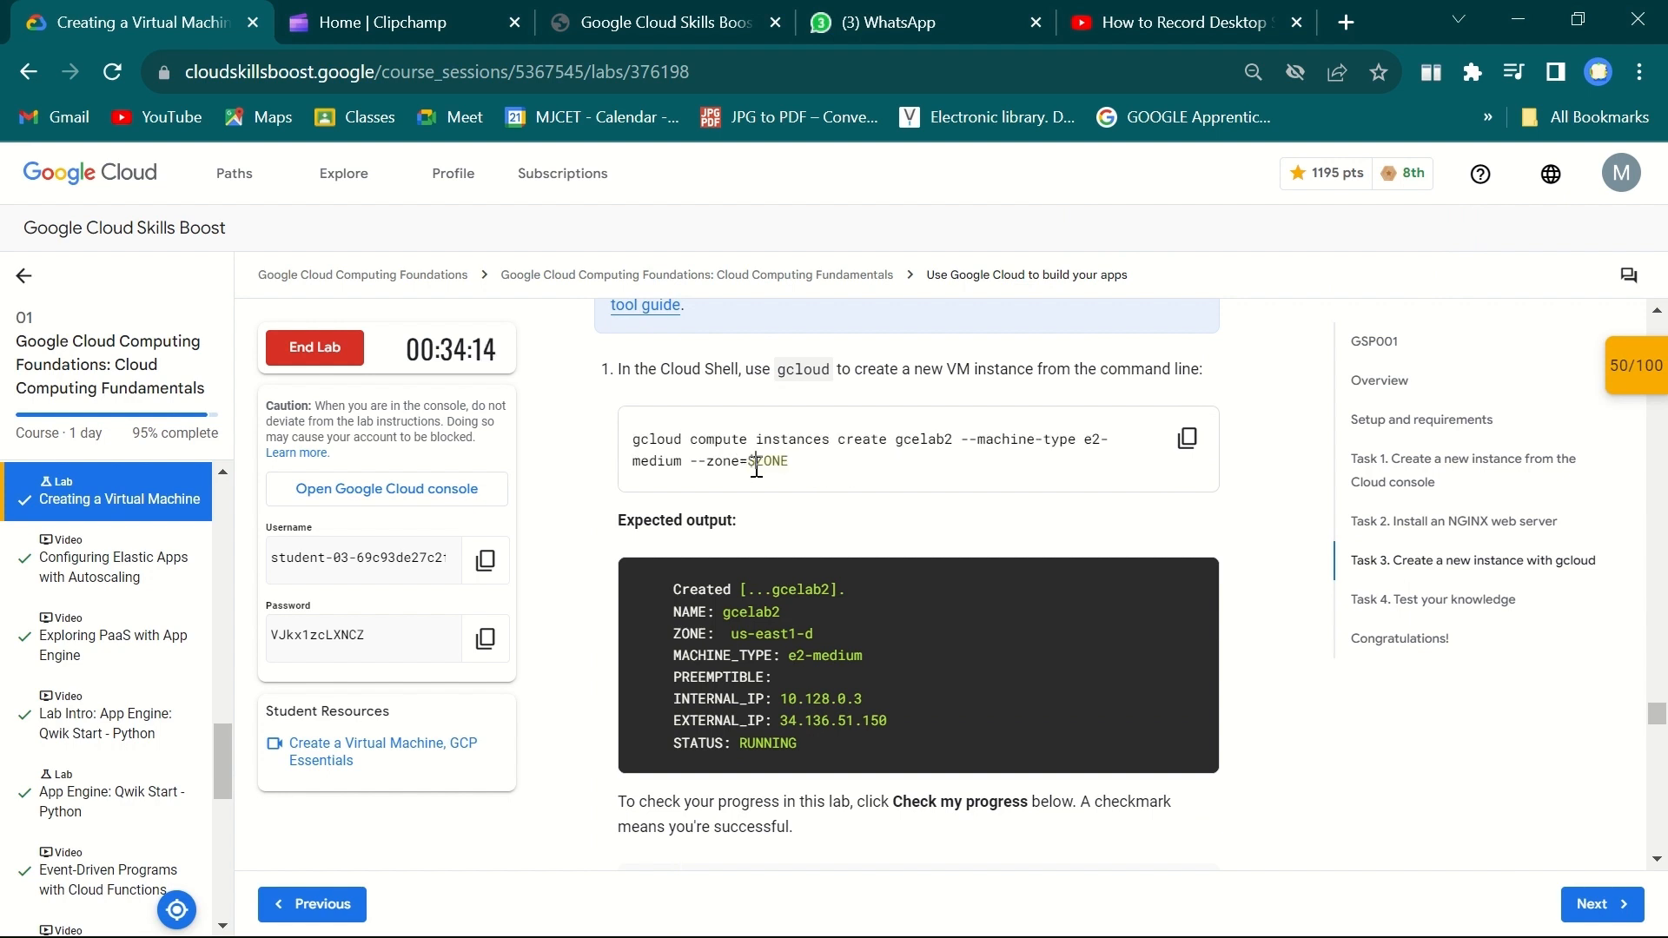
pyautogui.moveTo(754, 463); pyautogui.dragTo(806, 476)
# Go to the lab's Setup and requirements section and copy the region command gcloud config set compute/region us-east1
pyautogui.scroll(5, 1183, 544)
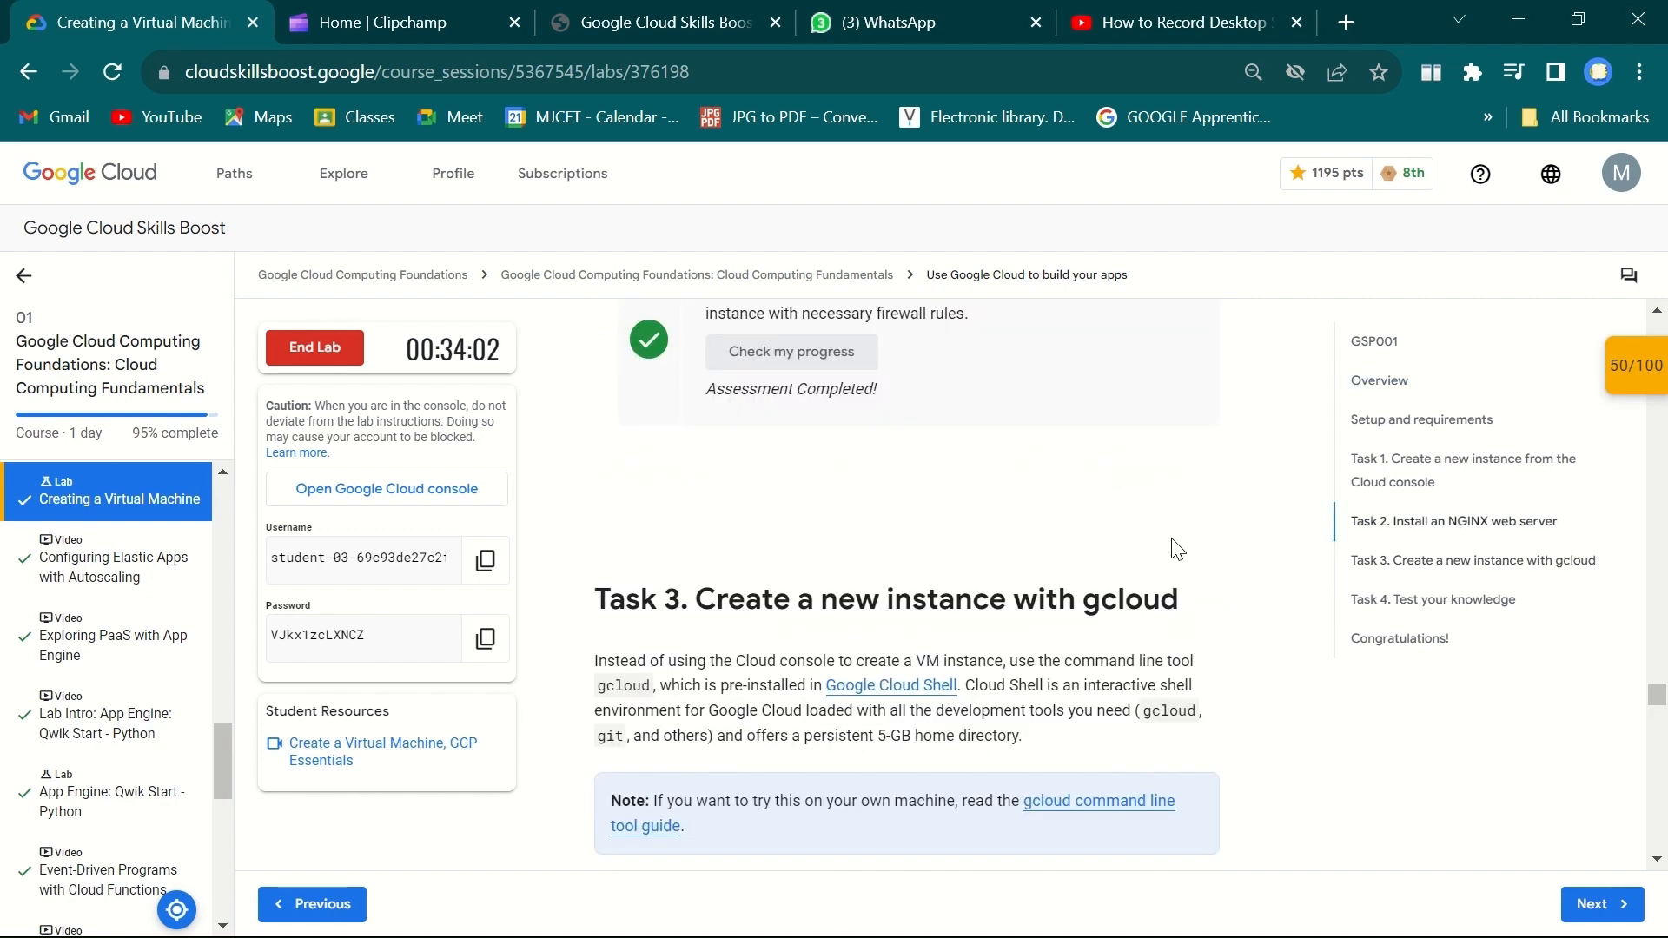
pyautogui.click(1372, 419)
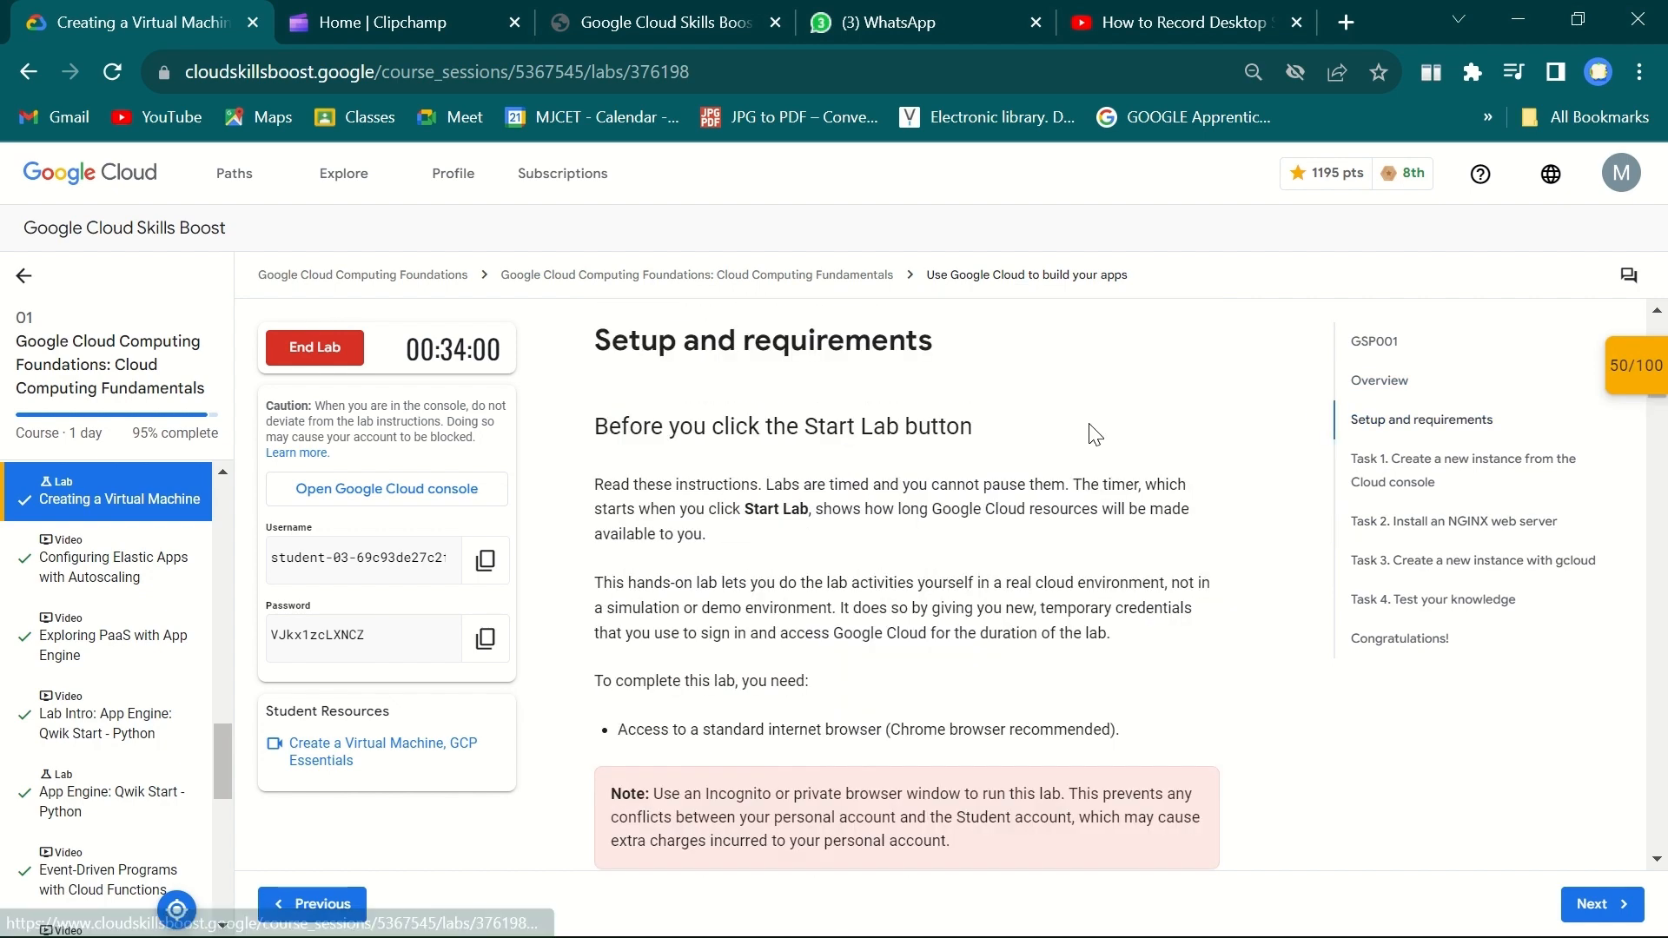
pyautogui.scroll(-10, 1075, 537)
pyautogui.scroll(-15, 1074, 537)
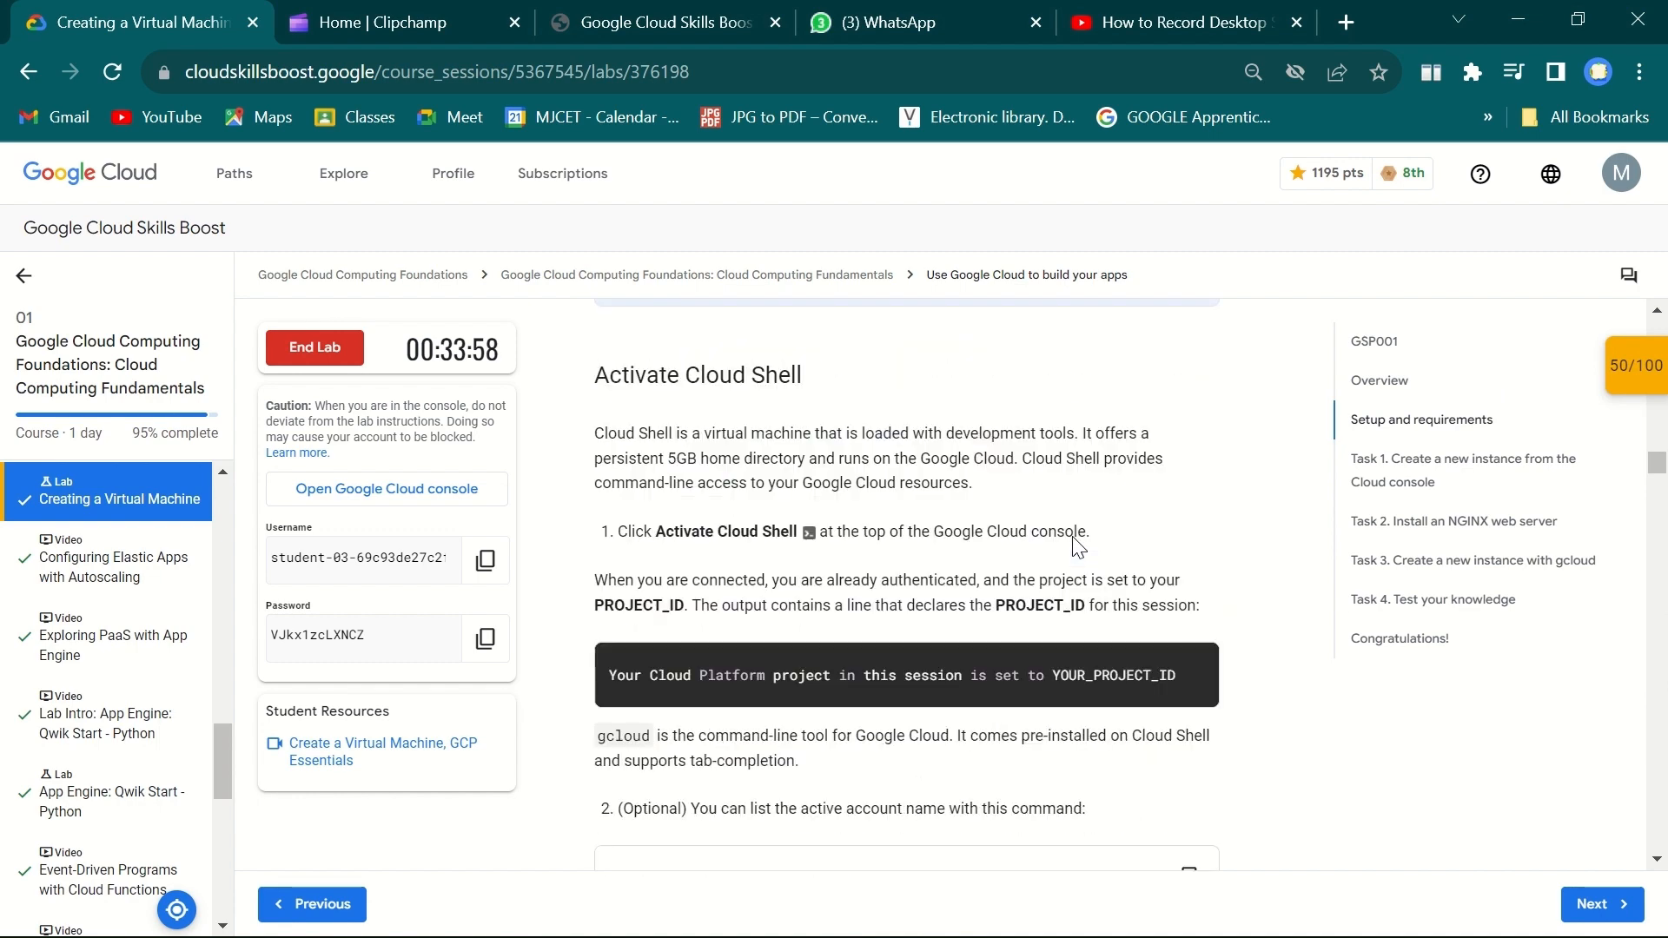
pyautogui.scroll(-10, 1073, 538)
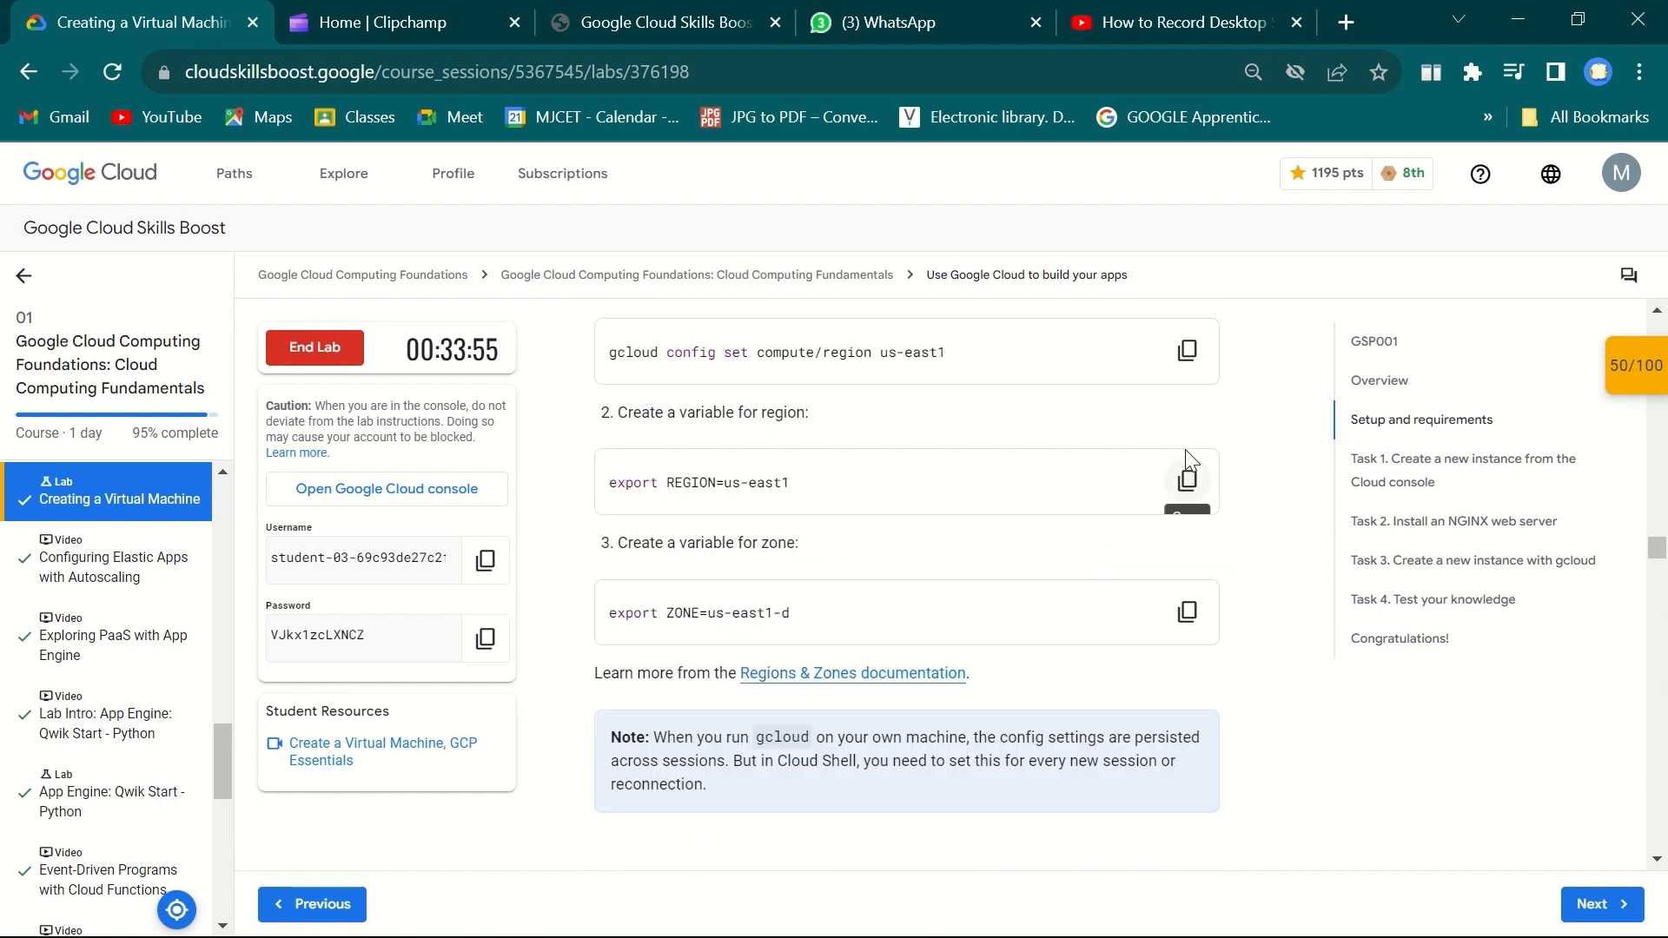
pyautogui.click(1186, 350)
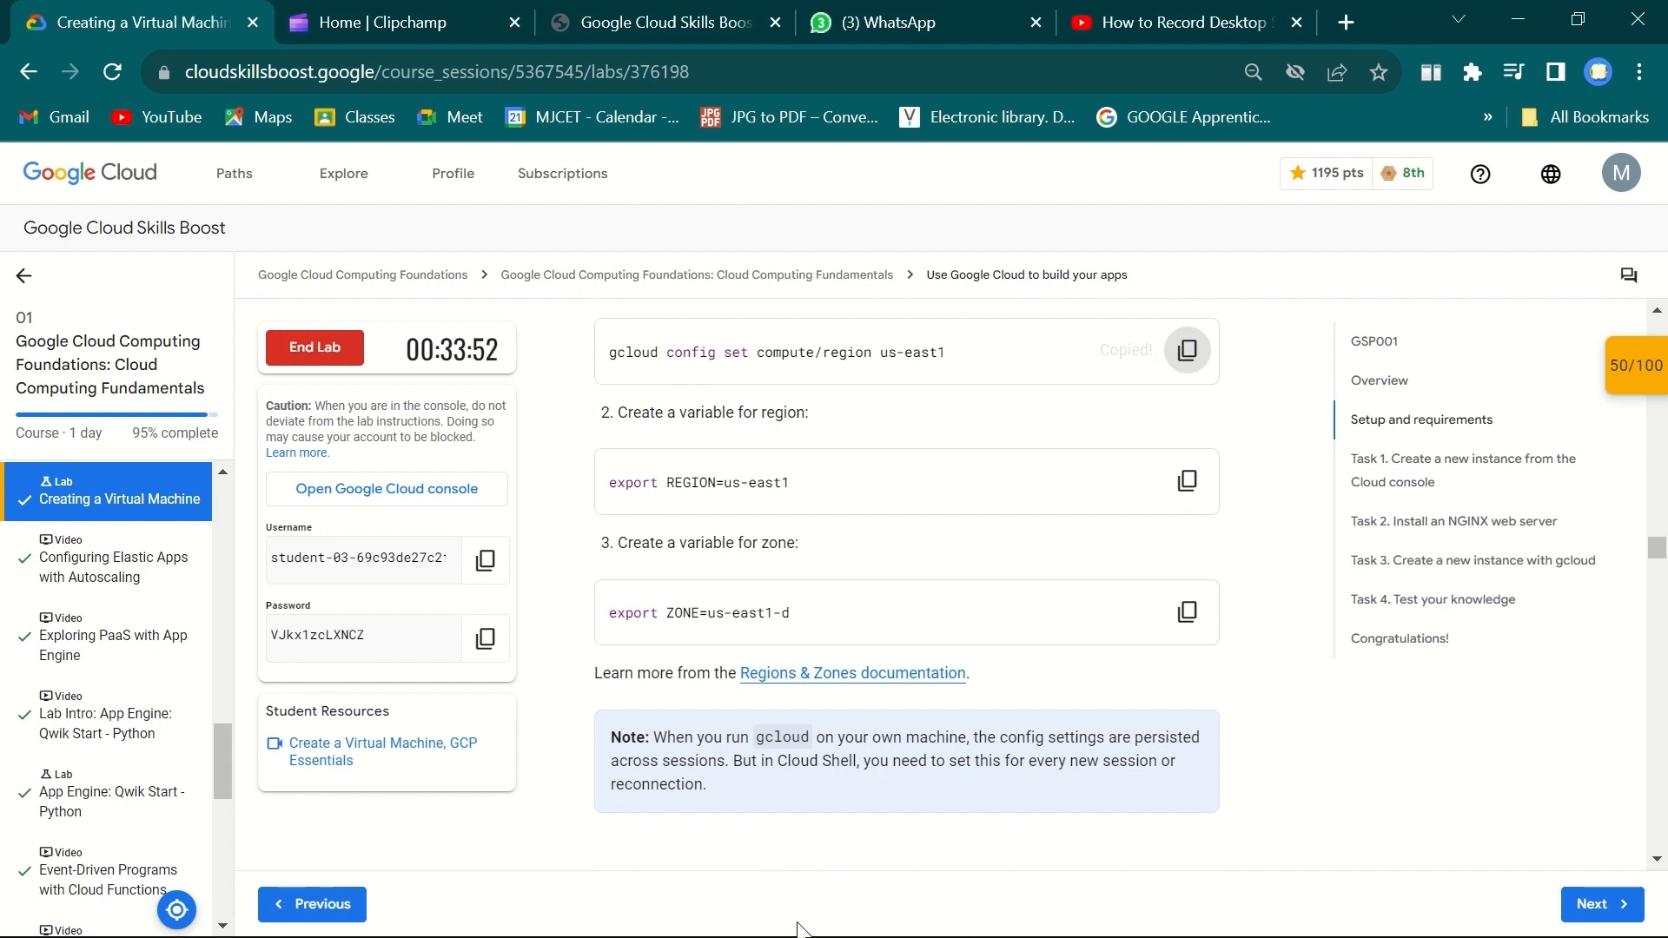
# Switch to the VM instances page in the console, activate Cloud Shell, enlarge its pane and continue past the introduction
pyautogui.press('super')
pyautogui.moveTo(661, 912)
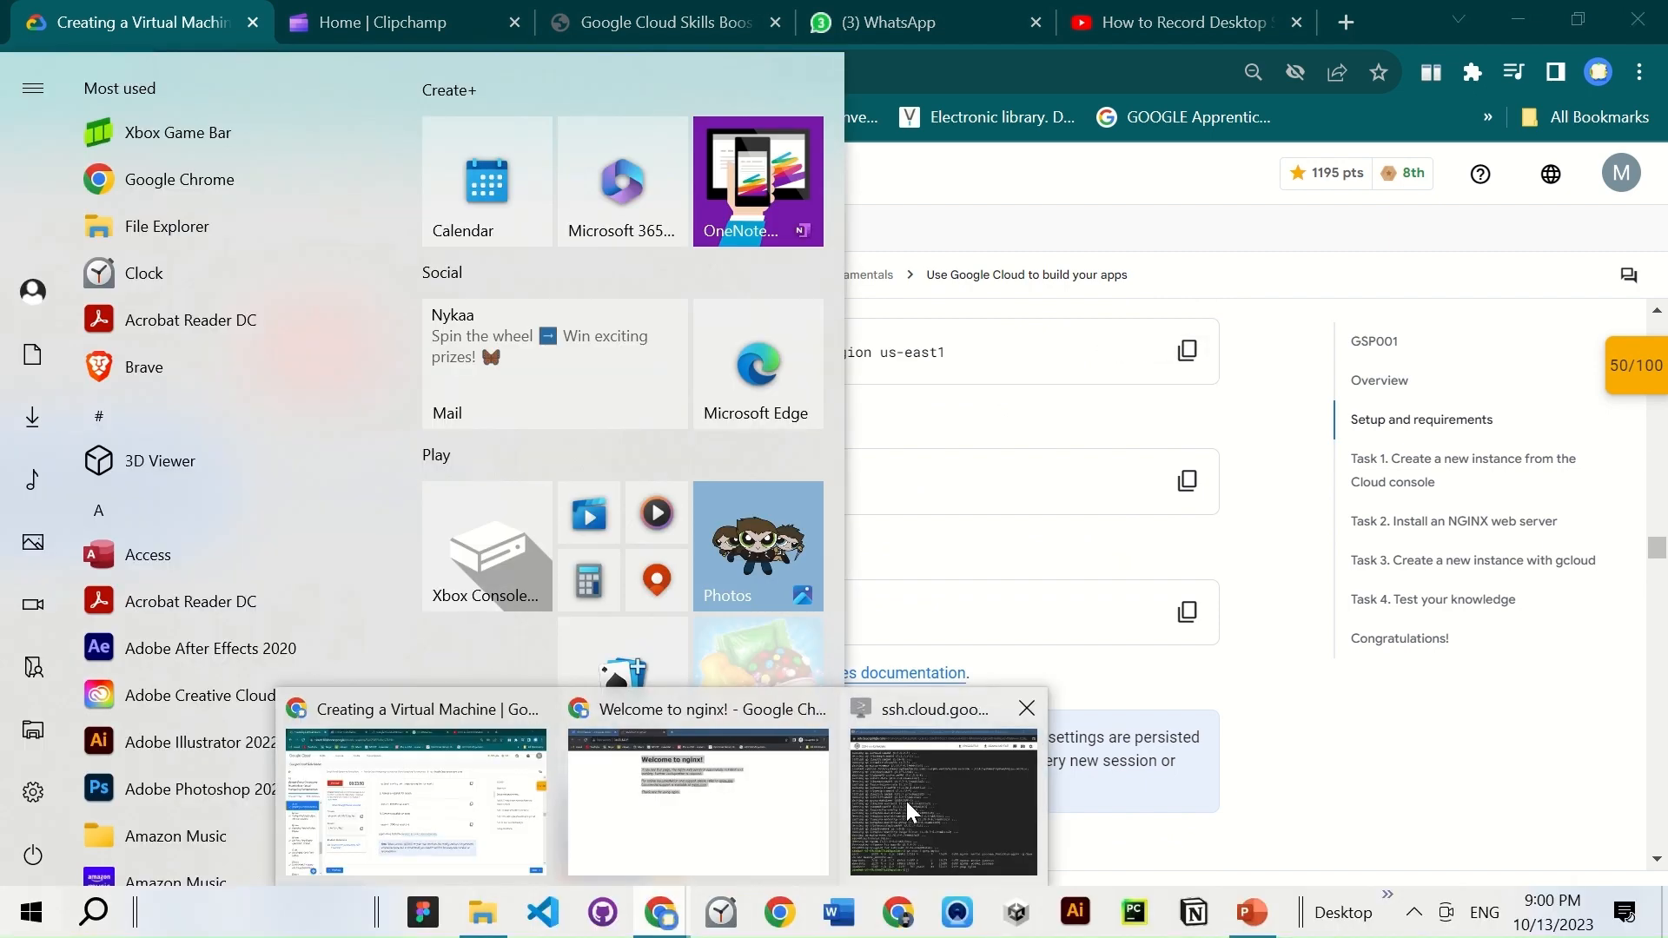
pyautogui.click(719, 810)
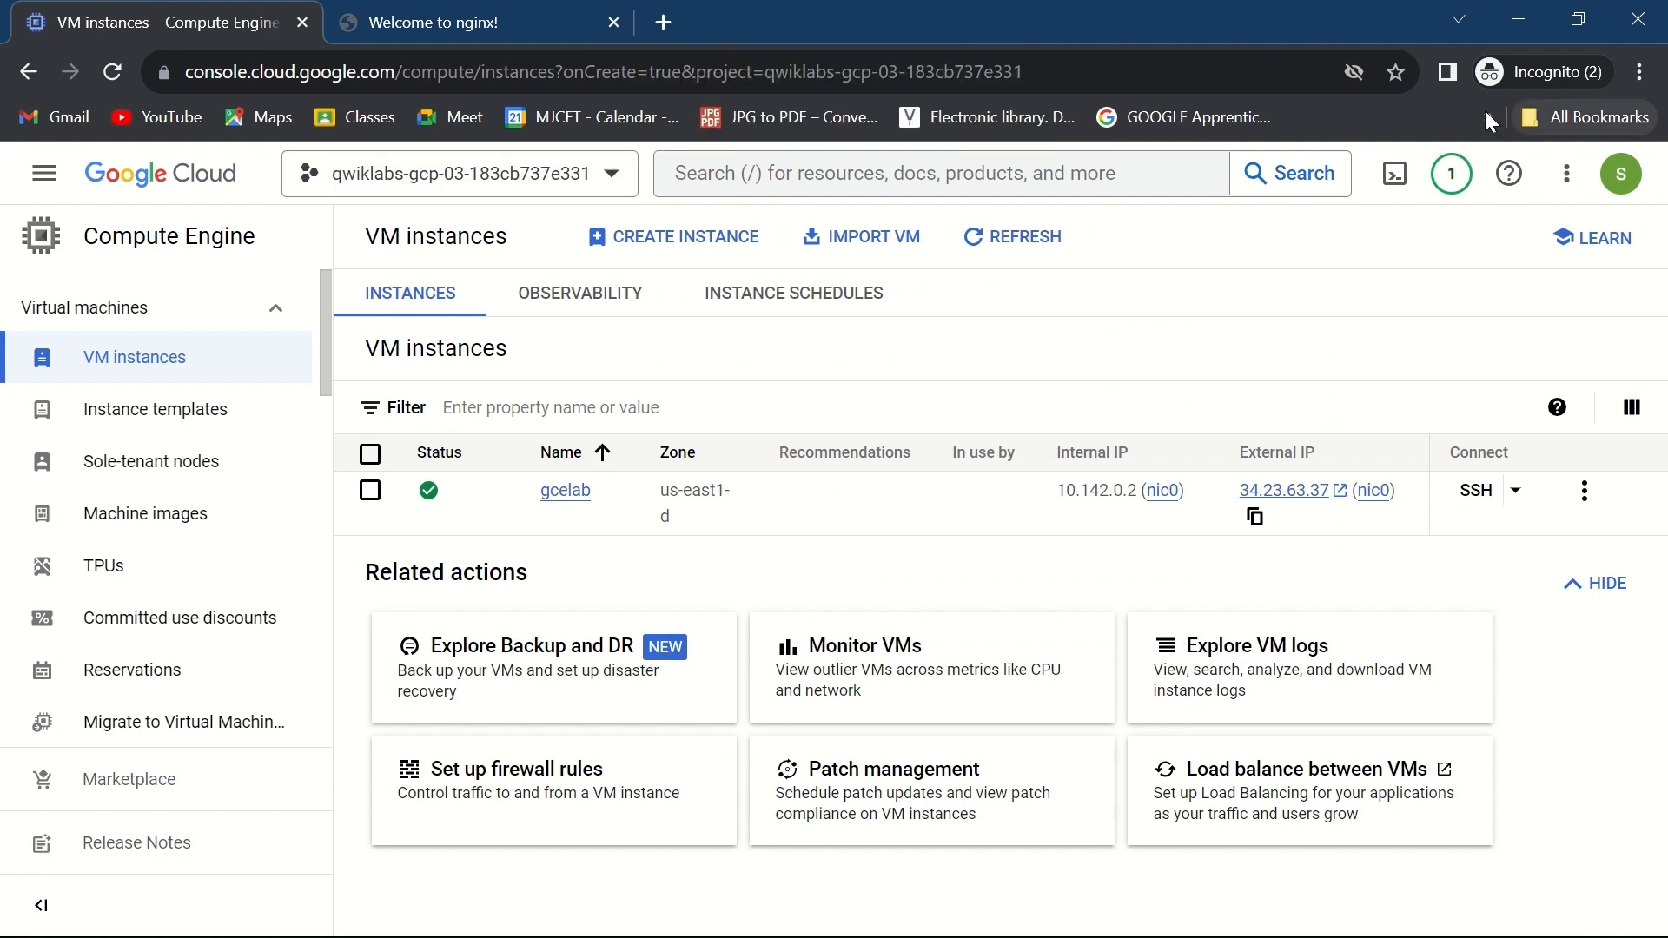
pyautogui.click(1396, 175)
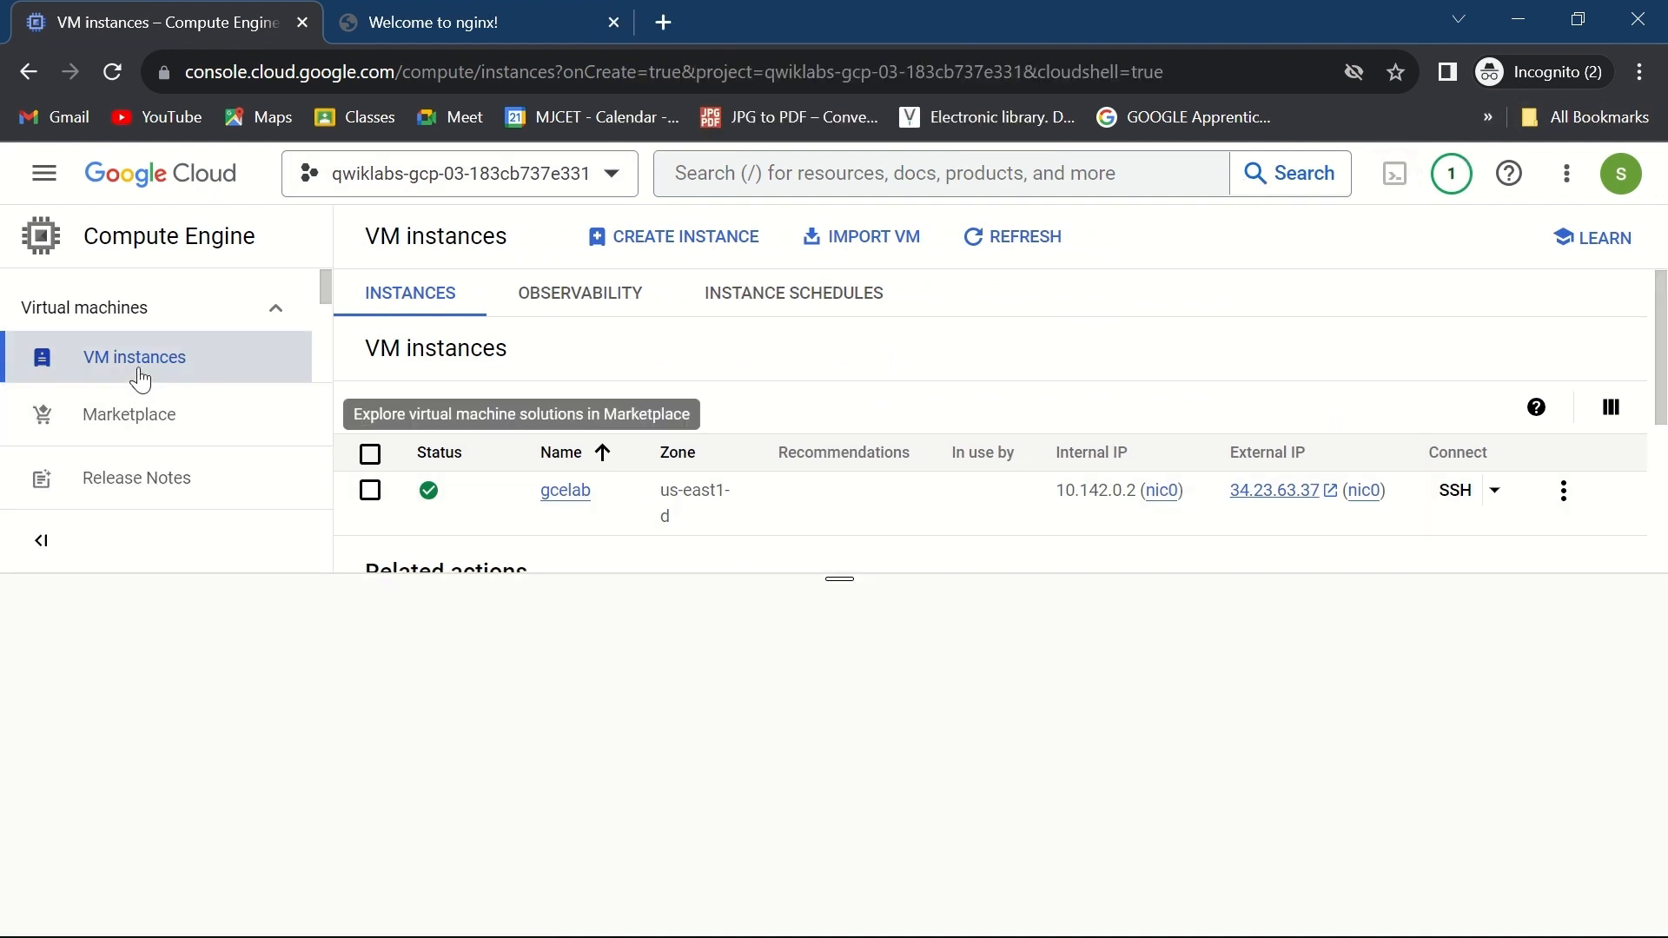
pyautogui.moveTo(839, 571); pyautogui.dragTo(865, 339)
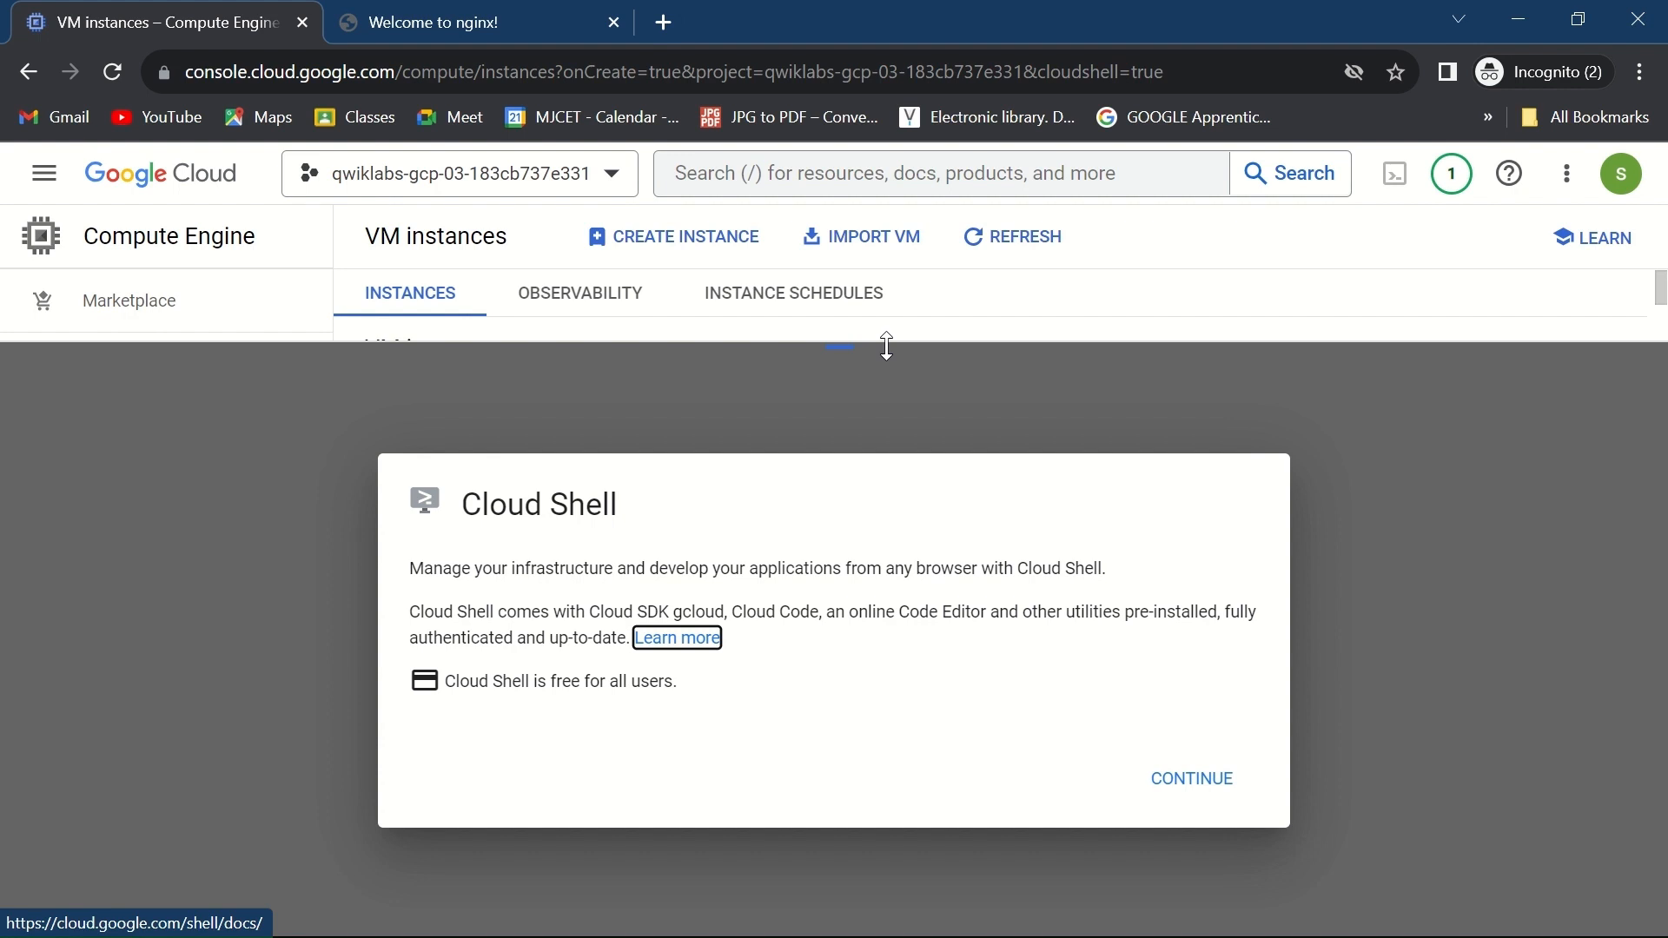
pyautogui.click(1186, 786)
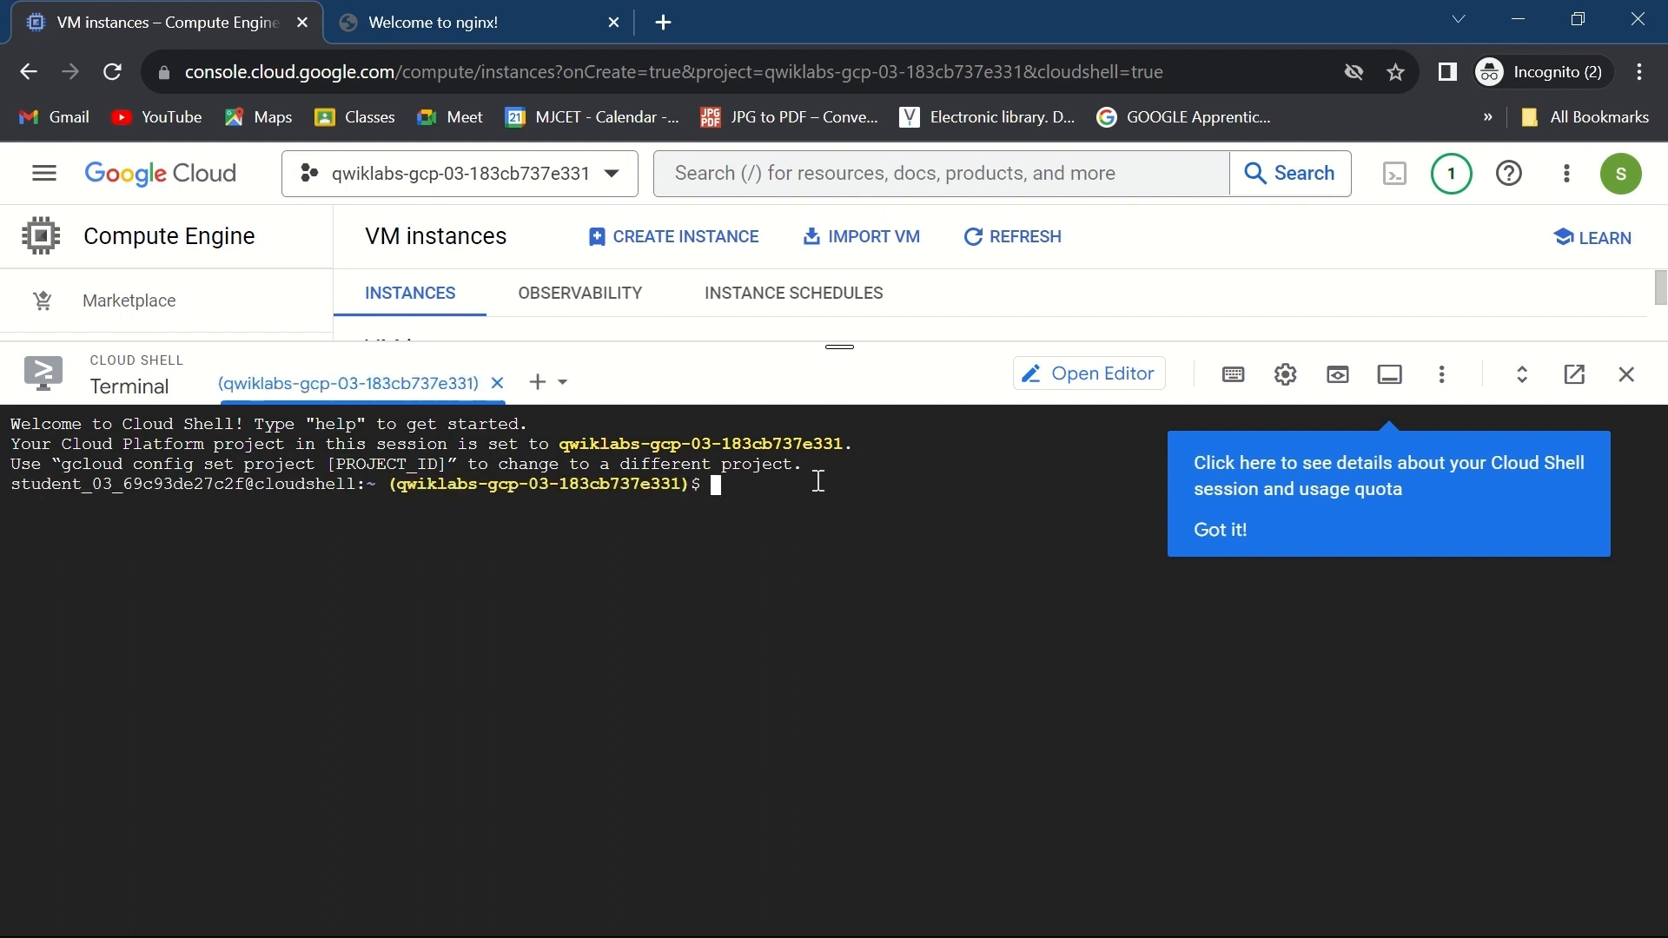
# Run gcloud config set compute/region us-east1 in Cloud Shell, authorize the use of credentials and dismiss the session details tip
pyautogui.hotkey('ctrl', 'v')
pyautogui.press('Return')
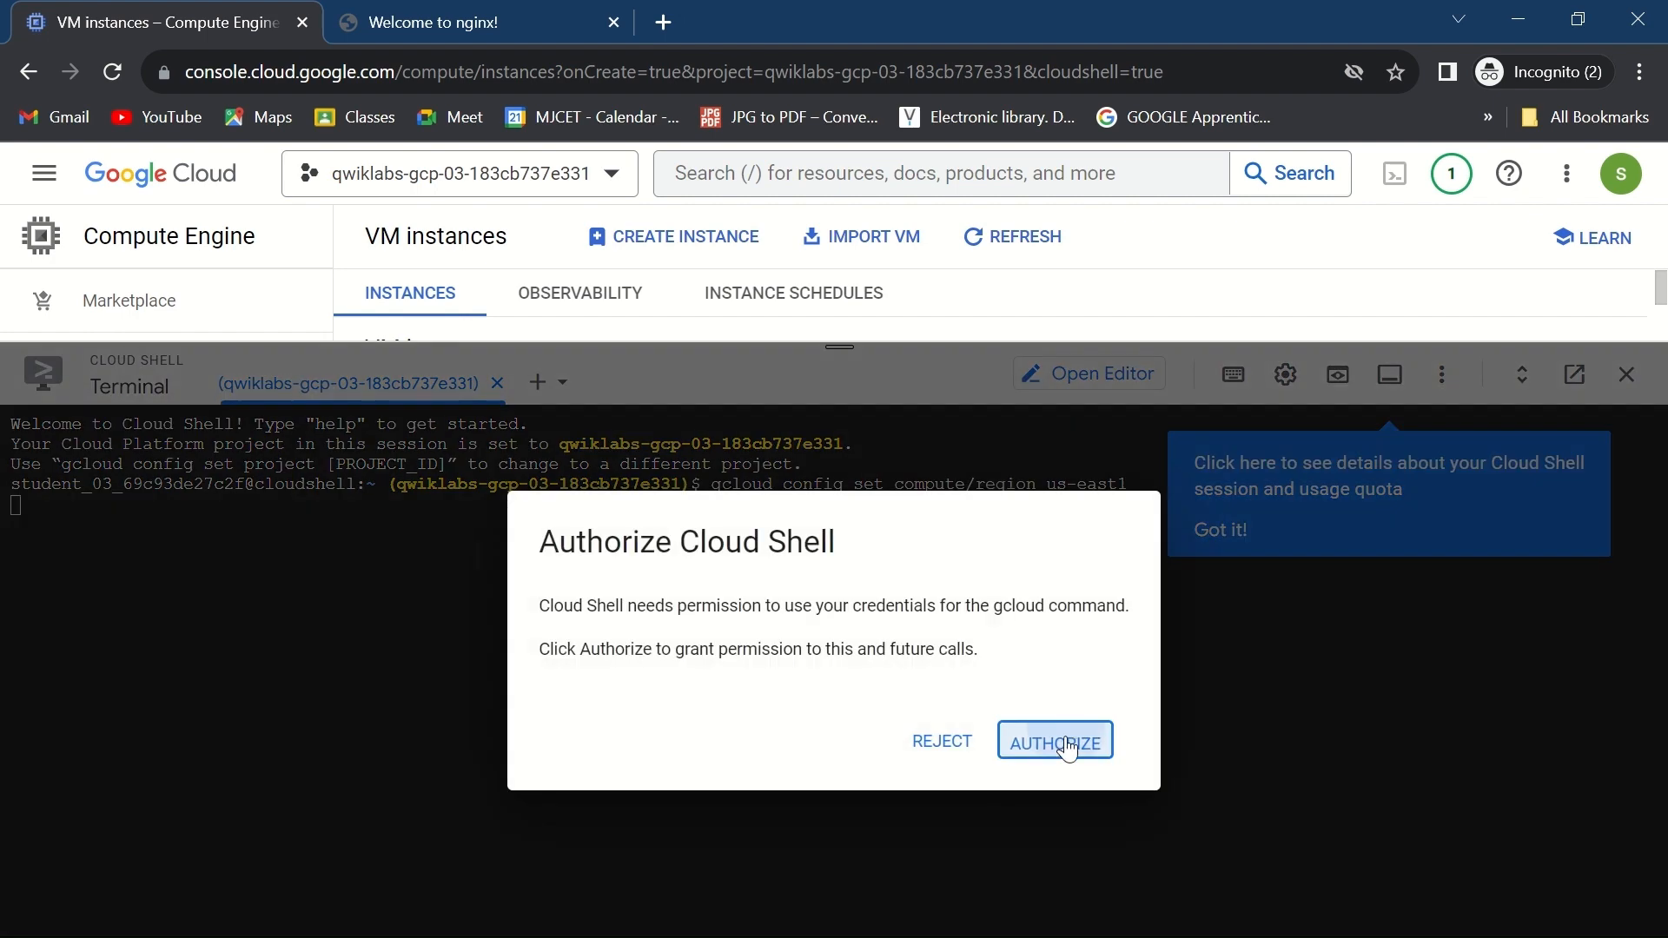
pyautogui.click(1056, 744)
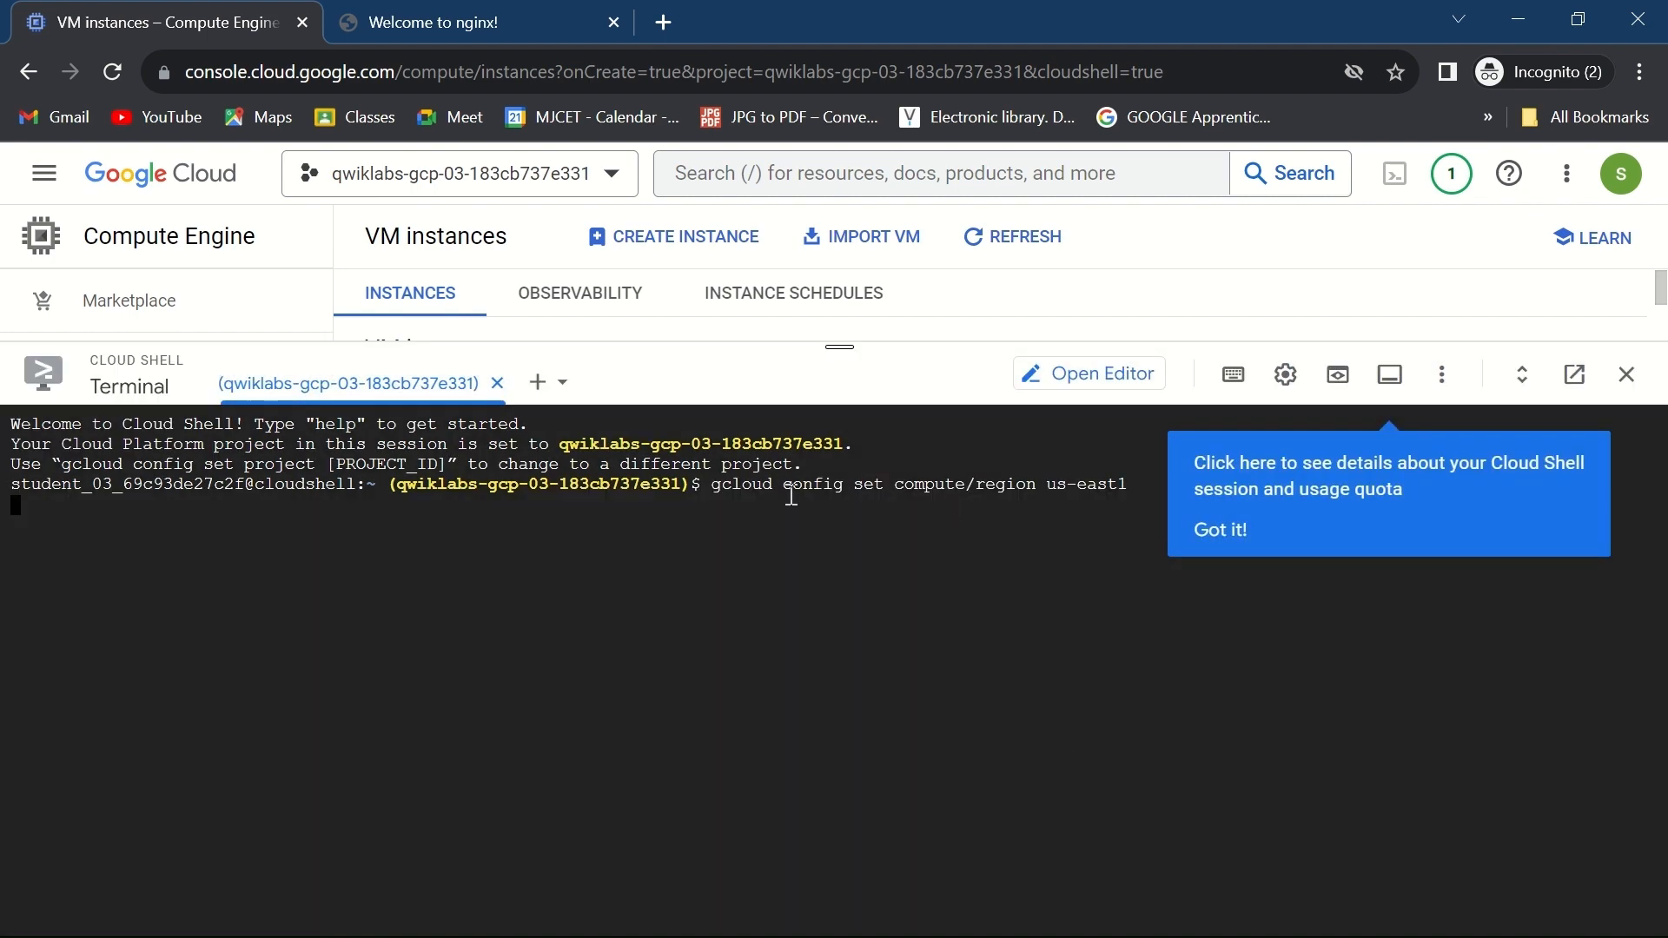
pyautogui.click(1244, 535)
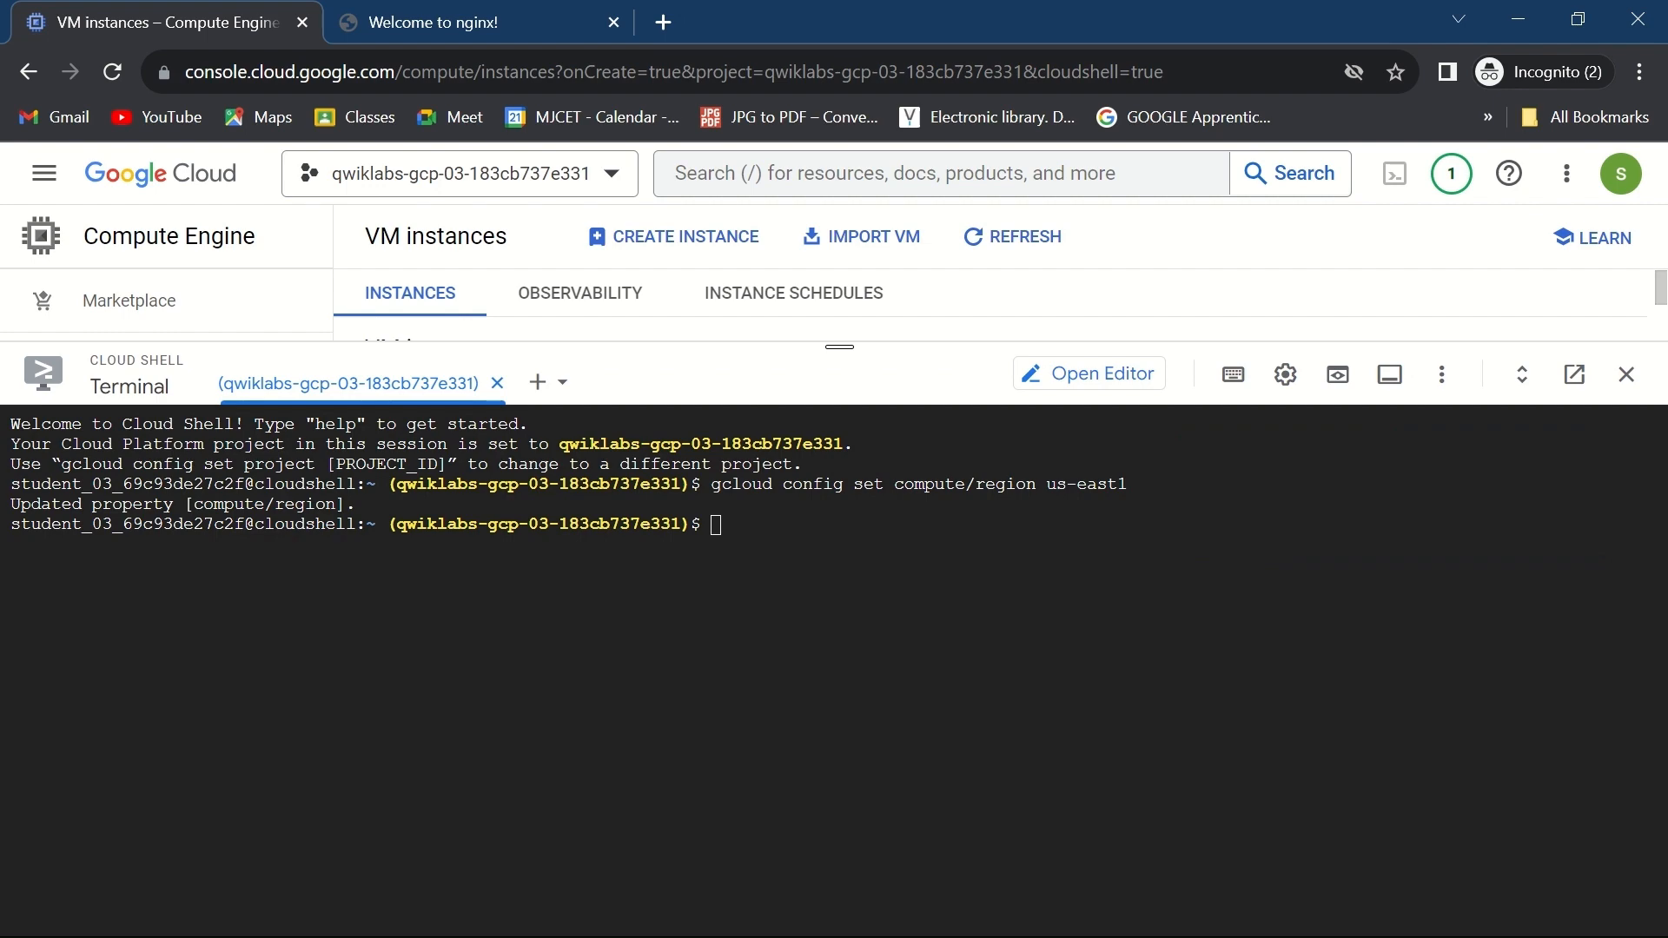
# Switch to the lab instructions and copy the zone variable command export ZONE=us-east1-d
pyautogui.press('super')
pyautogui.moveTo(660, 912)
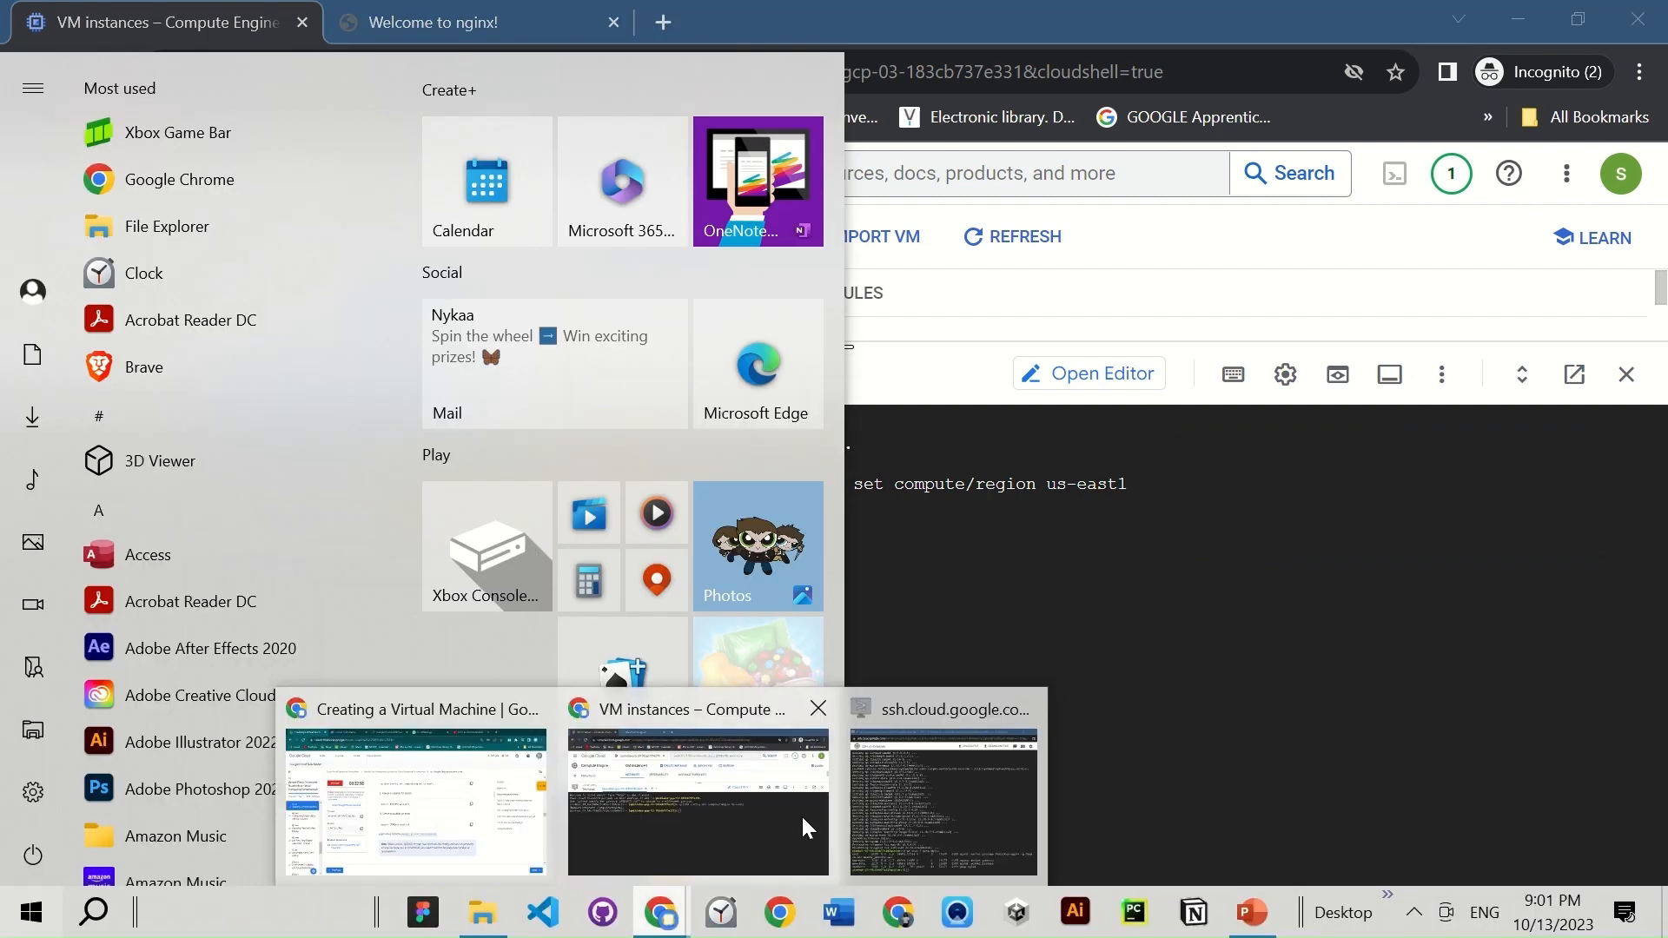
pyautogui.click(477, 790)
pyautogui.click(1186, 611)
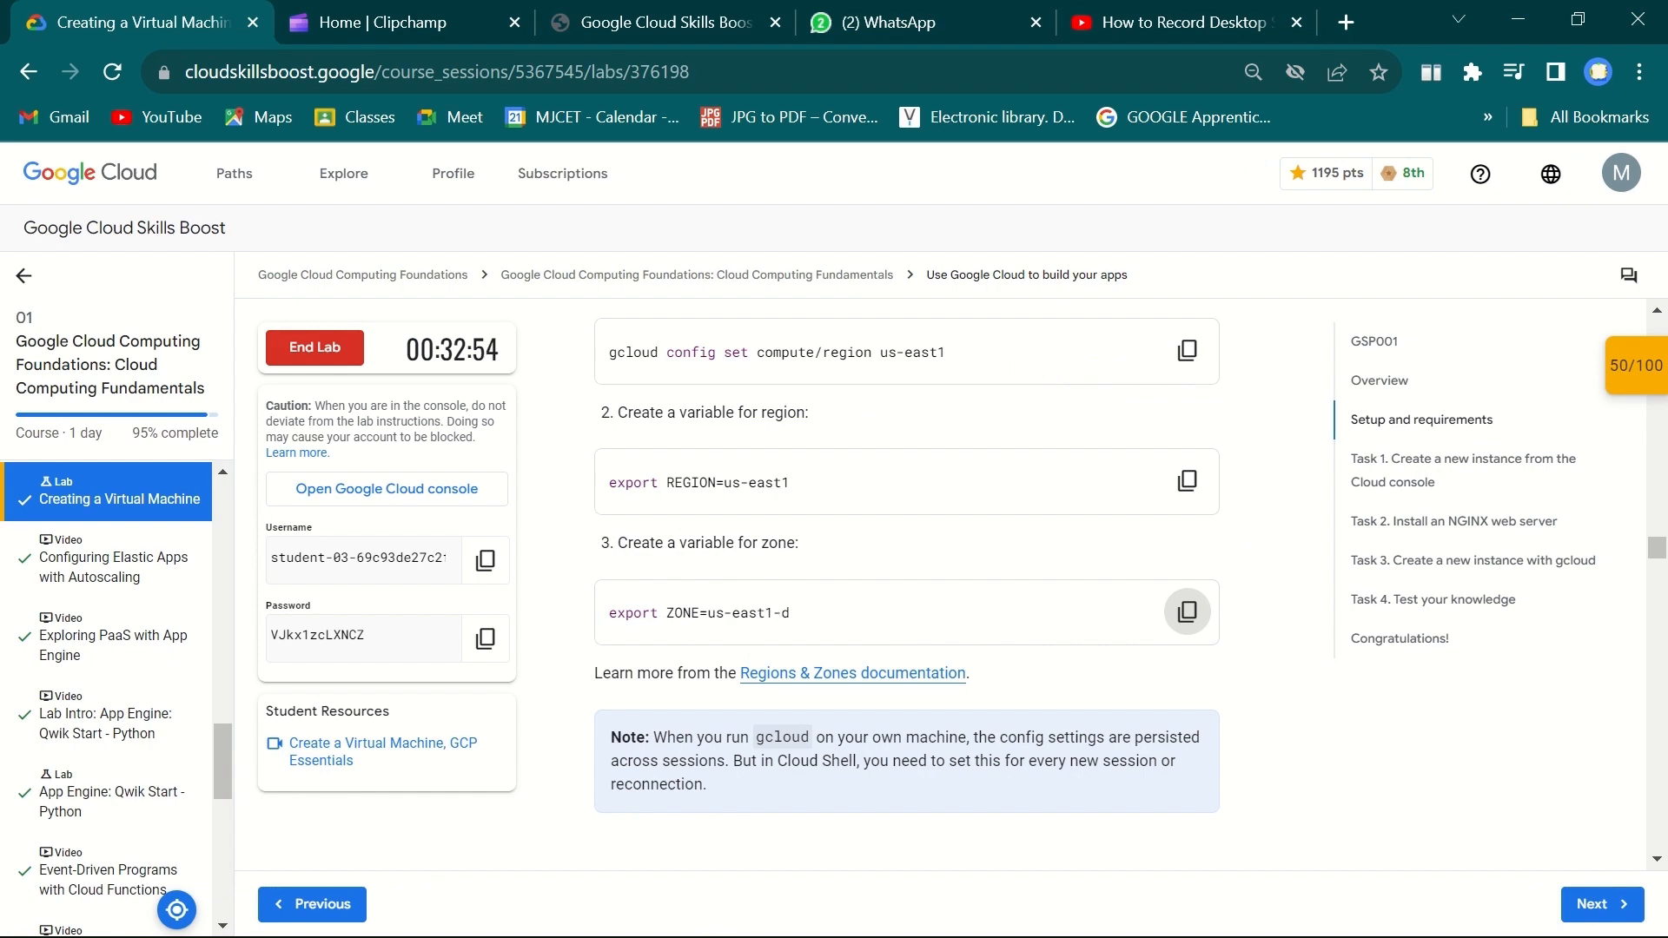
pyautogui.press('super')
pyautogui.moveTo(686, 917)
pyautogui.click(936, 790)
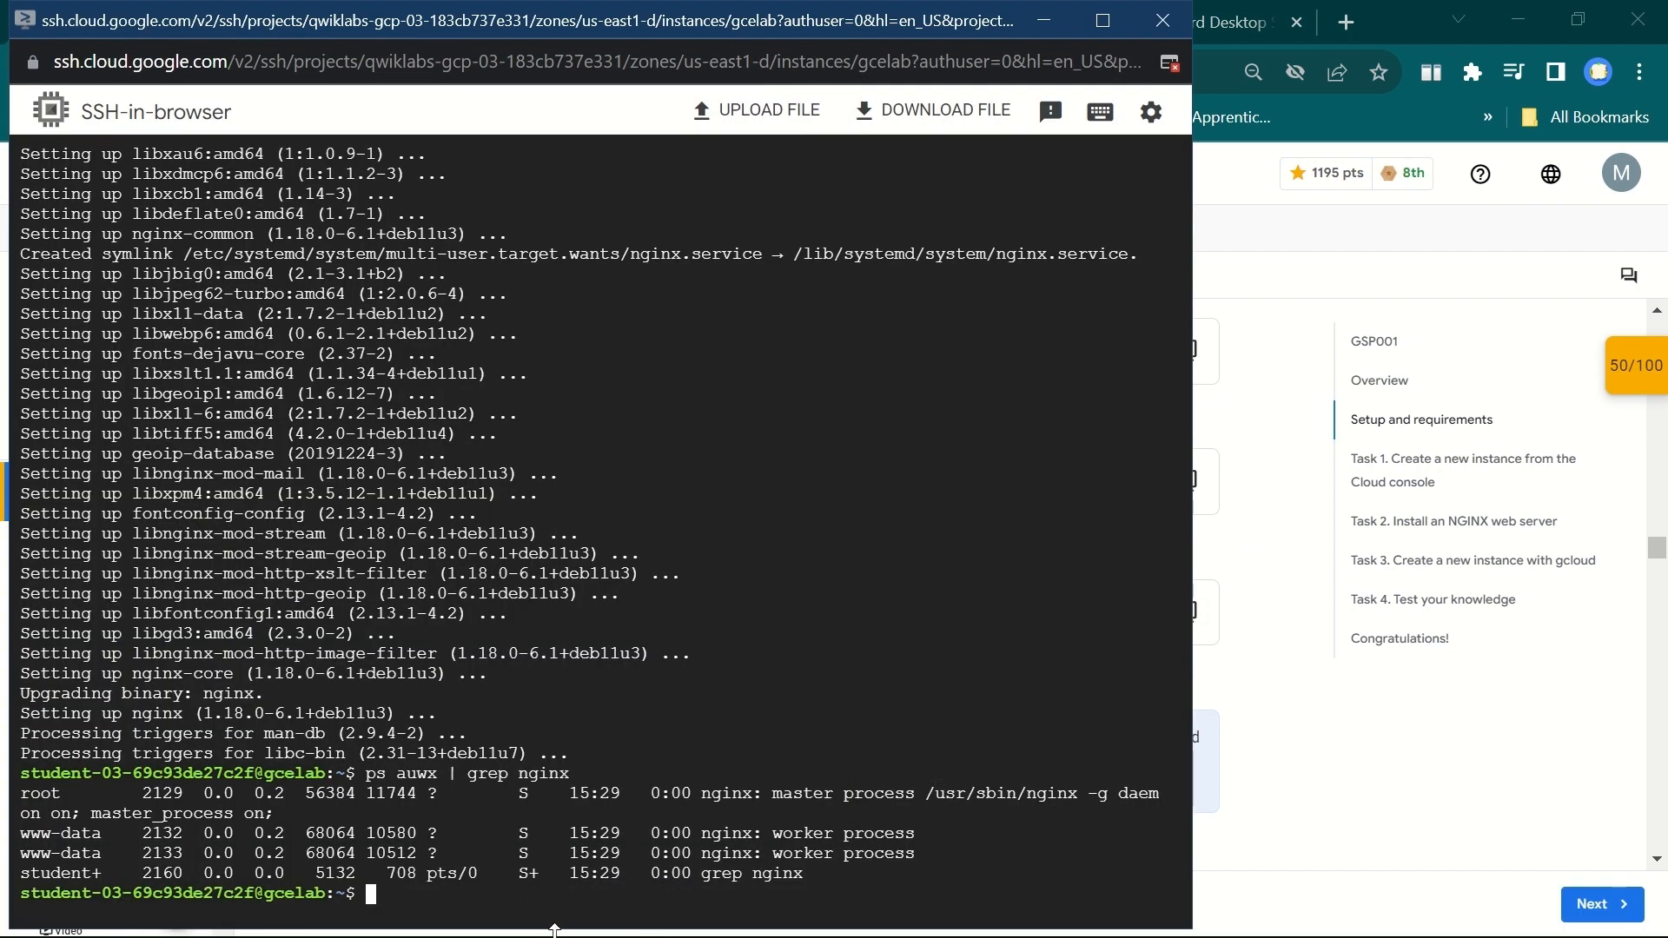
pyautogui.click(1045, 19)
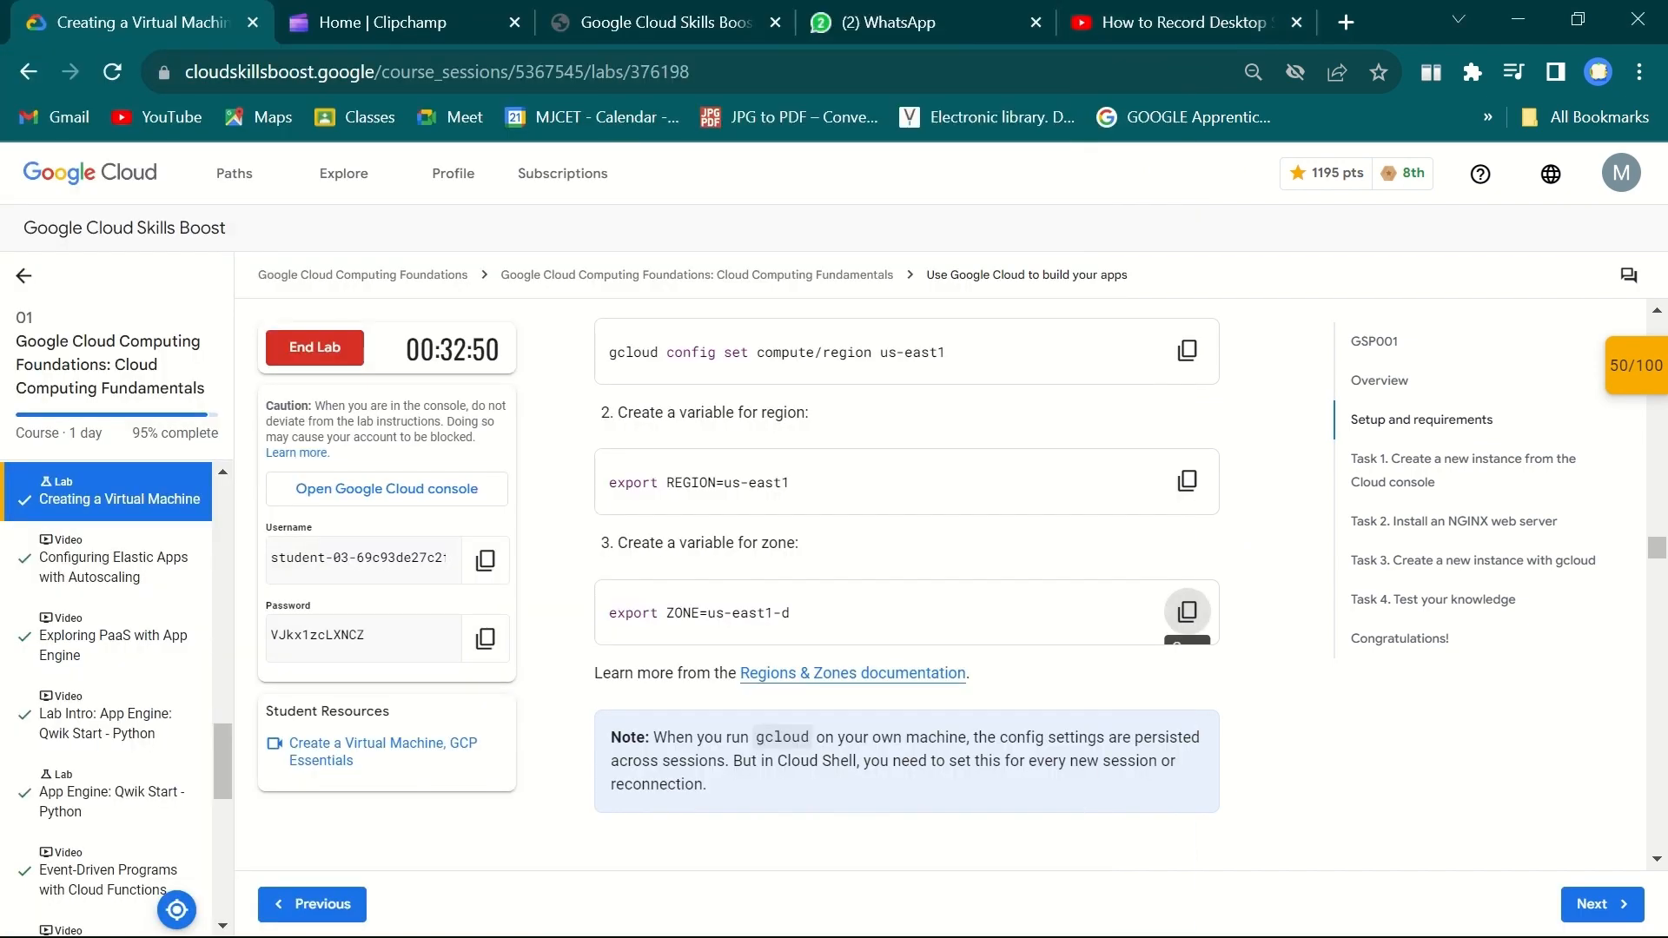
# Switch to the VM instances console window and run export ZONE=us-east1-d in Cloud Shell
pyautogui.press('super')
pyautogui.moveTo(657, 923)
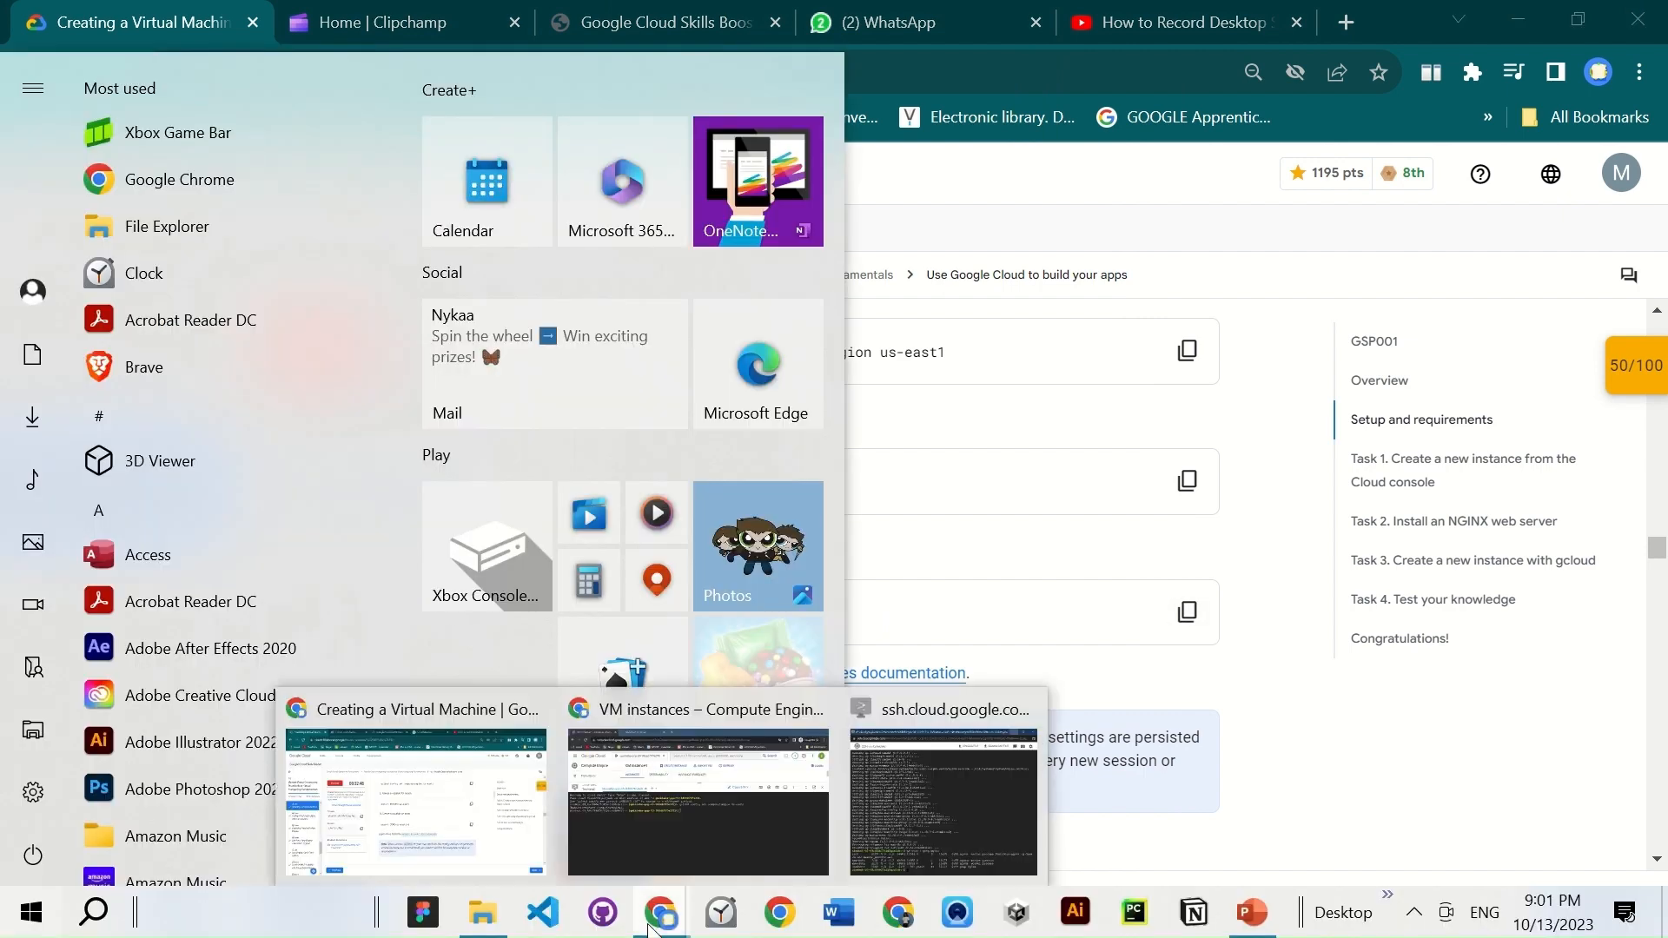
pyautogui.click(611, 815)
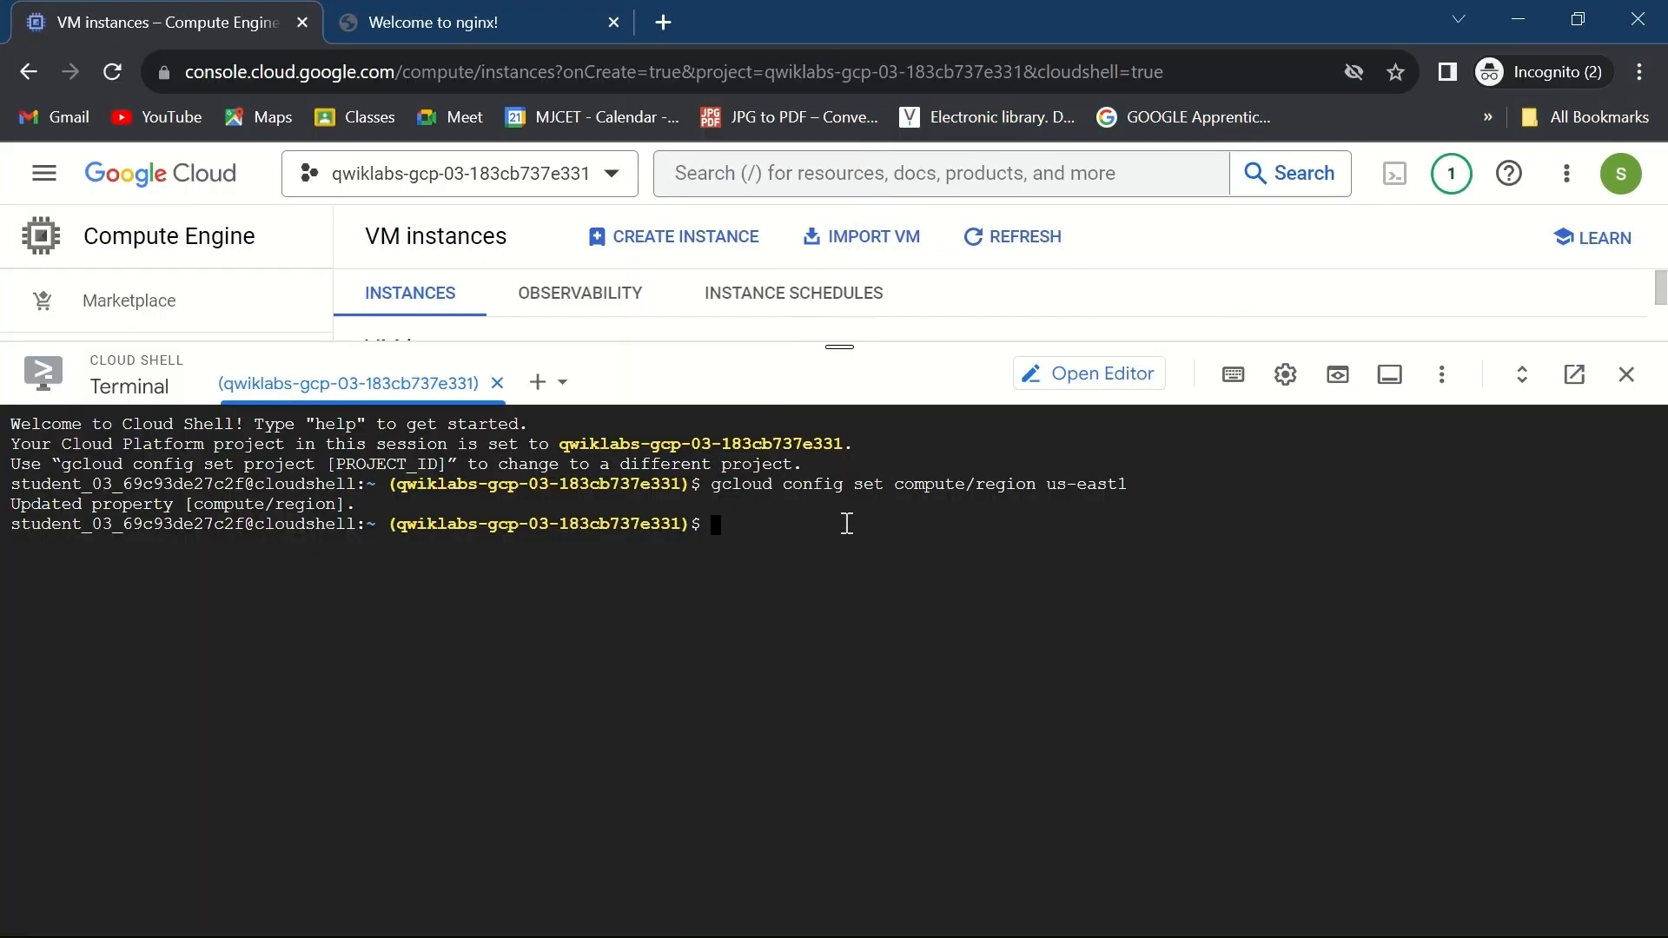
pyautogui.hotkey('ctrl', 'v')
pyautogui.press('Return')
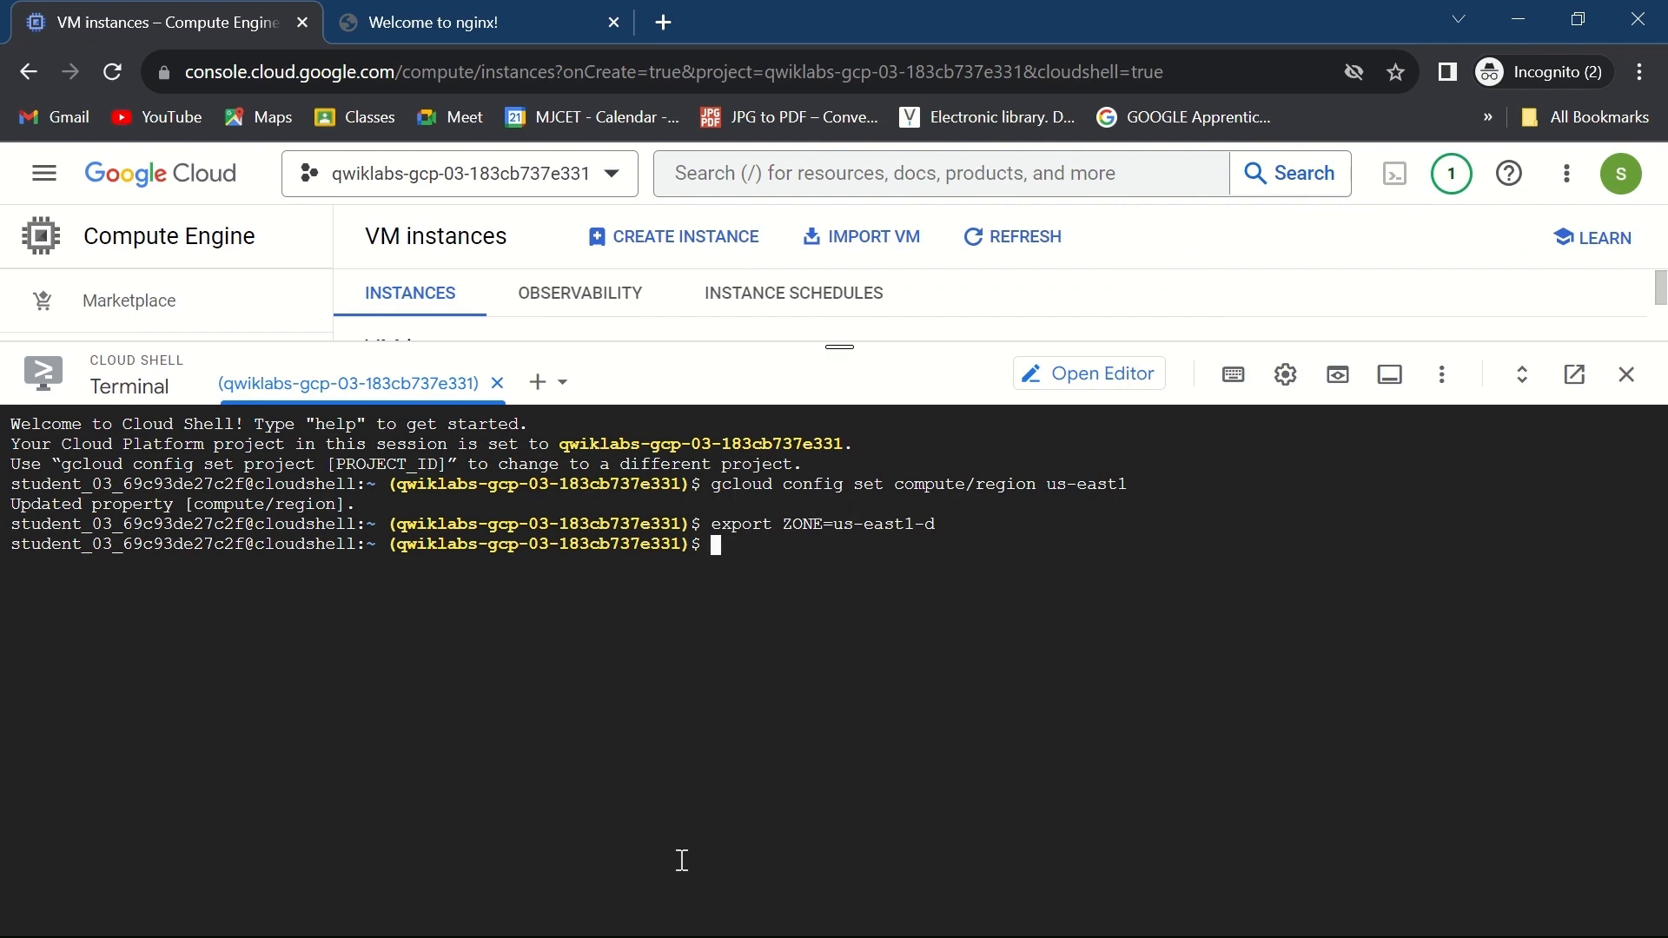
# Switch to the lab instructions, go to Task 3 and copy the gcloud command that creates gcelab2
pyautogui.press('super')
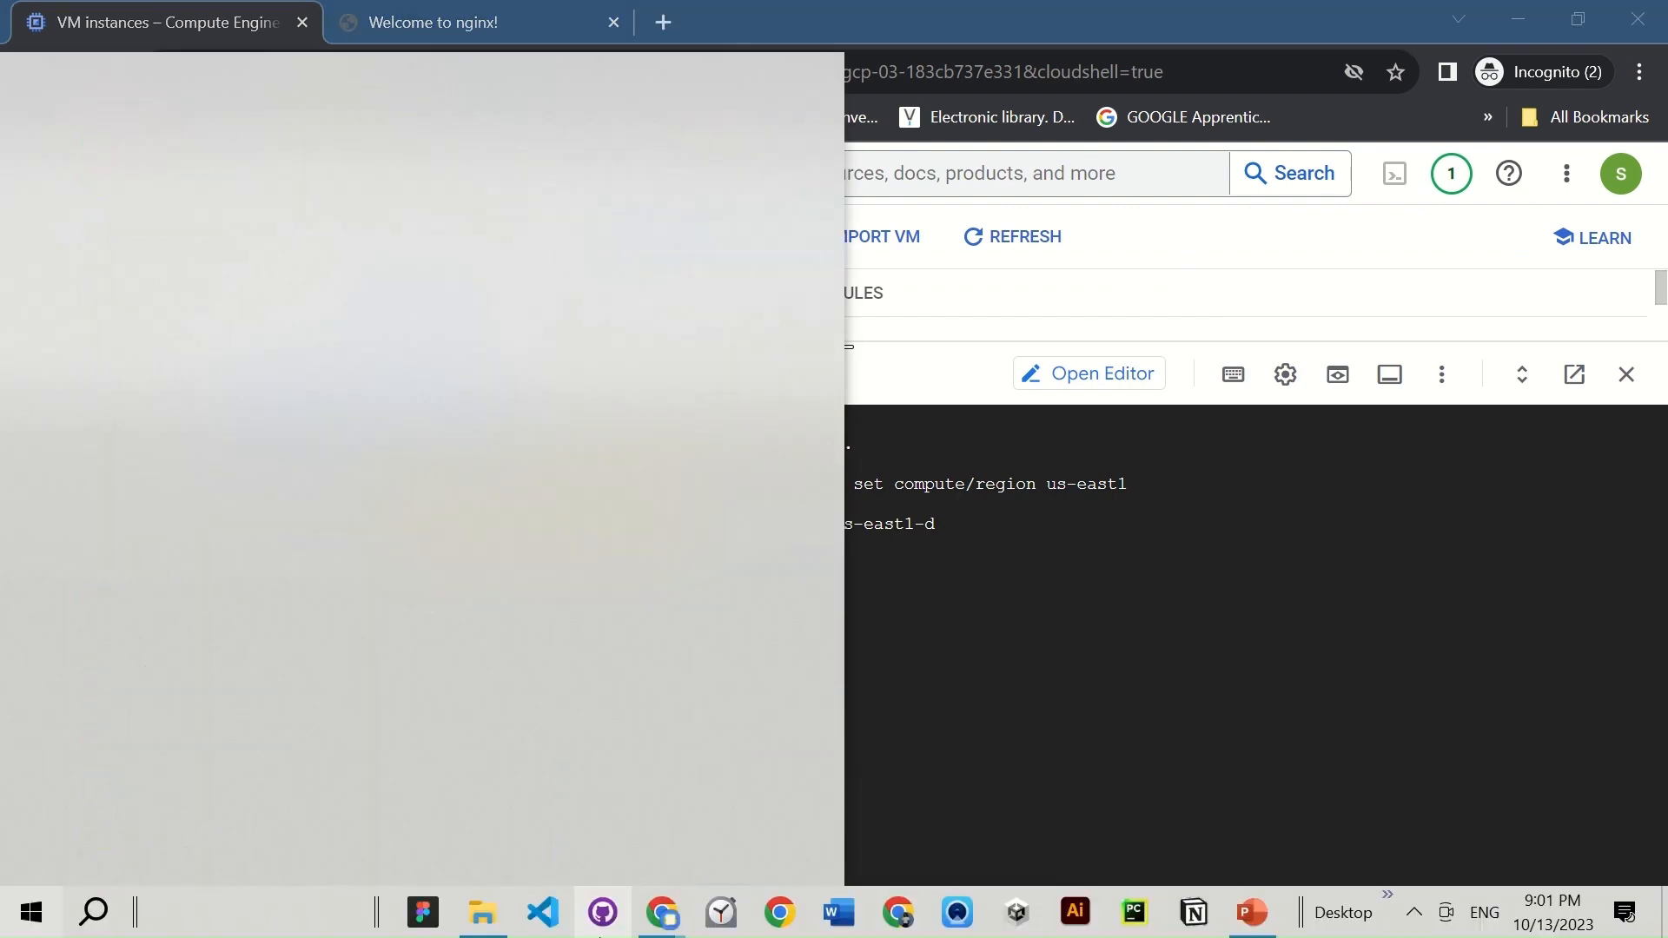
pyautogui.moveTo(660, 912)
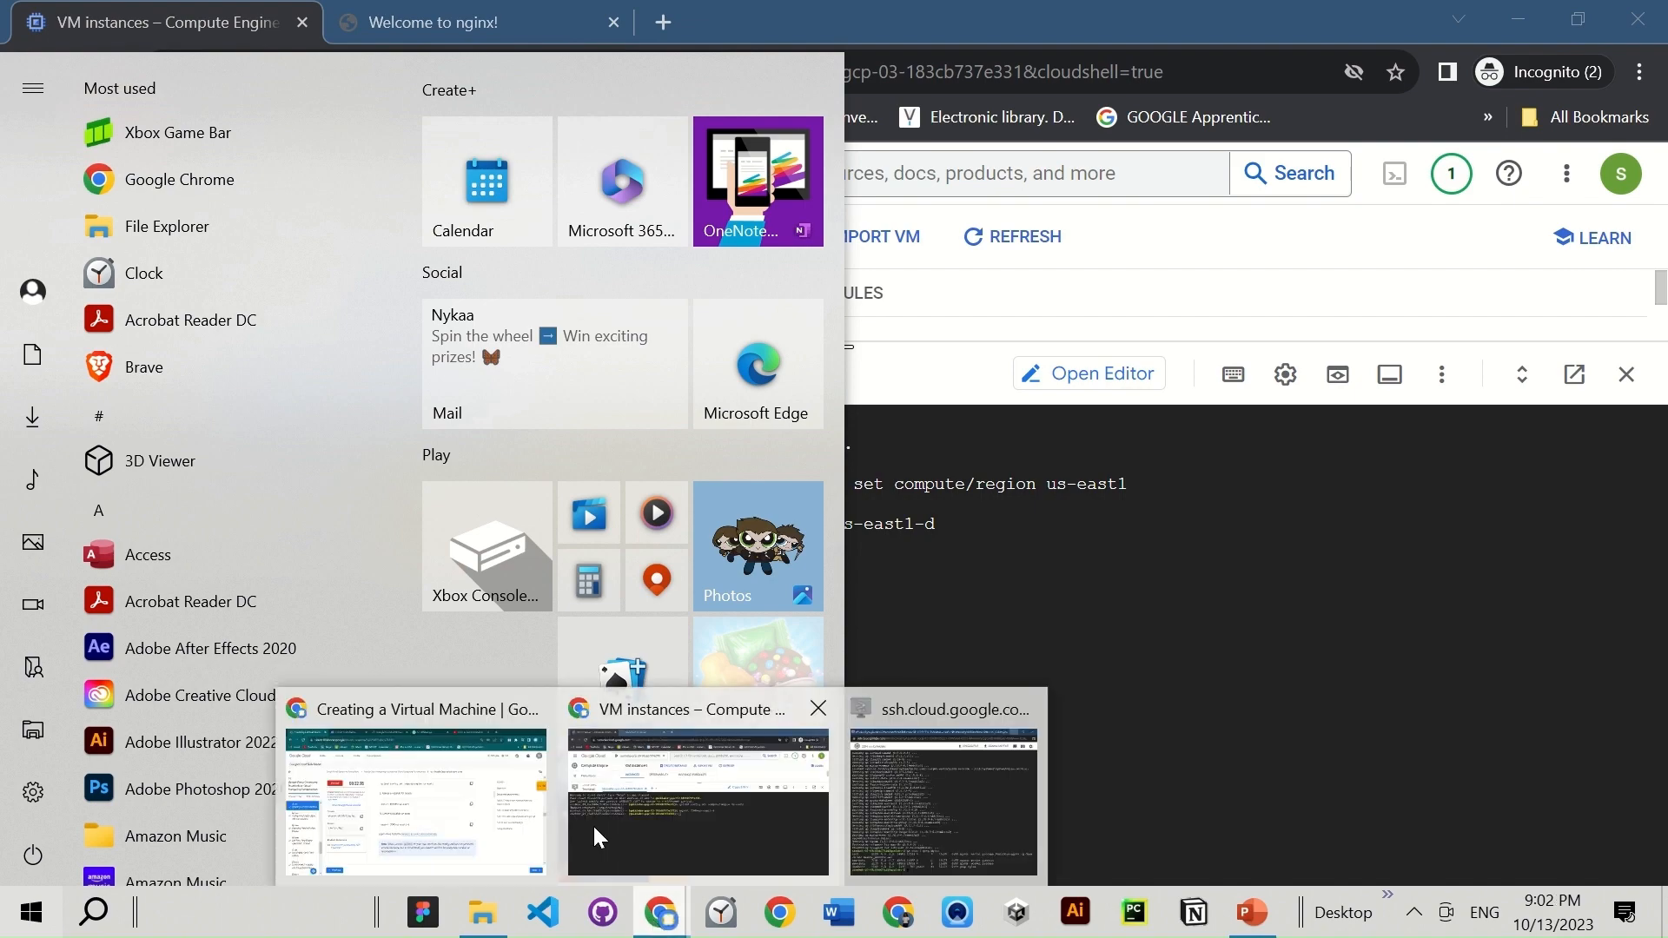
pyautogui.click(518, 782)
pyautogui.scroll(-3, 999, 564)
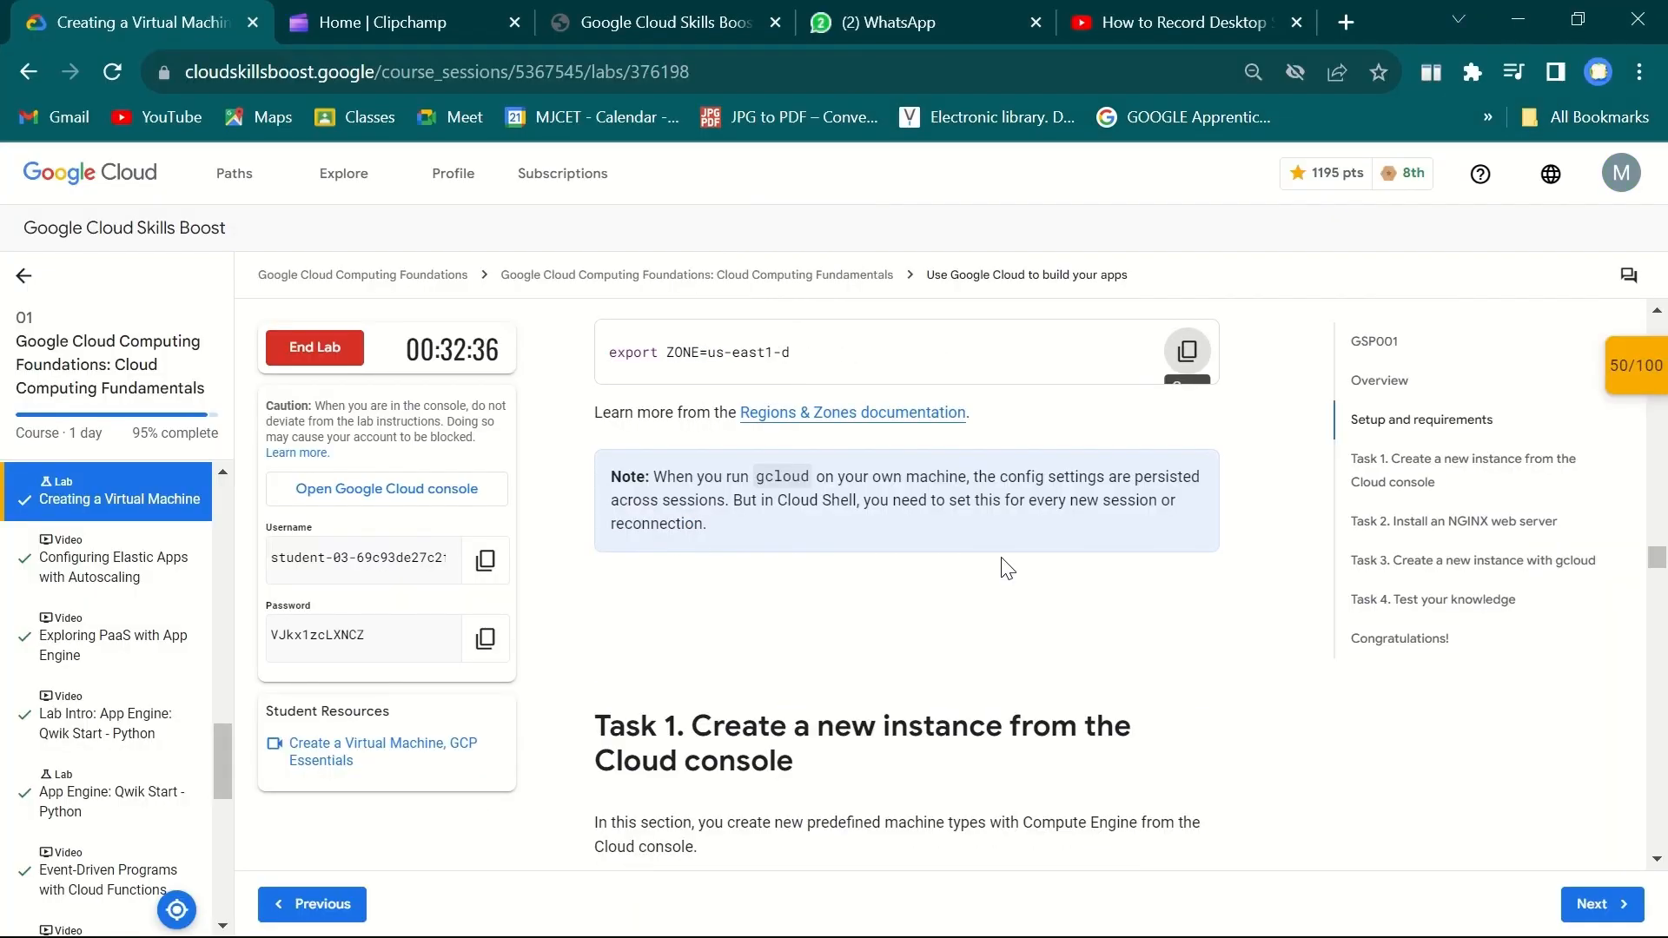
pyautogui.click(1401, 563)
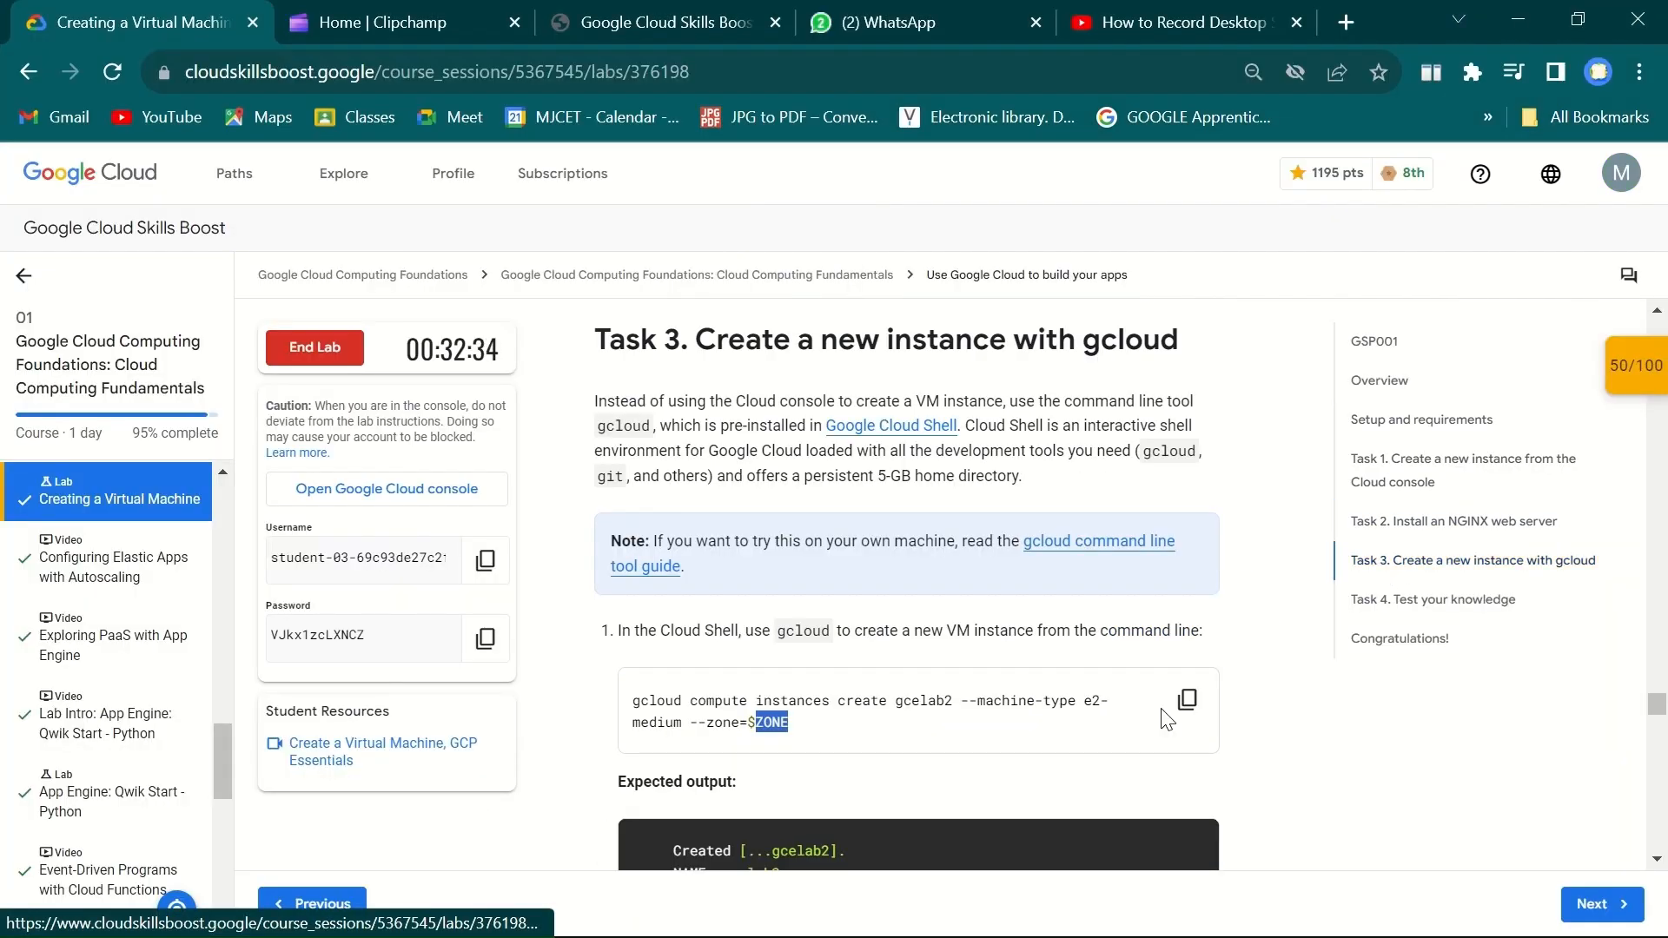
pyautogui.click(1187, 700)
# Bring up the SSH-in-browser window of gcelab and close it
pyautogui.press('super')
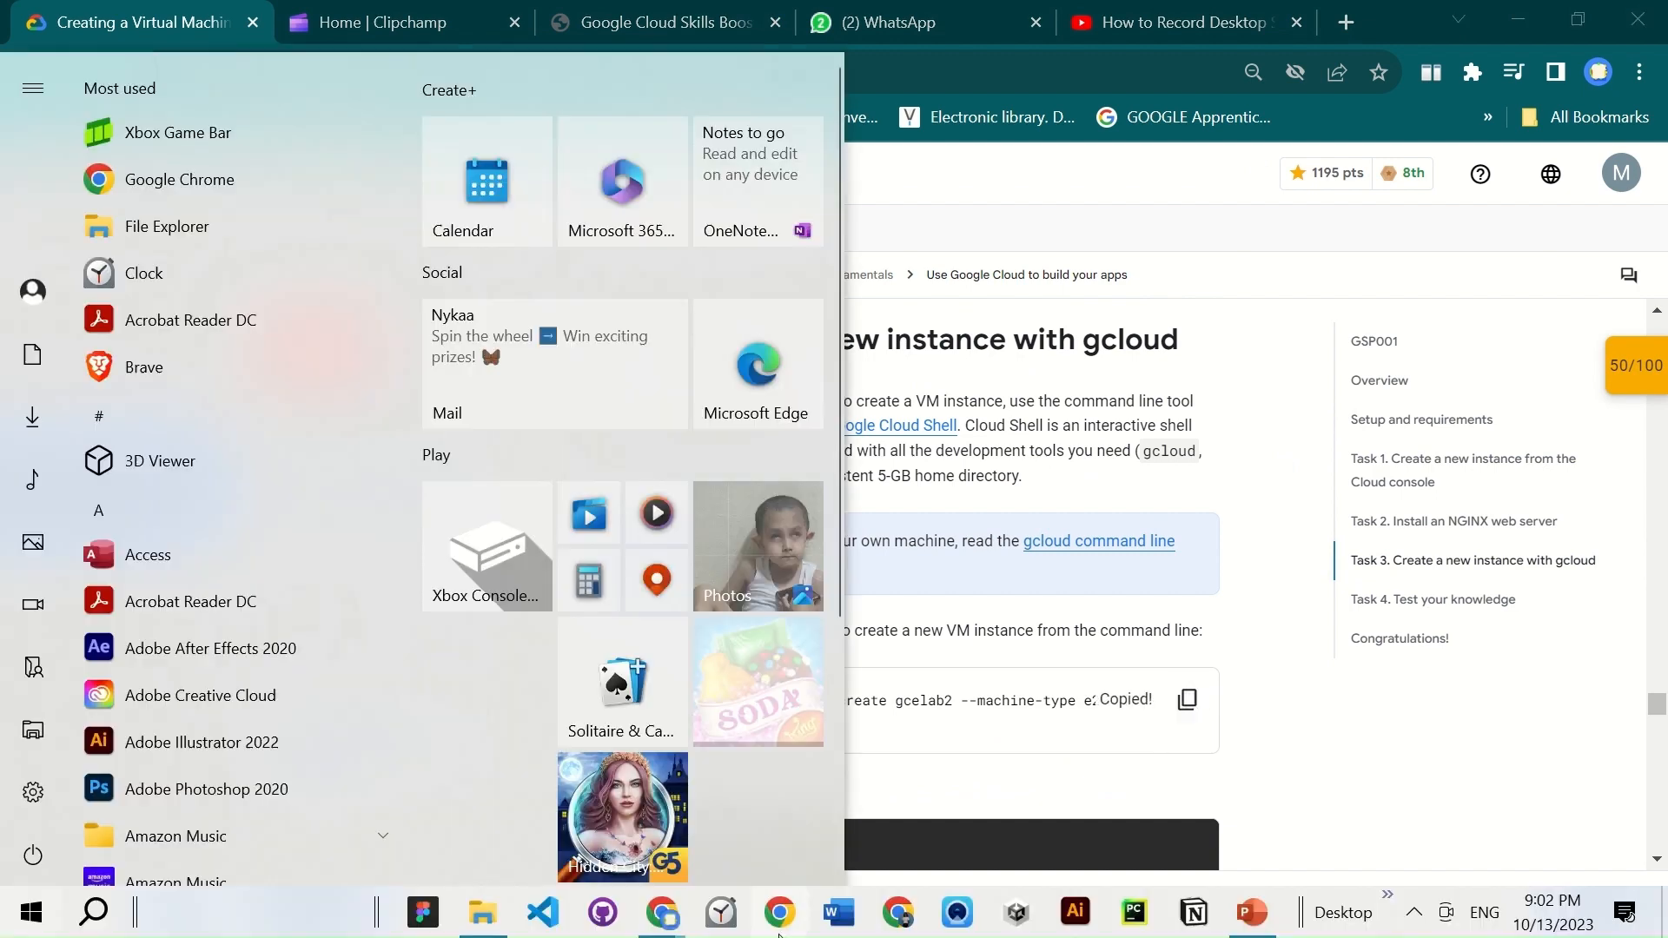
pyautogui.moveTo(661, 912)
pyautogui.click(873, 812)
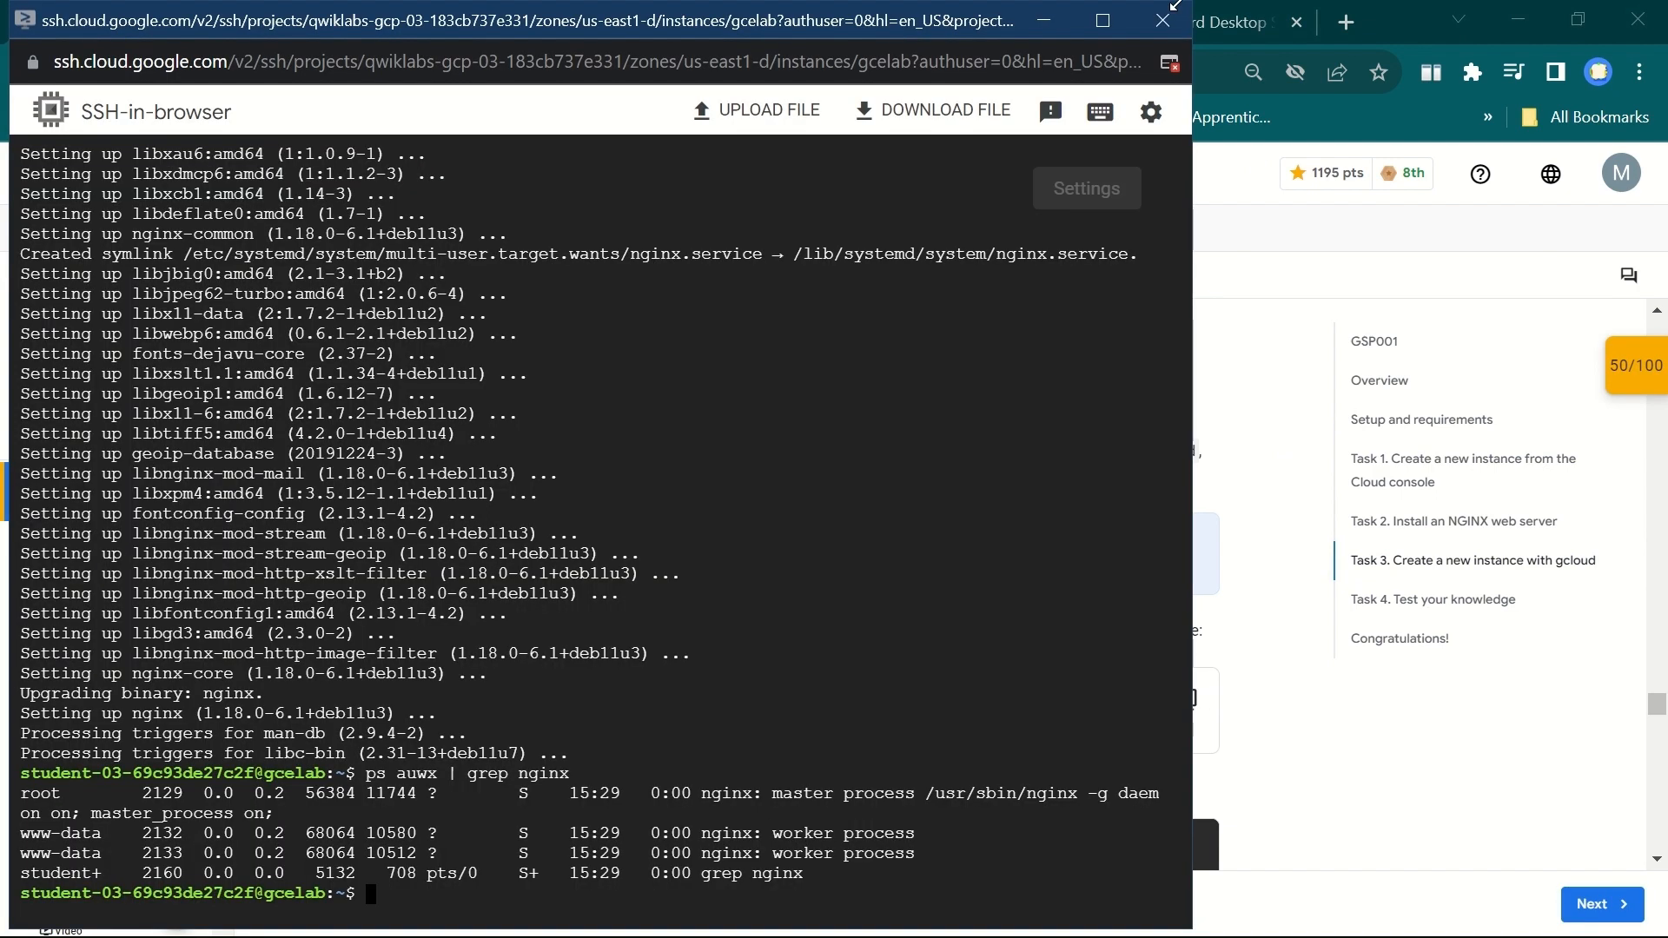
pyautogui.click(1171, 18)
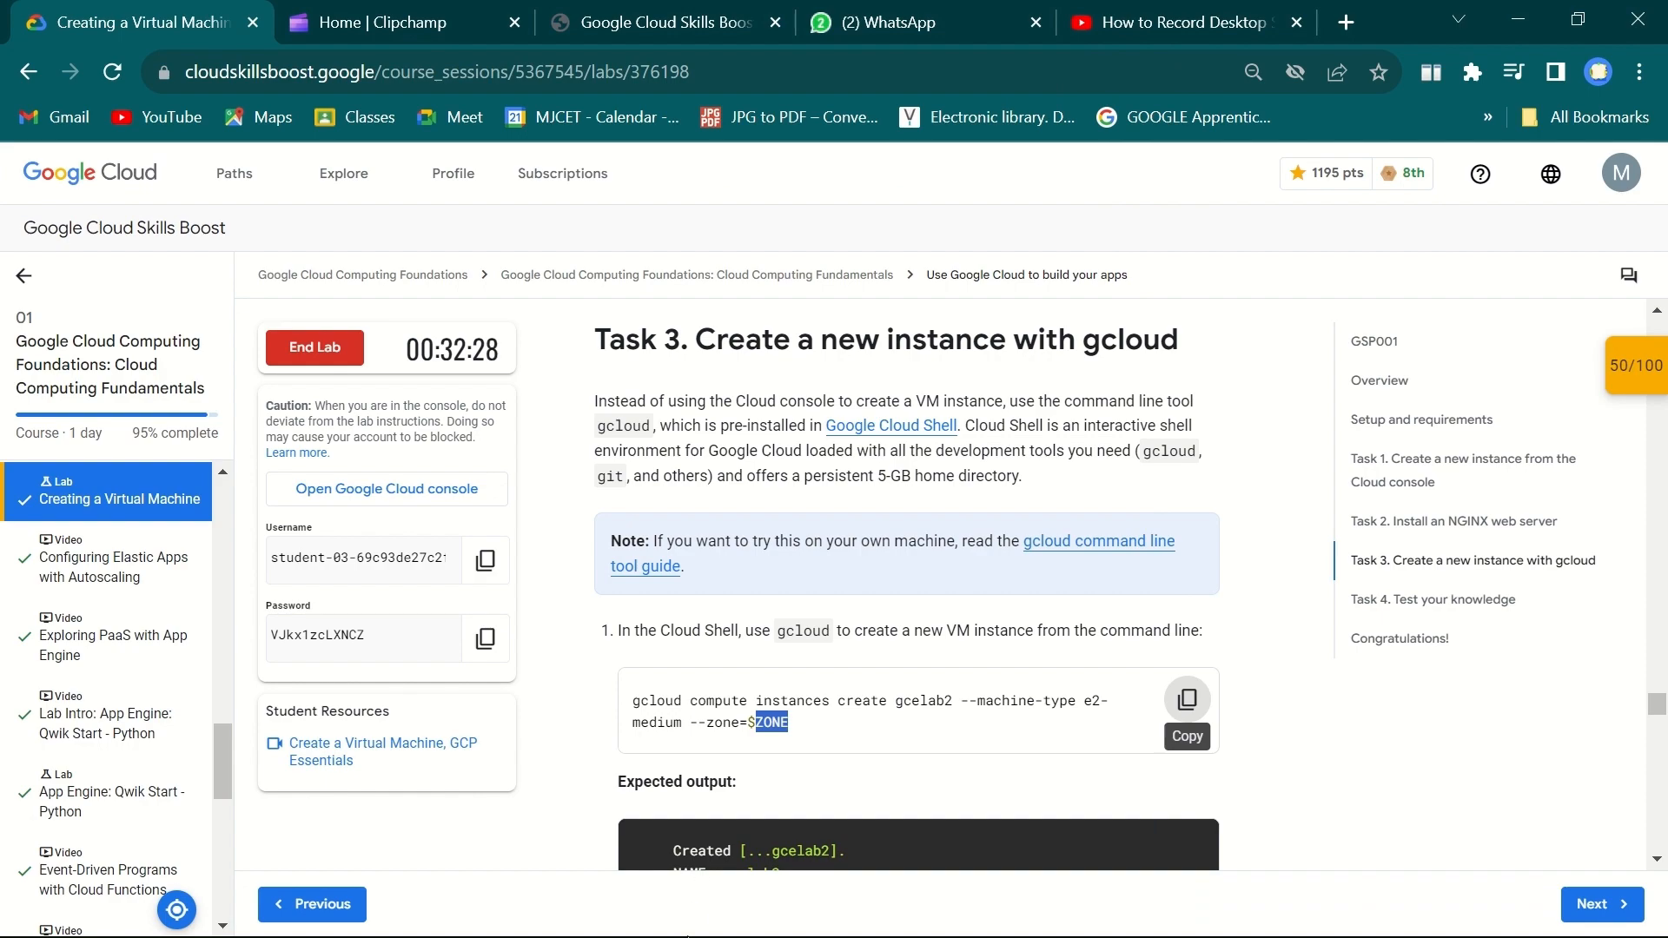
# Switch to the console window and run gcloud compute instances create gcelab2 --machine-type e2-medium --zone=$ZONE in Cloud Shell
pyautogui.press('super')
pyautogui.moveTo(660, 912)
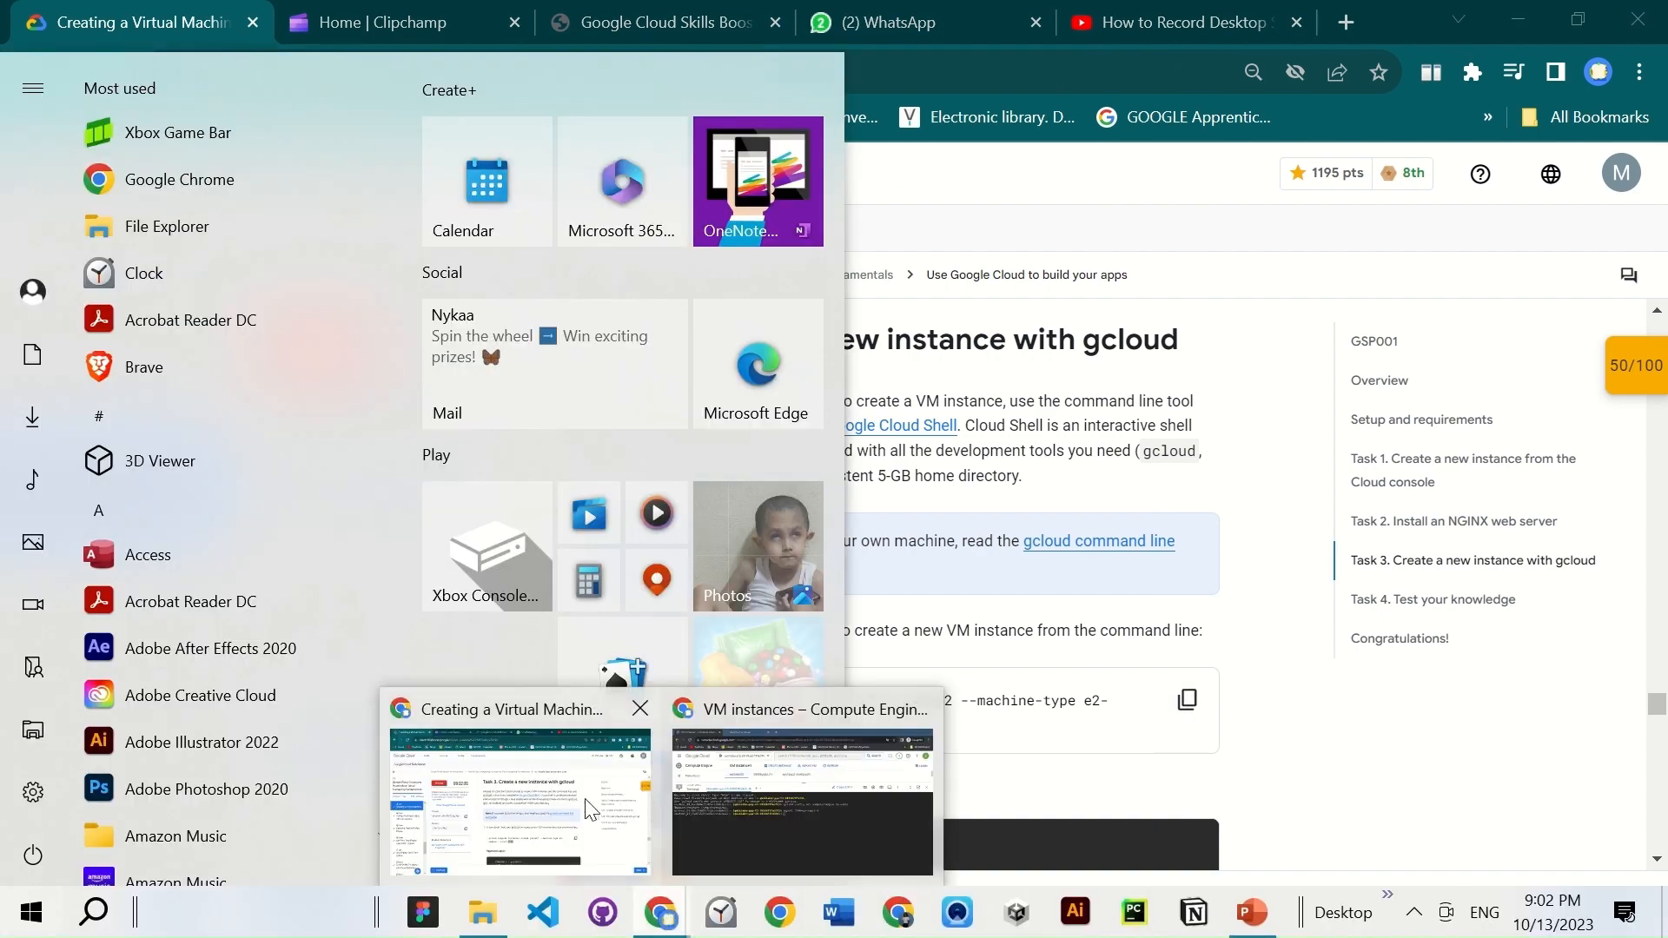
pyautogui.click(860, 721)
pyautogui.hotkey('ctrl', 'v')
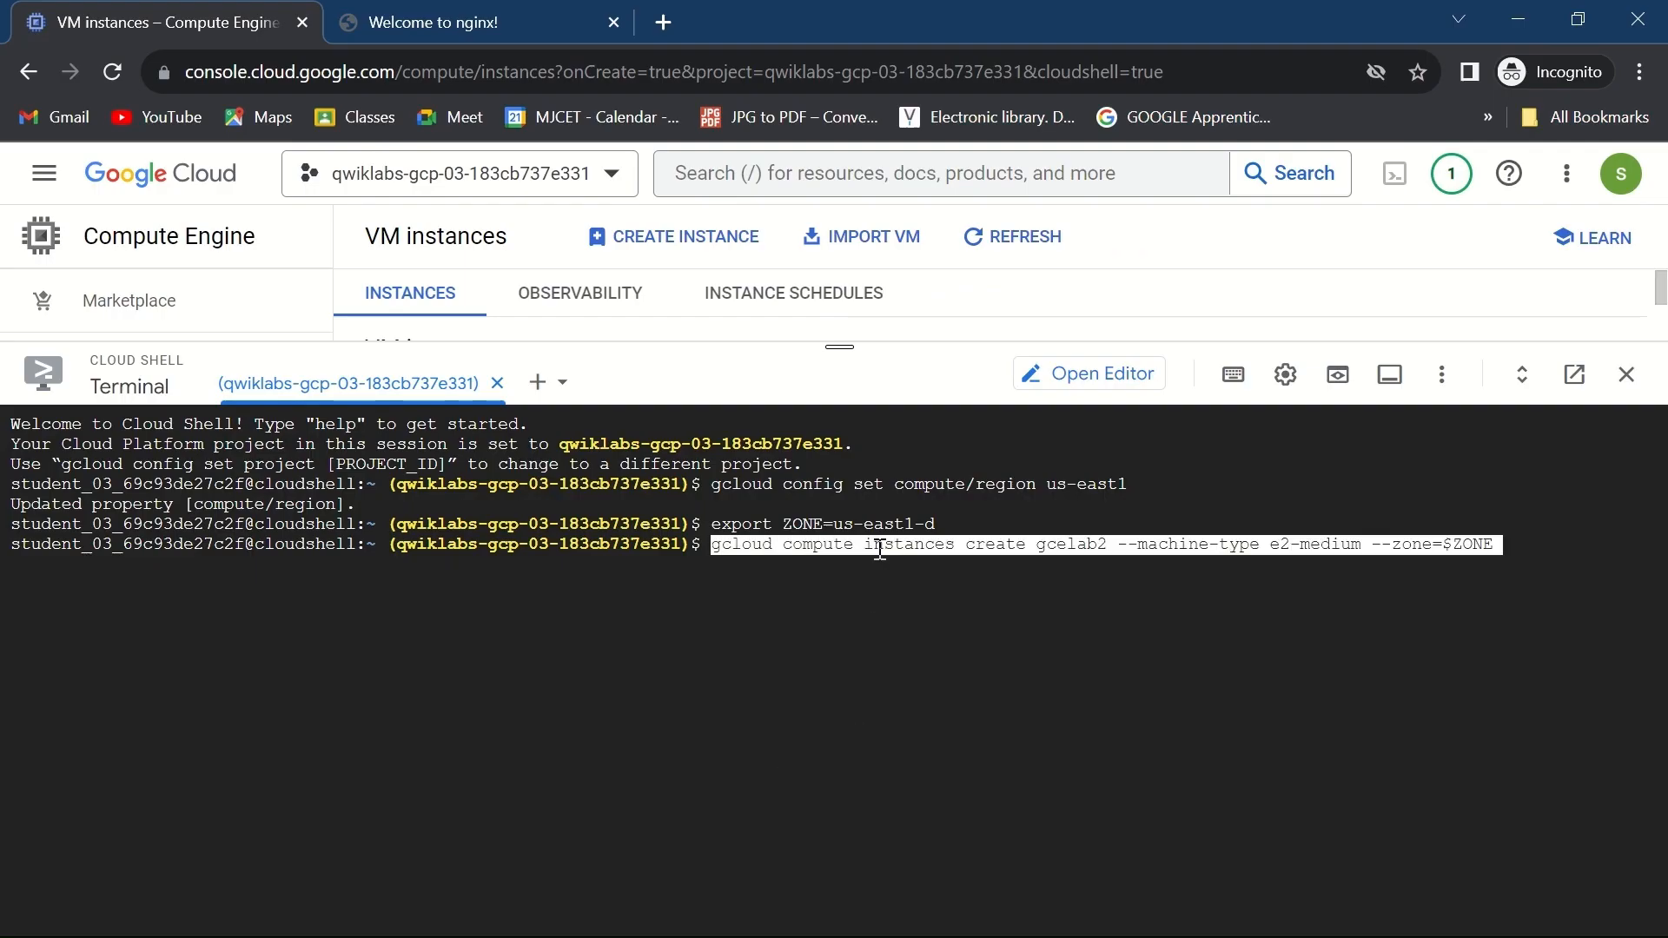
pyautogui.press('Return')
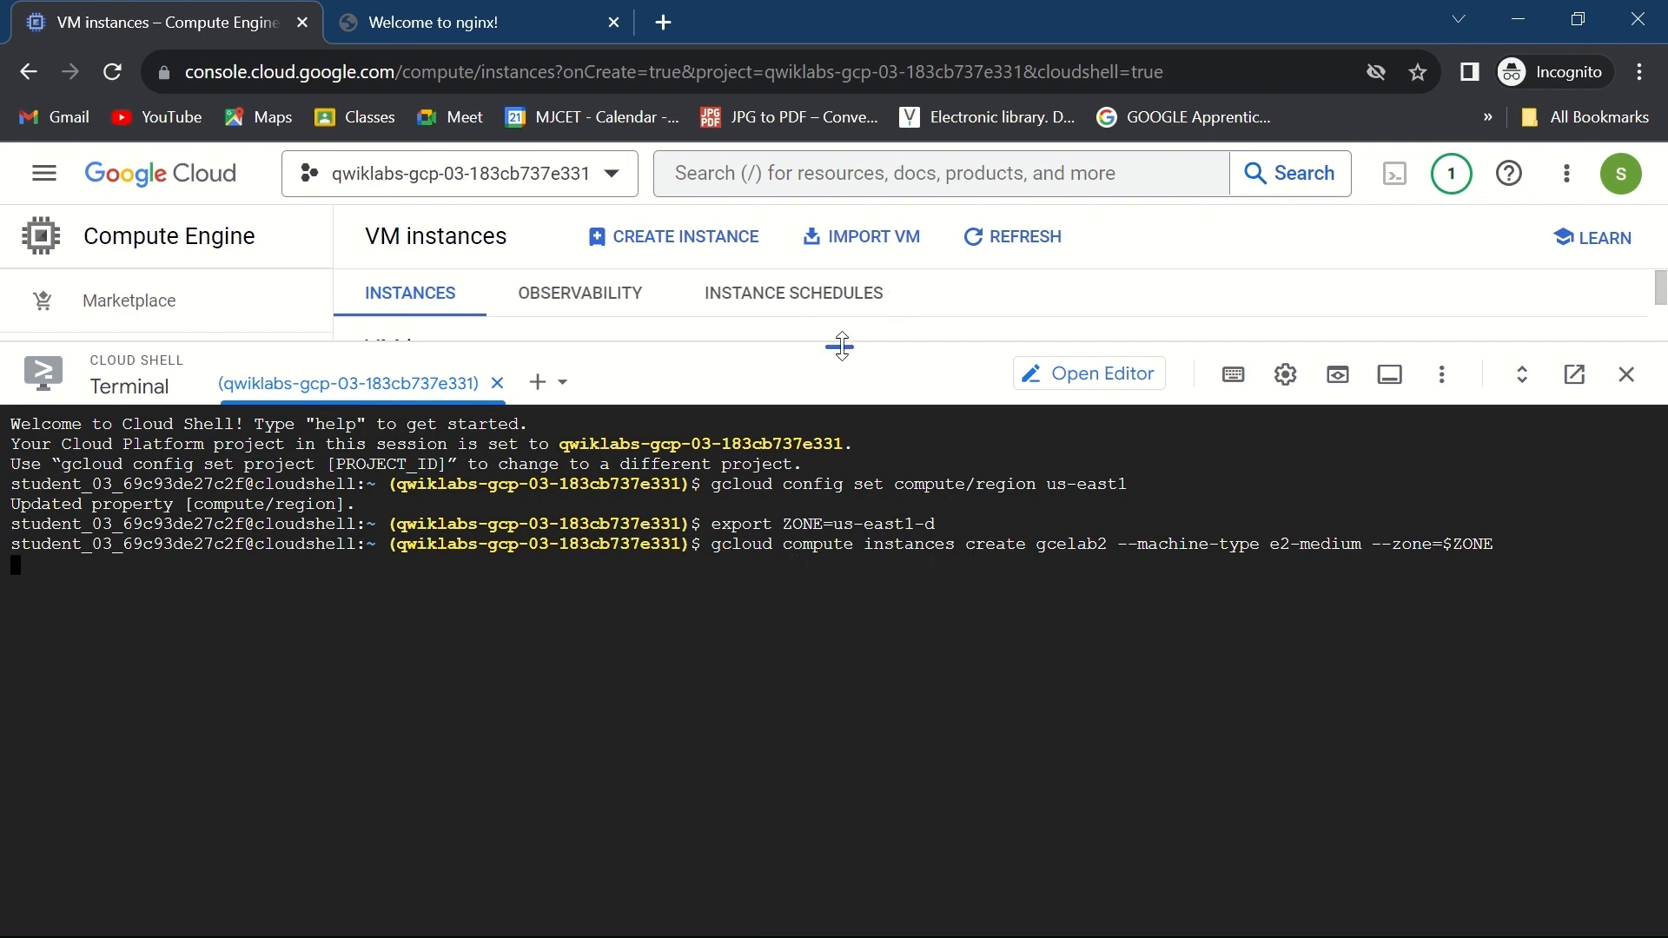
# Examine the instance creation output in Cloud Shell, then shrink its pane and refresh the VM instances list to check for gcelab2
pyautogui.moveTo(841, 346); pyautogui.dragTo(841, 881)
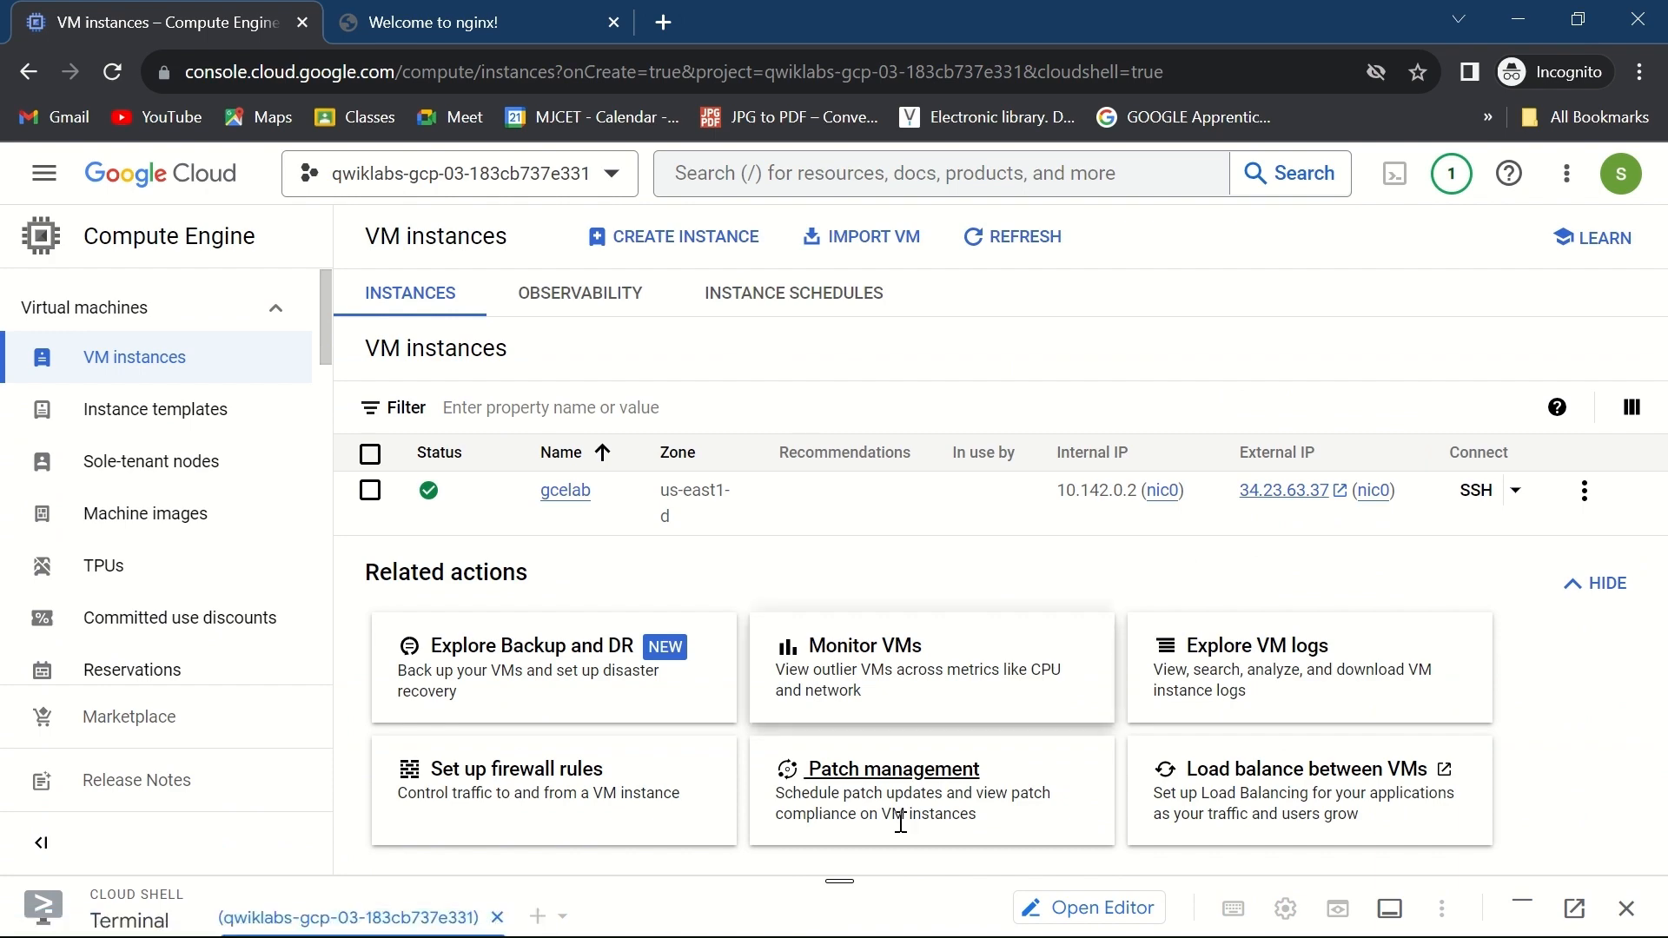
pyautogui.moveTo(839, 881); pyautogui.dragTo(841, 407)
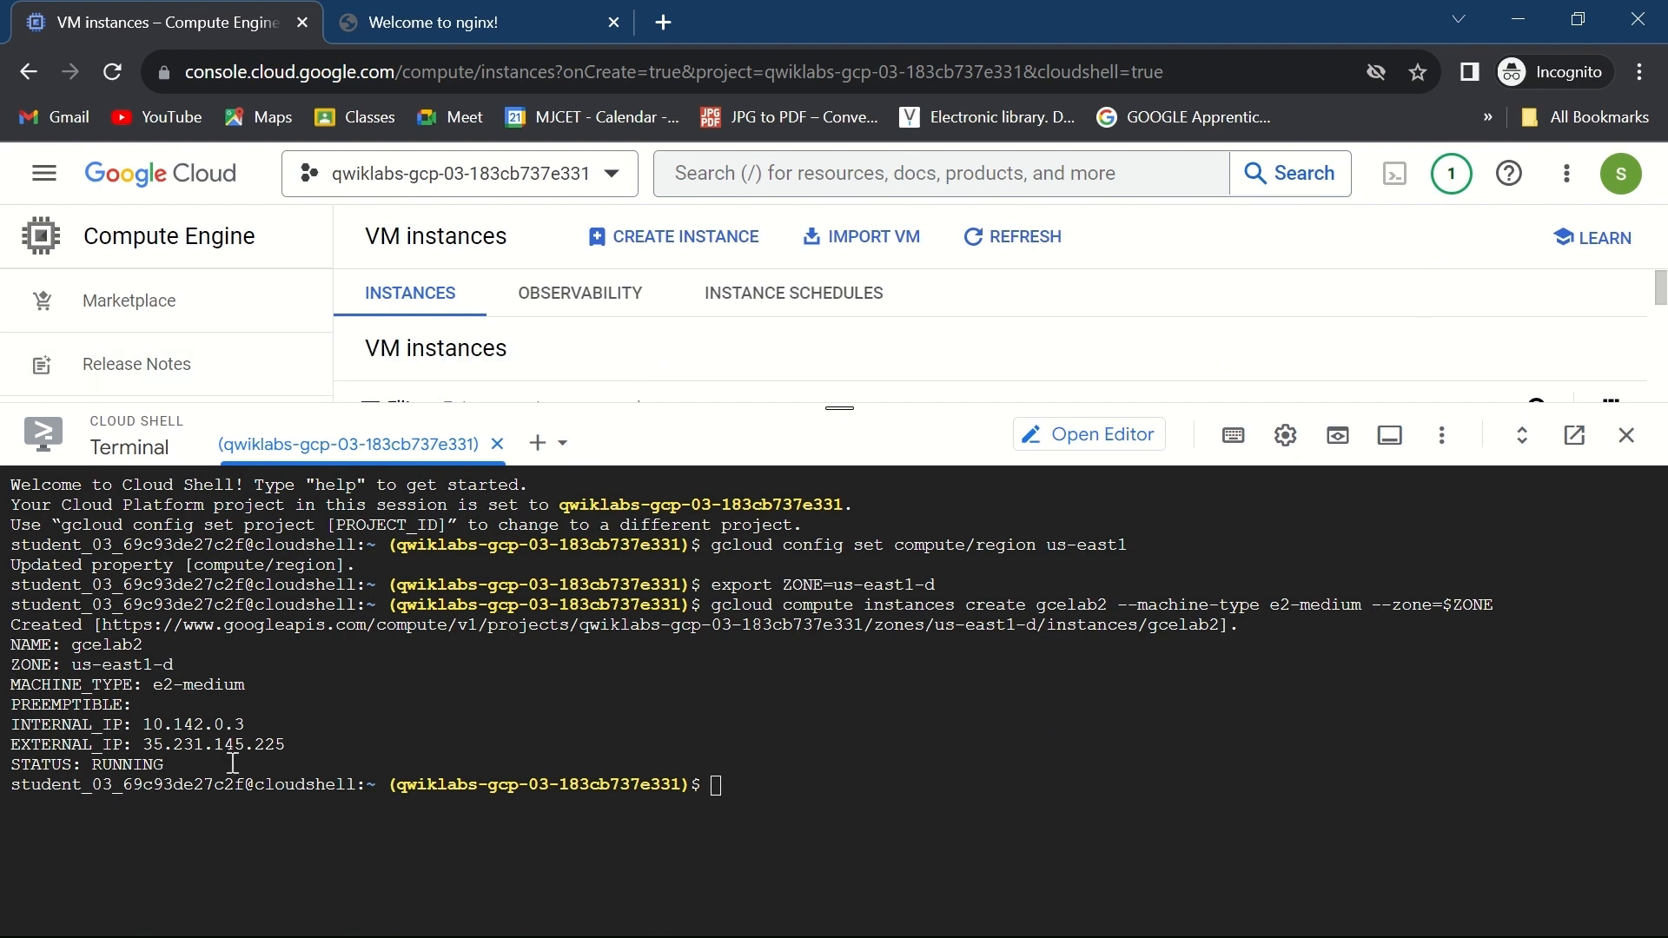
pyautogui.moveTo(213, 765); pyautogui.dragTo(11, 627)
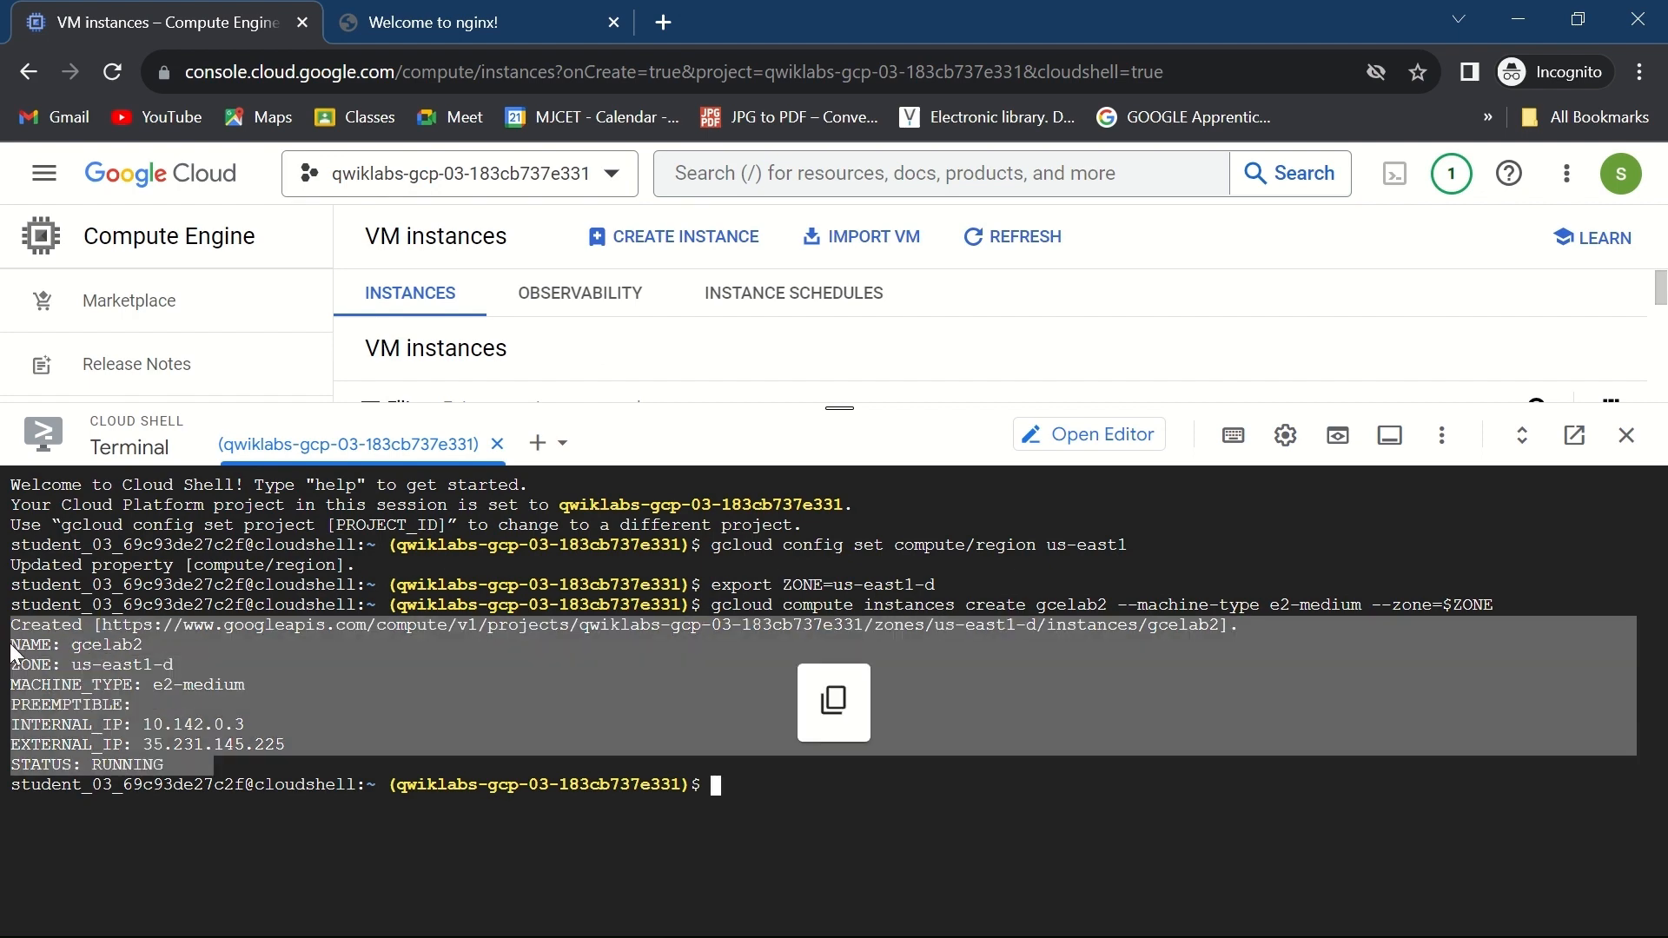
pyautogui.moveTo(860, 409); pyautogui.dragTo(755, 881)
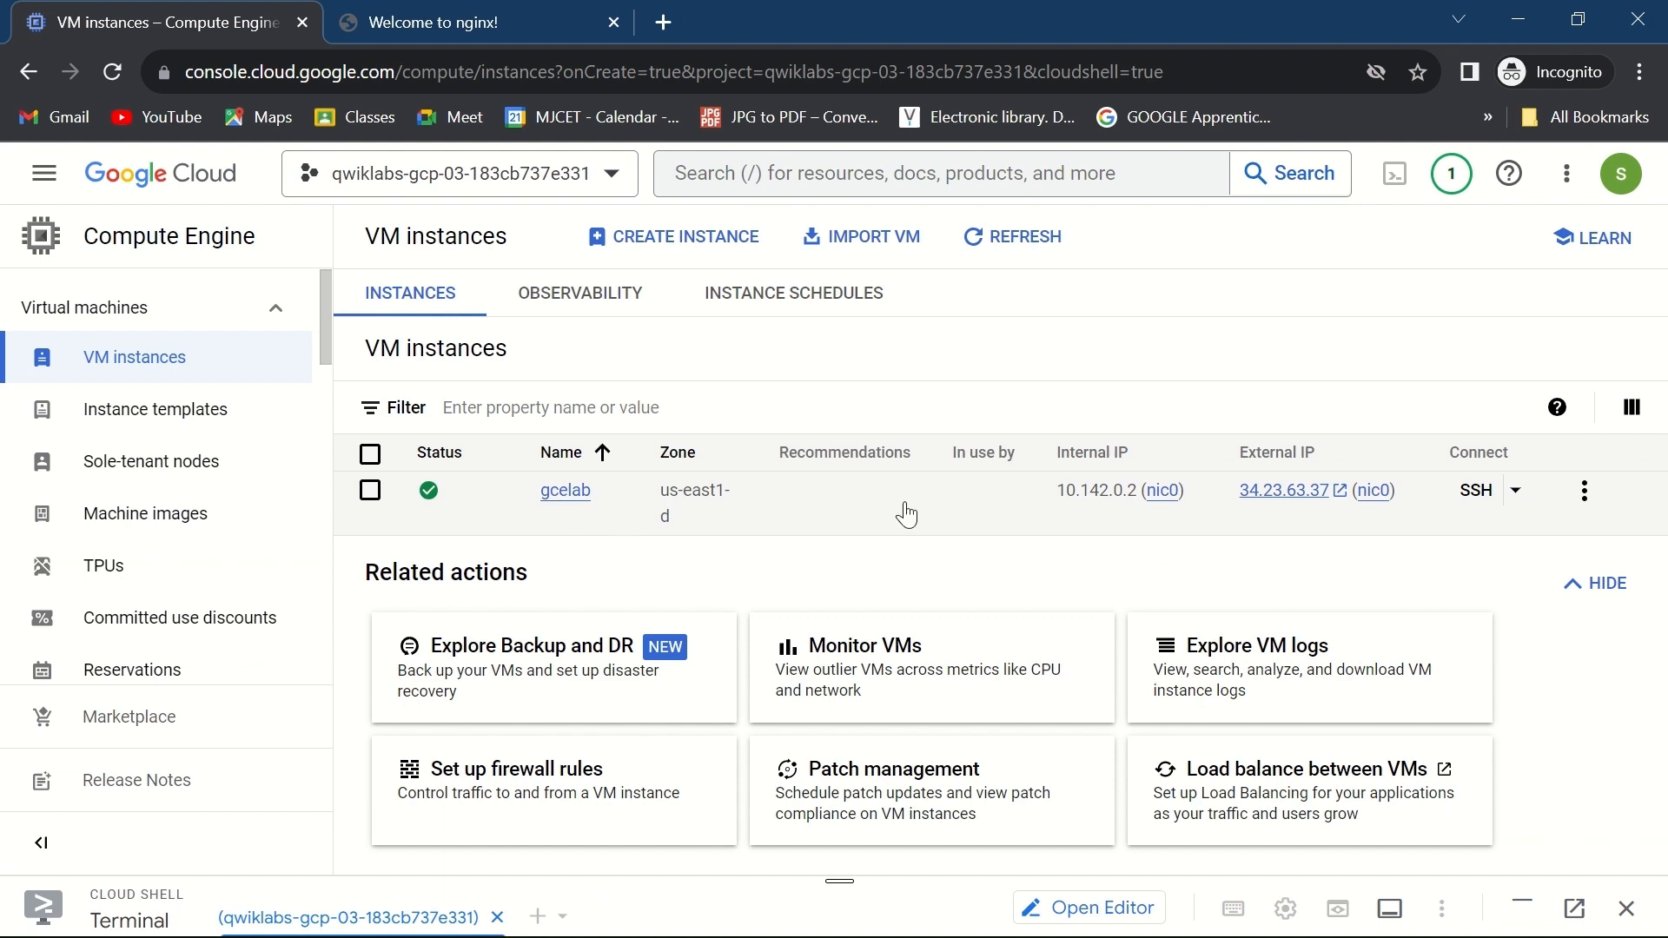
pyautogui.click(1008, 250)
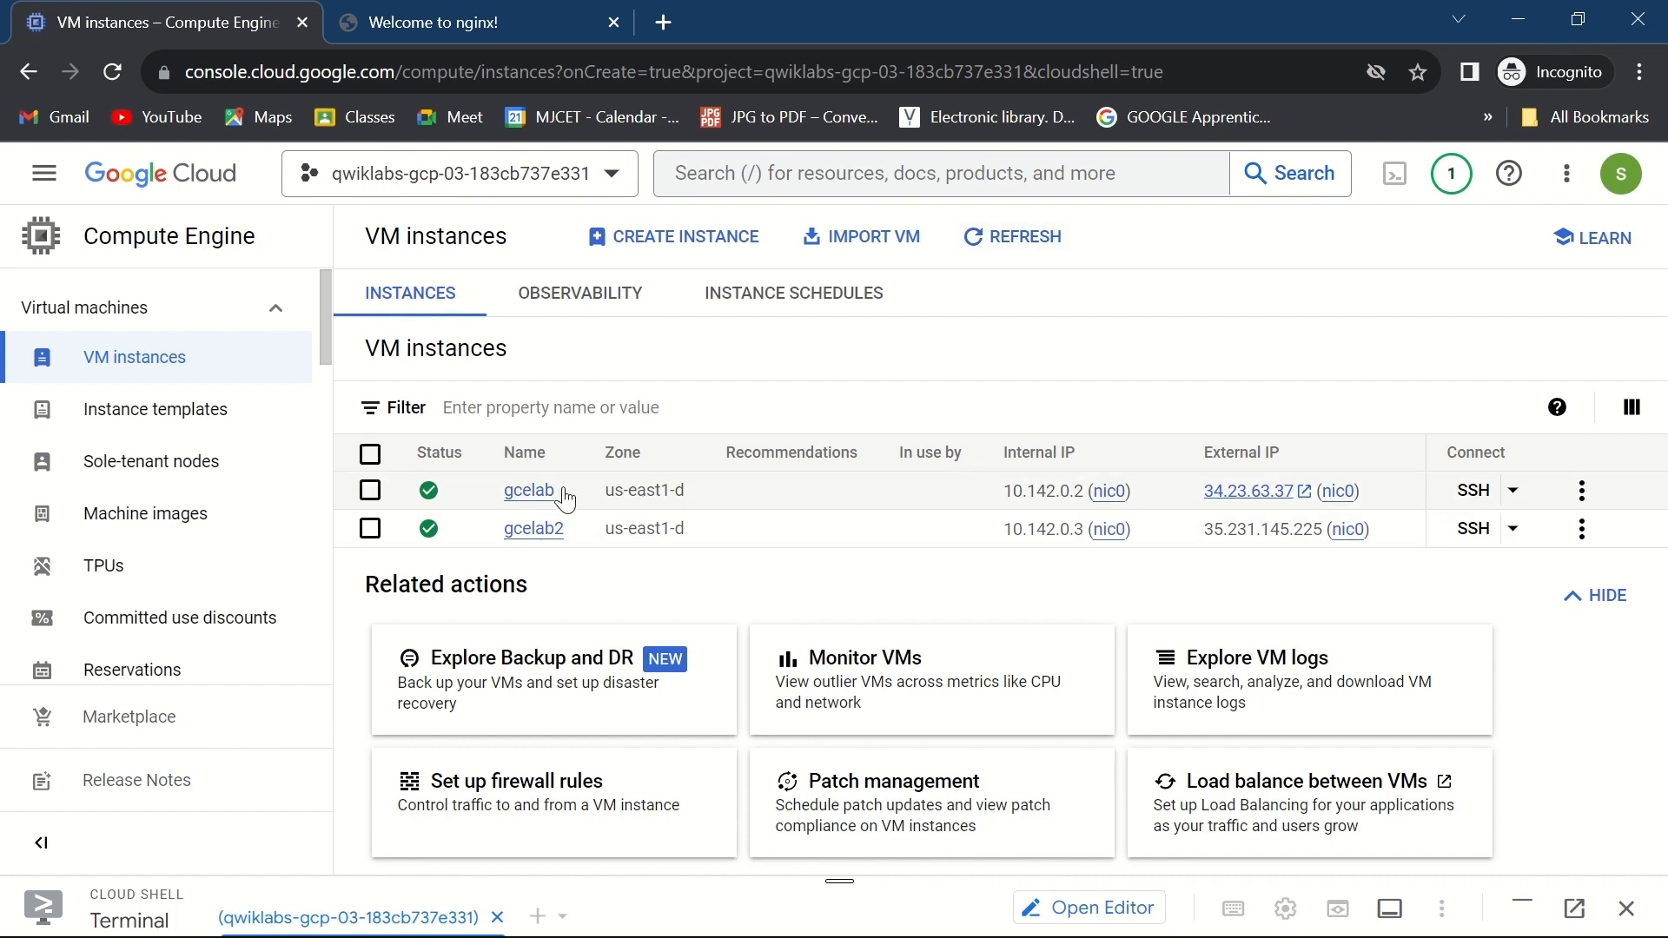
# Switch to the lab instructions and check the progress of the "Create a new instance with gcloud" task
pyautogui.press('super')
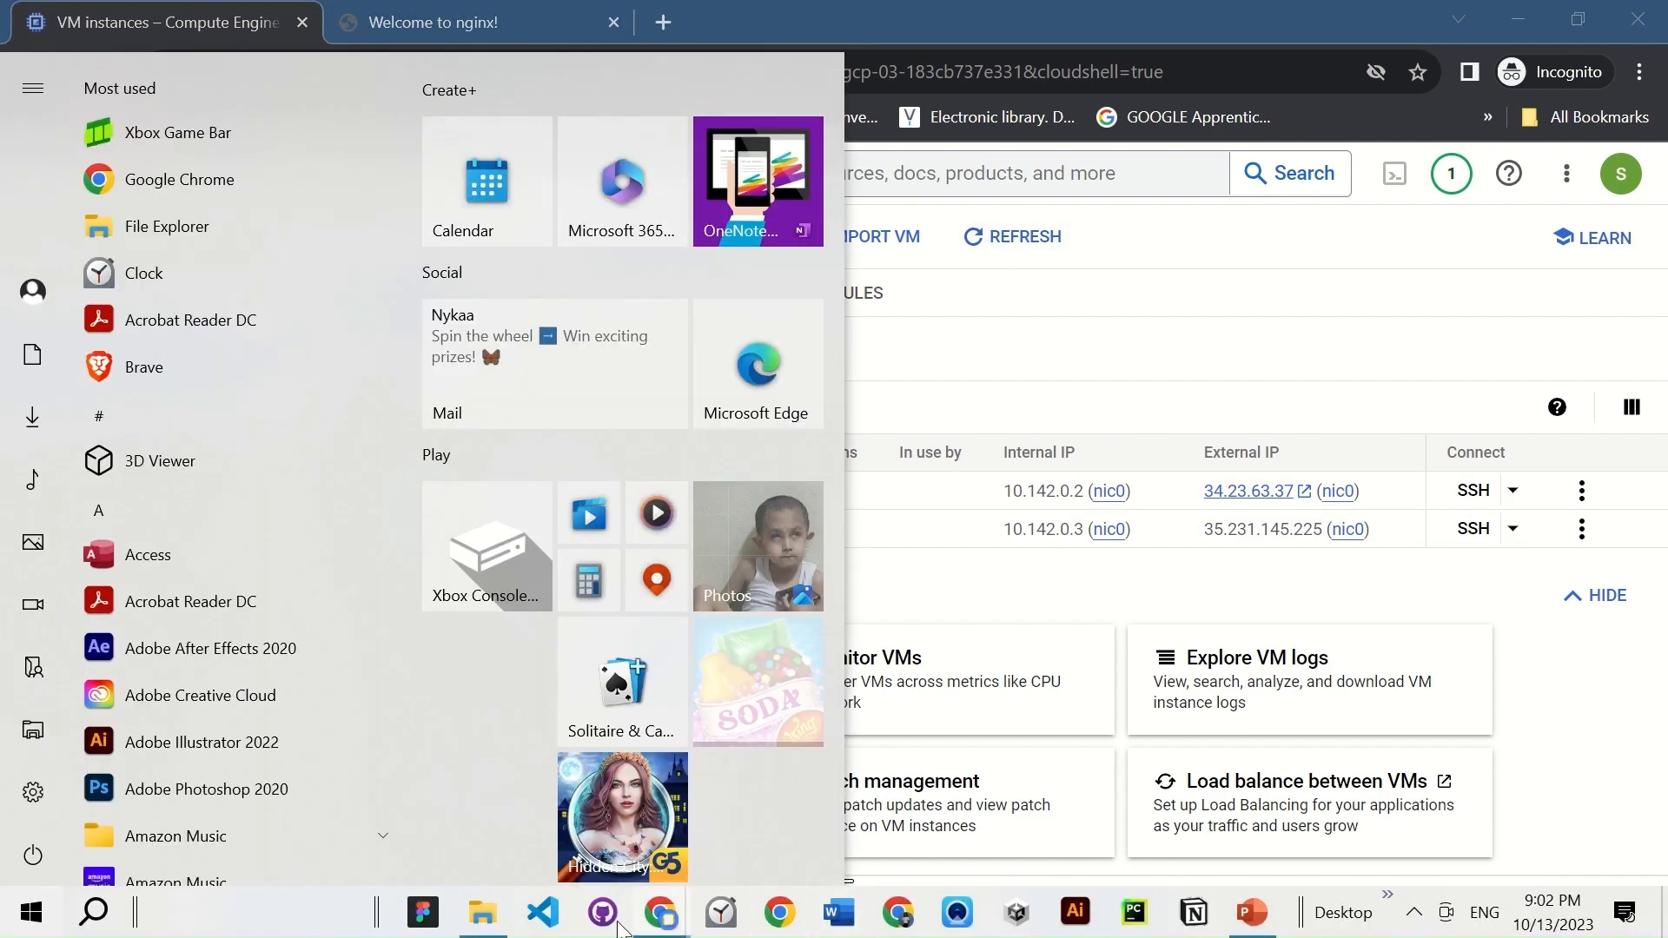
pyautogui.moveTo(661, 912)
pyautogui.click(460, 794)
pyautogui.scroll(-8, 827, 550)
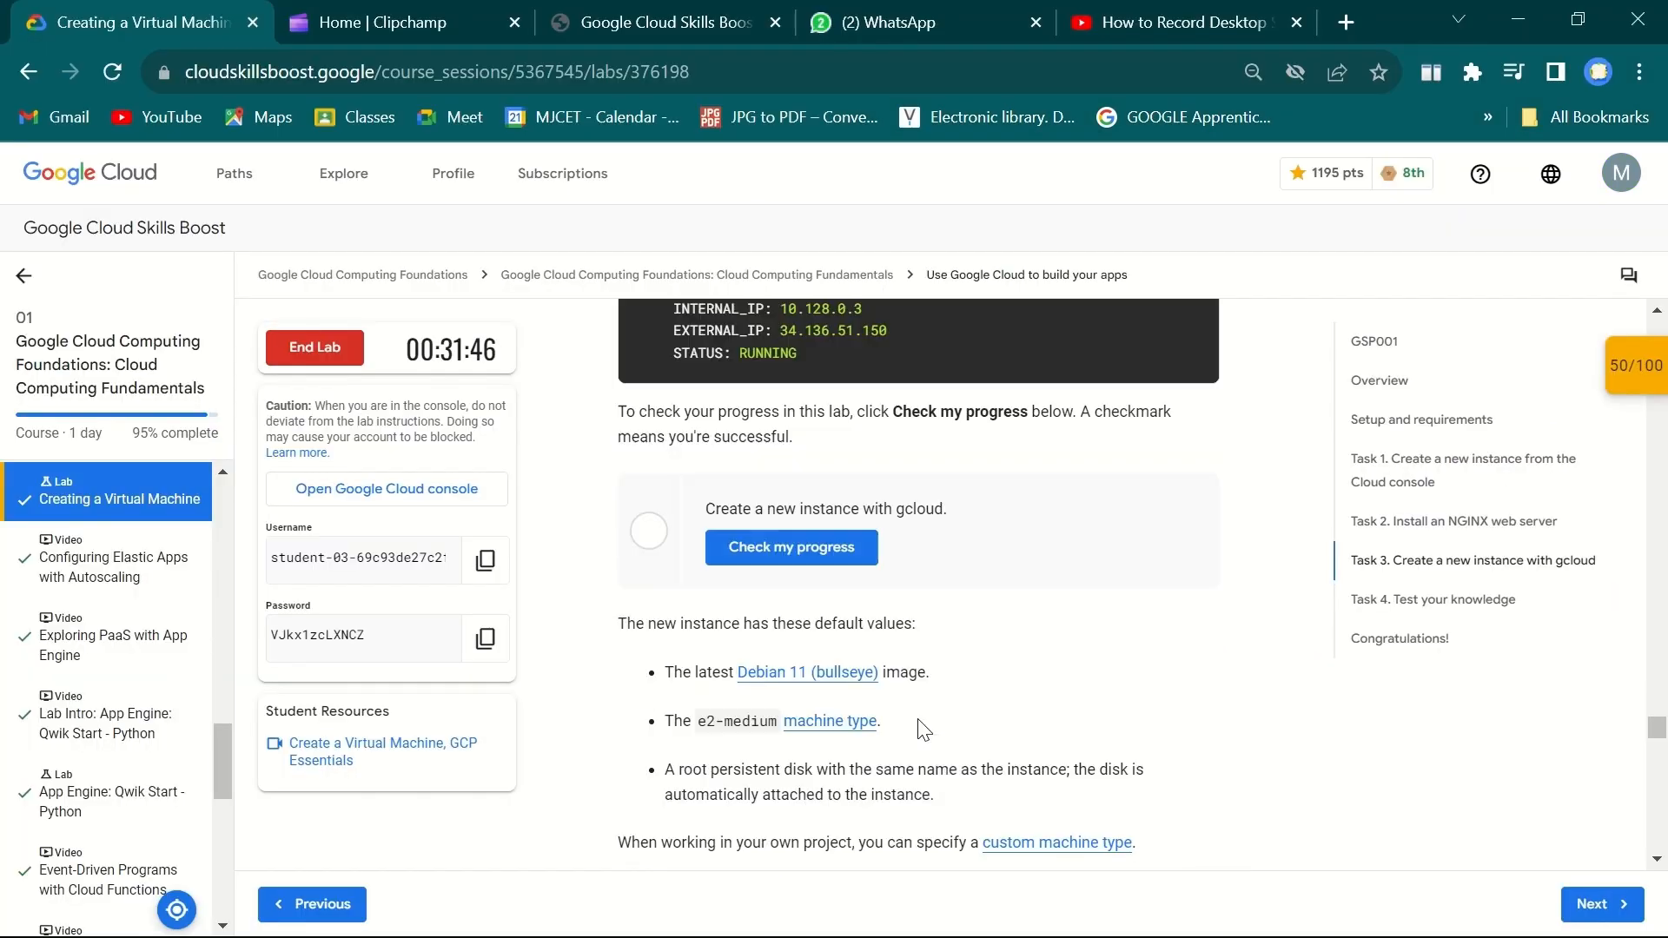
pyautogui.click(826, 551)
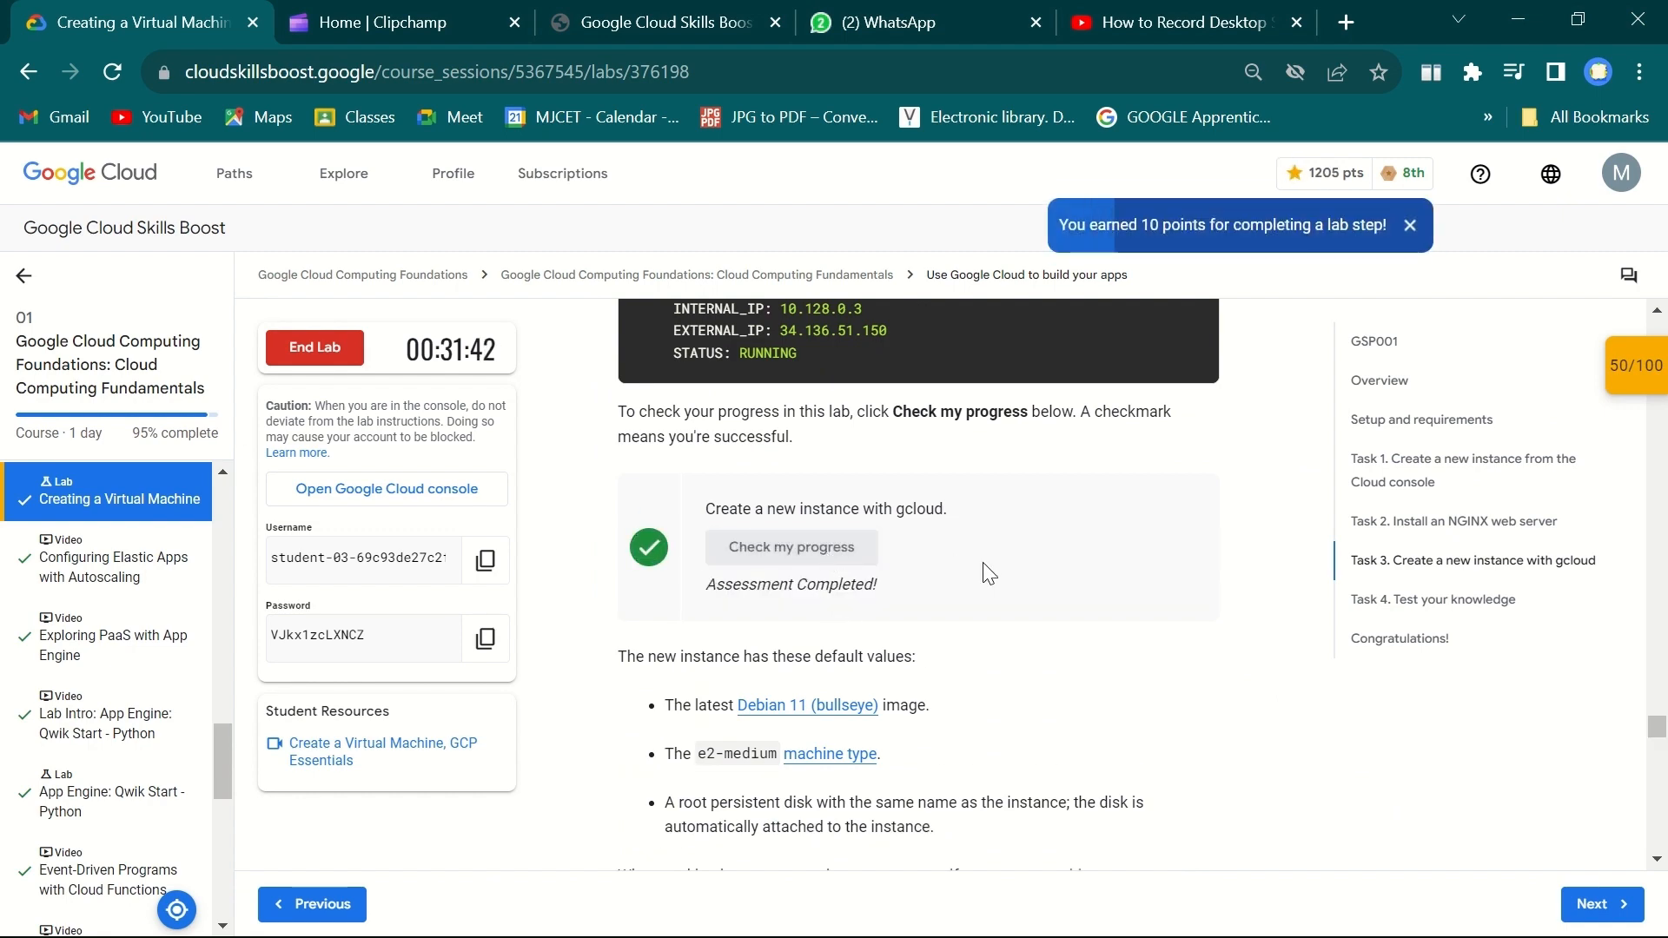
# Answer the Task 4 quiz on ways to create a VM instance with The Cloud console and The gcloud command line tool, and submit it
pyautogui.scroll(-5, 982, 561)
pyautogui.scroll(-10, 985, 569)
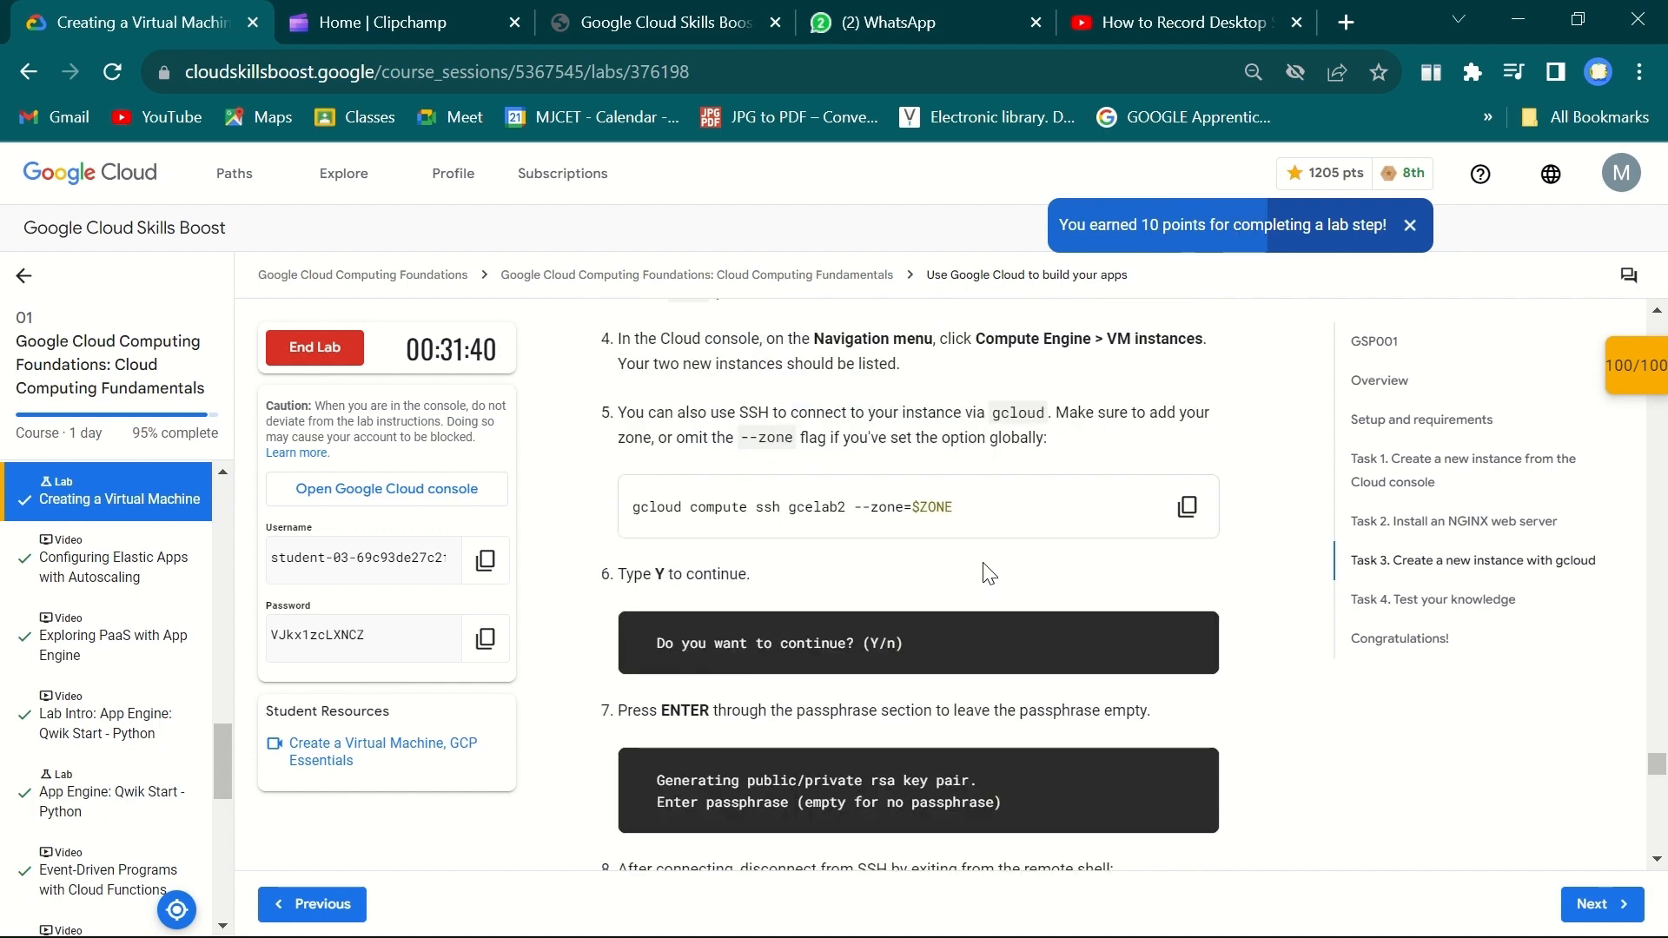
pyautogui.scroll(-2, 988, 573)
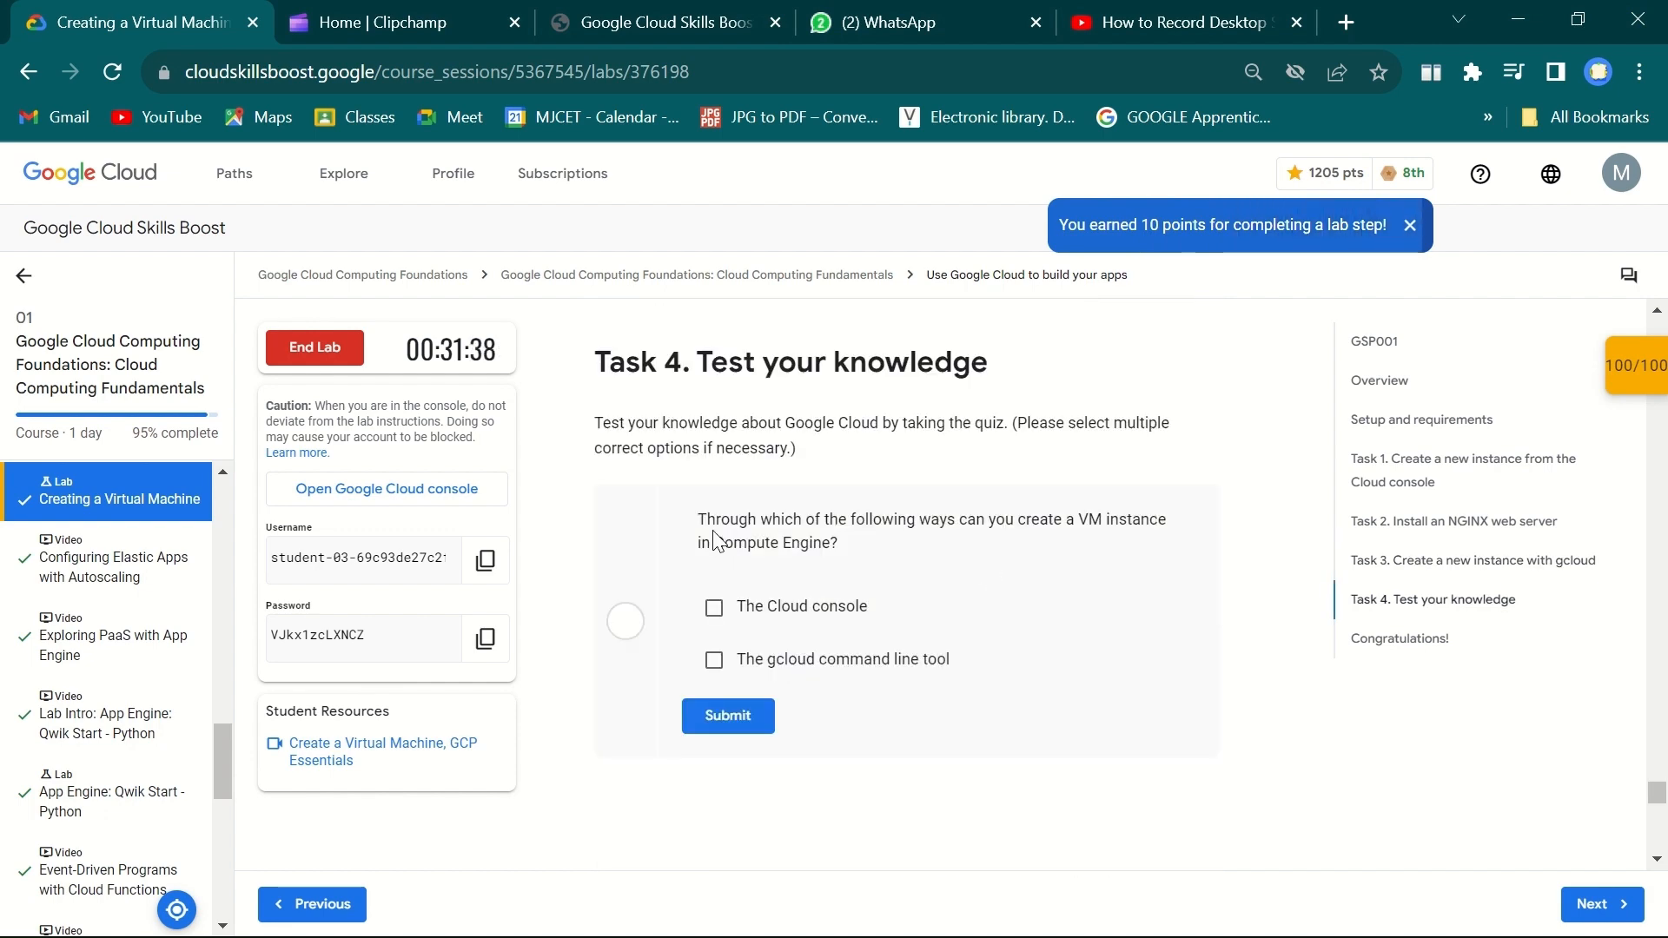
pyautogui.moveTo(698, 519); pyautogui.dragTo(895, 580)
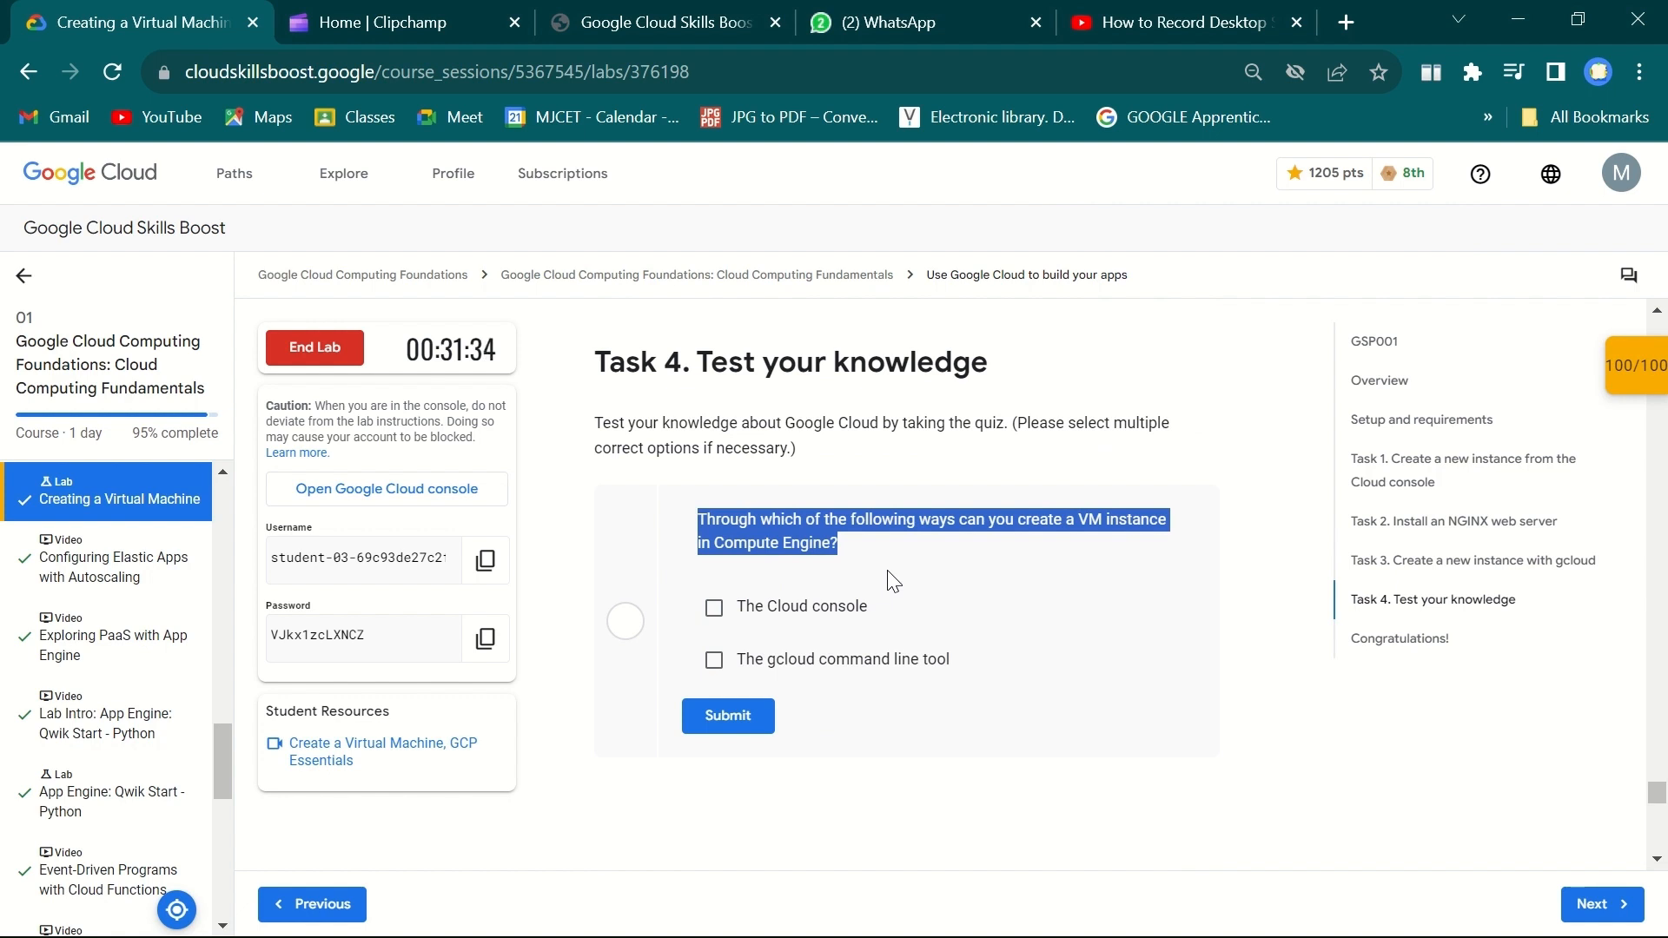
pyautogui.click(715, 608)
pyautogui.click(713, 660)
pyautogui.moveTo(737, 658); pyautogui.dragTo(999, 660)
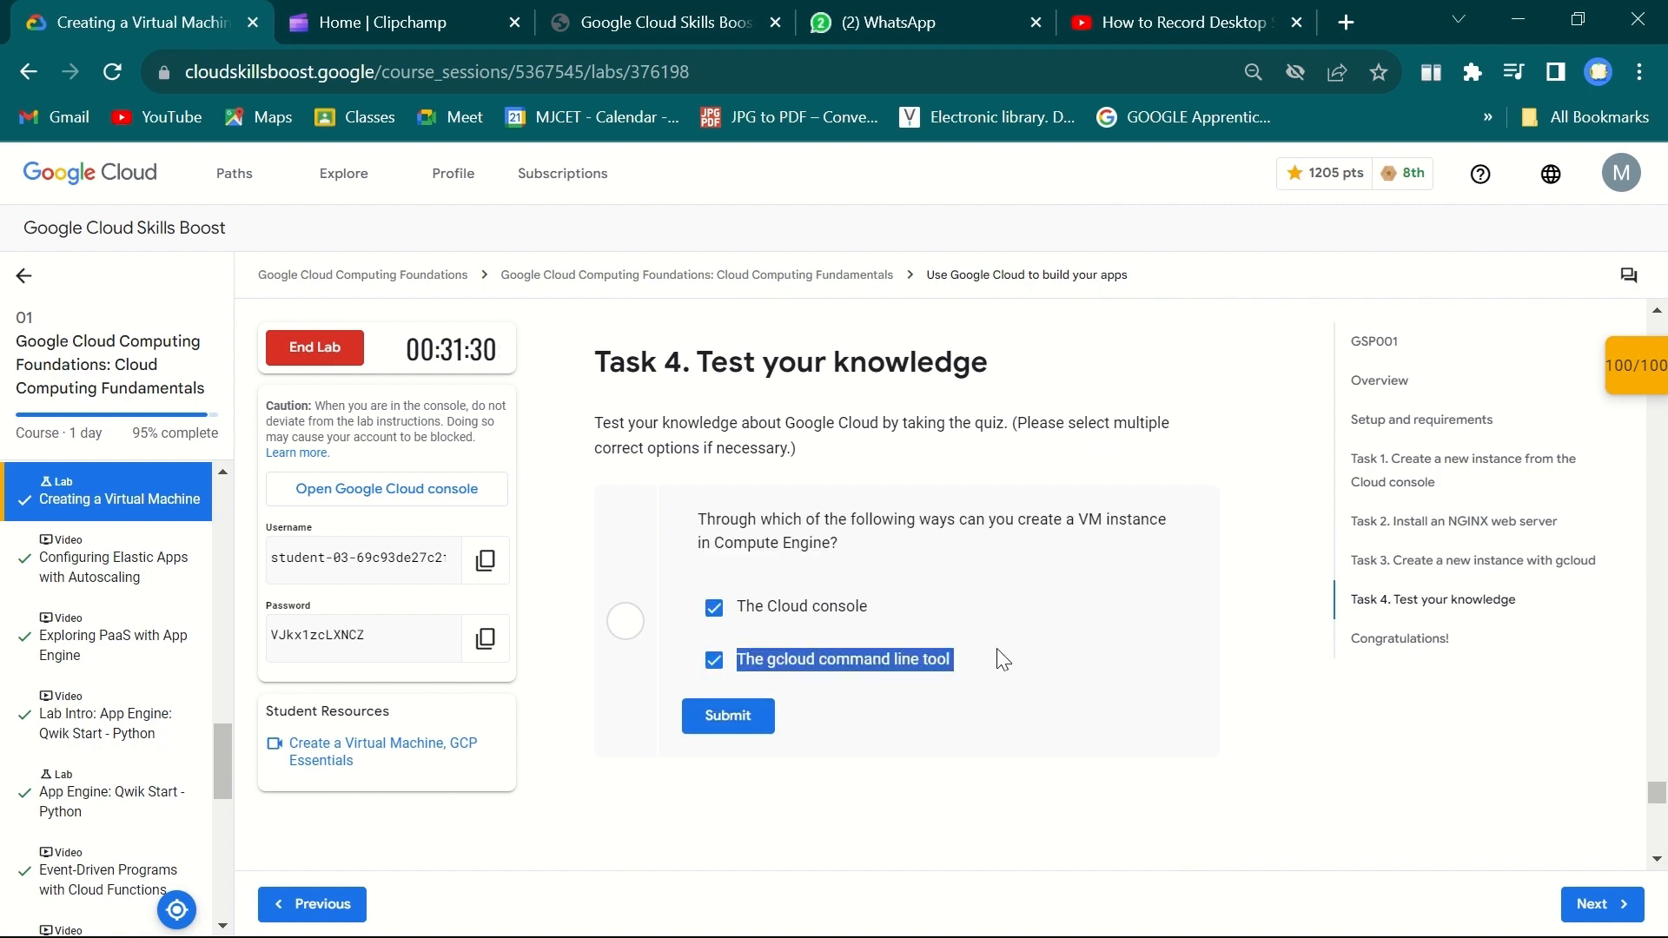
pyautogui.moveTo(739, 605); pyautogui.dragTo(963, 605)
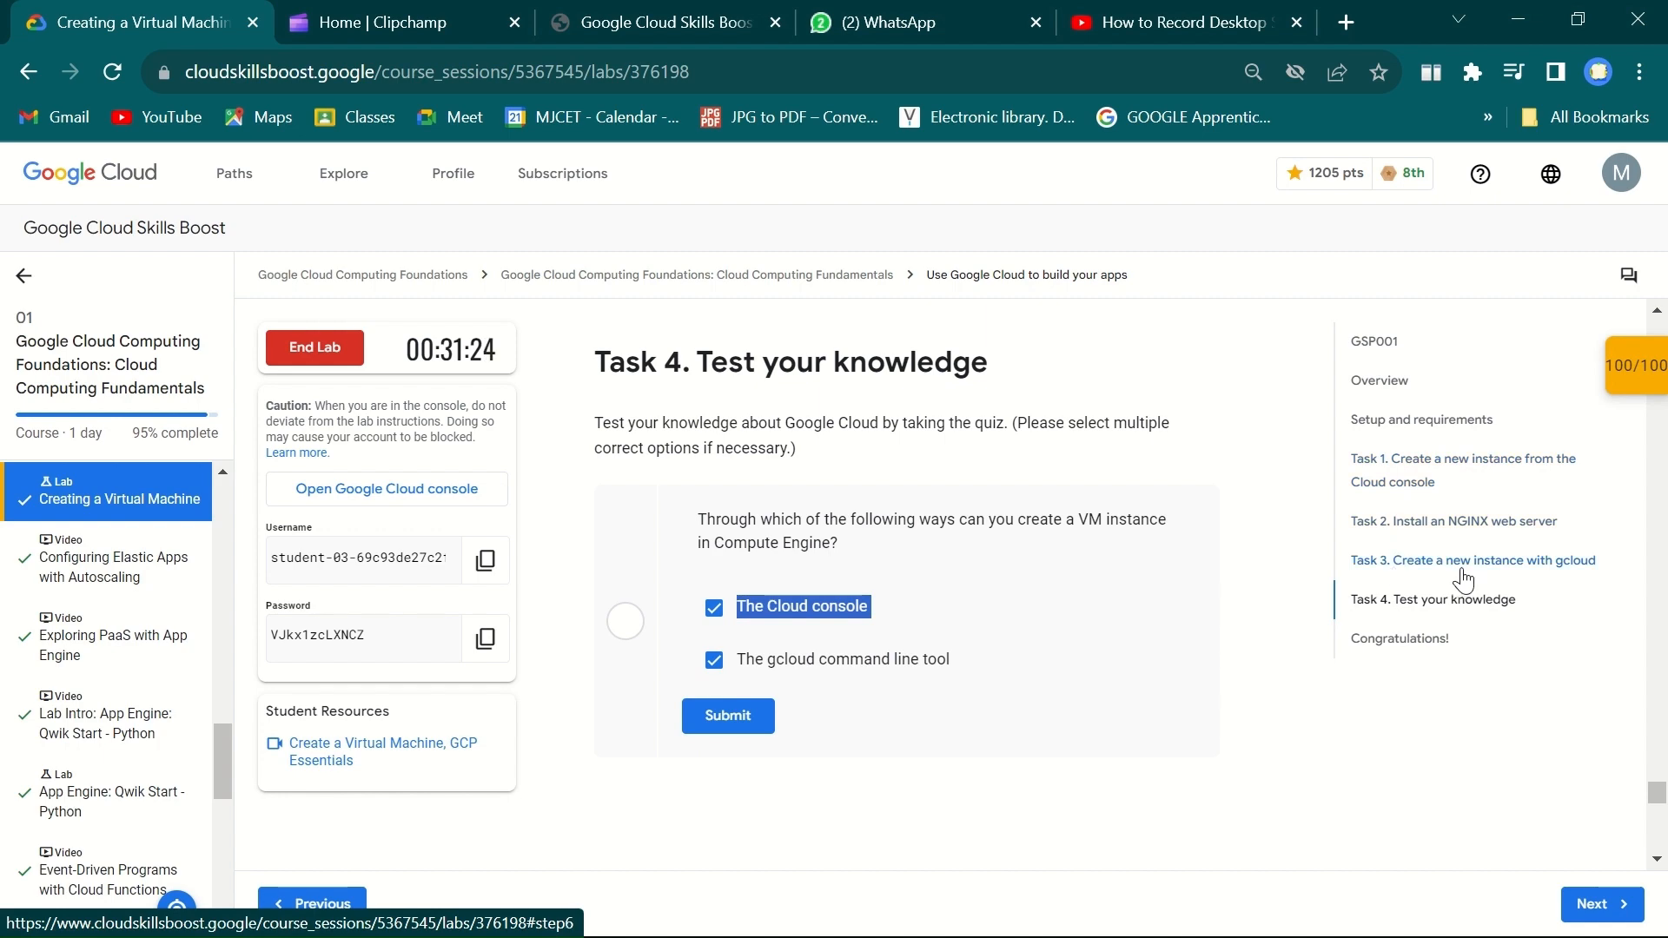
pyautogui.click(726, 719)
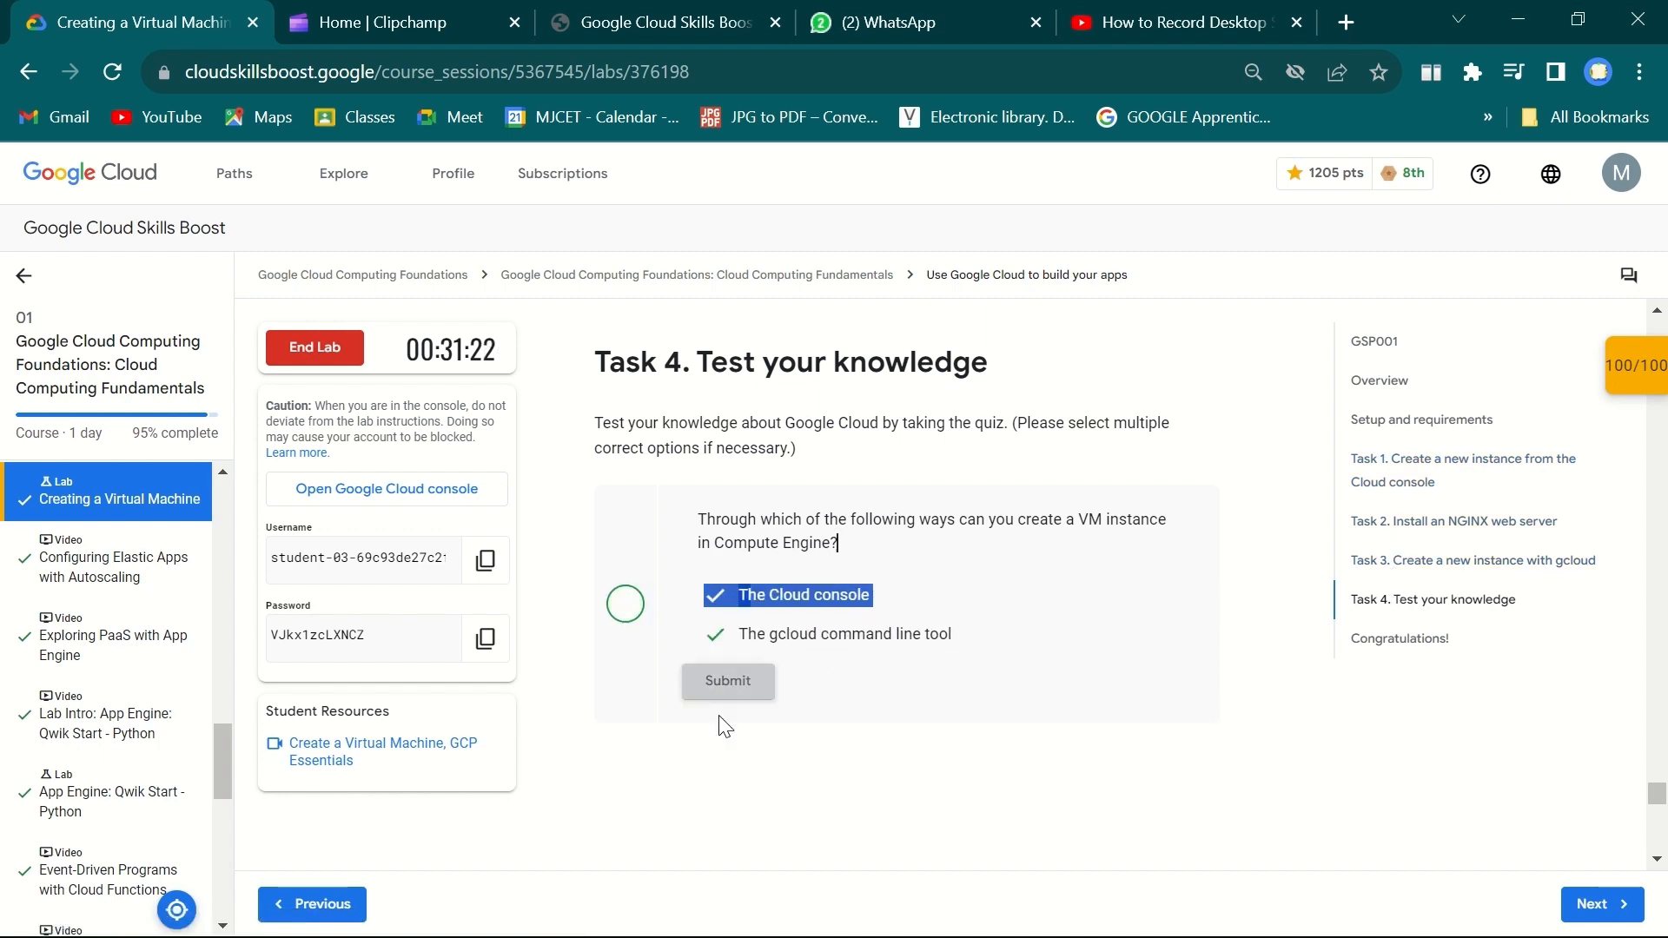
# End the lab and submit a five-star rating with the comment "Perfectly Working"
pyautogui.scroll(-10, 1156, 564)
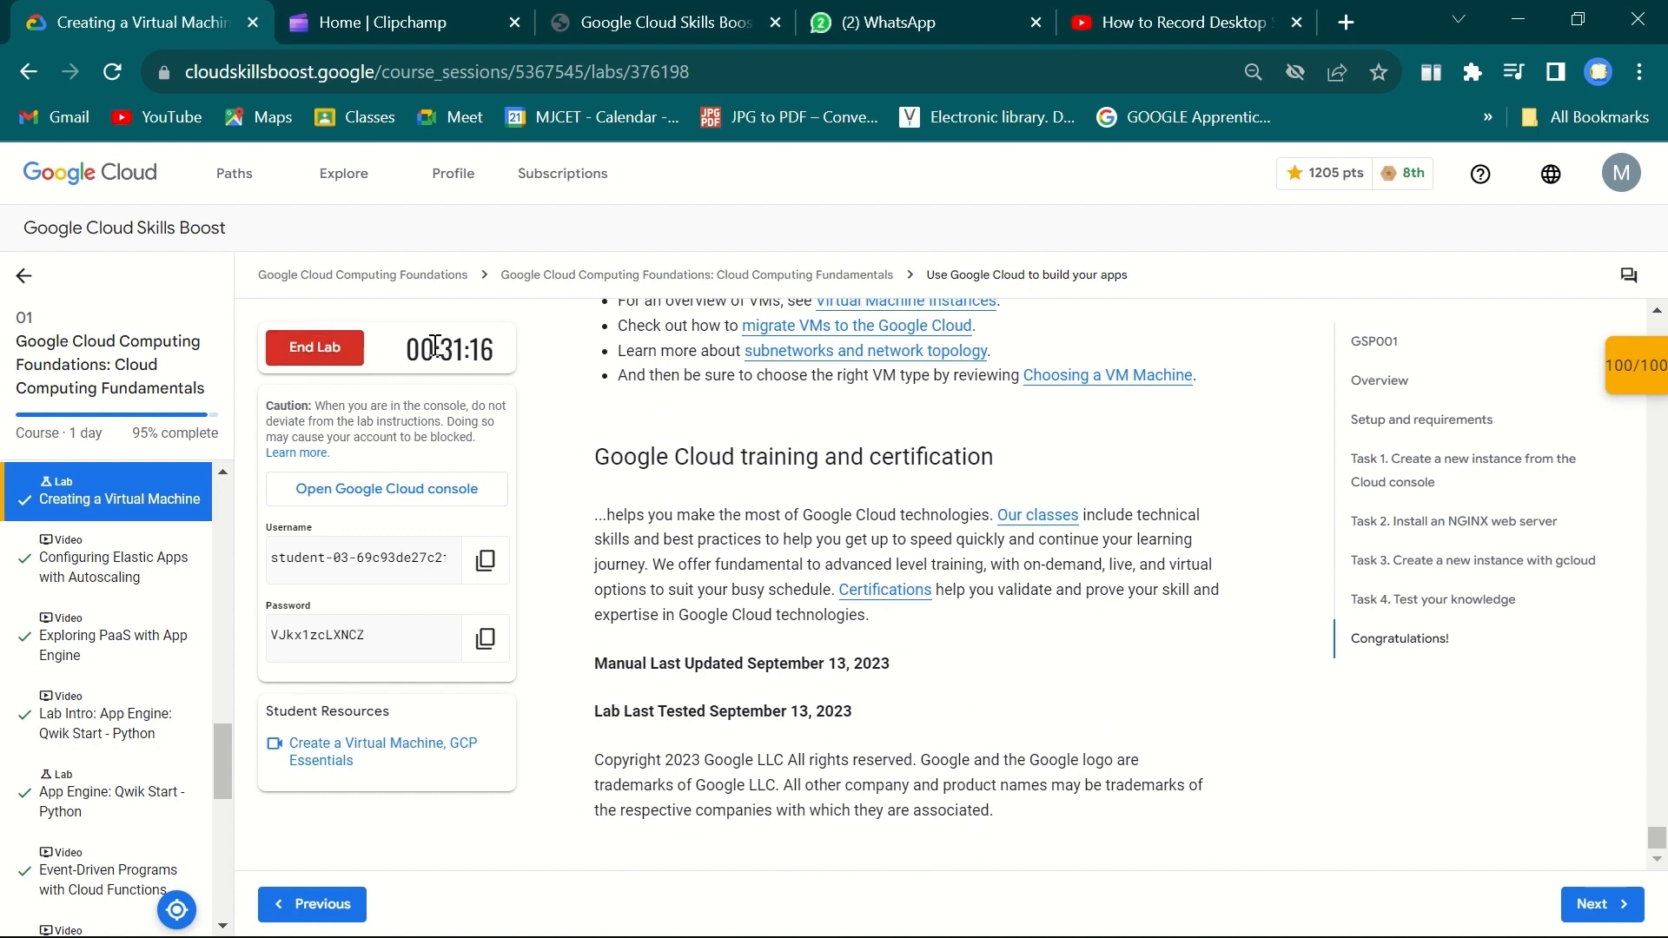
pyautogui.click(321, 352)
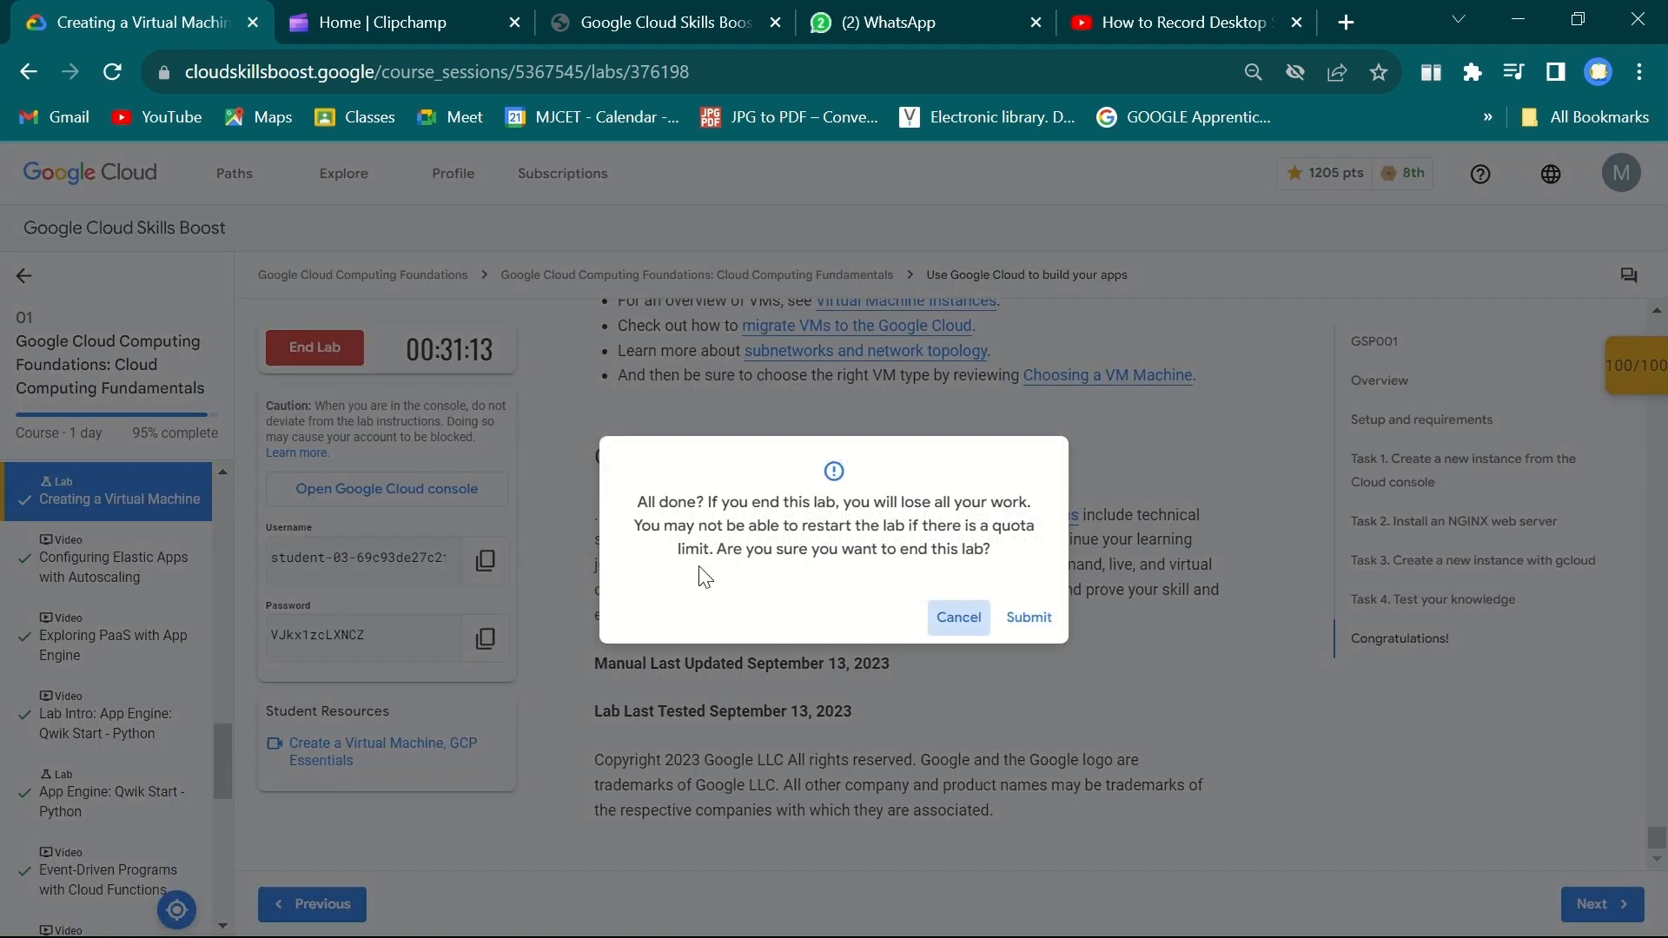
pyautogui.click(1025, 615)
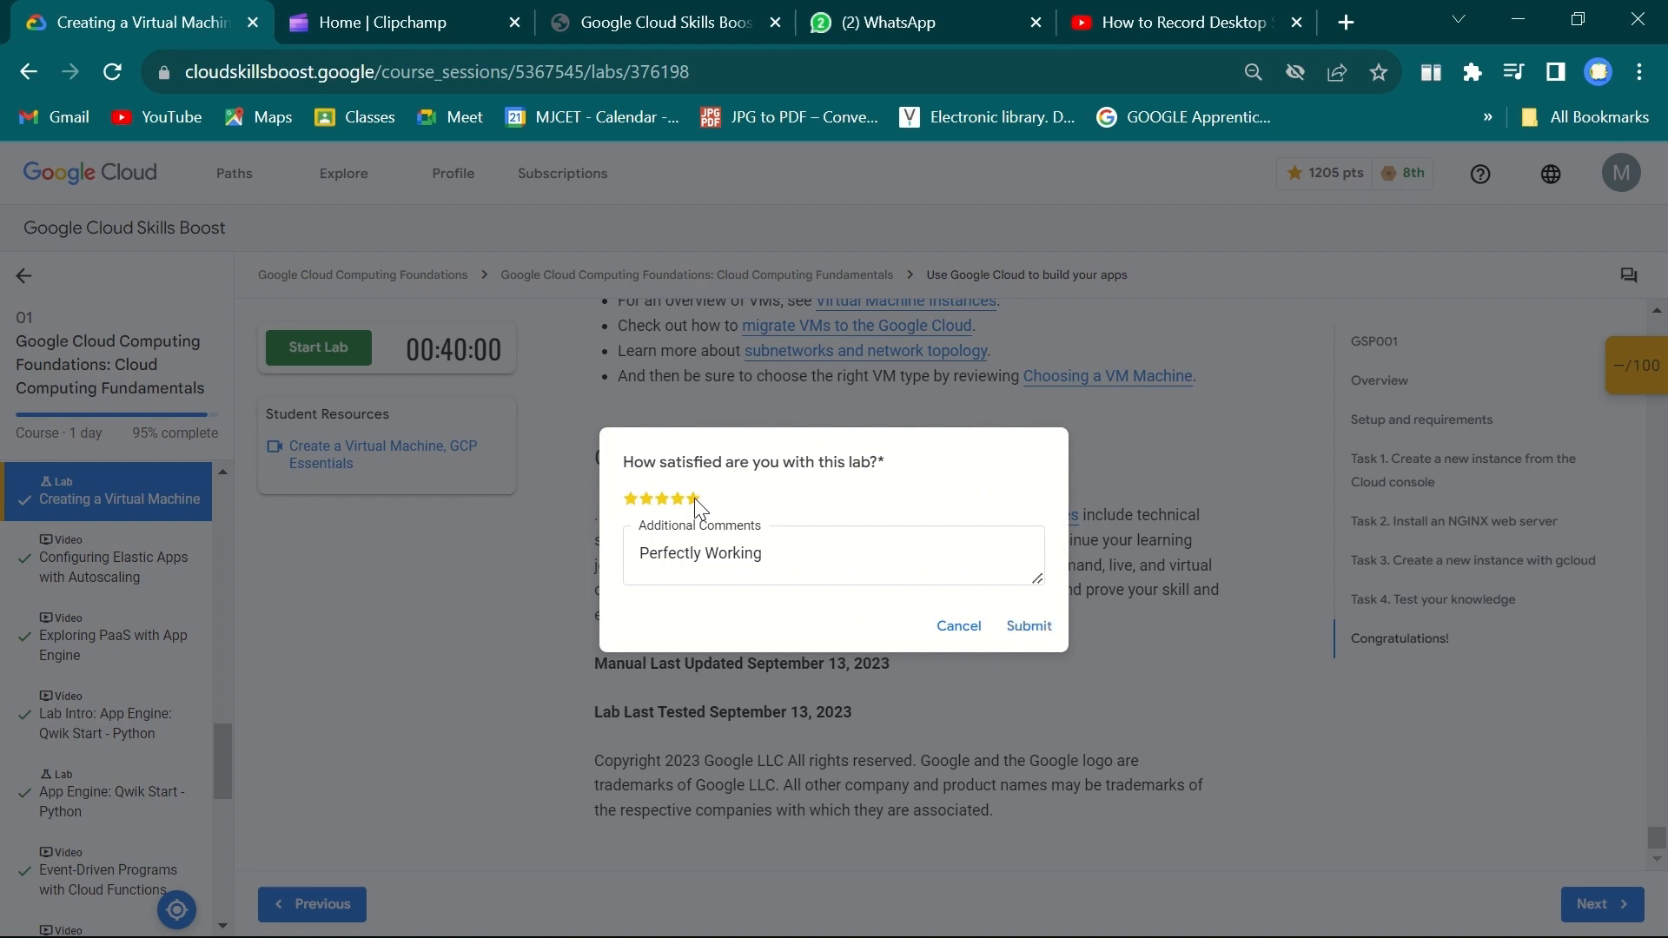
pyautogui.click(1022, 626)
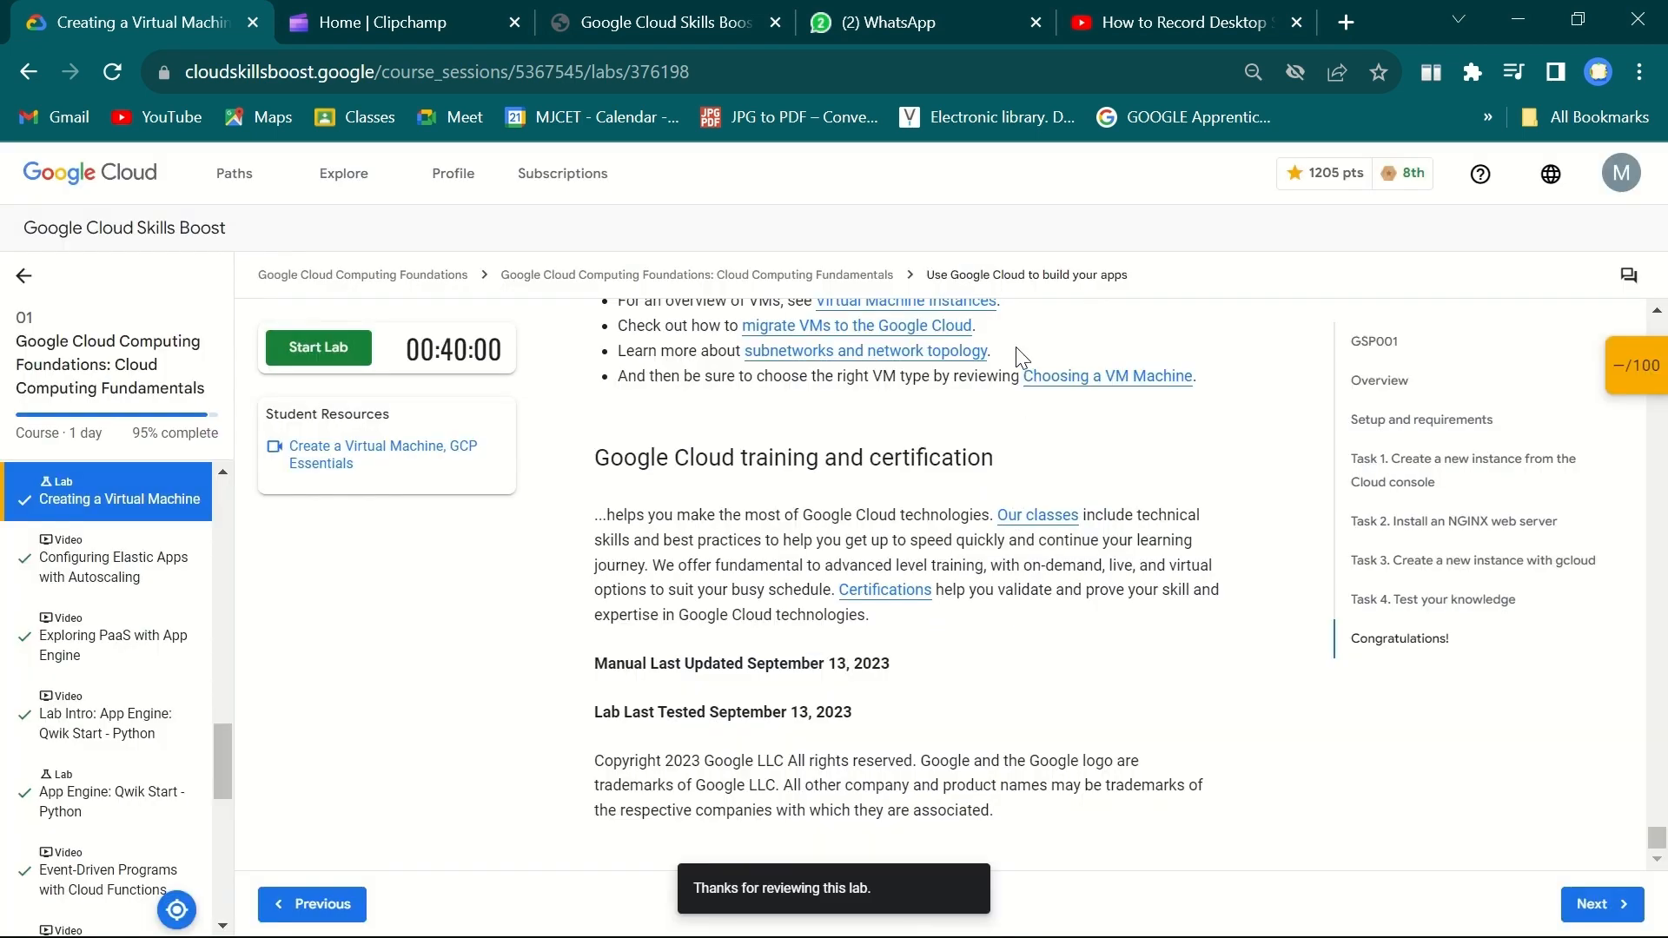
pyautogui.moveTo(895, 3)
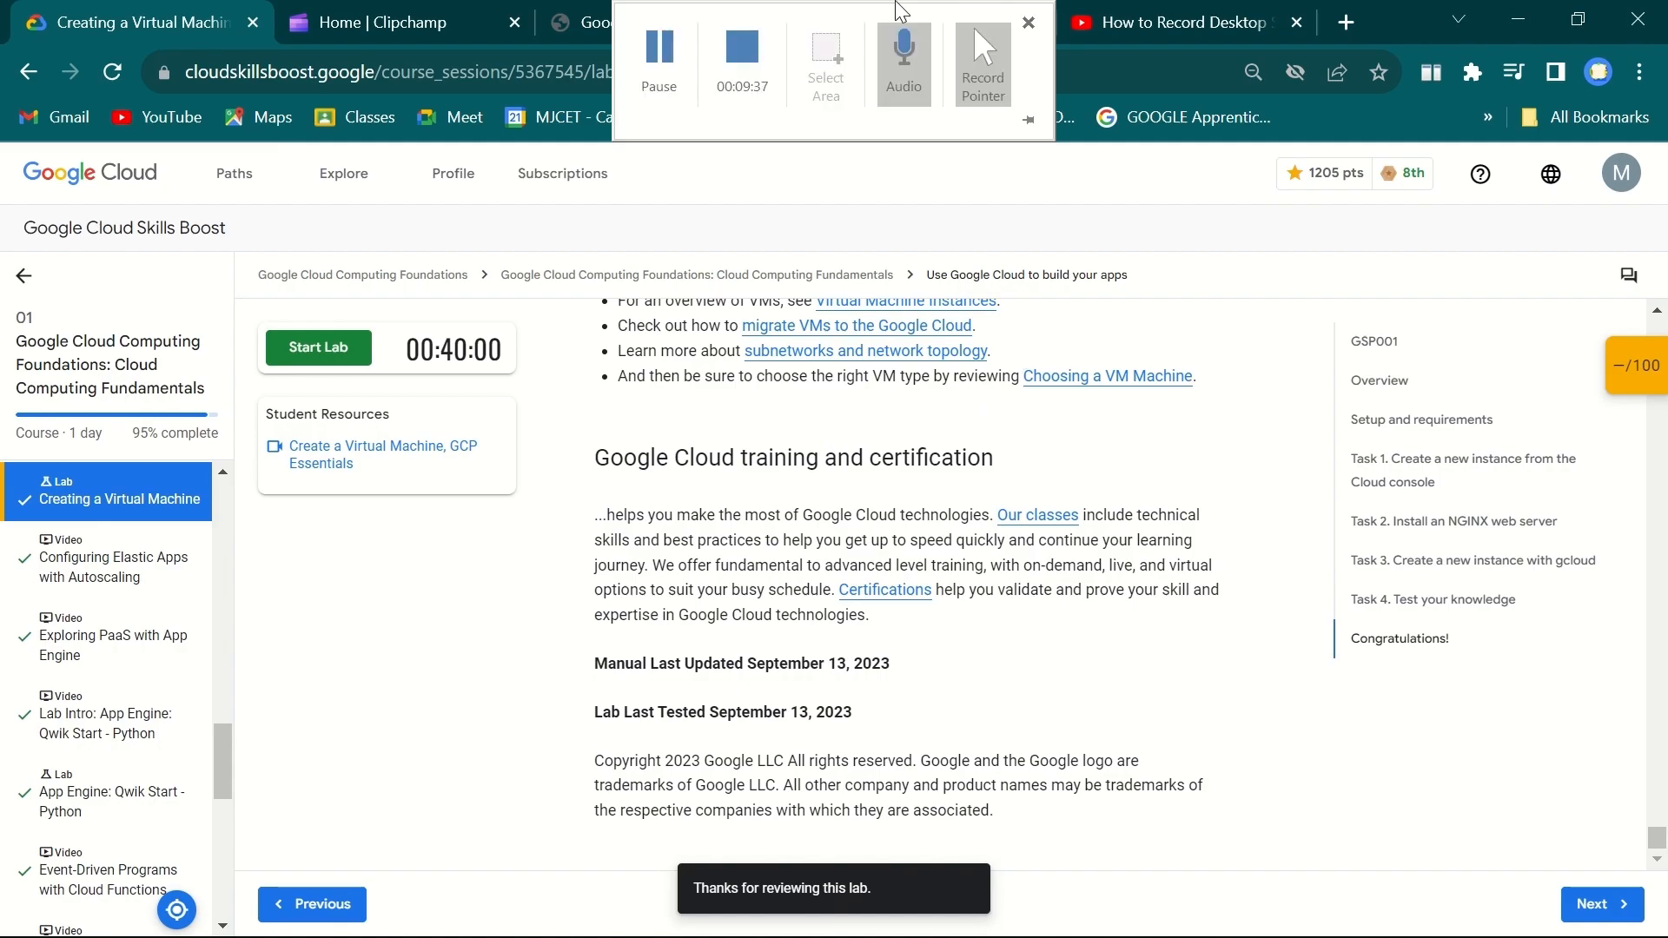